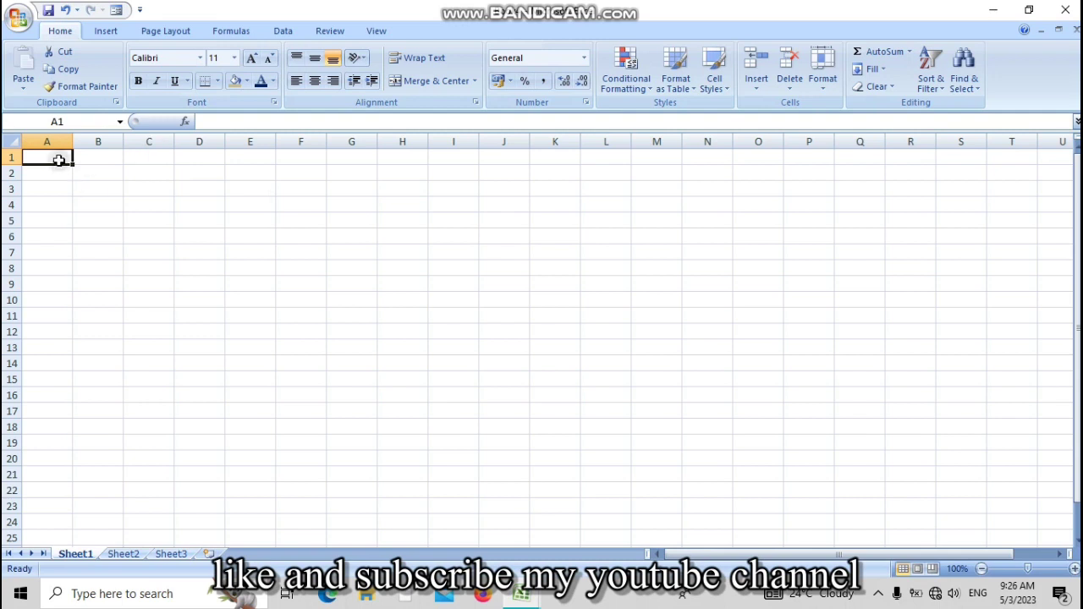
- Merge and centre A1:I1 and enter the title 'SS INTERPRISE'
drag(52, 157, 450, 148)
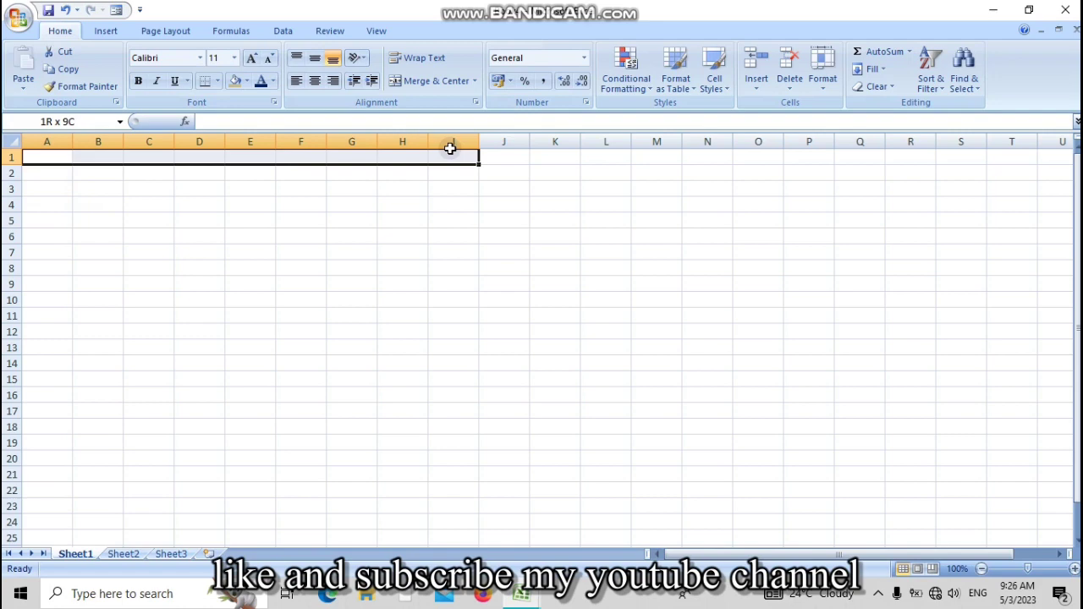
drag(449, 148, 450, 143)
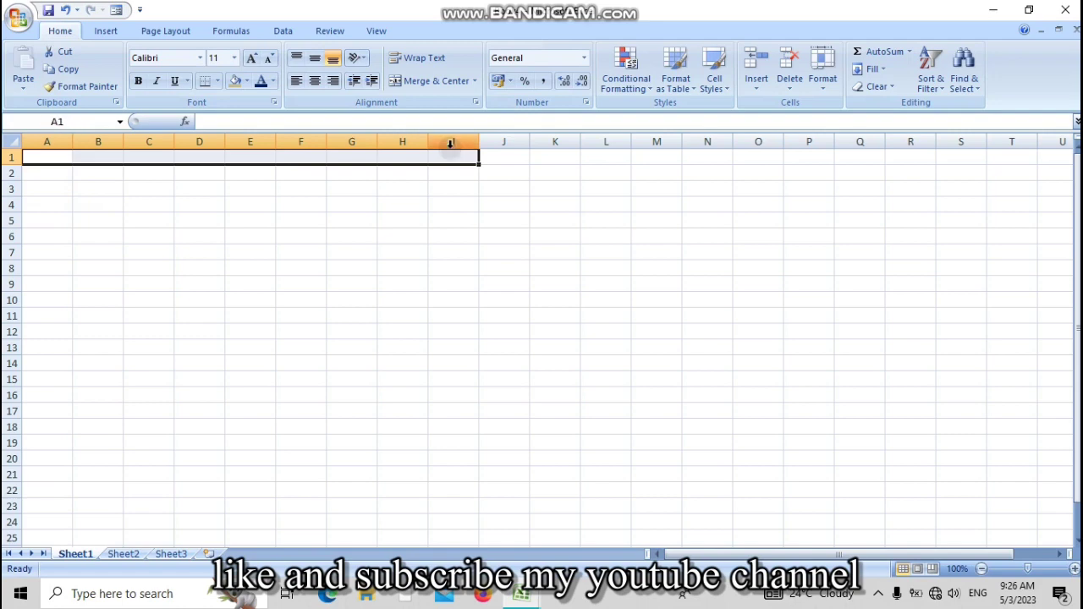
click(426, 80)
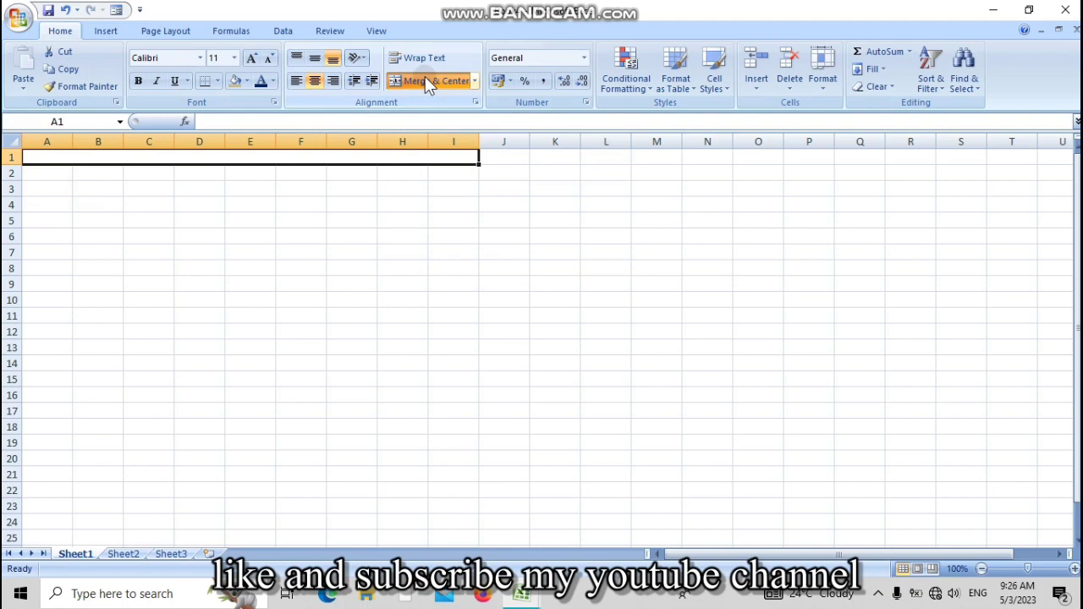
text(S)
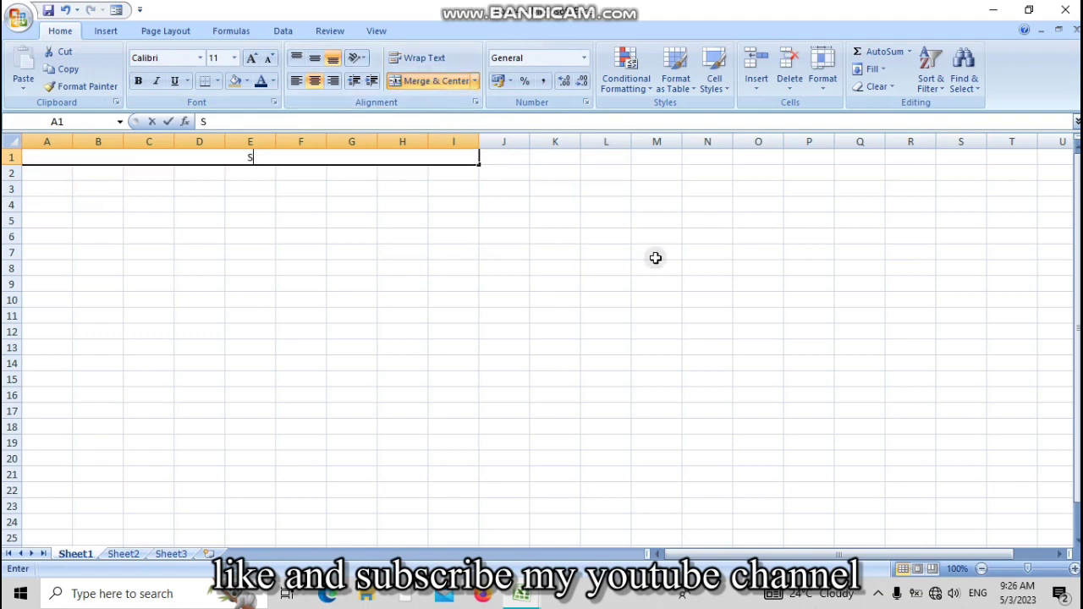
text(S INTERP)
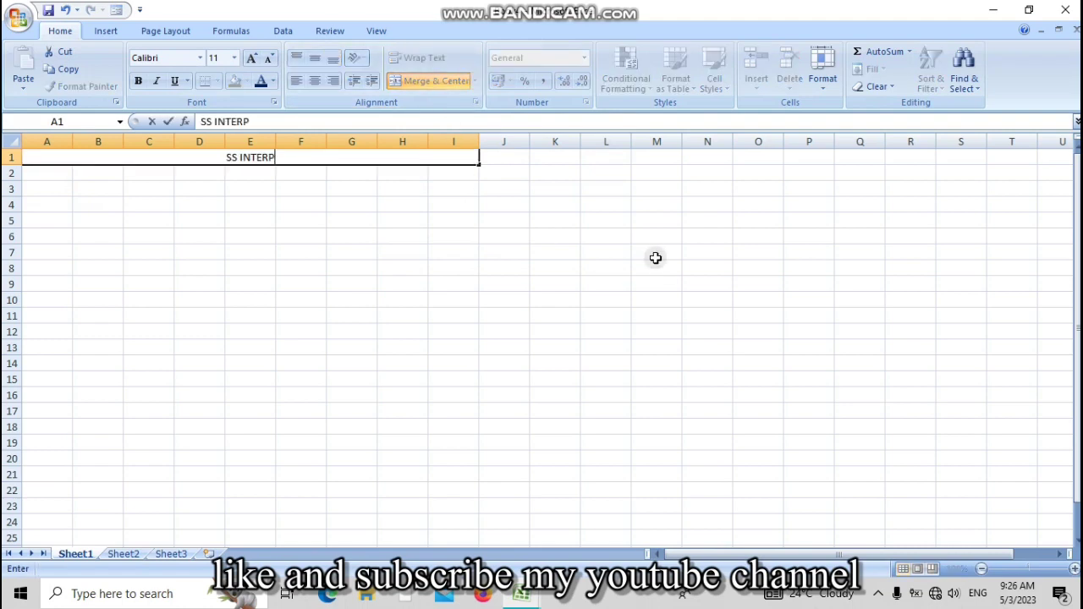
text(RISE)
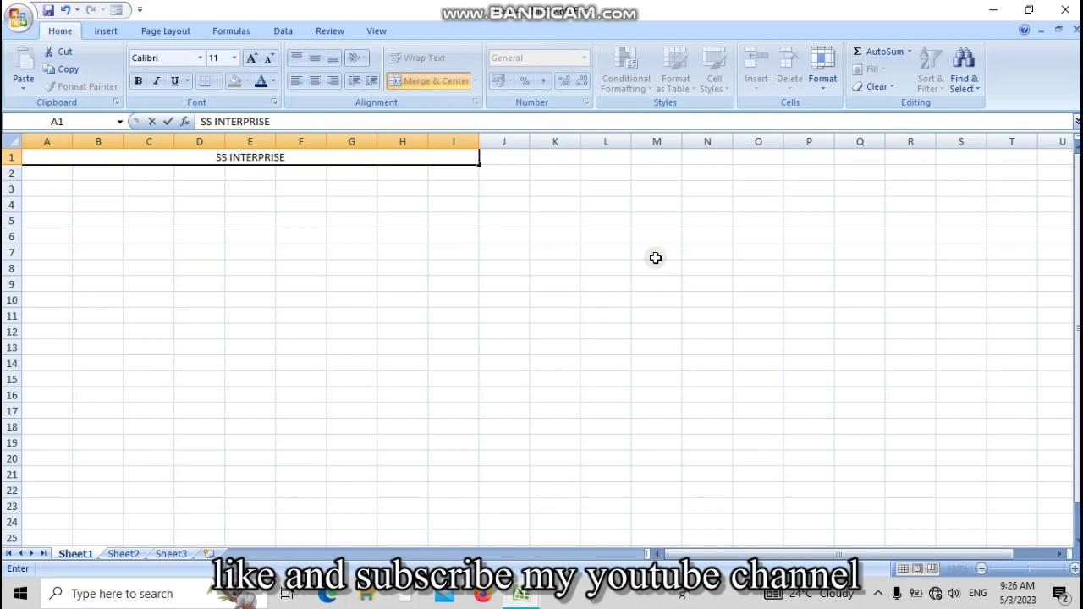
click(382, 203)
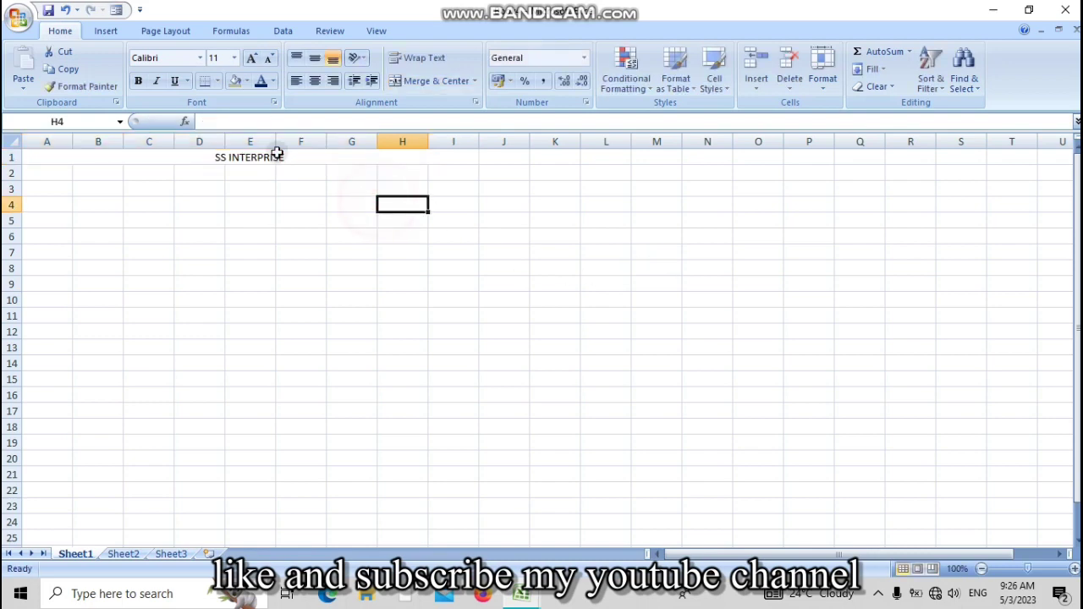
- Format the title as bold 18-point Times New Roman
click(273, 155)
click(251, 60)
click(251, 59)
click(251, 60)
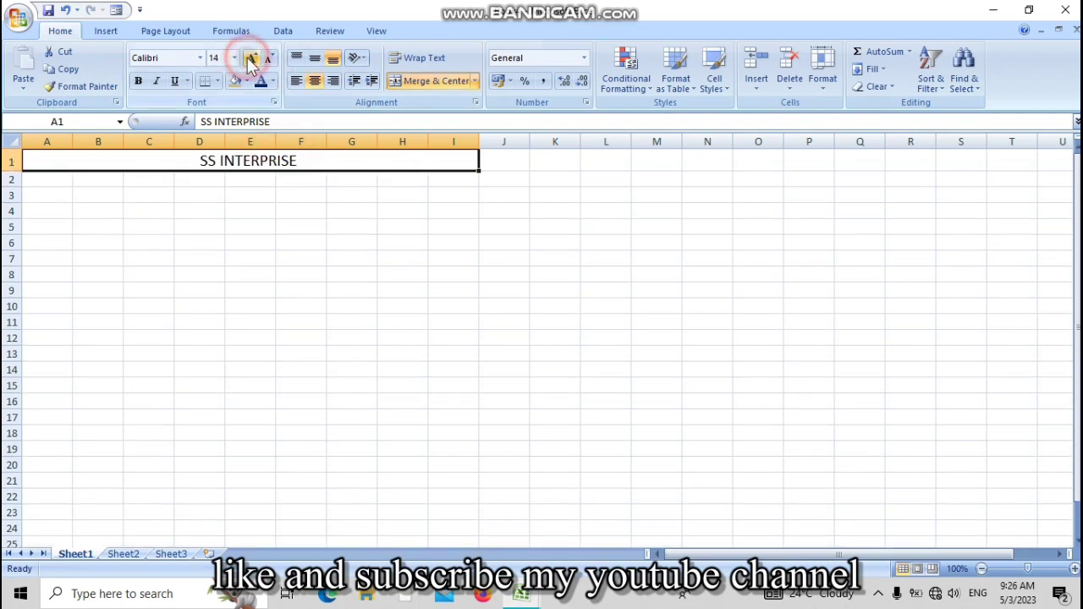
click(251, 60)
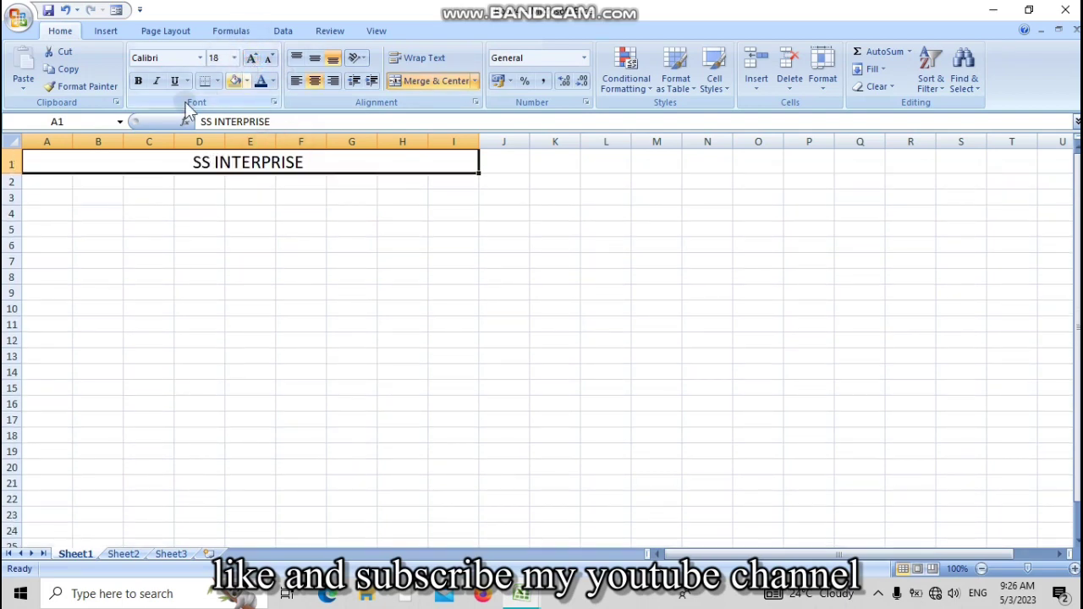
click(138, 80)
click(190, 61)
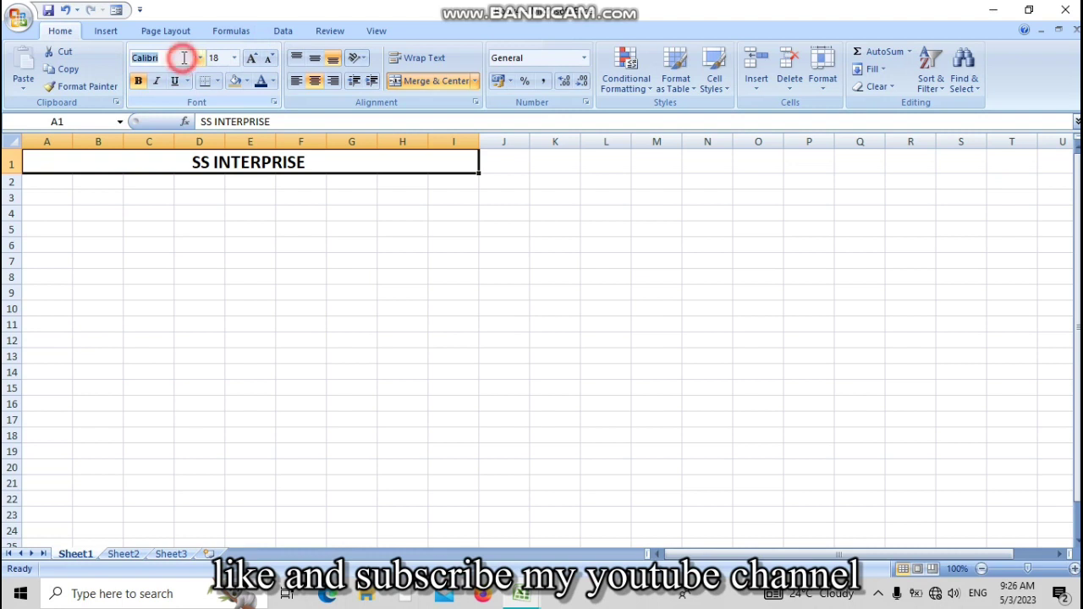
text(Times New Rom)
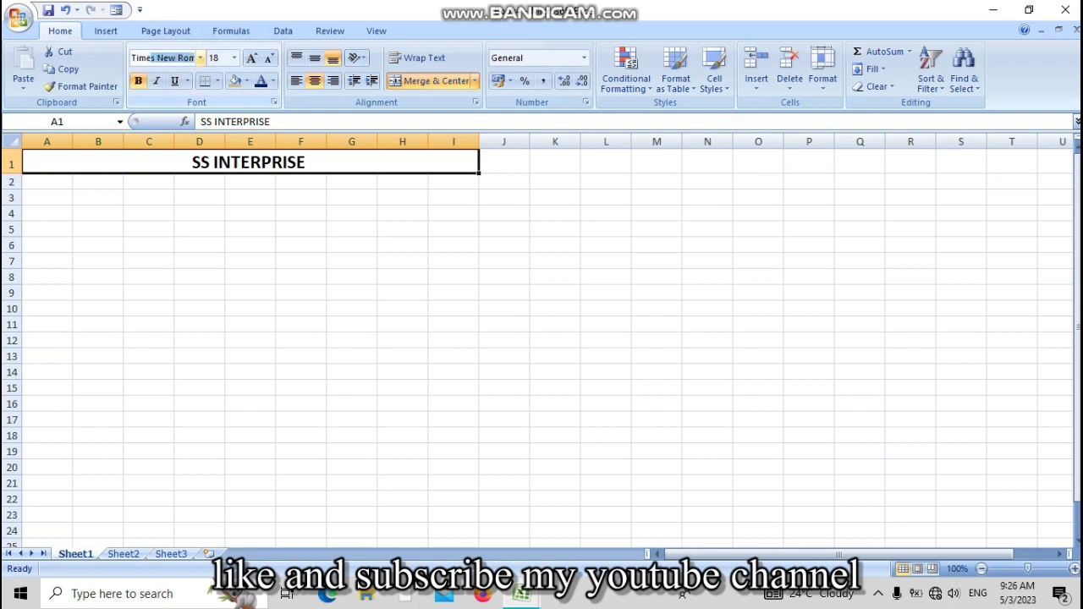
key(Return)
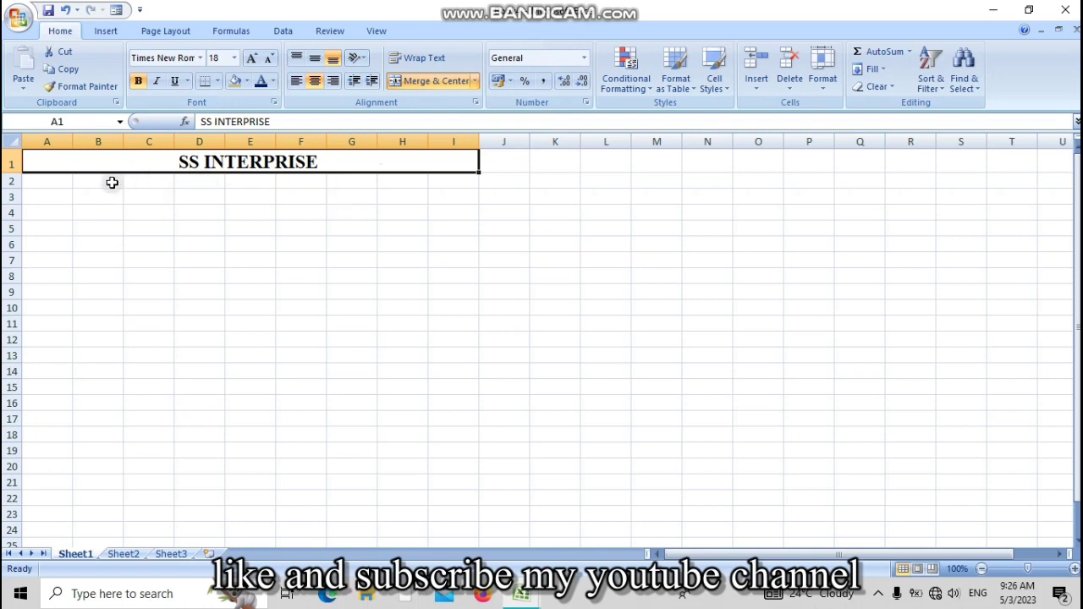
- Merge A2:I2, enter 'NEAR STATE BANK SANT KABIR NAGAR', and make it bold 12 pt
drag(56, 181, 471, 180)
click(427, 82)
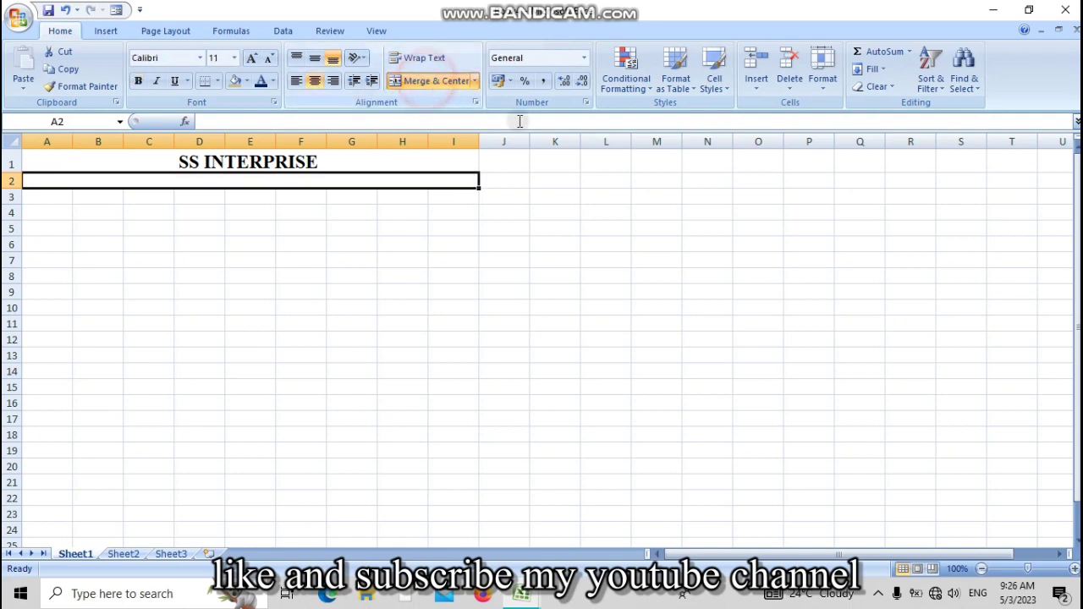
text(N)
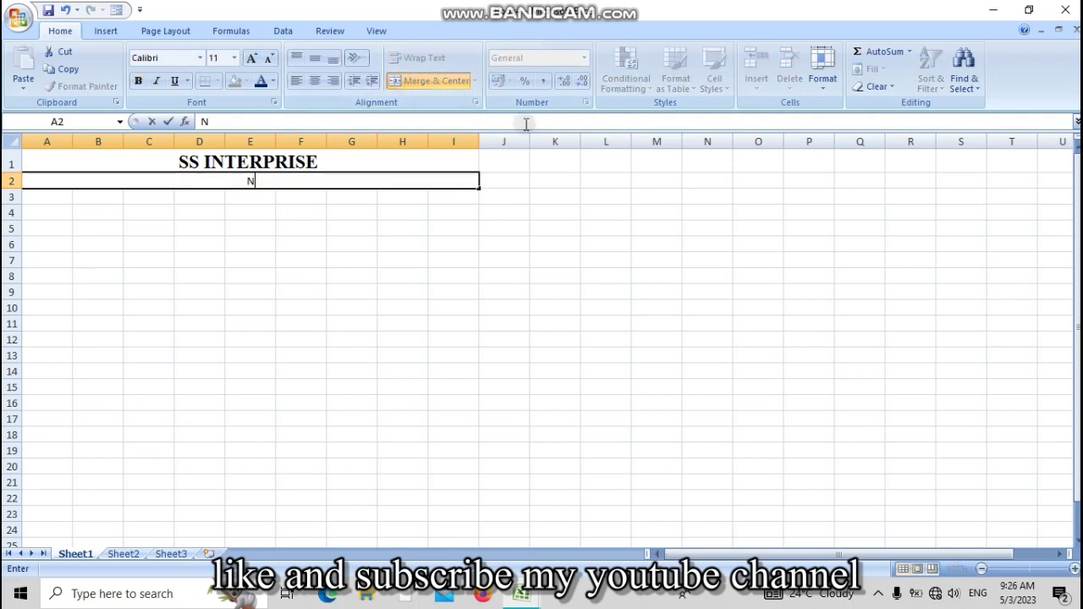
text(EAR STATE)
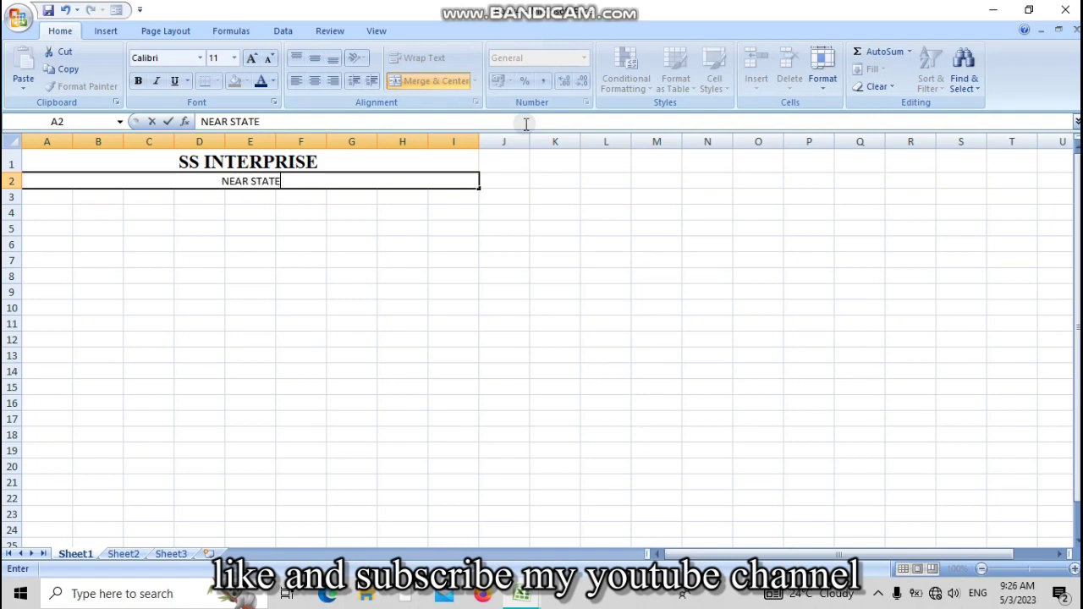
text( BANK SAN)
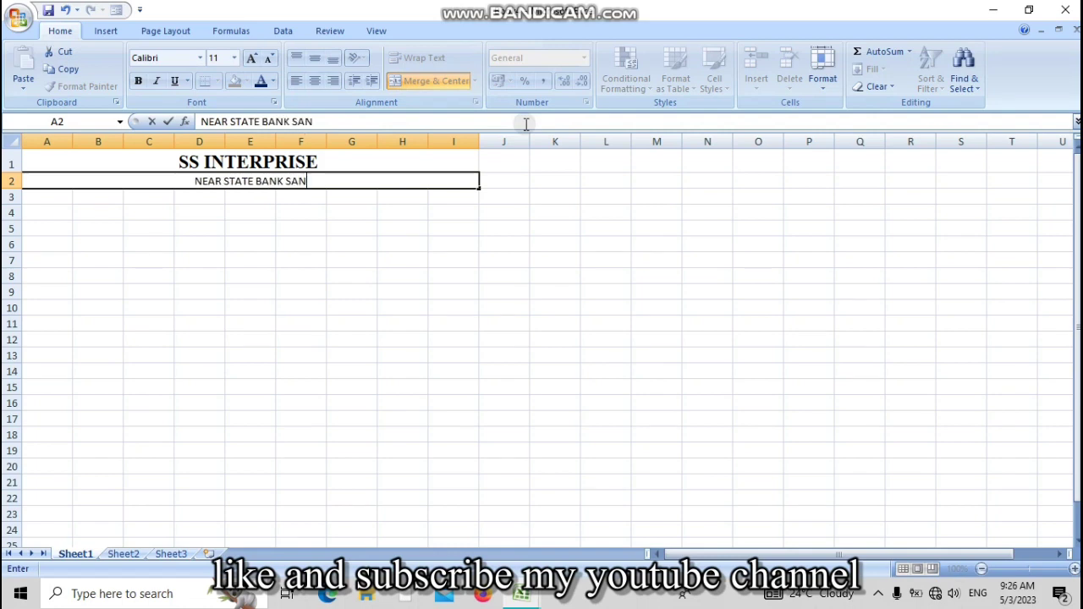
text(T KABIR)
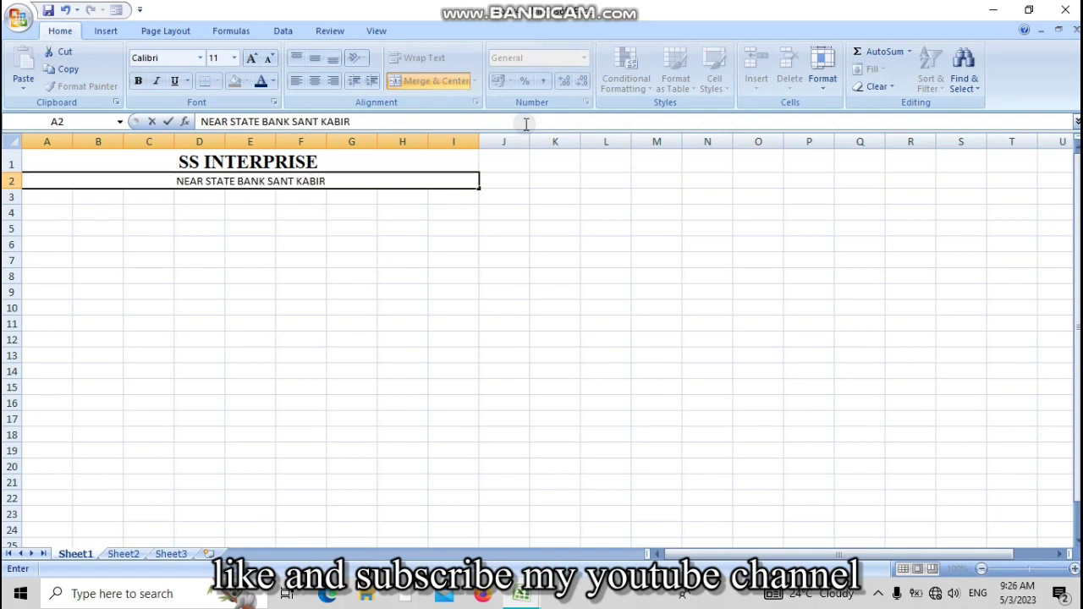
text( NAGAR)
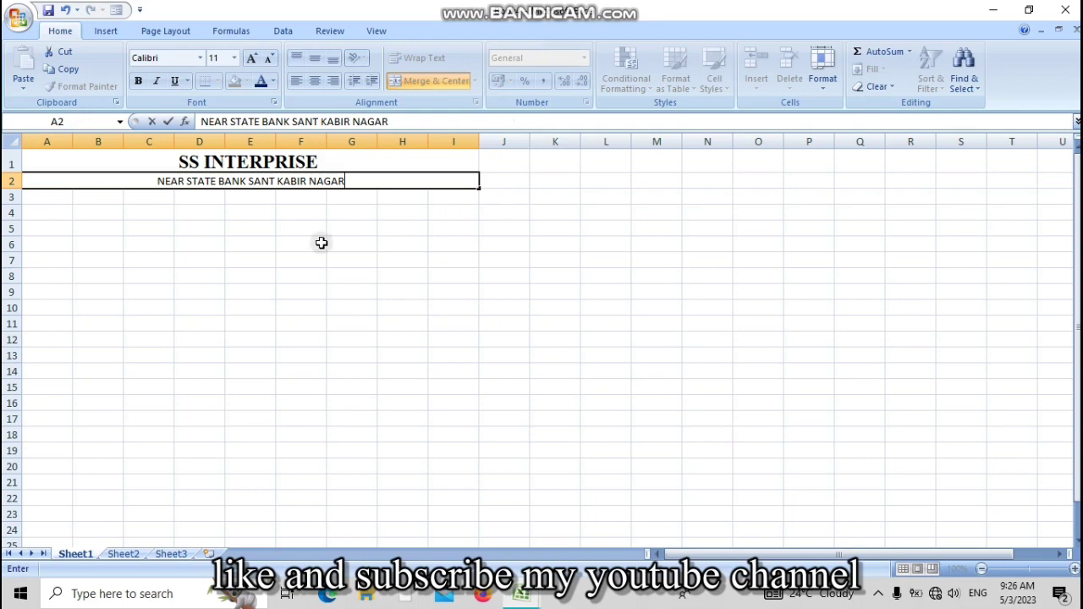
click(322, 242)
click(290, 183)
click(140, 82)
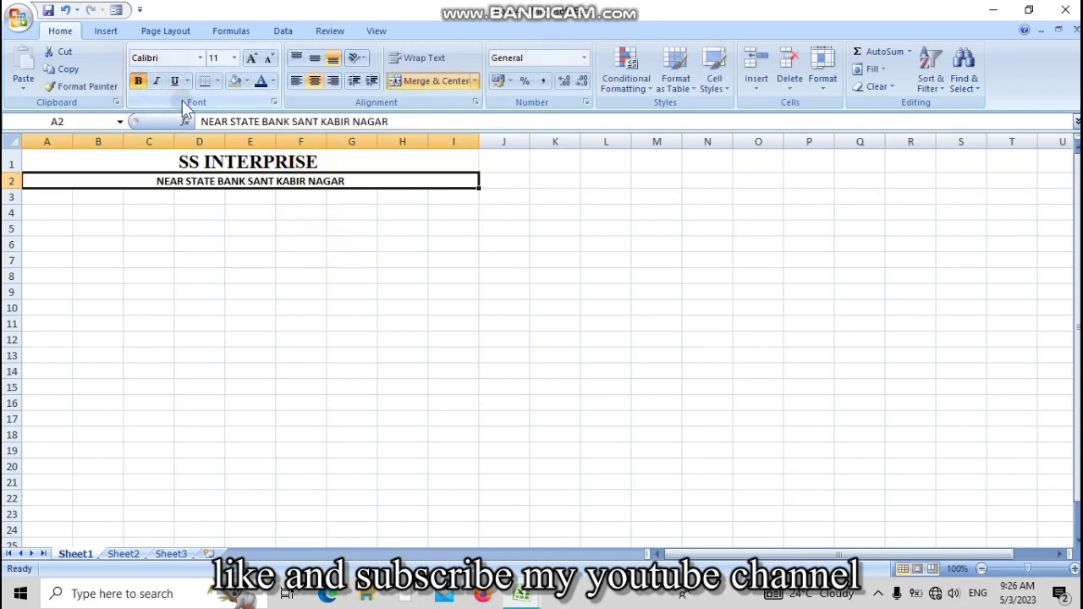
click(253, 59)
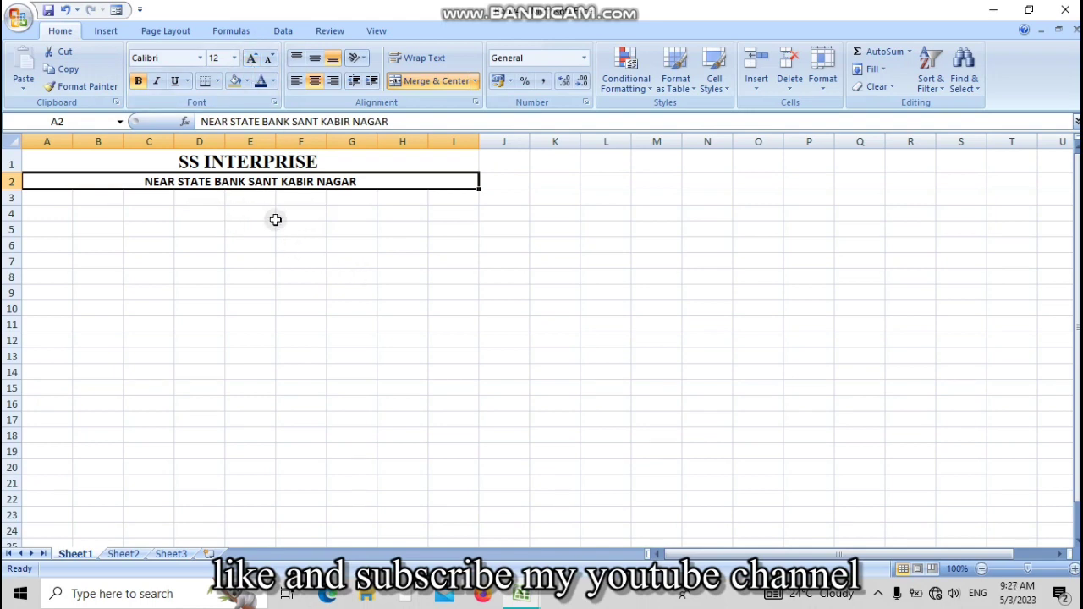
click(57, 199)
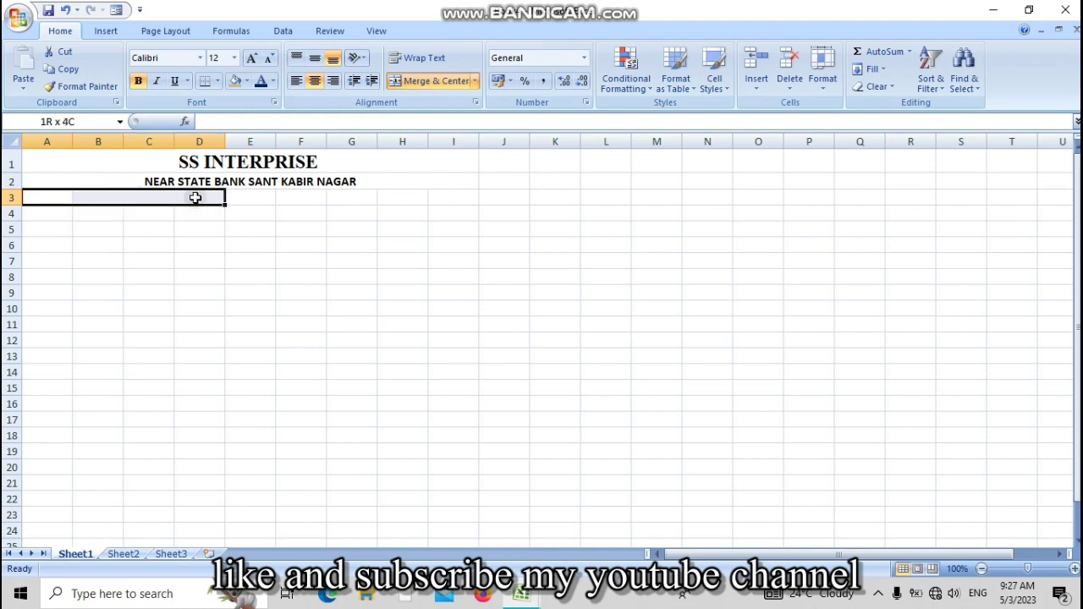
- Merge A3:I3, enter the 'MOB NO:' line with two contact numbers, bold at 12 pt
drag(57, 199, 455, 193)
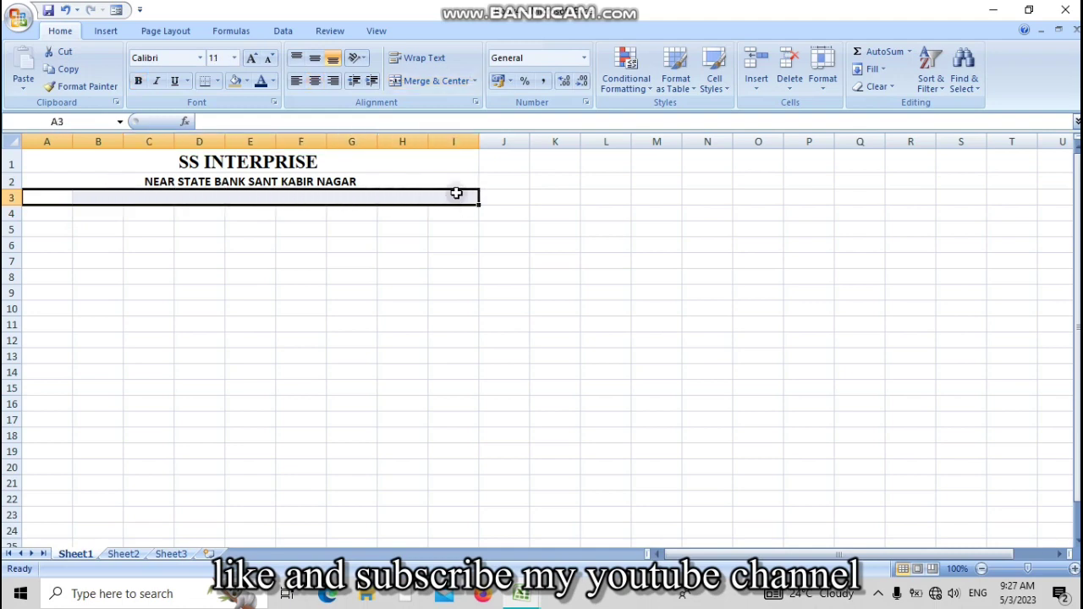
click(432, 81)
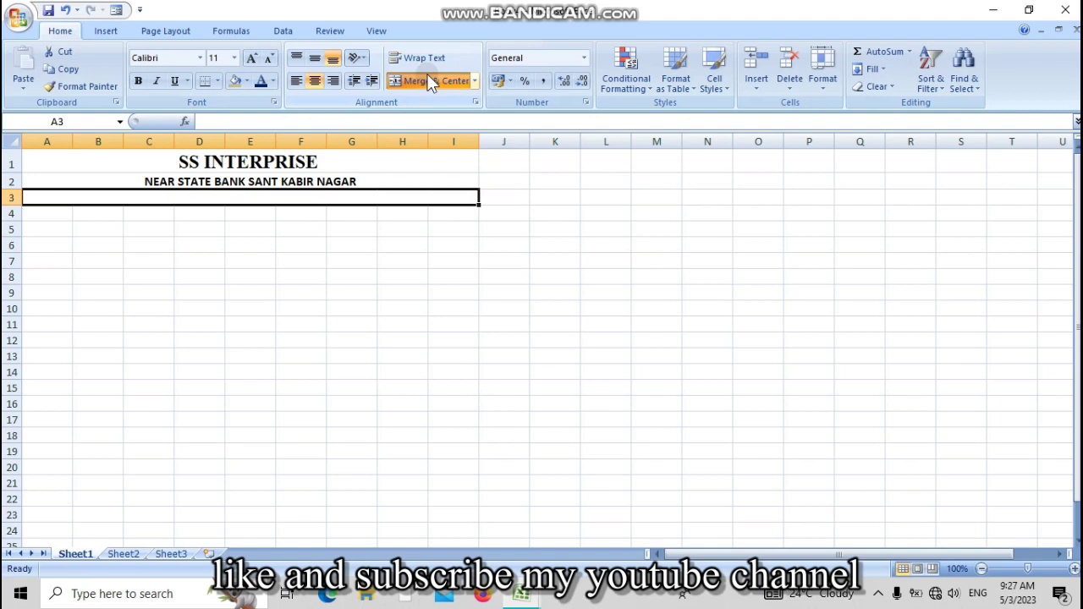
text(MO)
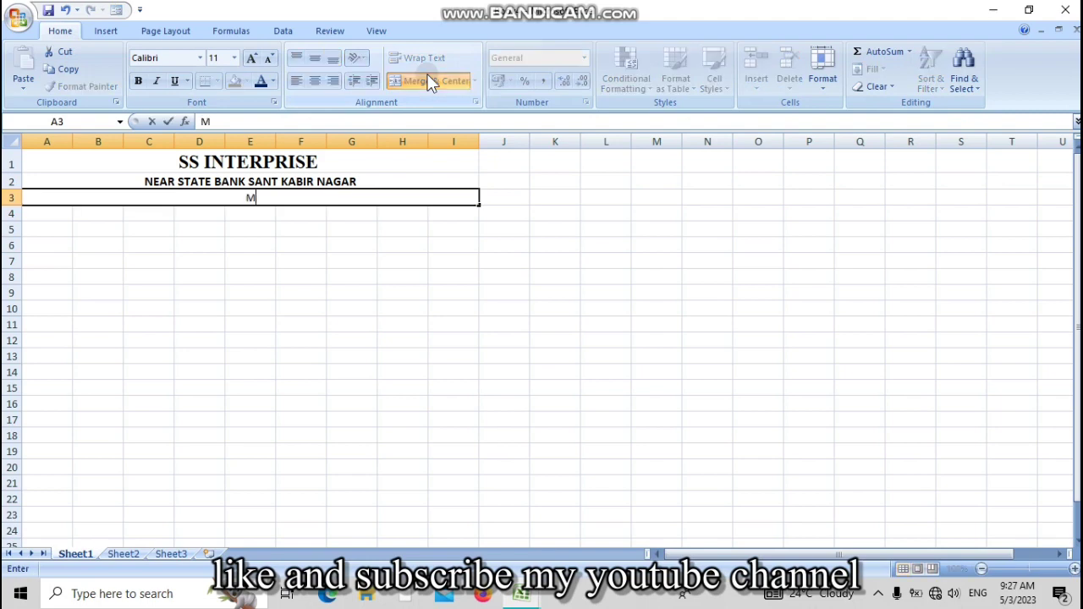
text(B NO)
text(:)
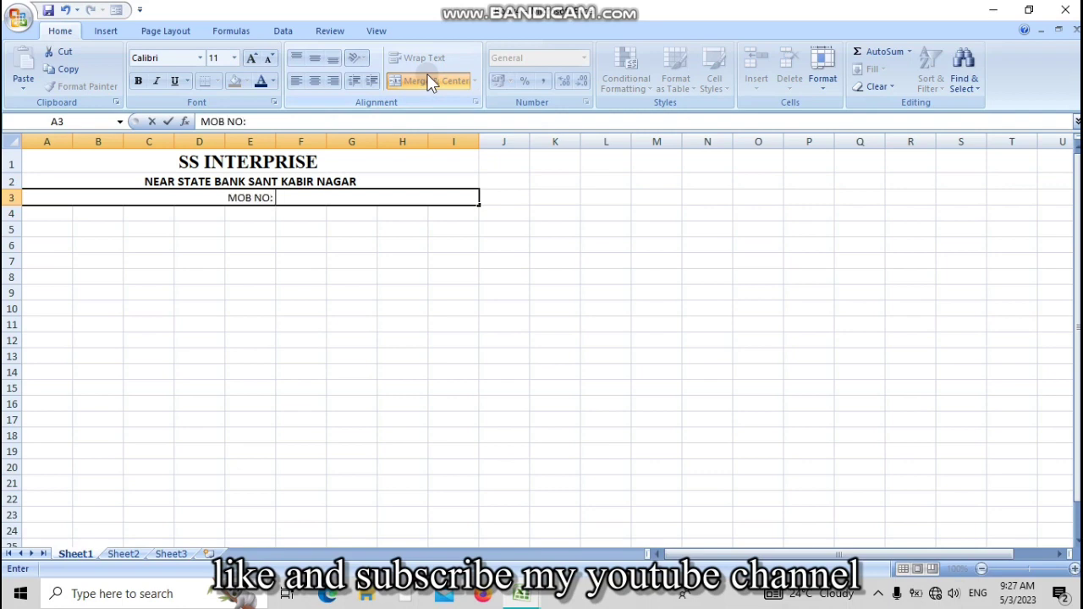
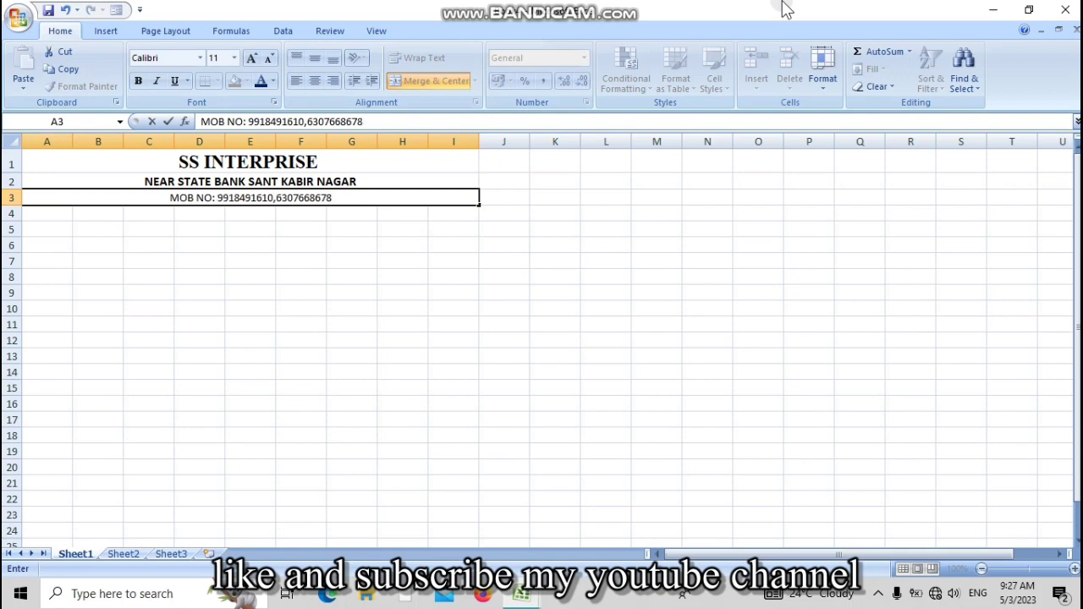
click(278, 260)
click(259, 201)
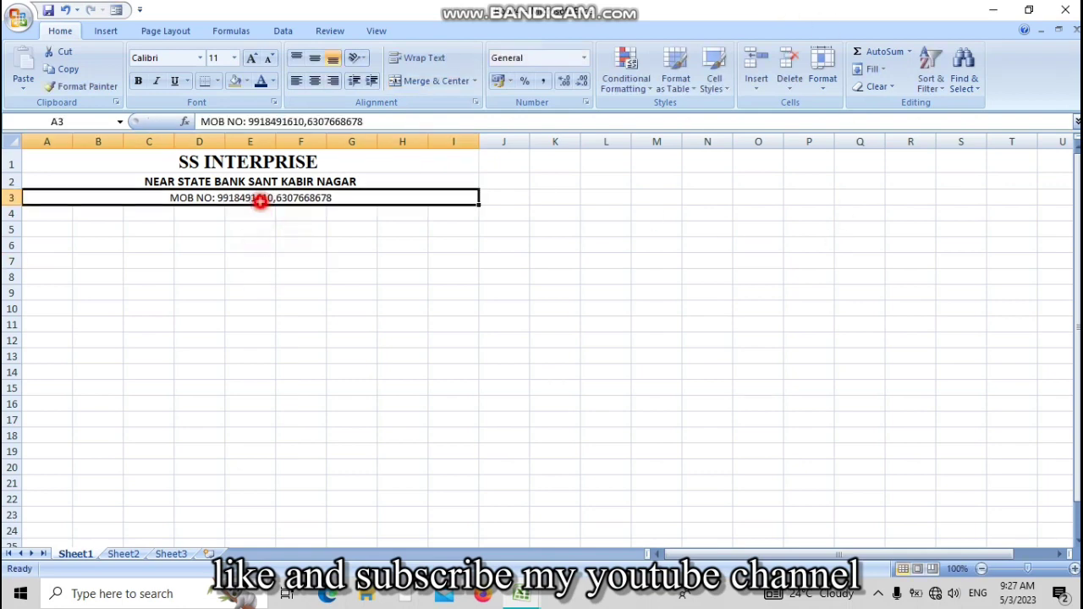
click(251, 59)
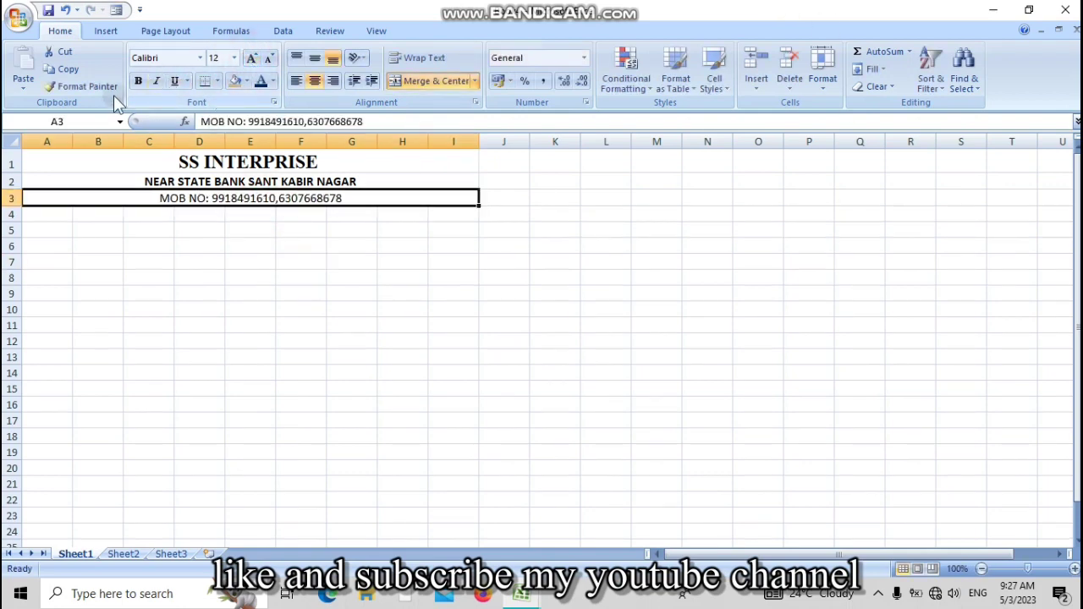
click(138, 81)
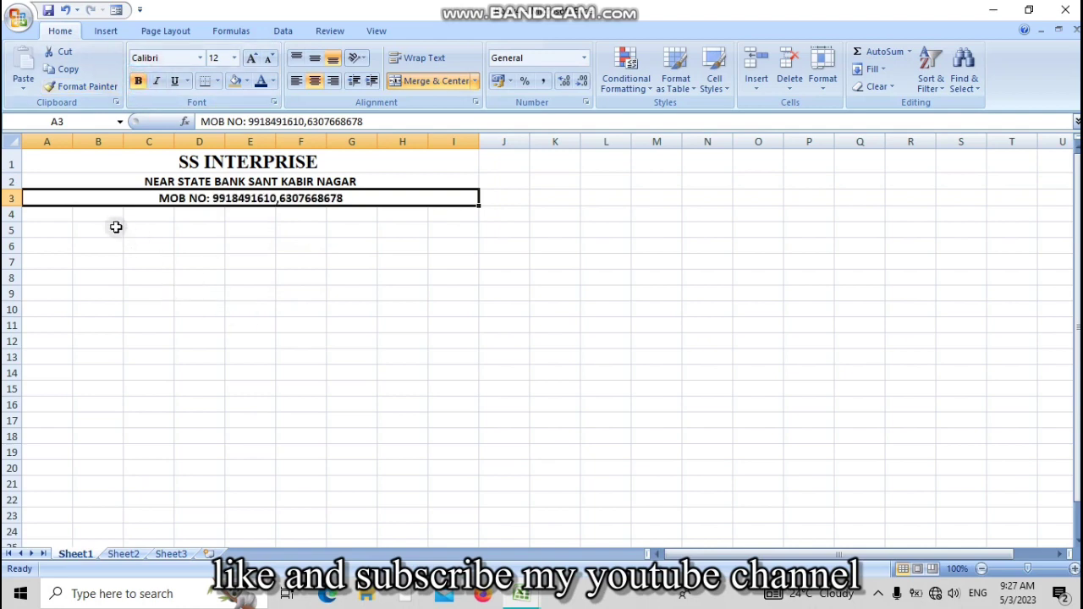
- Merge A4:I4 and enter the contact e-mail address and website line
drag(65, 215, 435, 215)
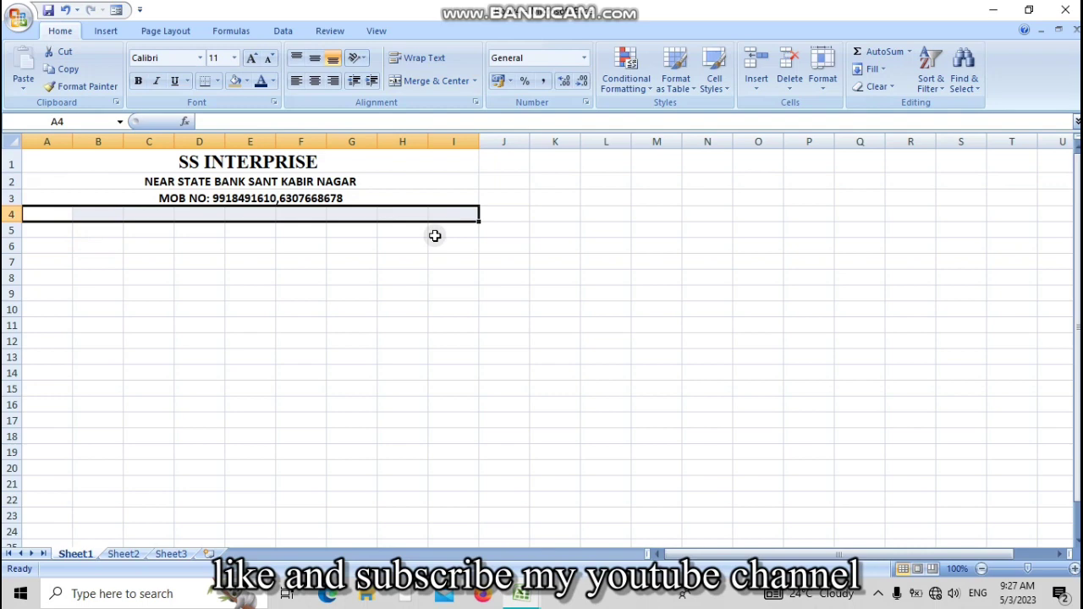
click(430, 78)
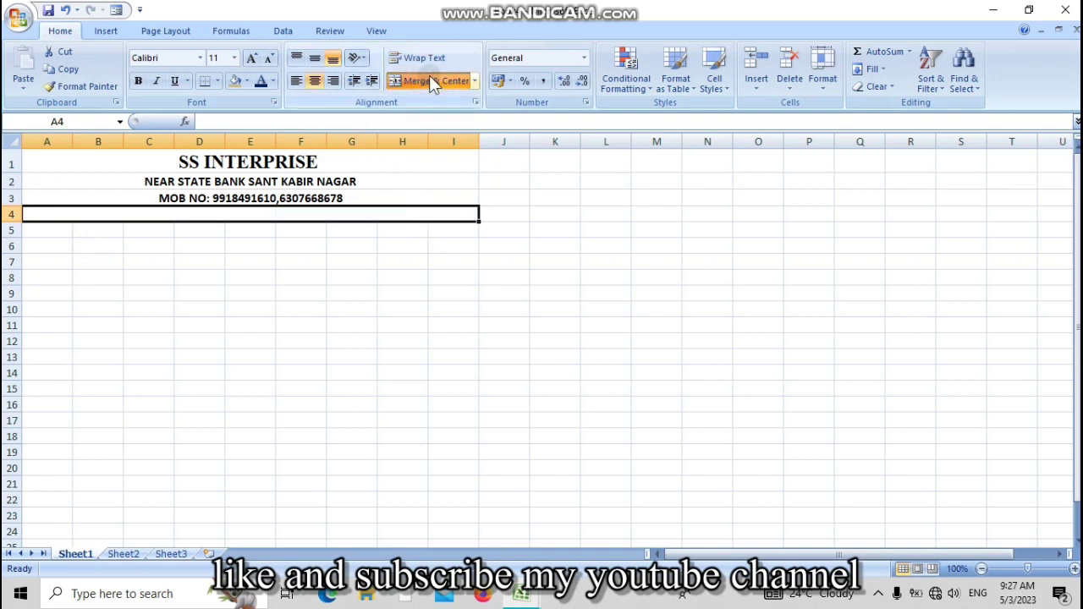
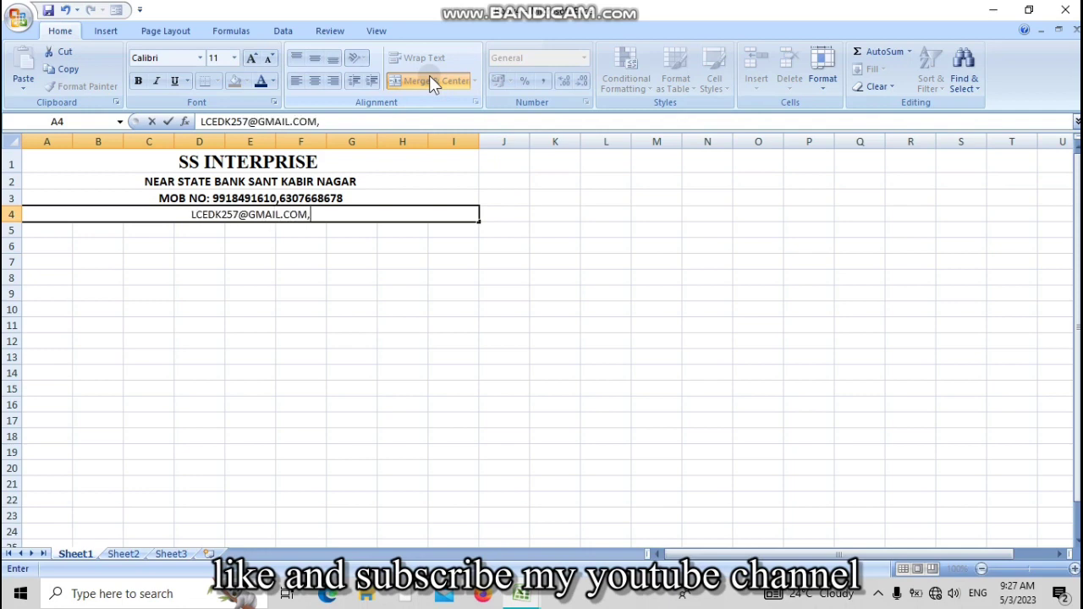
text(,LCTI.O)
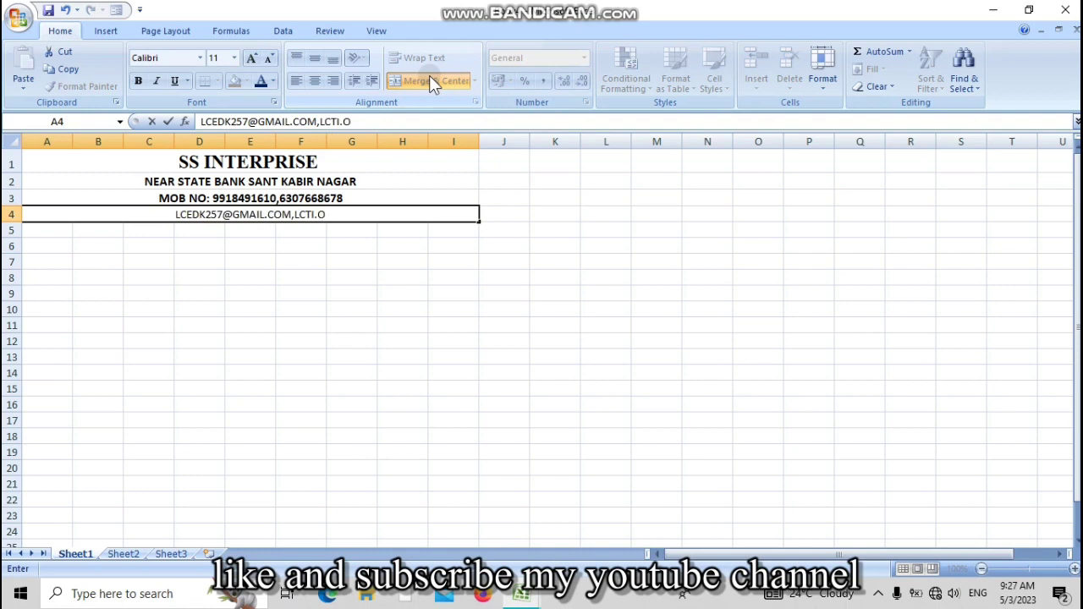
text(RG.IN)
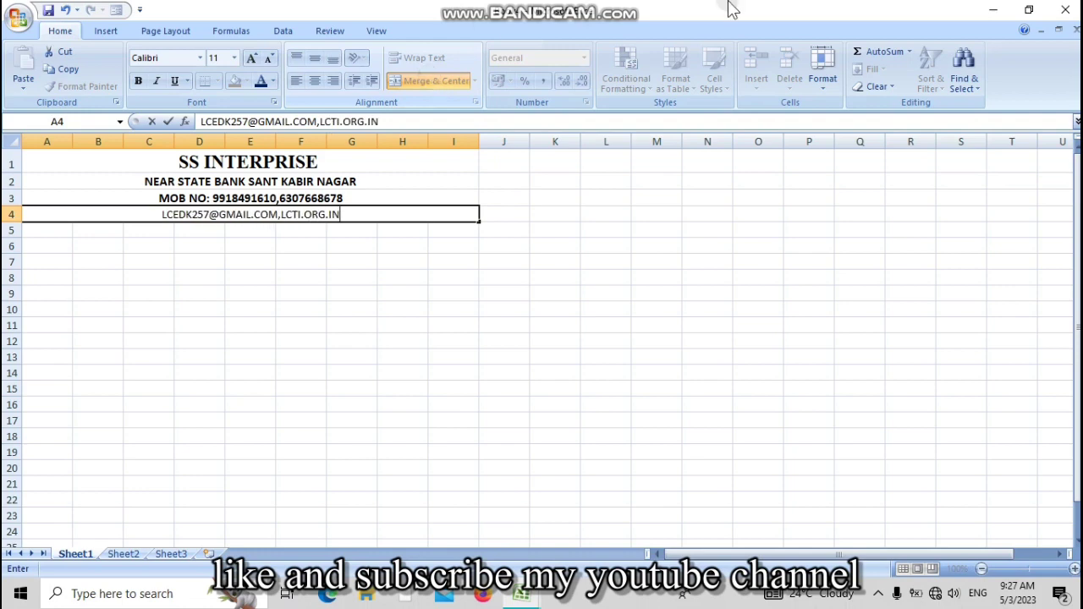
click(301, 327)
click(251, 219)
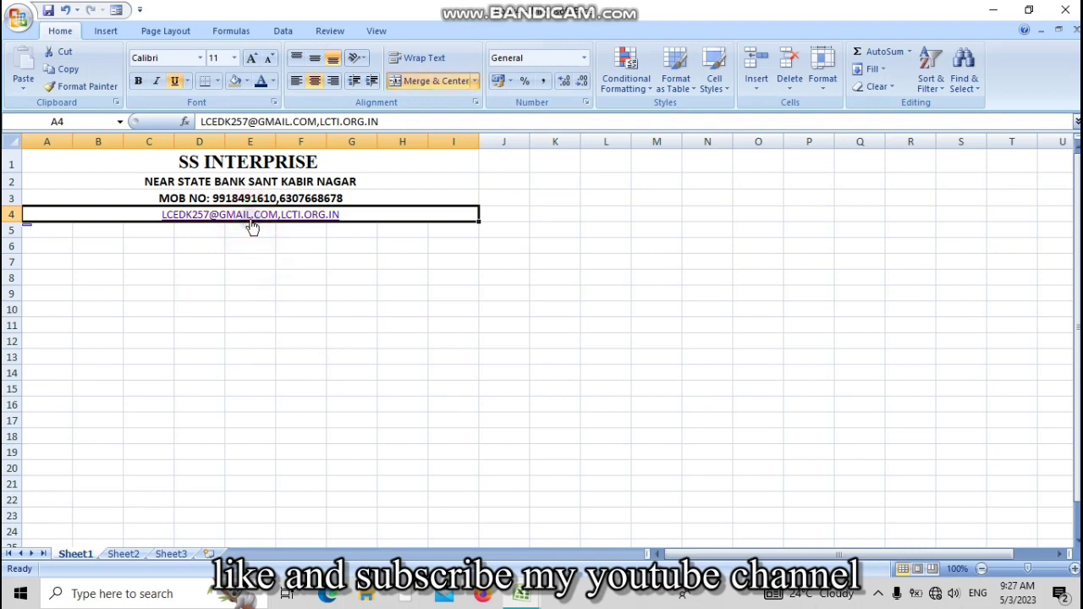
click(769, 280)
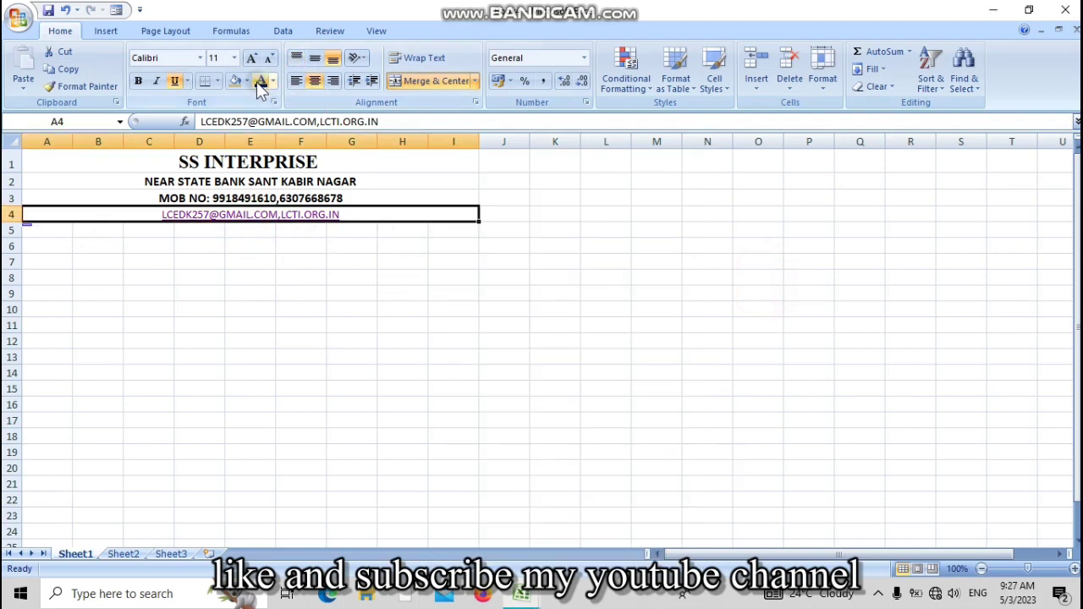
- Format the e-mail and website line as bold red 12-point text
click(251, 57)
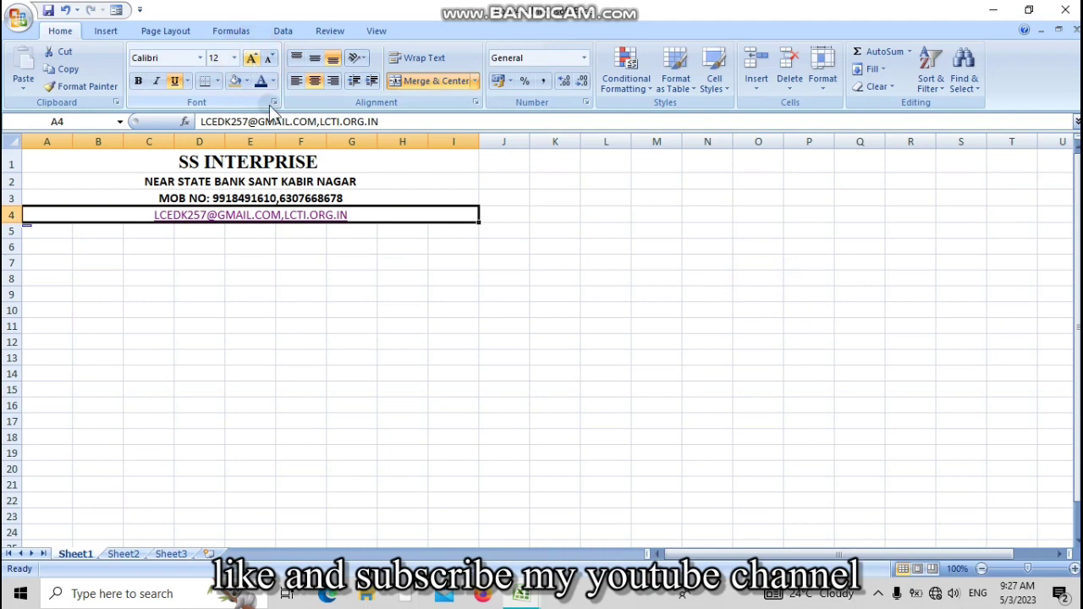
click(139, 82)
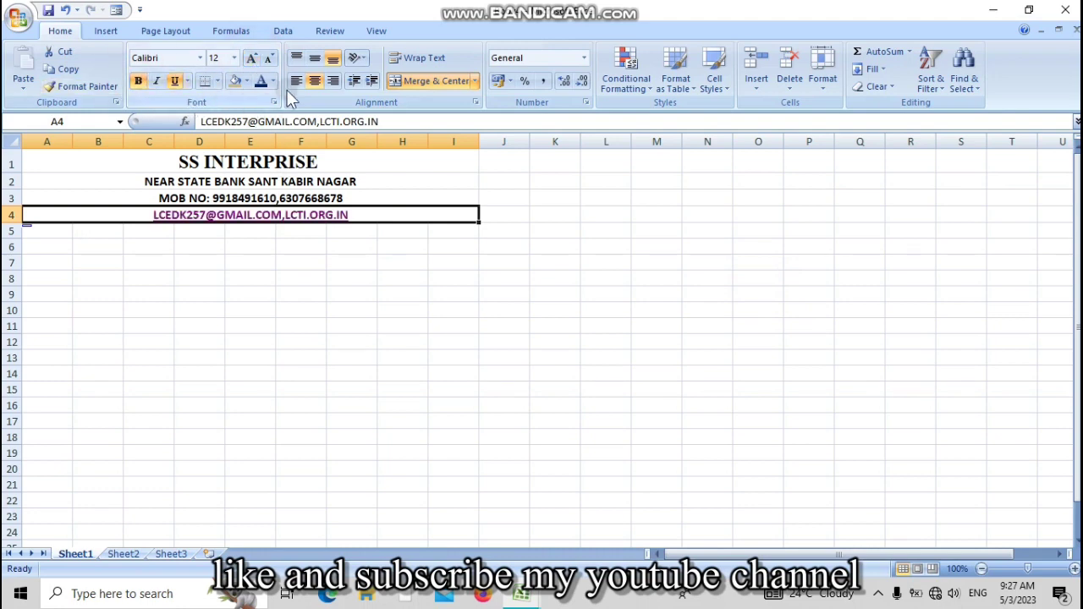
click(274, 81)
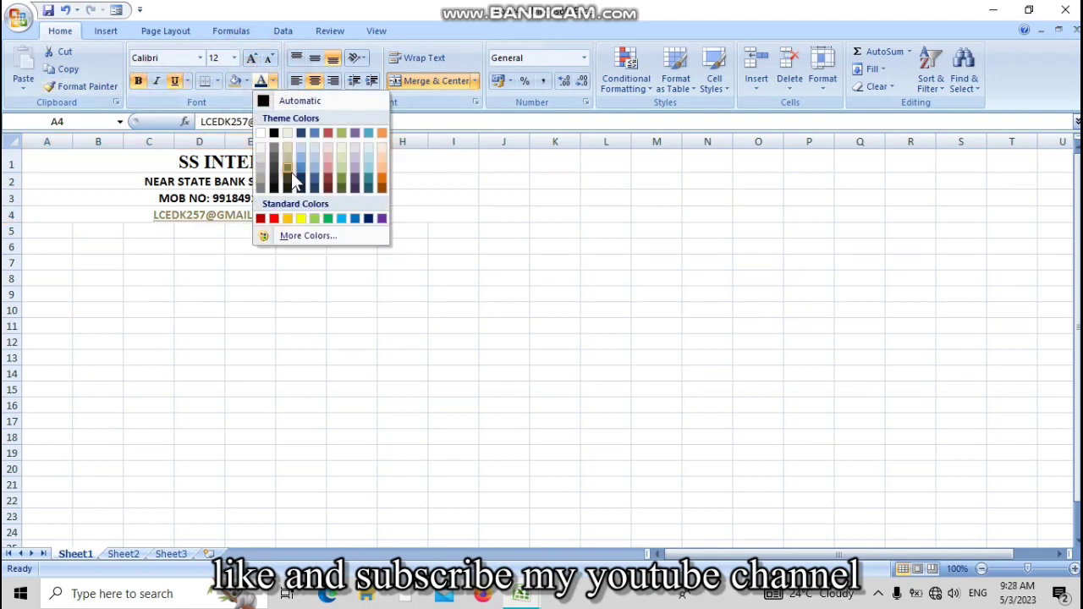
click(274, 218)
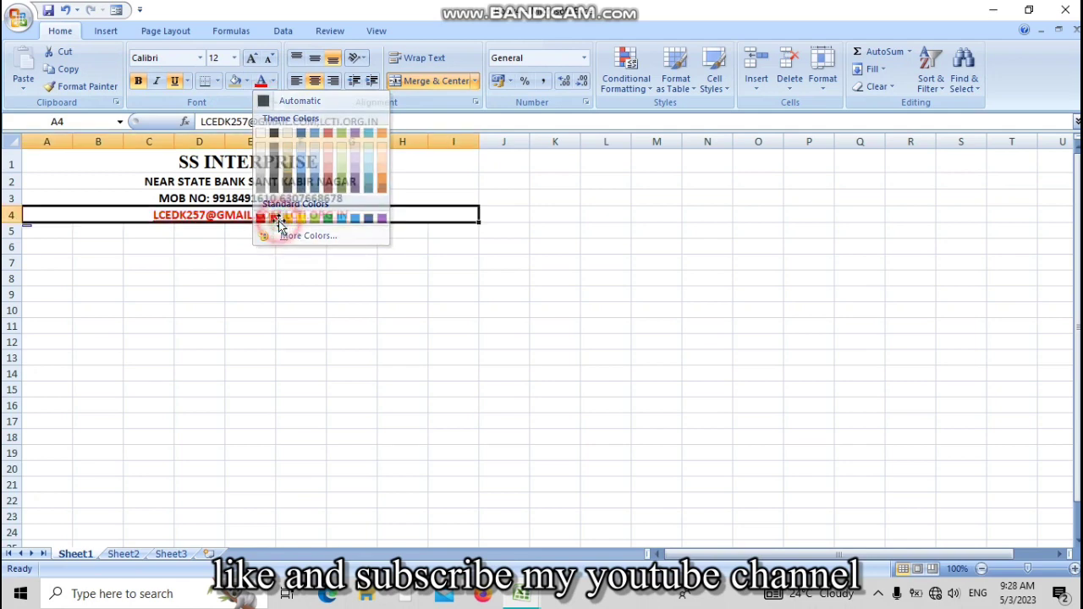
click(309, 259)
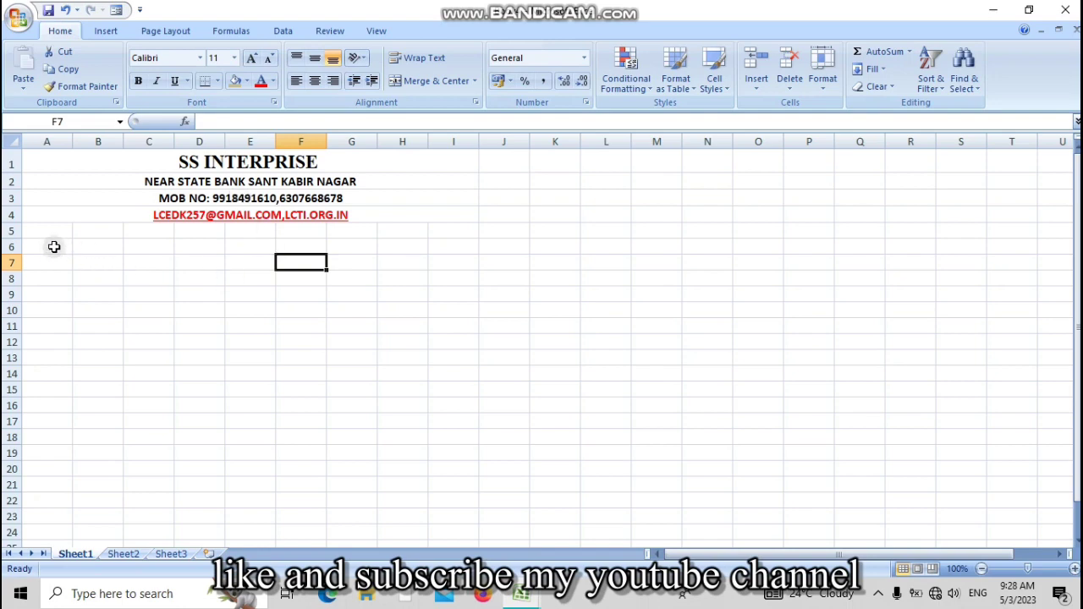
- Merge and centre A6:I6 and enter the heading 'INVOICE'
drag(48, 246, 465, 248)
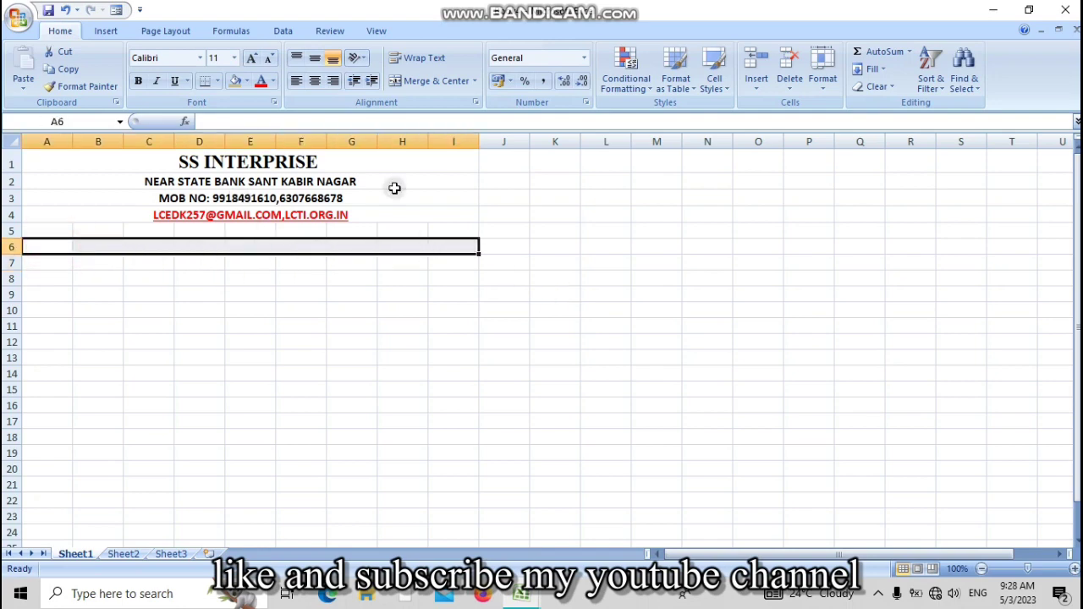
click(427, 84)
text(INV)
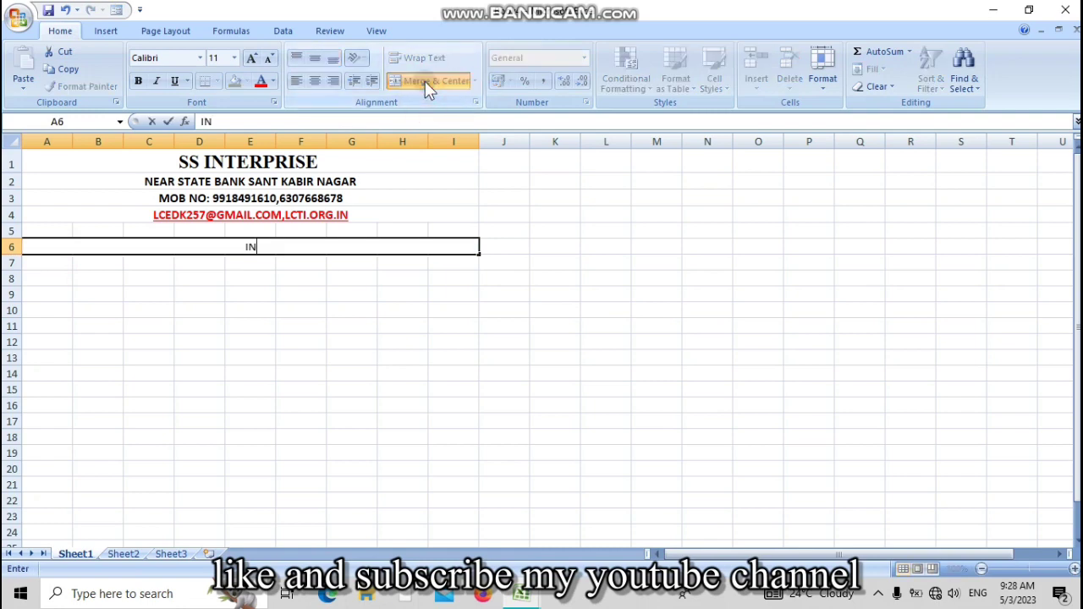
text(OICE)
key(Return)
- Make the INVOICE heading bold at 20 pt
click(216, 253)
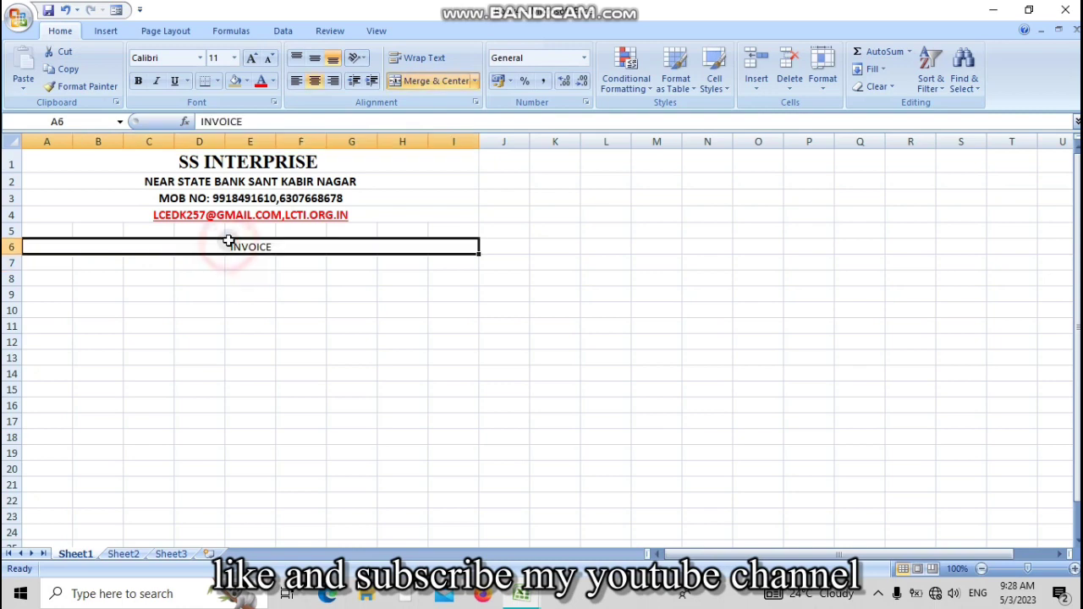
click(252, 60)
click(252, 59)
click(253, 59)
click(252, 59)
click(252, 59)
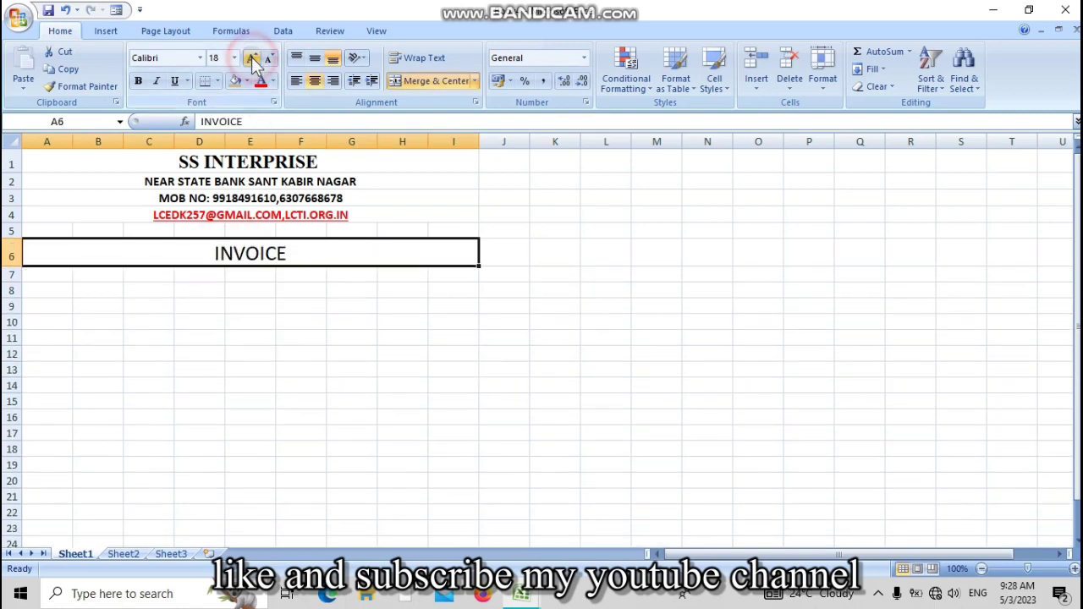
click(138, 82)
click(259, 305)
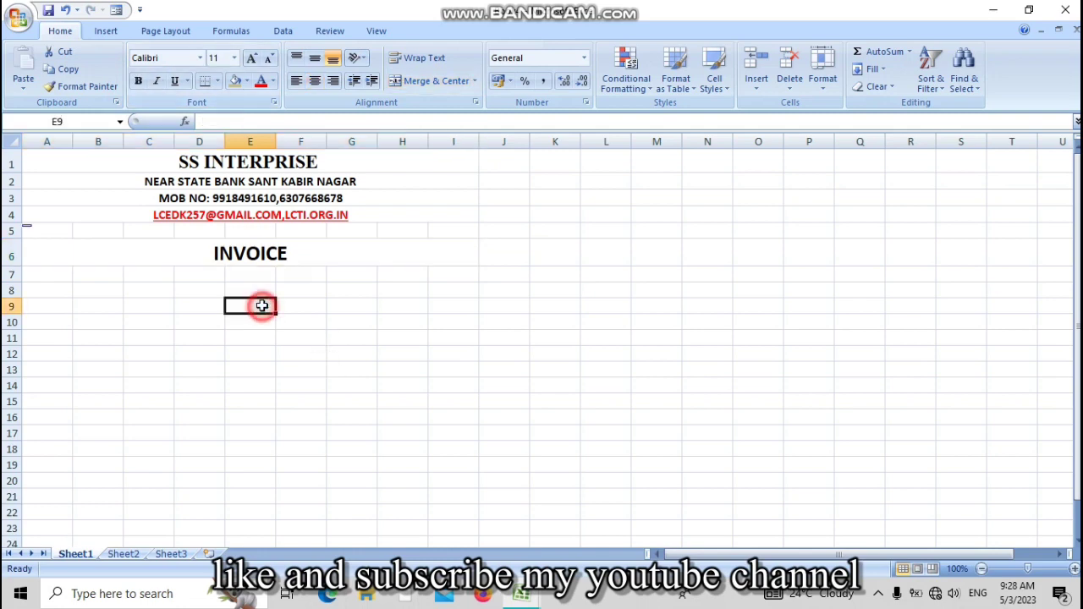
double_click(216, 253)
click(398, 320)
click(266, 252)
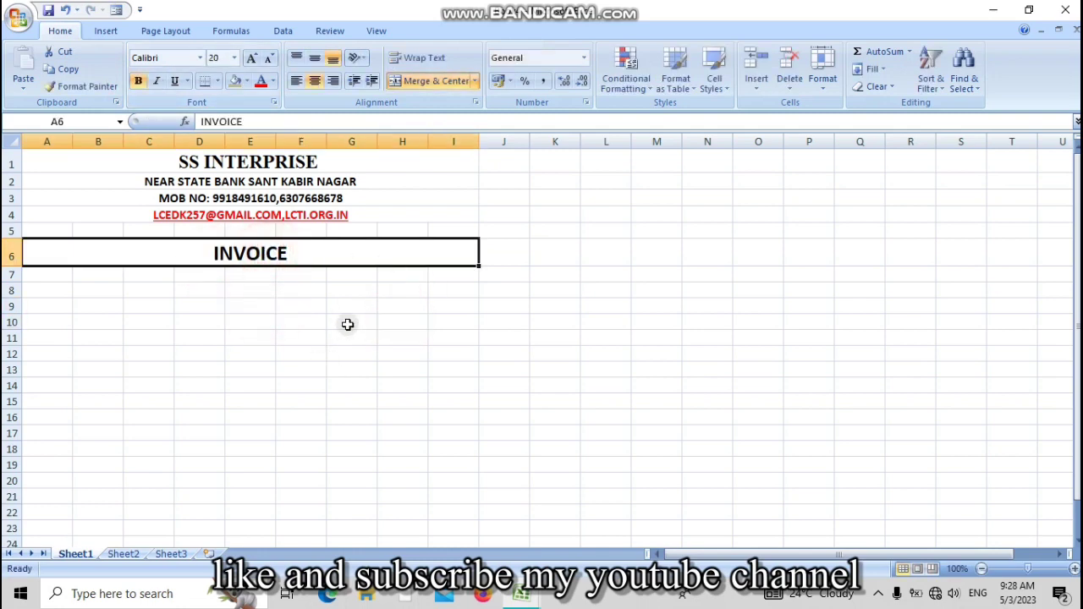
click(349, 323)
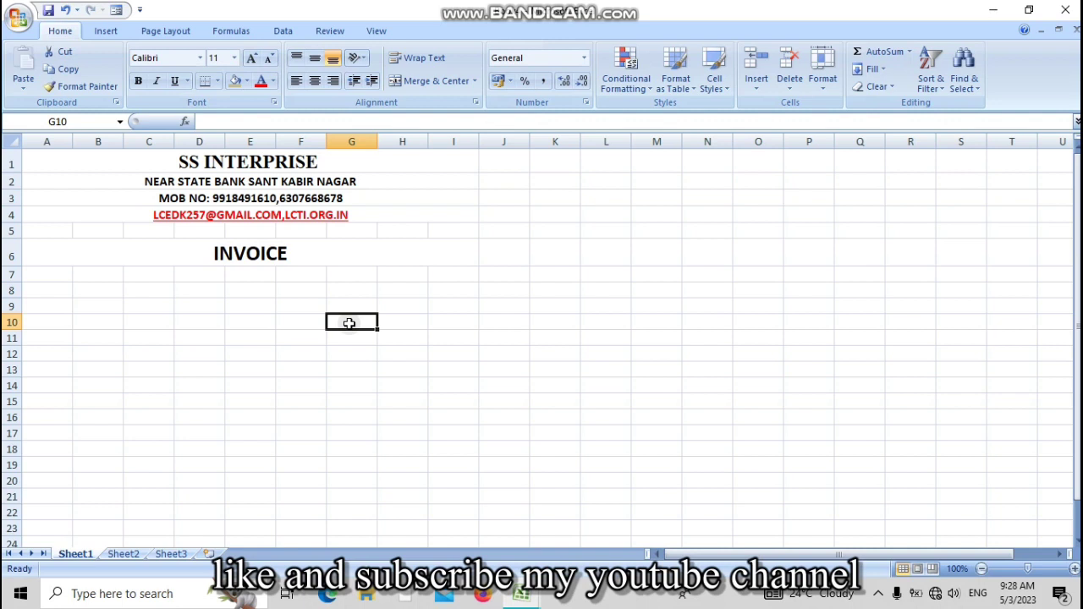
click(50, 291)
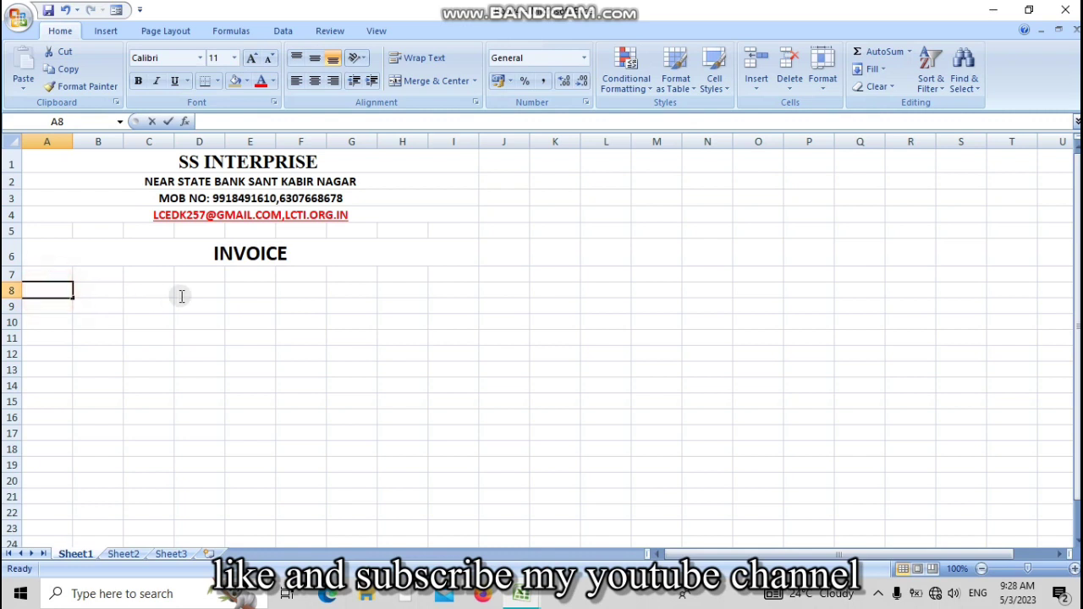
- Merge and centre A8:F8 and enter the heading 'BILL TO'
click(183, 353)
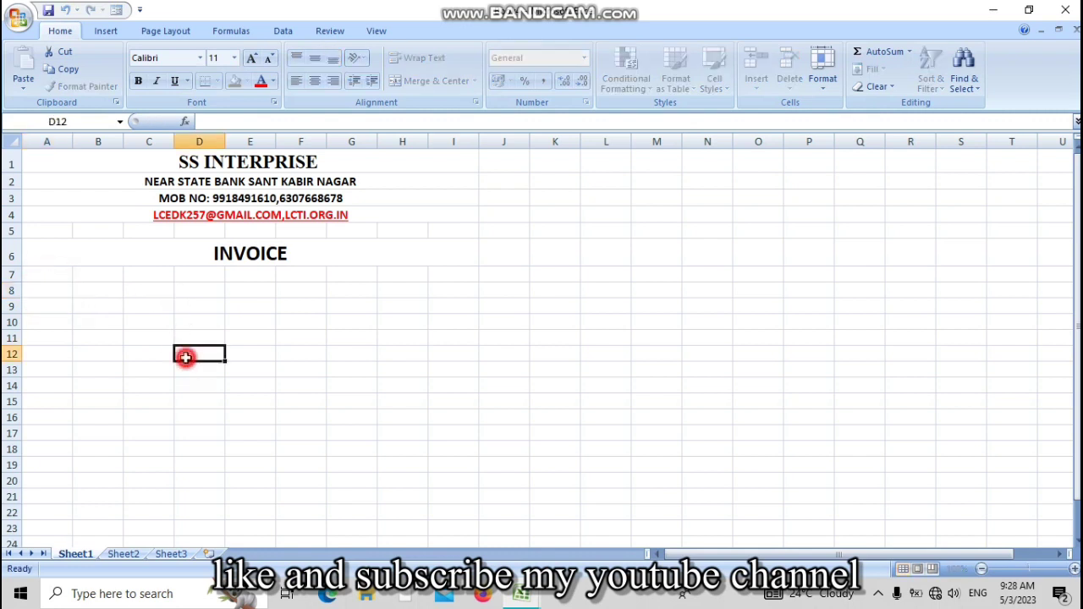
click(37, 275)
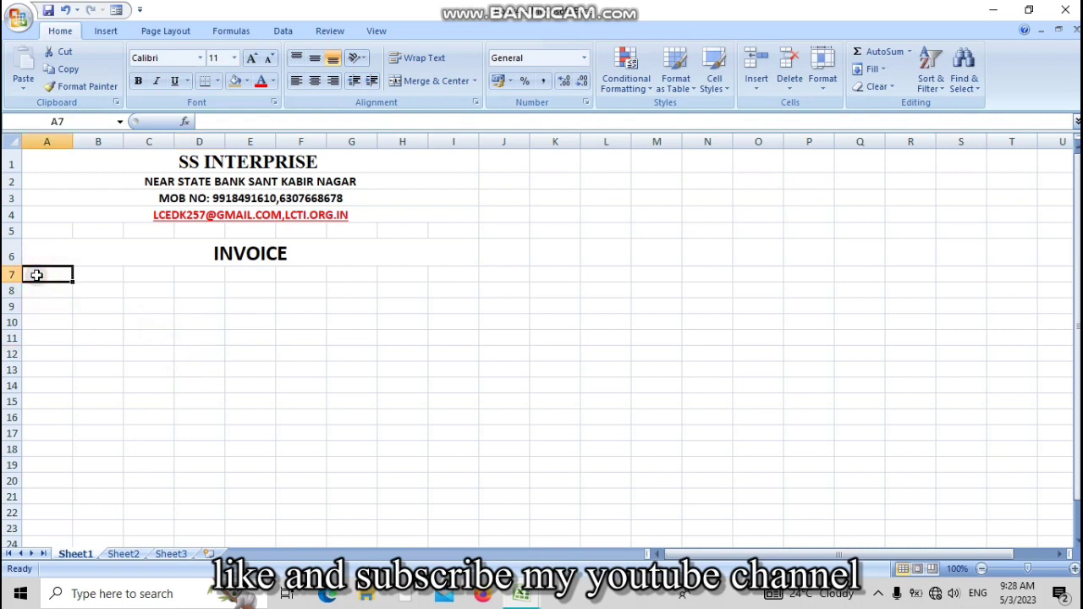
drag(32, 290, 305, 294)
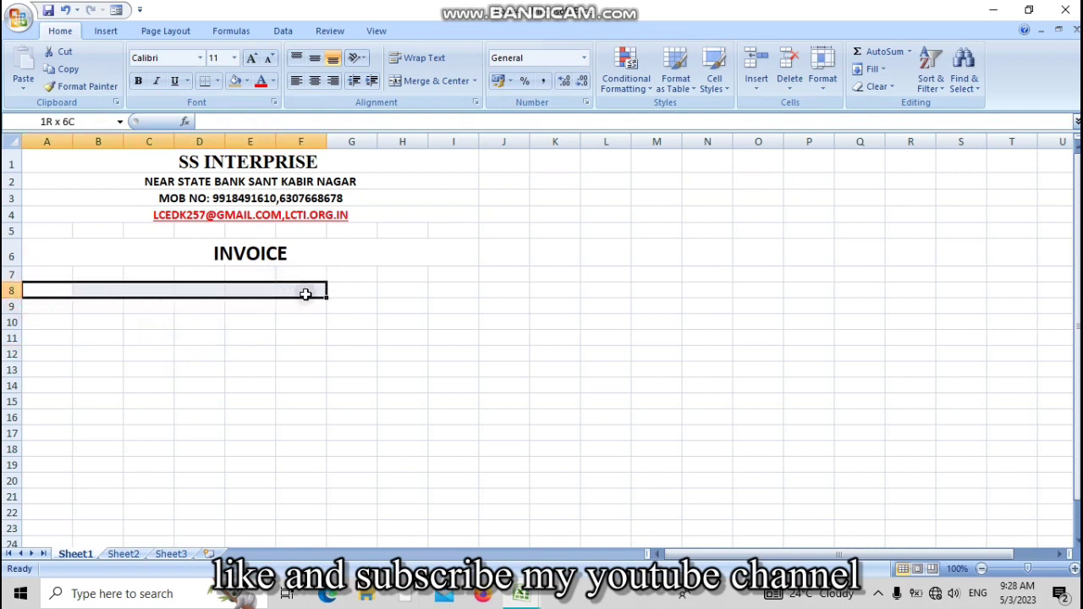
click(426, 84)
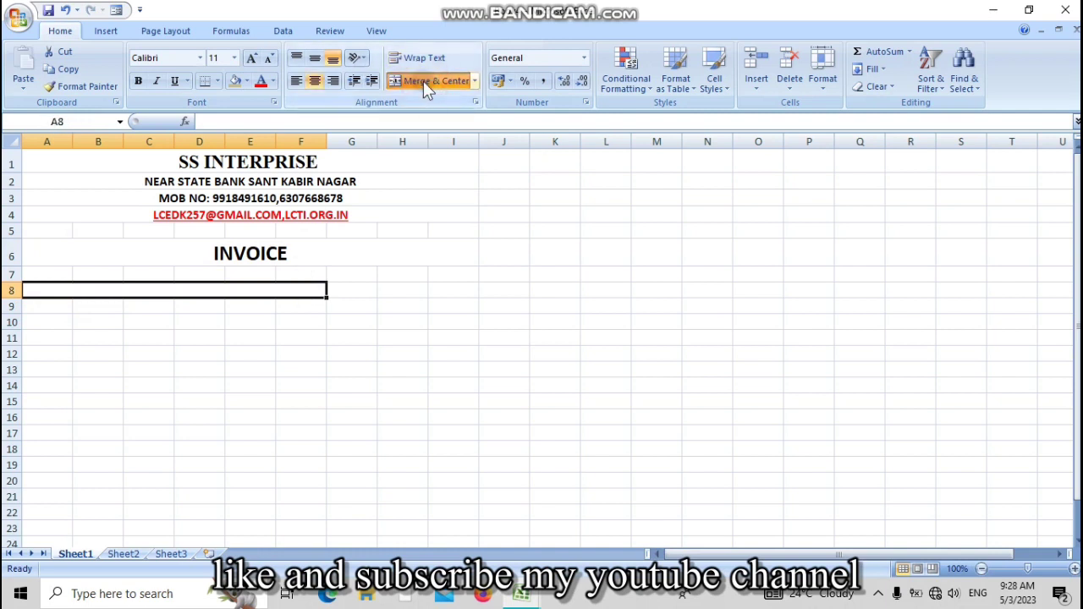
text(BILL)
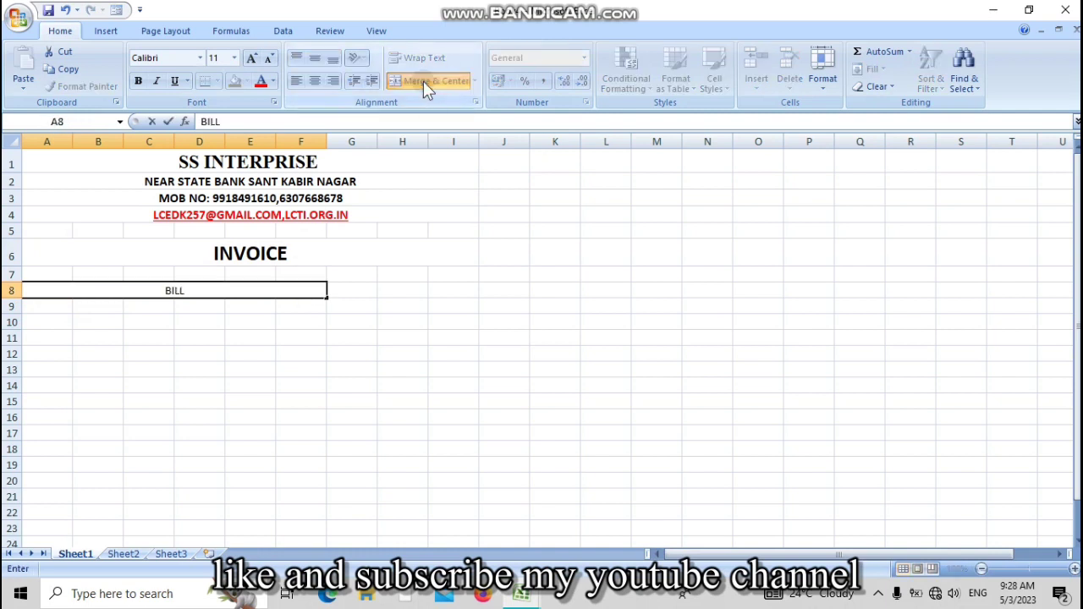
text( T)
text(O)
key(Tab)
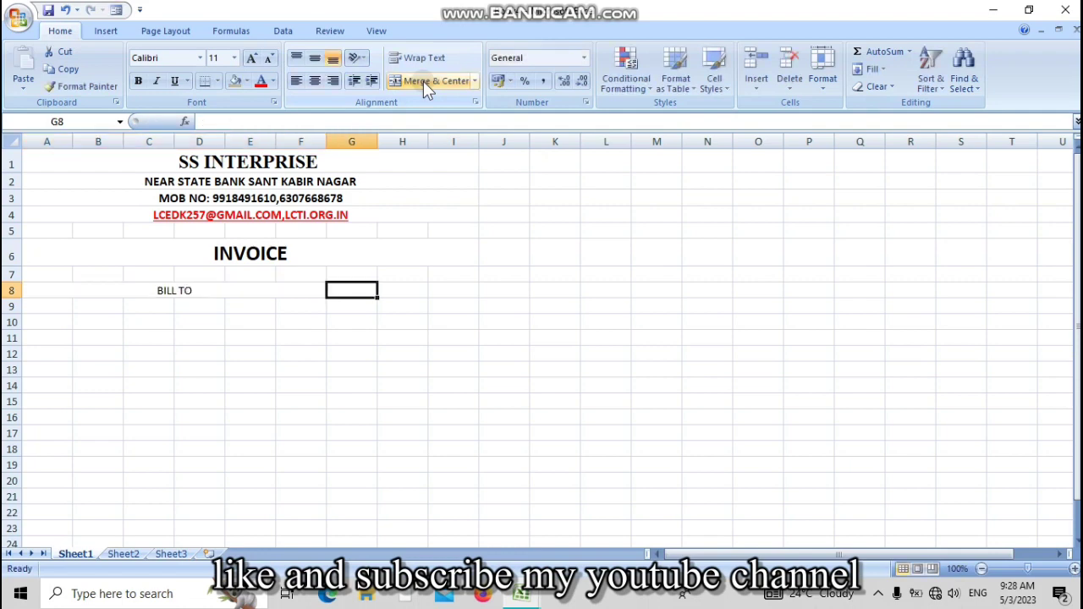
- Enter the labels 'DATE' in H8 and 'INVOICE NO.' in H9
click(413, 292)
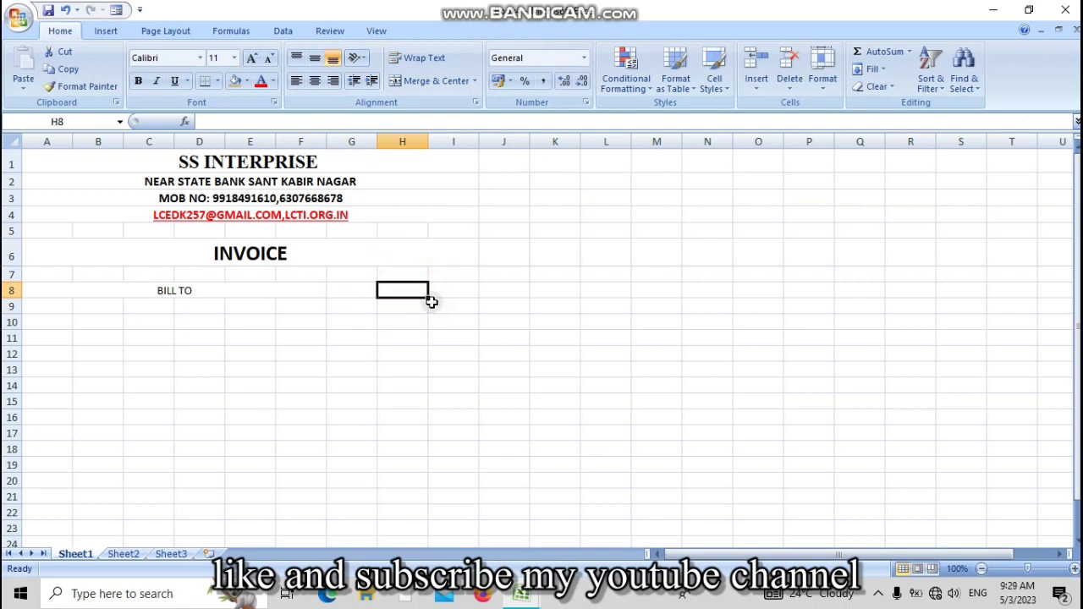
text(D)
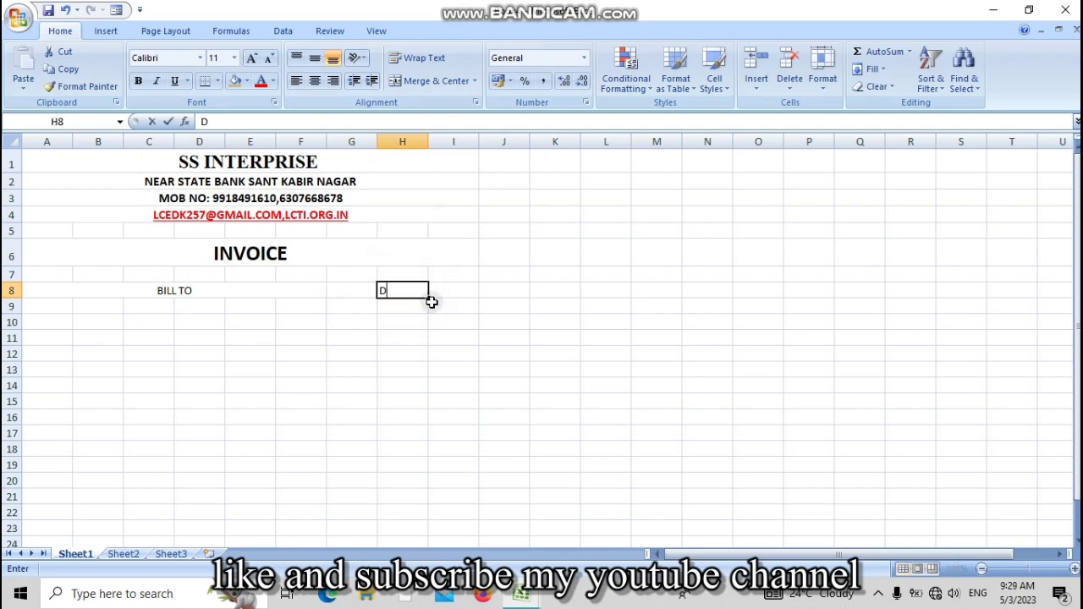
text(ATE)
key(Return)
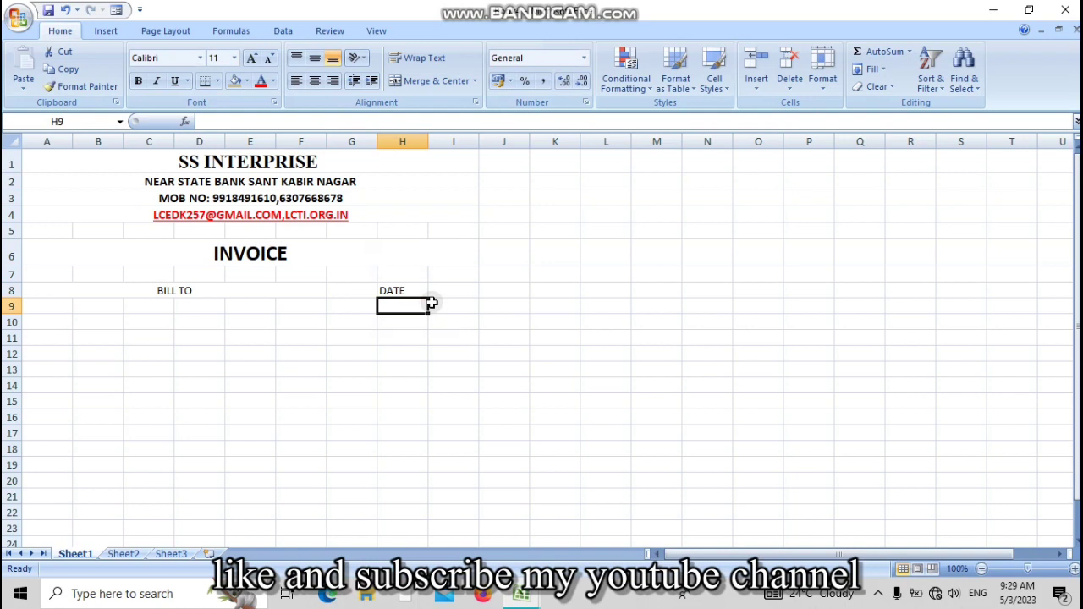
text(1)
text(INVOICE NO.)
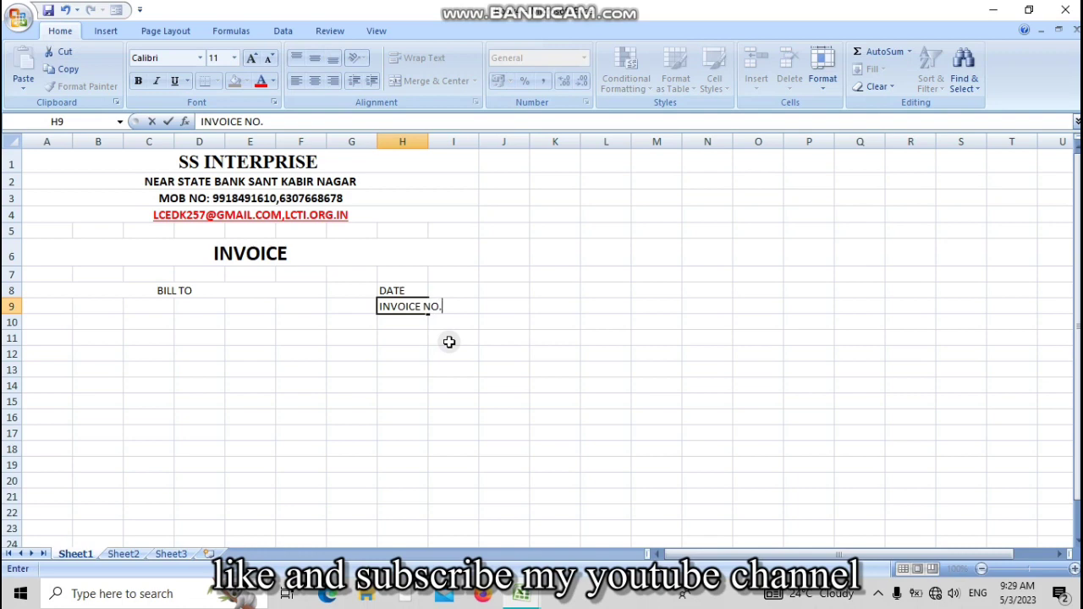
key(Return)
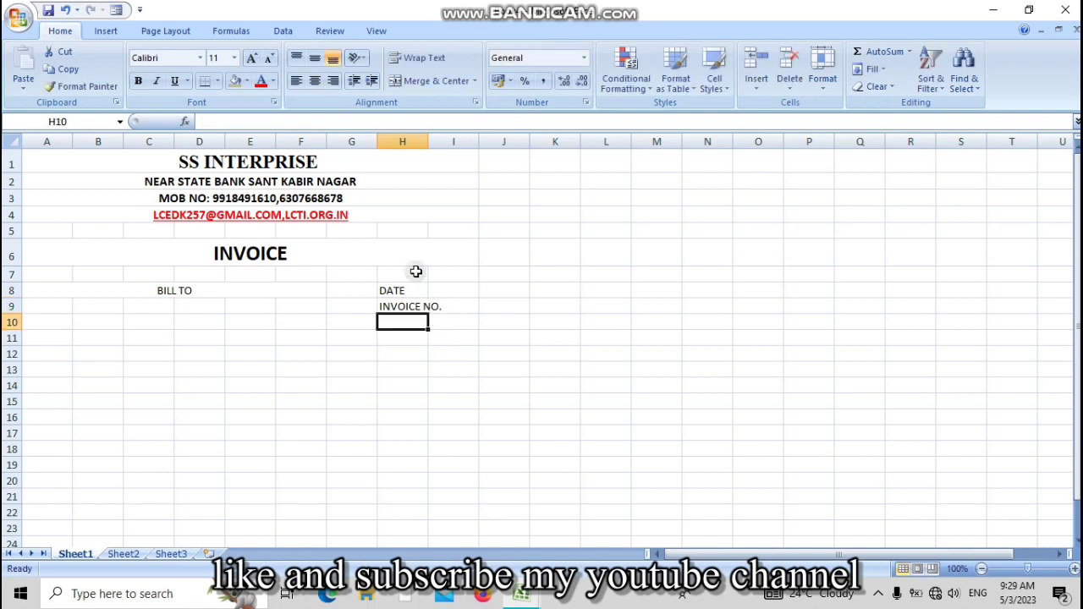
- Widen column H to fit INVOICE NO. and bold the labels in A8:H11
drag(428, 141, 445, 141)
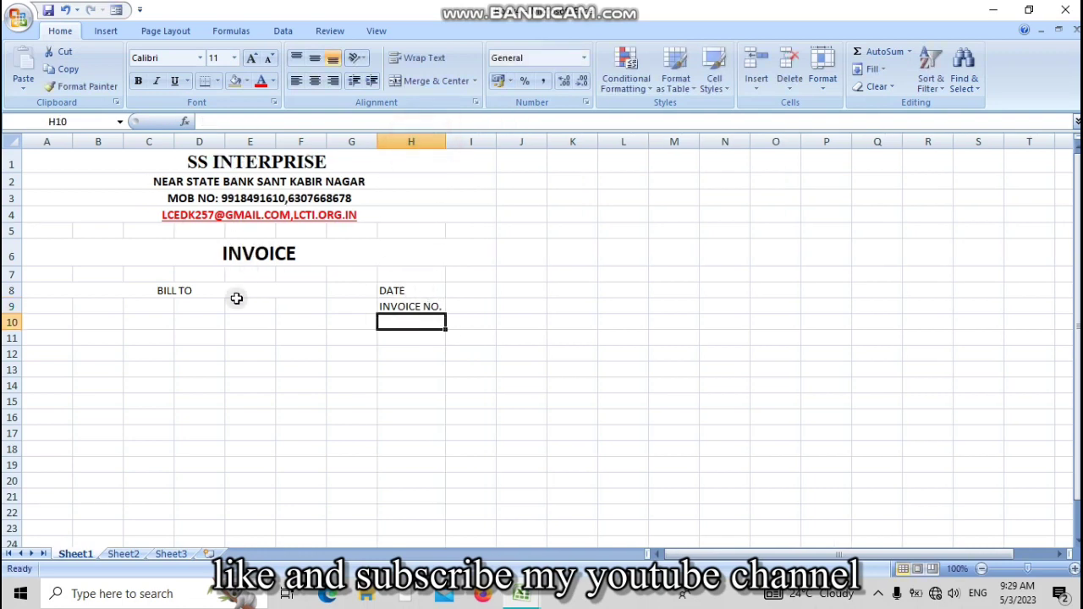
drag(94, 287, 424, 333)
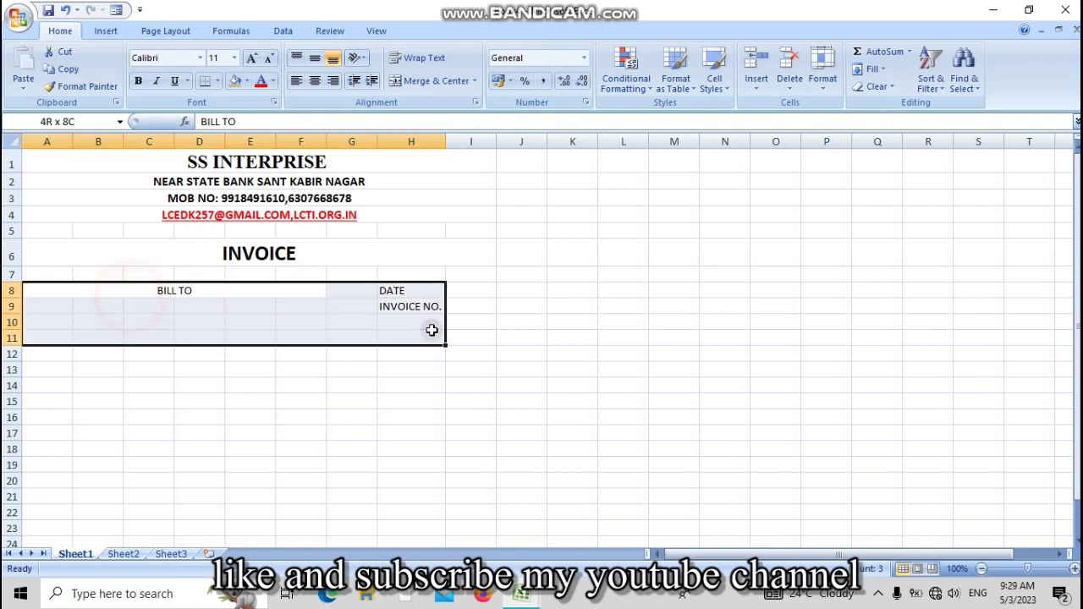
click(415, 335)
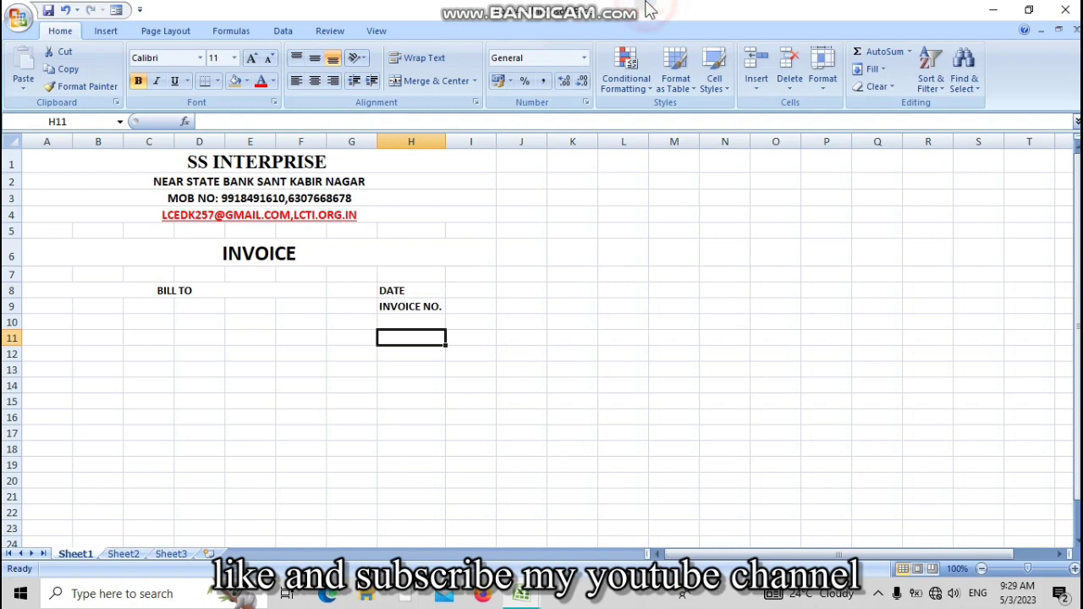
mouse_move(634, 10)
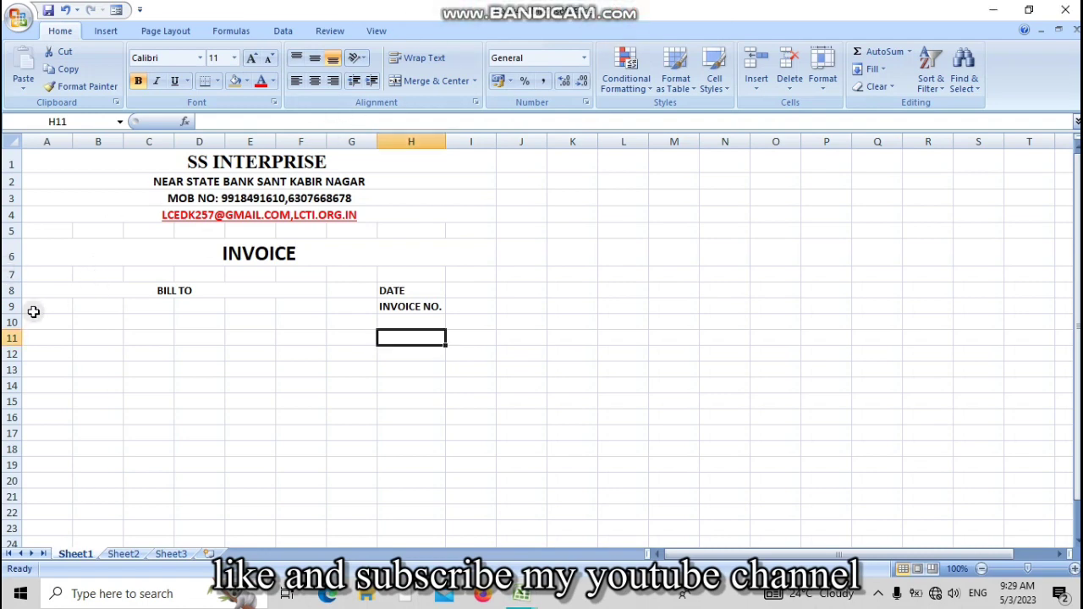
- Enter the labels NAME, ADDRESS and MOBILE NO. in A9, A10 and A11
click(59, 307)
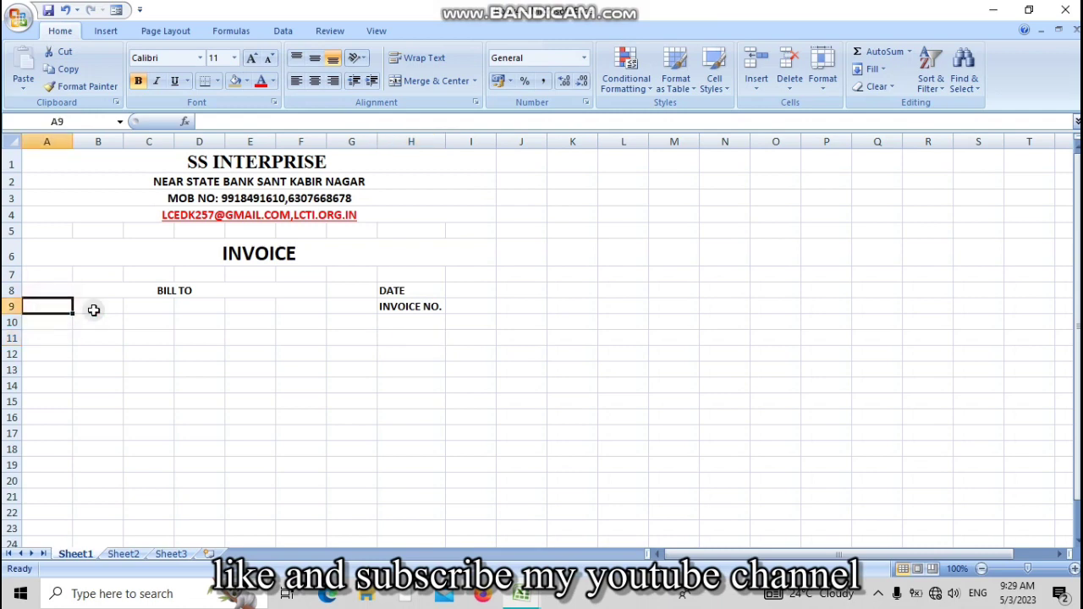
text(NAME)
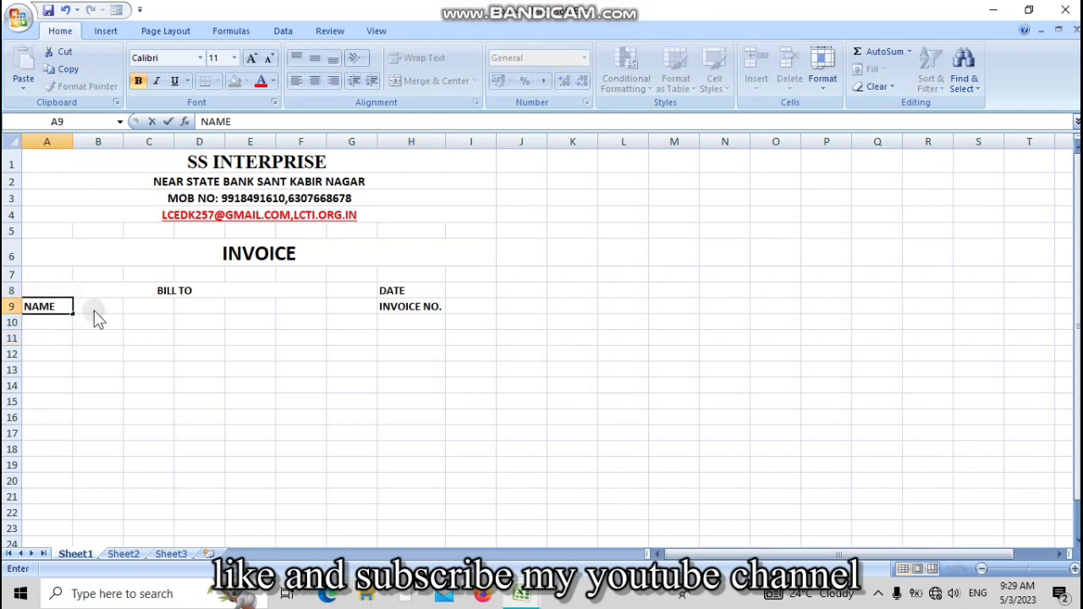
key(Return)
text(A)
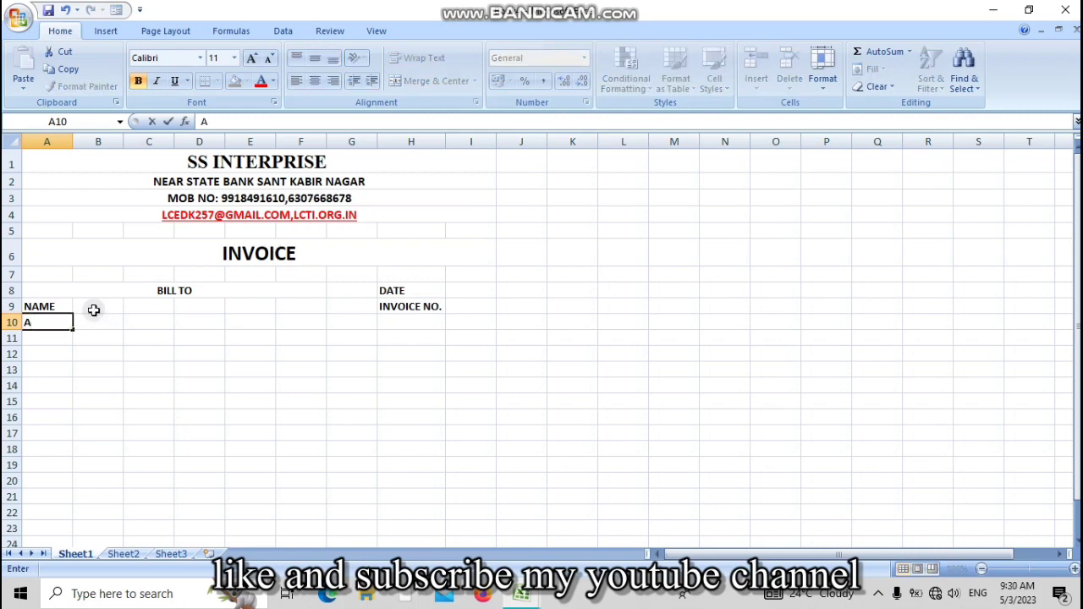
text(DDRESS)
key(Return)
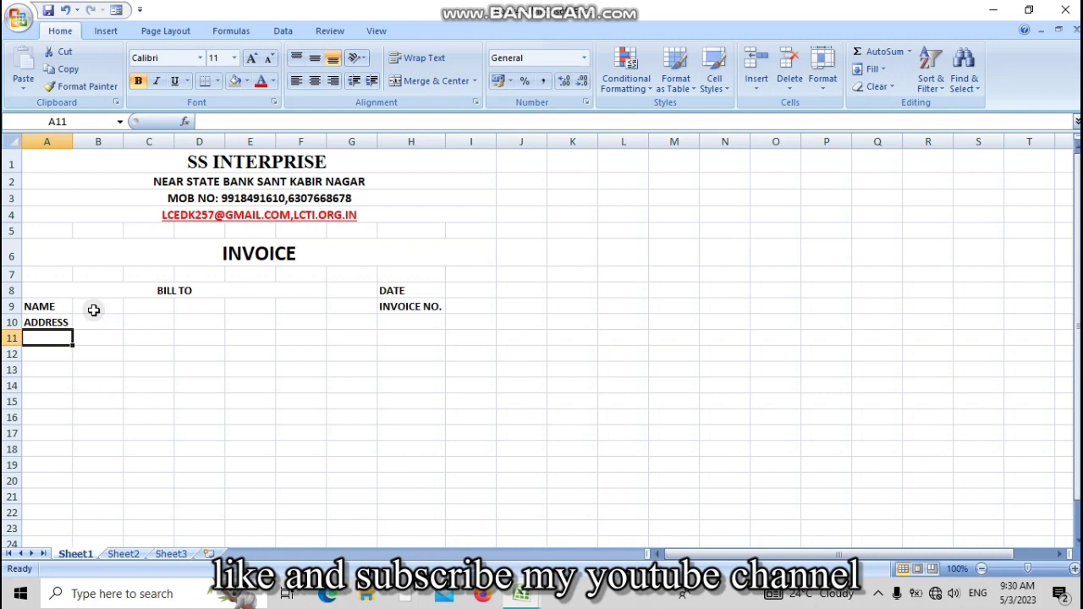
text(MOBILE NO.)
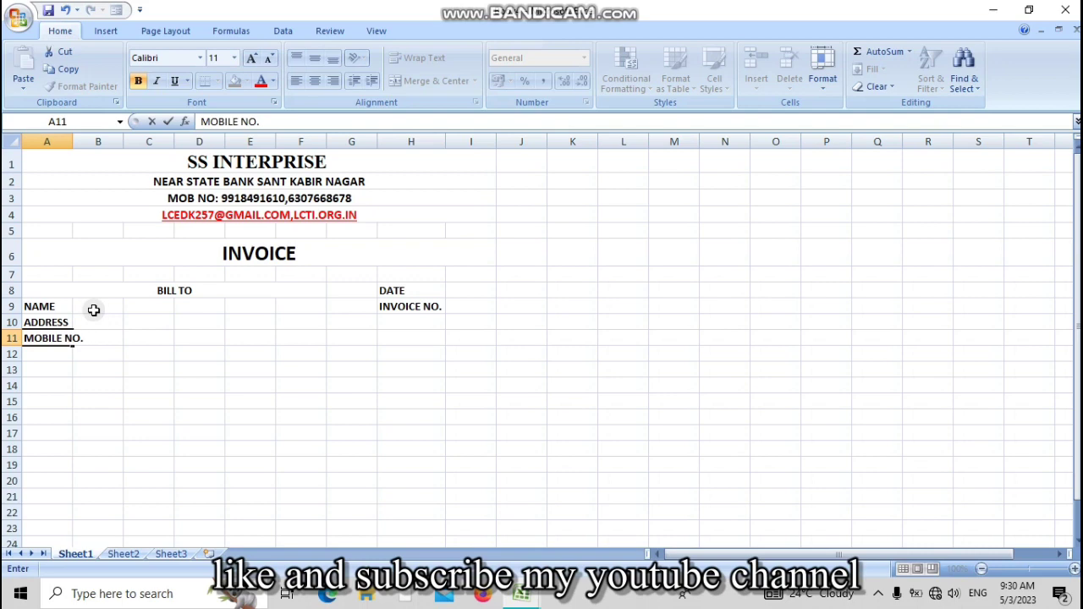
- Merge B9:F9, B10:F10 and B11:F11 into single customer fields
drag(94, 310, 302, 314)
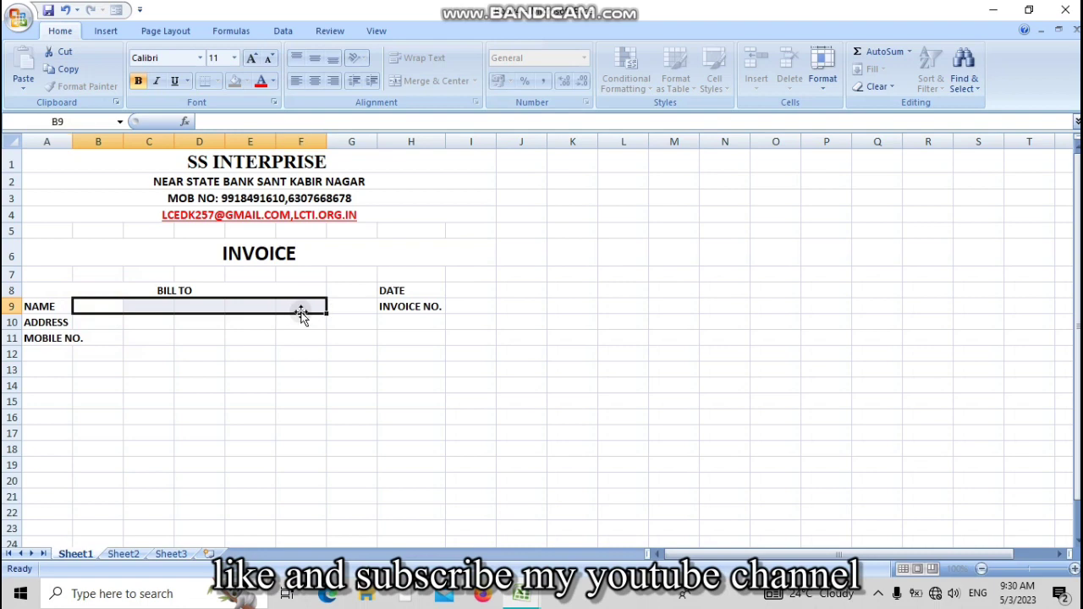
click(431, 81)
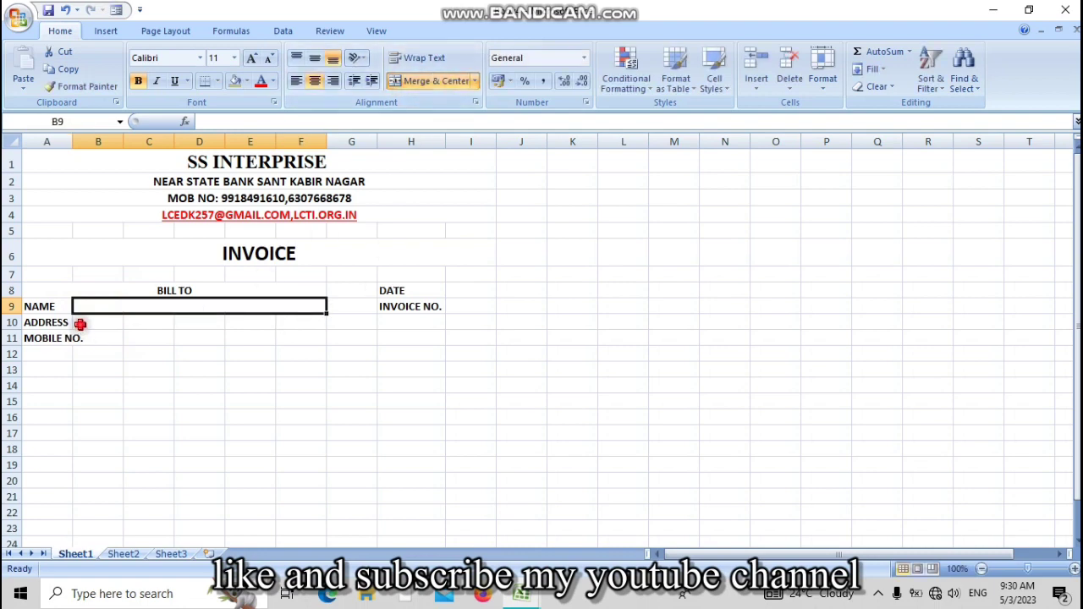
drag(80, 324, 311, 322)
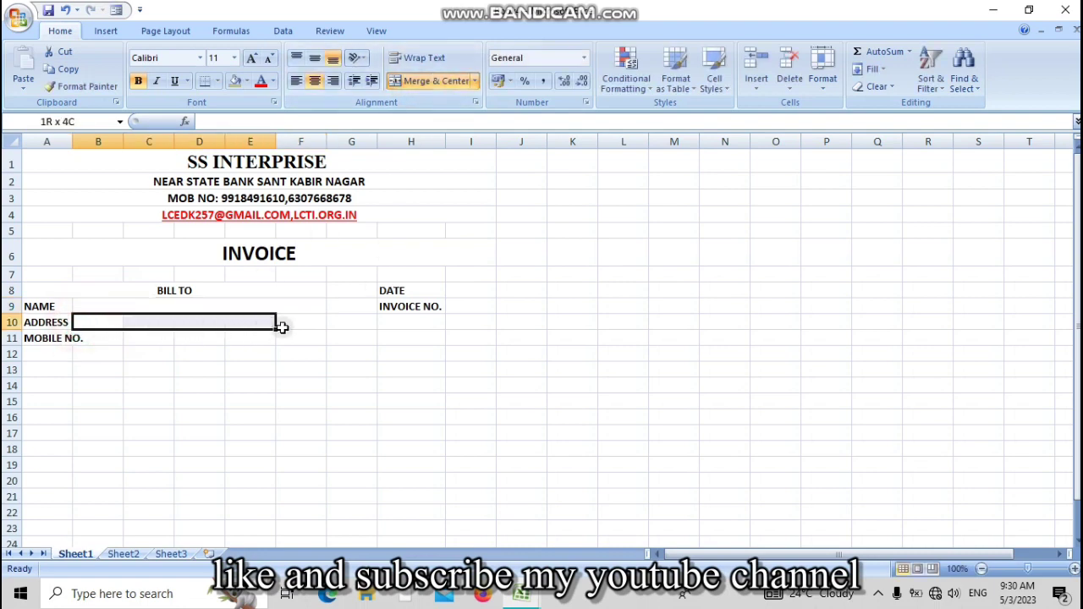
click(412, 82)
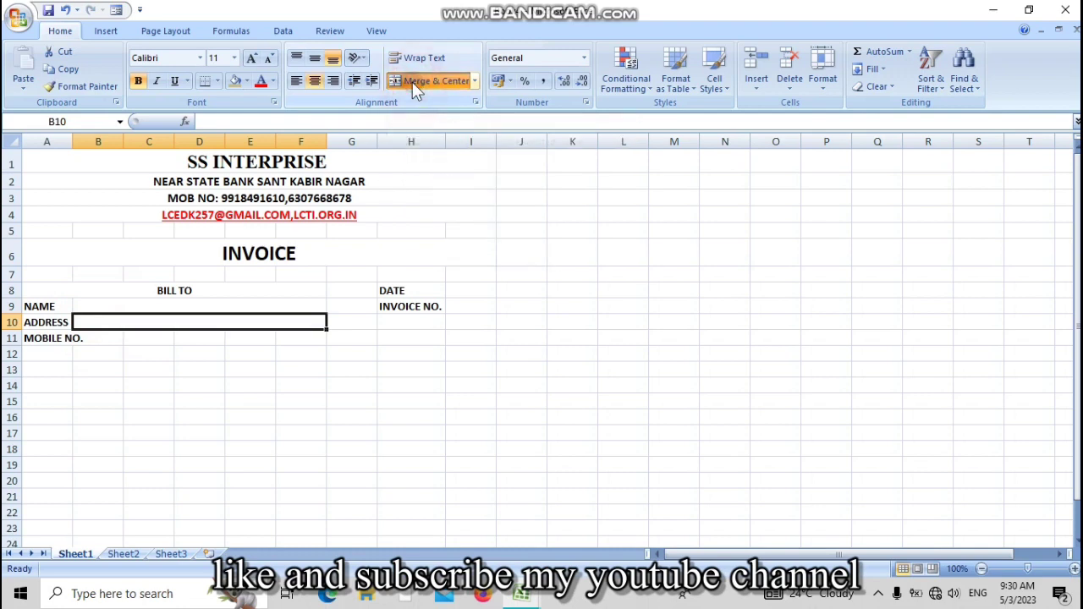
drag(109, 337, 311, 337)
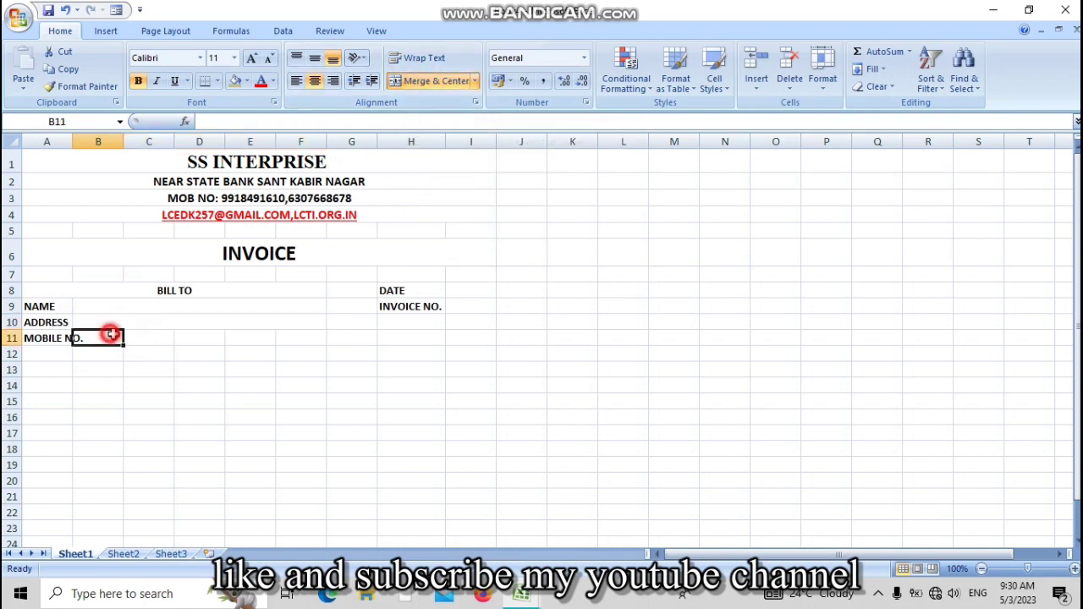
click(420, 82)
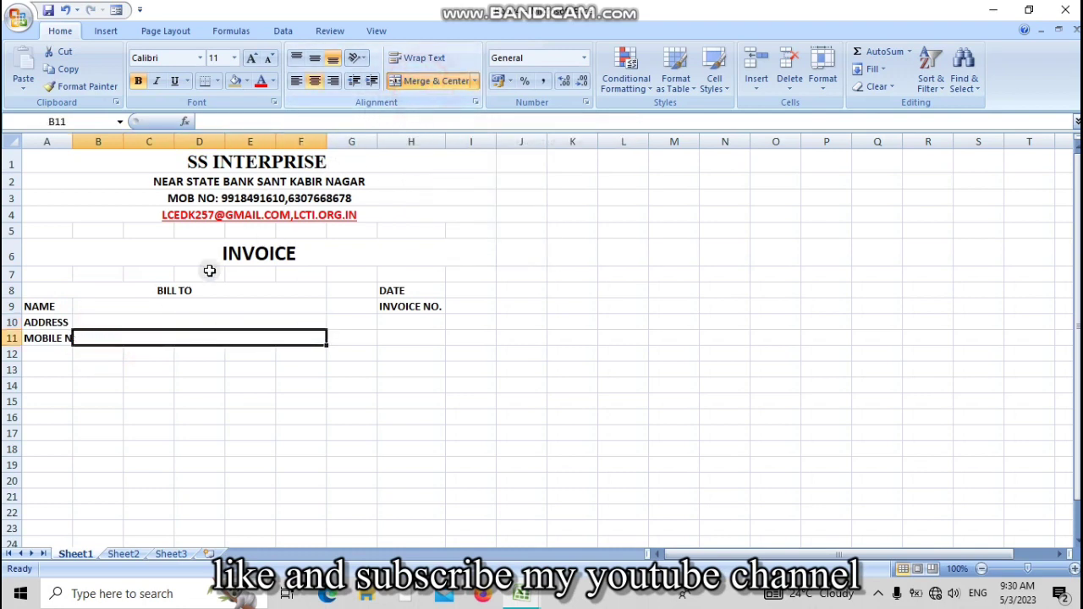
- Enlarge BILL TO to 18 pt, heighten row 9, and widen column A for MOBILE NO
click(188, 290)
click(250, 59)
click(251, 60)
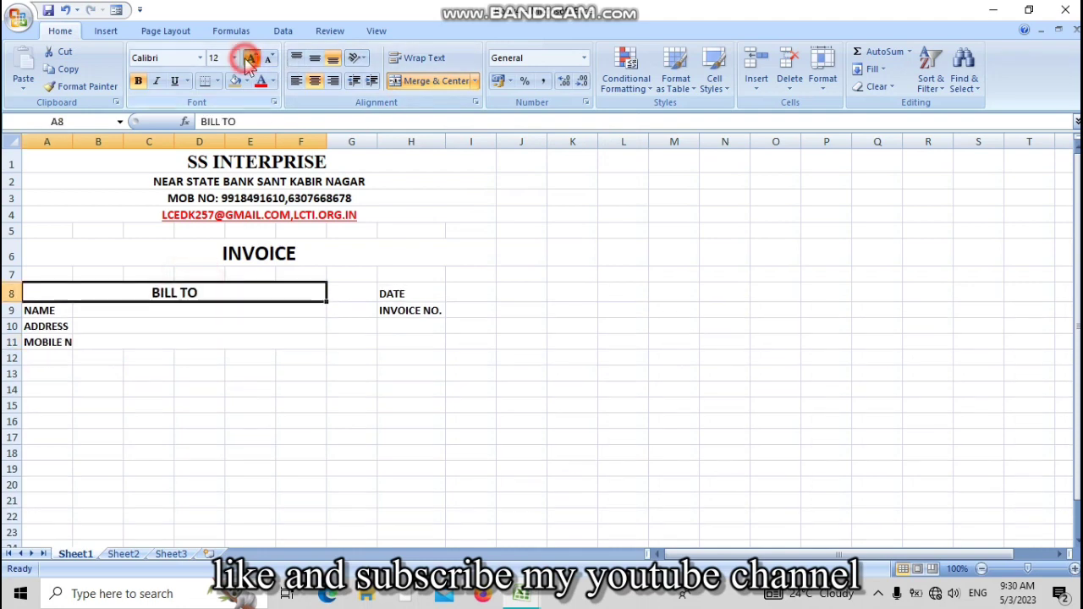
click(251, 59)
click(251, 59)
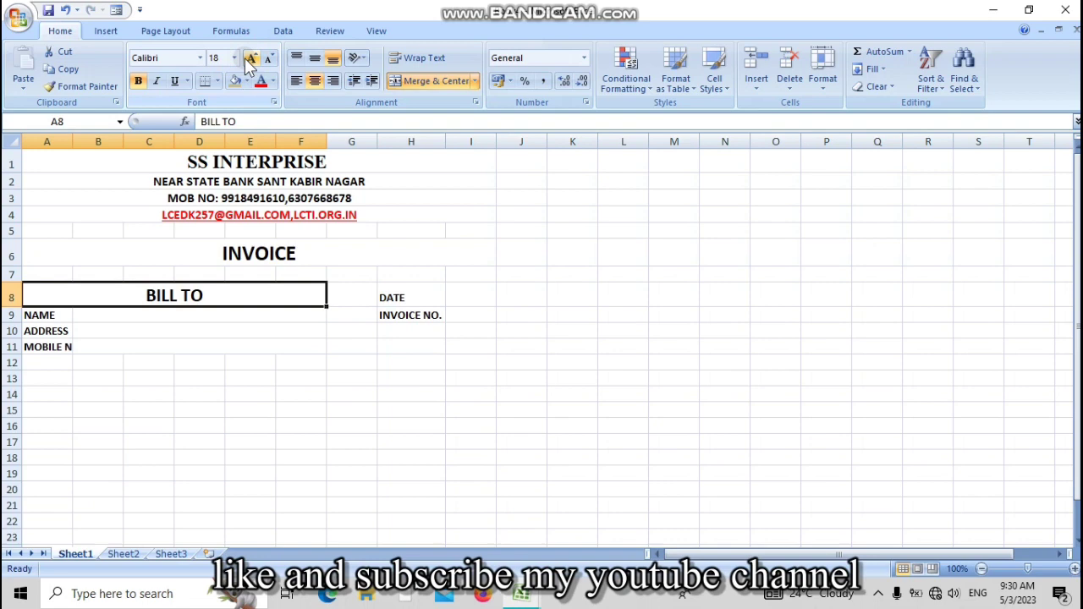
click(111, 314)
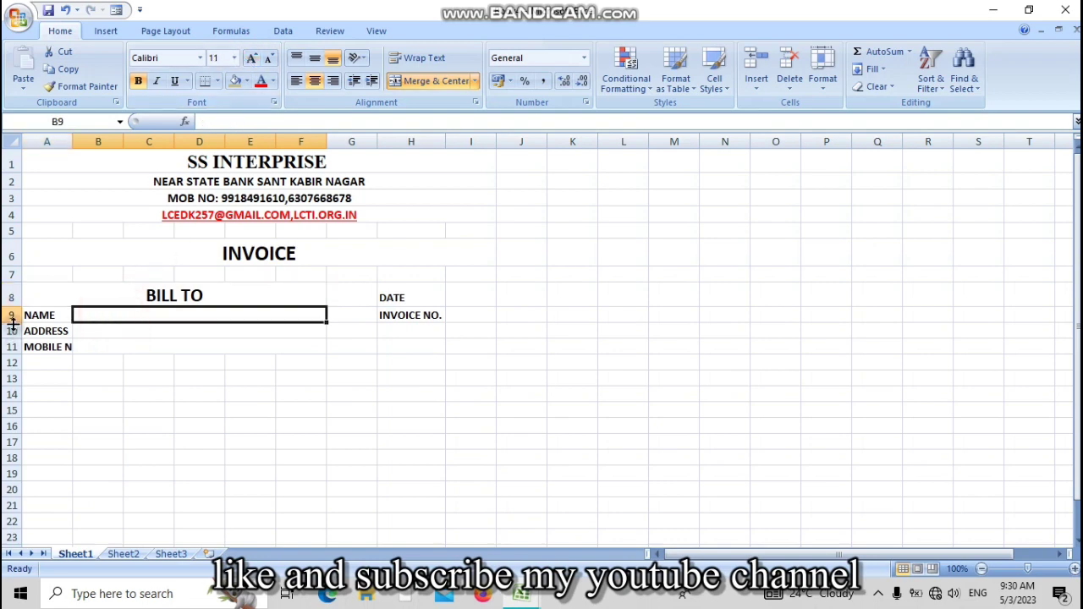
drag(13, 324, 12, 323)
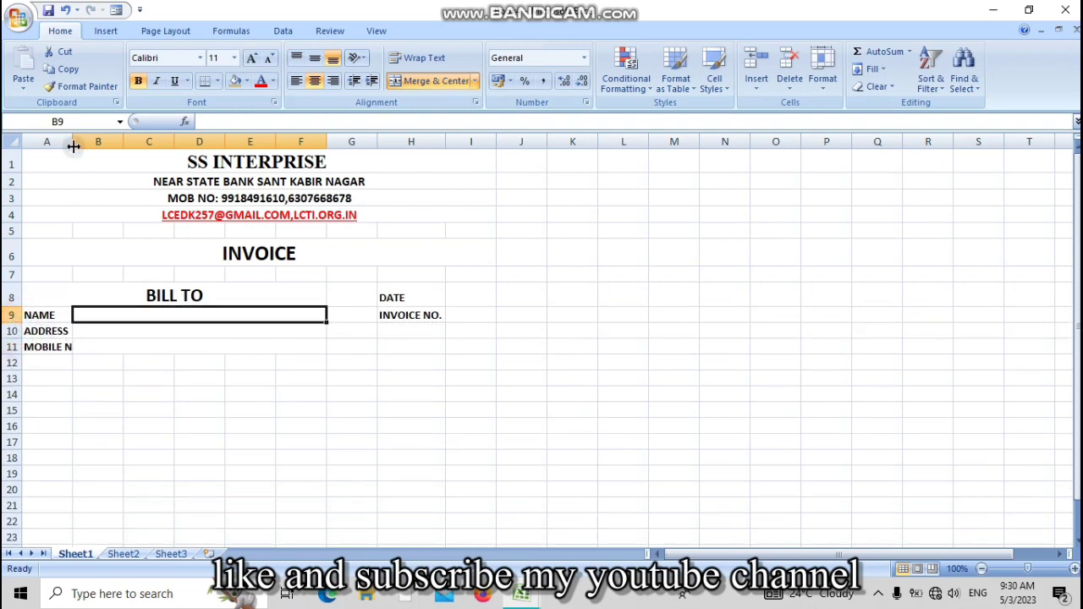
drag(73, 147, 86, 147)
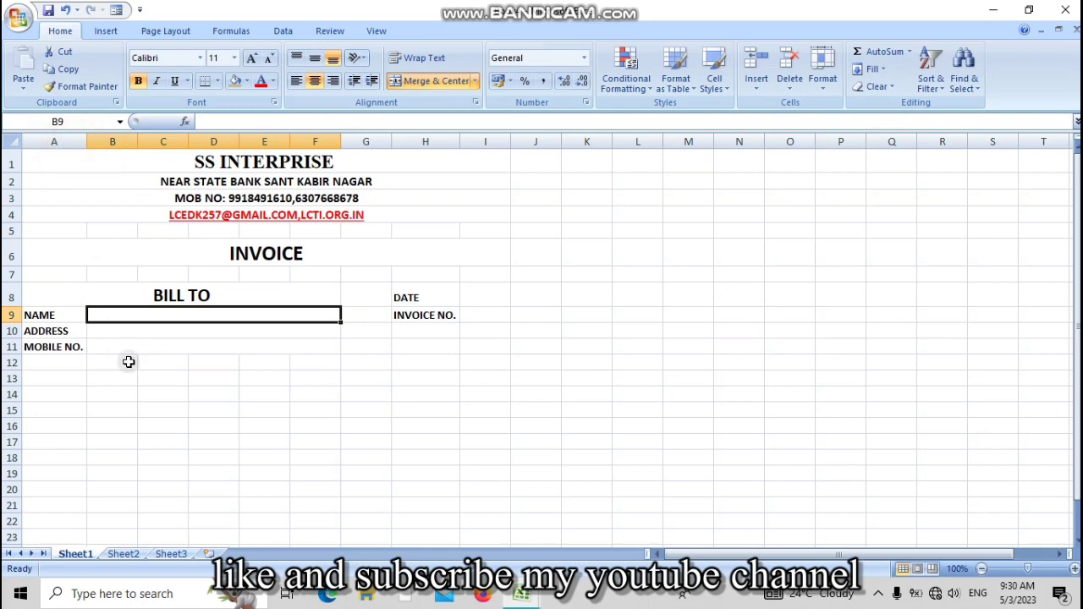
- Enter 'SL. No.' in A13 and 'Description' in merged B13:F13
click(37, 379)
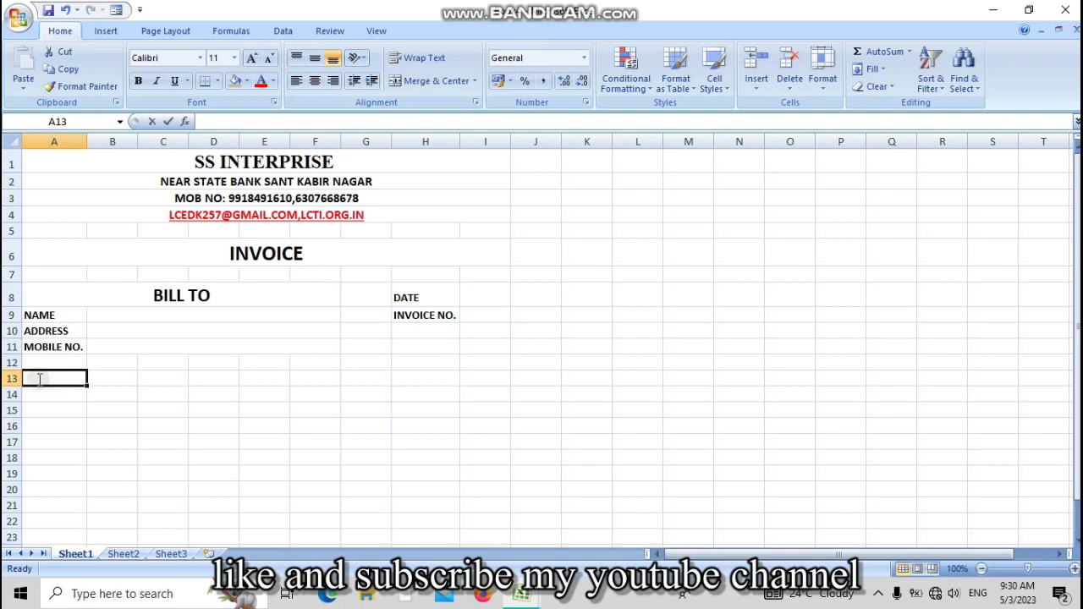
text(SL. No.)
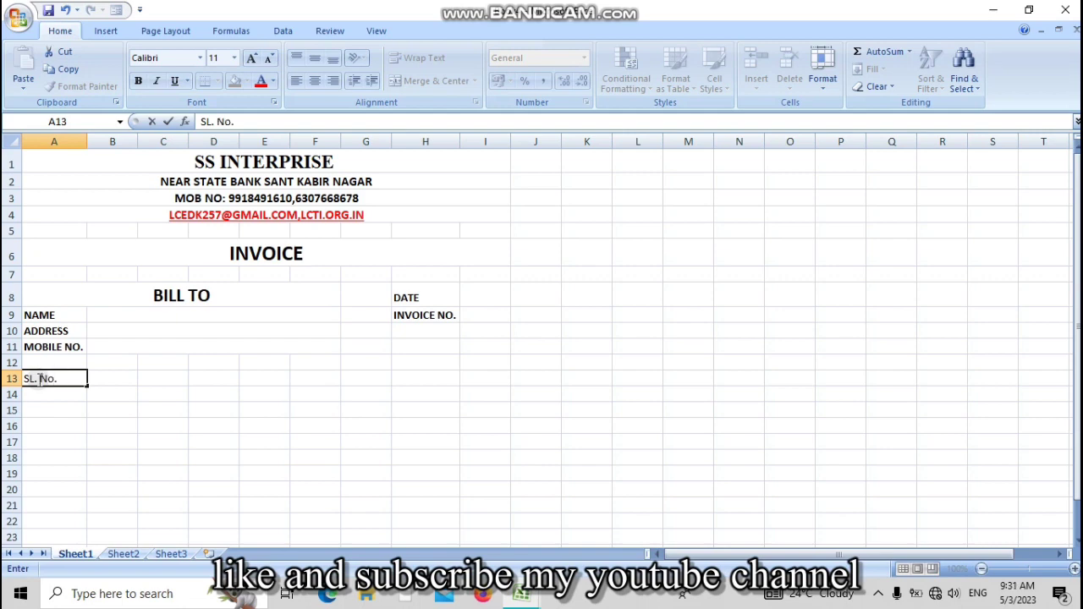
key(Tab)
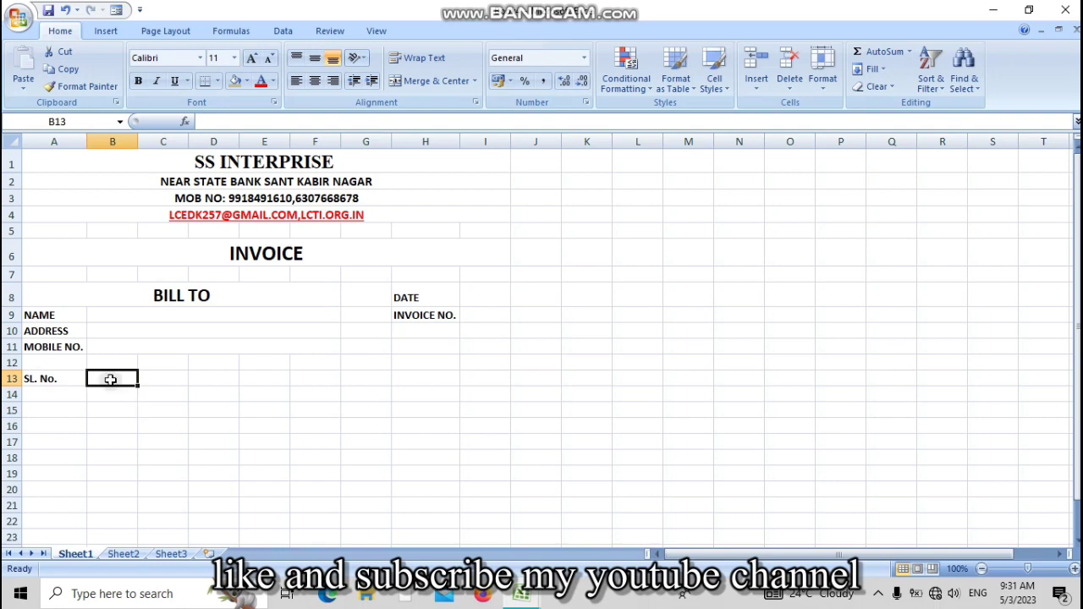
drag(110, 378, 310, 378)
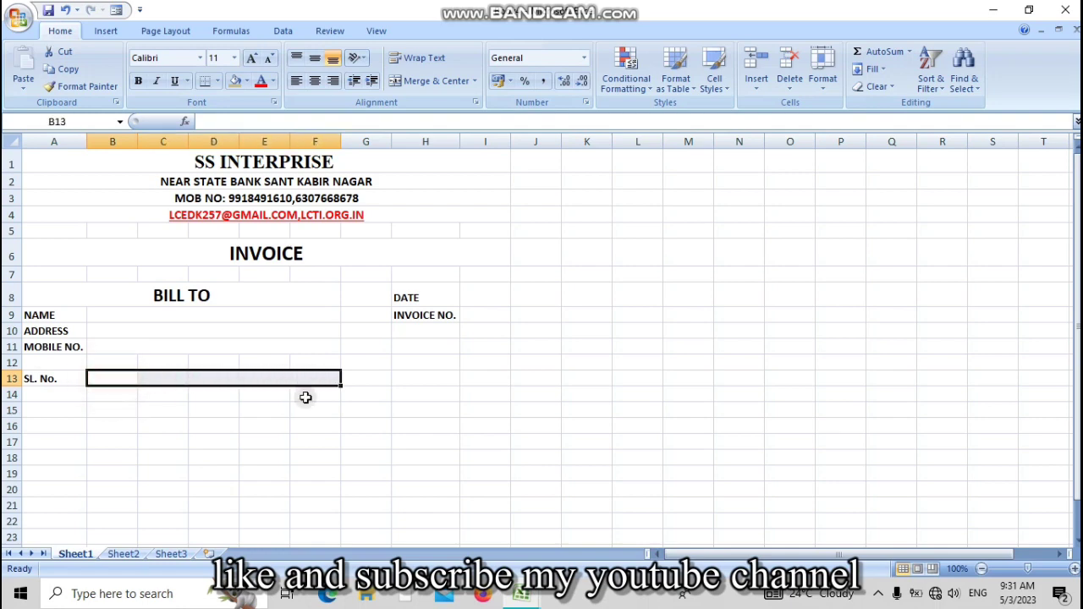
click(430, 82)
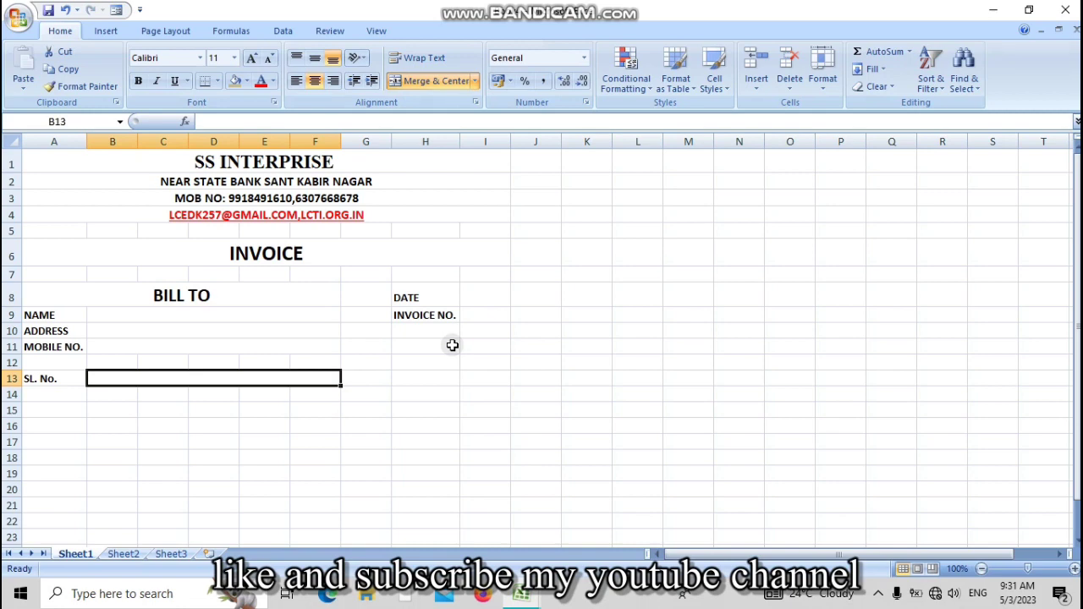
mouse_move(546, 6)
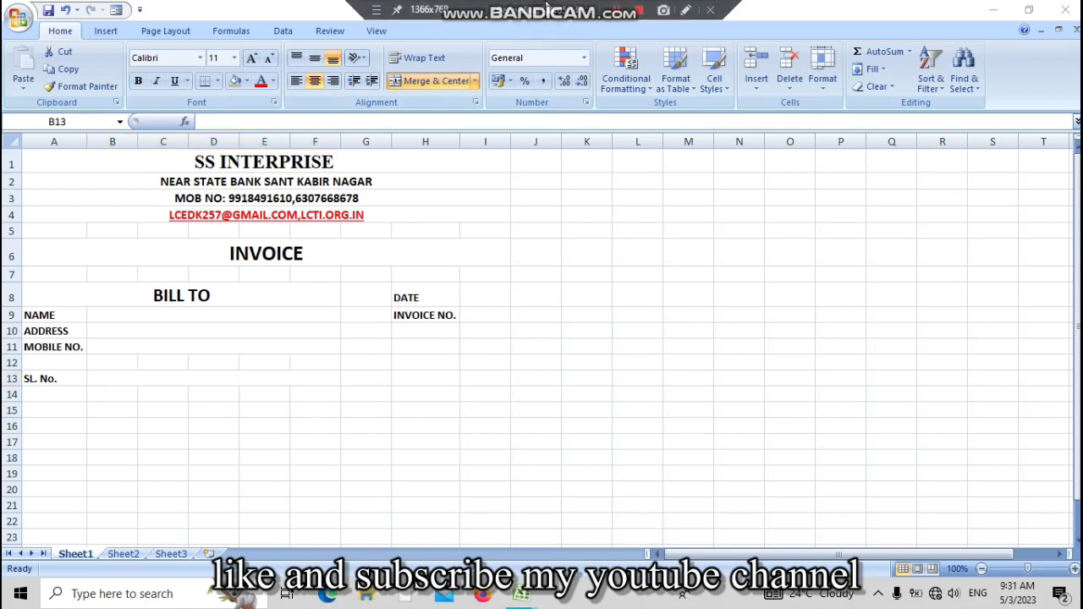
text(Description)
click(252, 410)
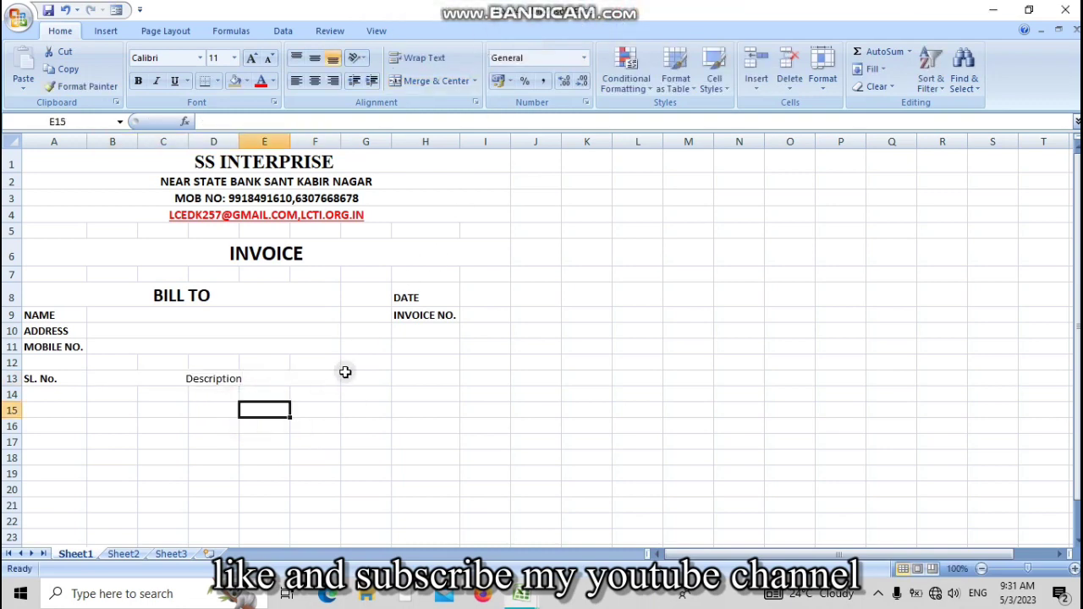
- Enter the headings Quantity, price and Amount in G13, H13 and I13
click(282, 378)
click(358, 377)
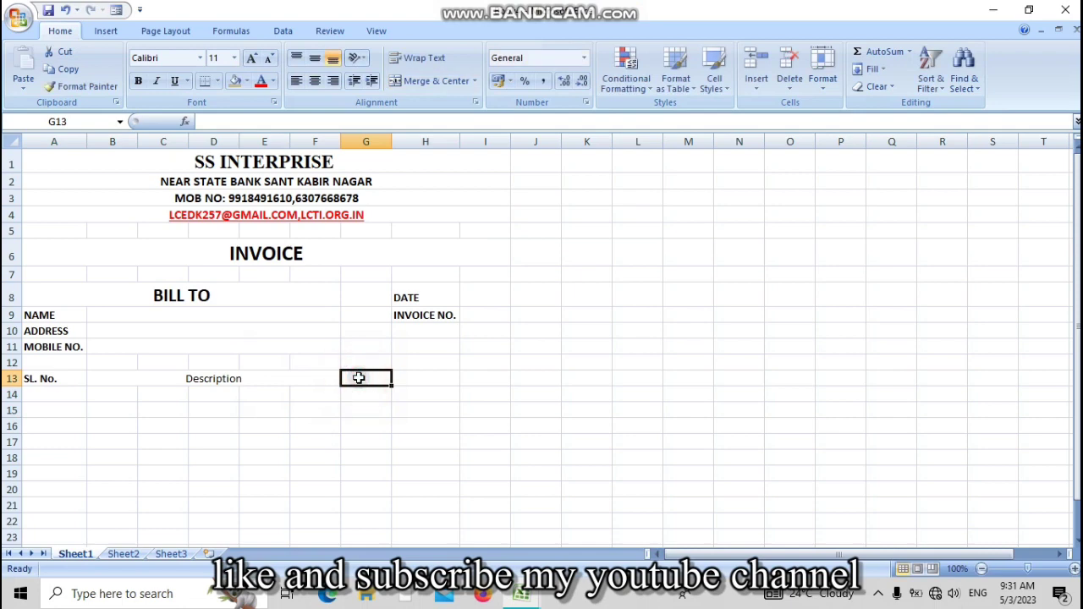
text(Q)
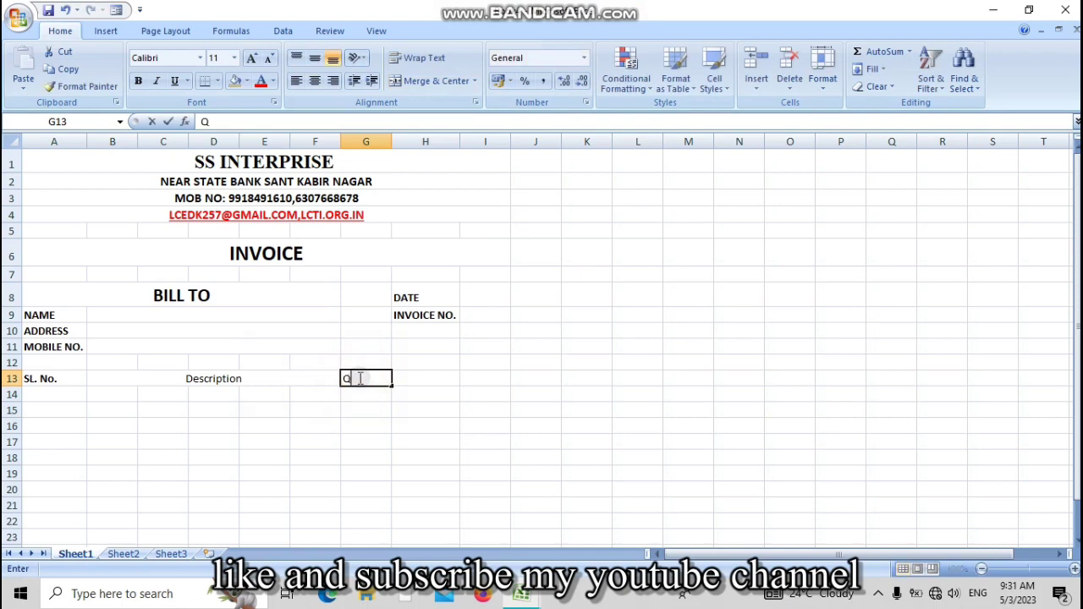
text(uan)
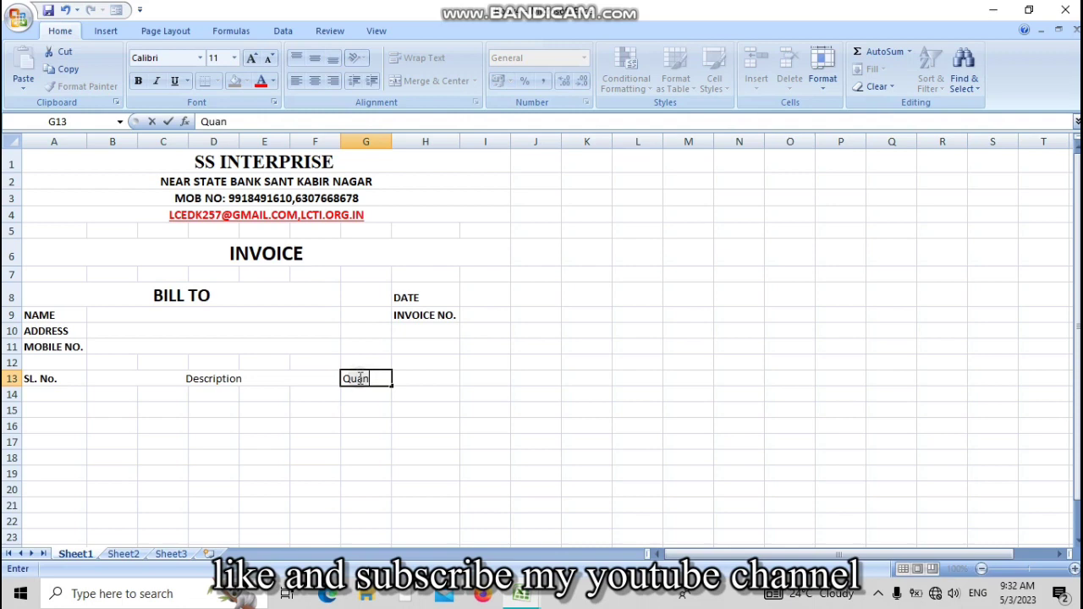
text(tity)
key(Tab)
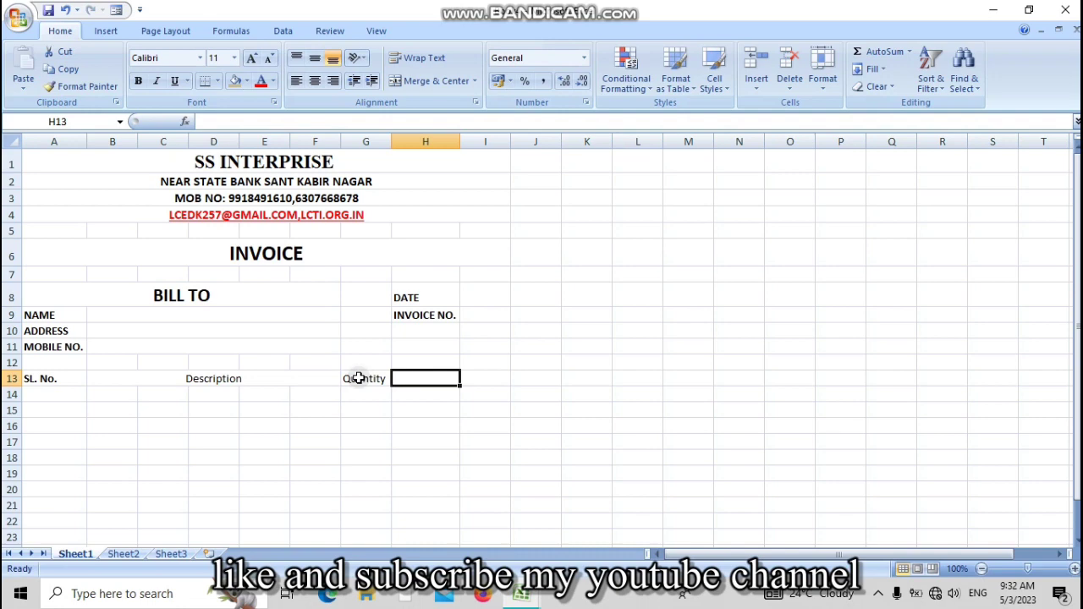
text(price)
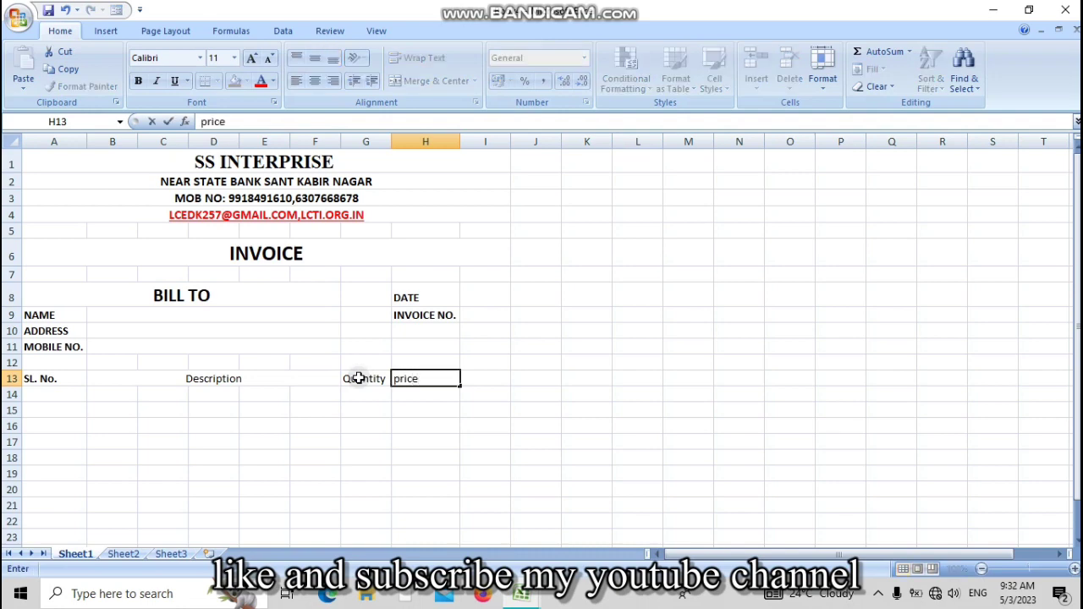
key(Tab)
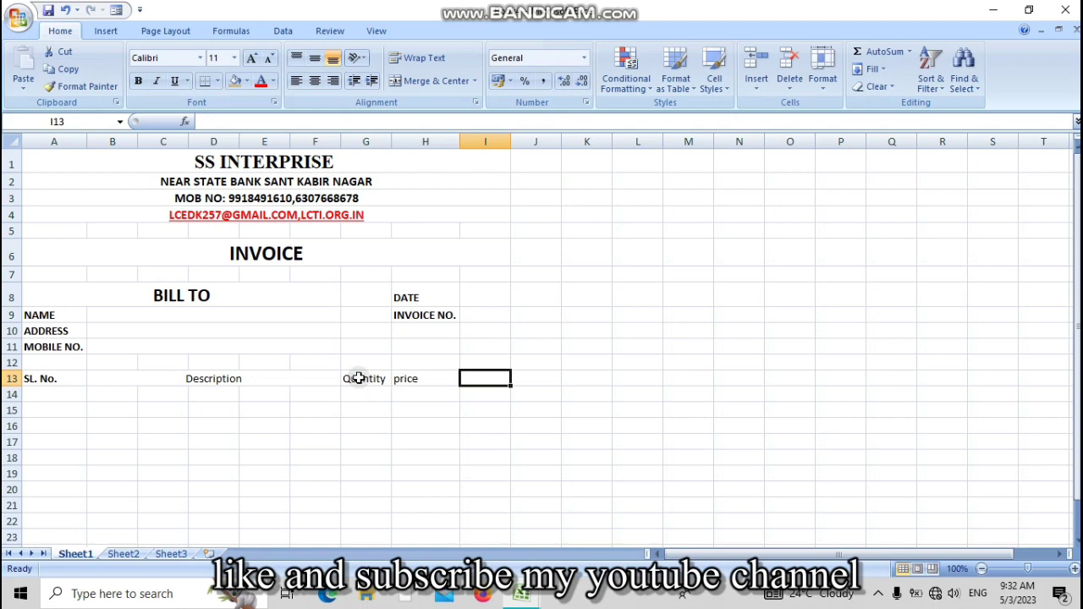
text(amoun)
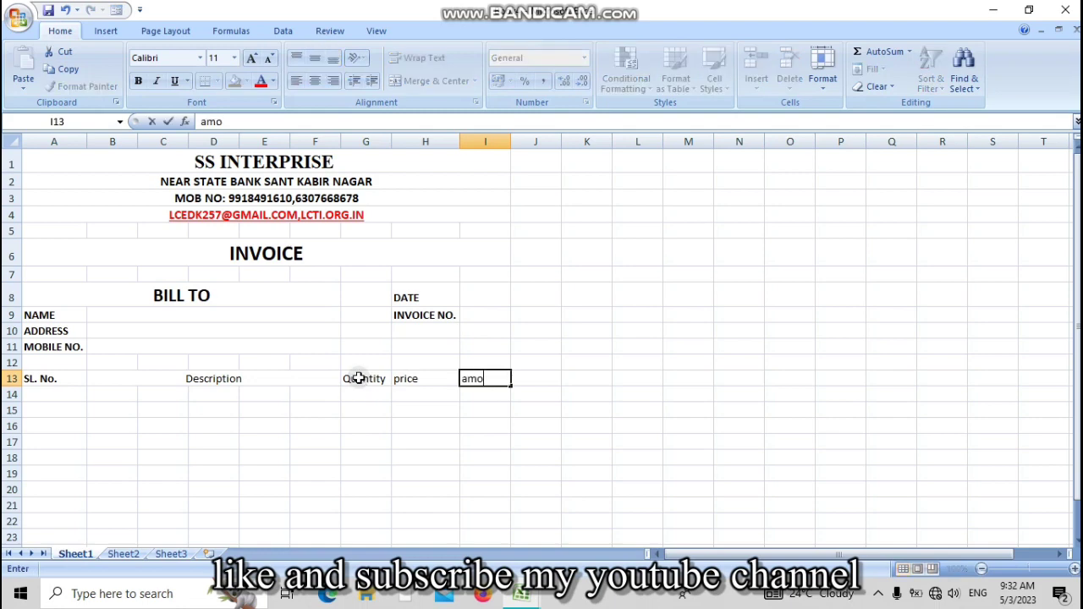
text(t)
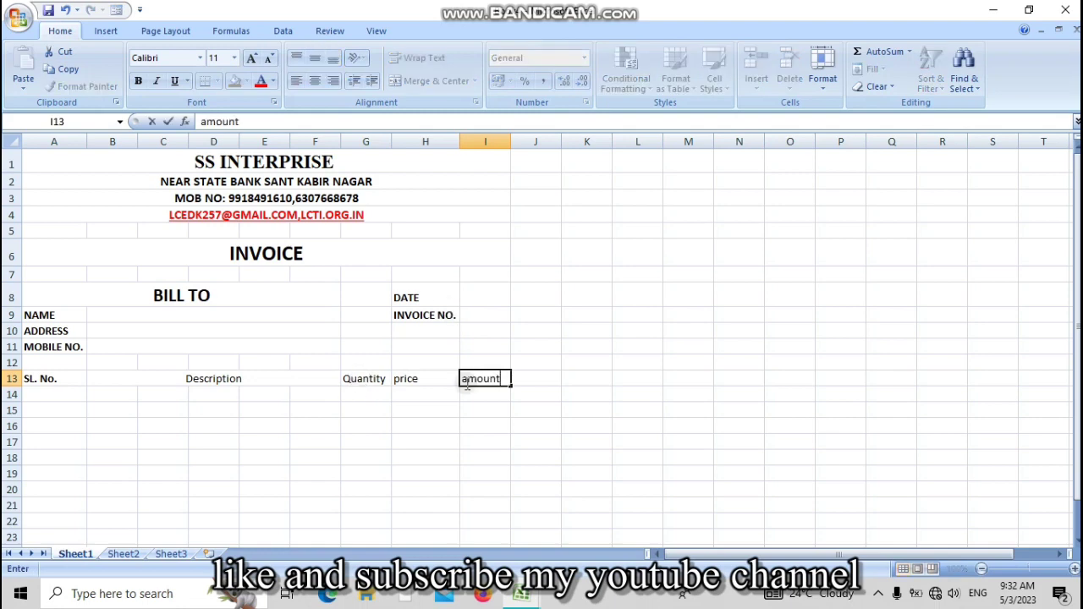
key(BackSpace)
key(BackSpace)
key(BackSpace)
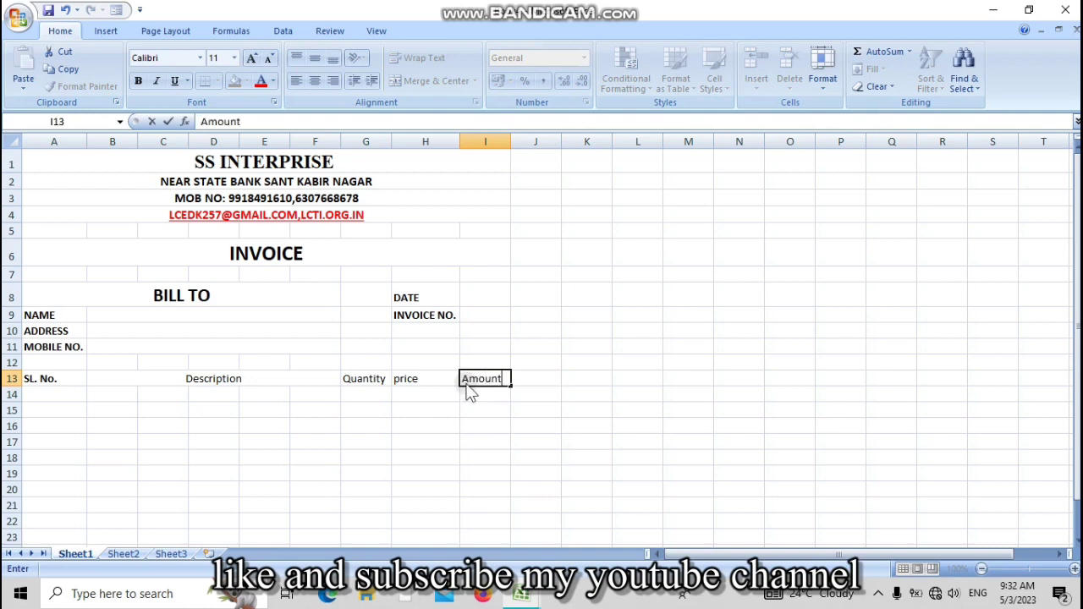
key(Return)
- Make the A13:I13 table headings bold and centred
click(38, 378)
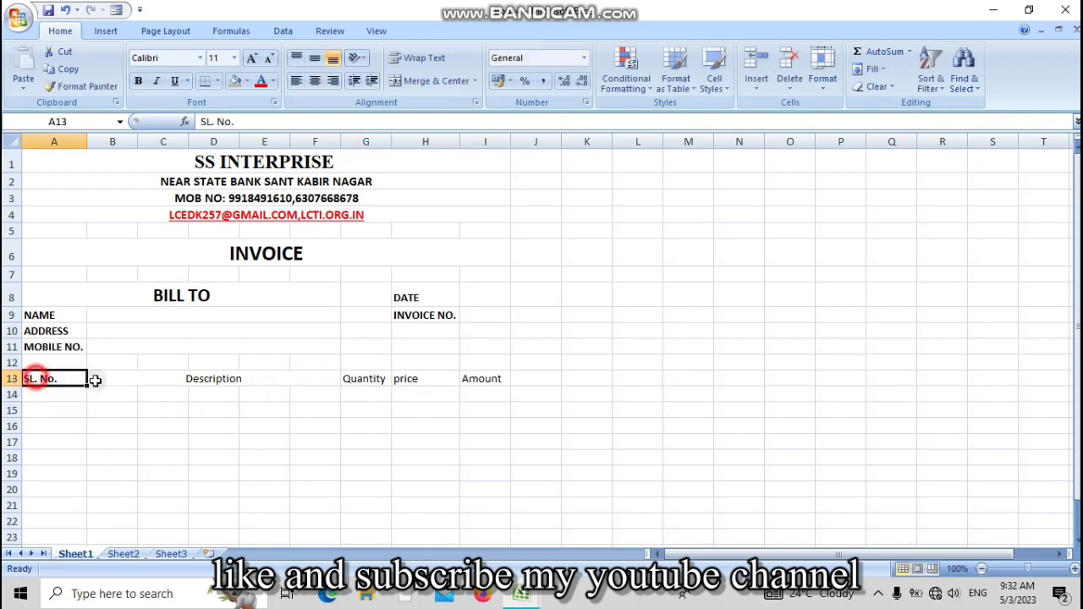
drag(95, 381, 490, 381)
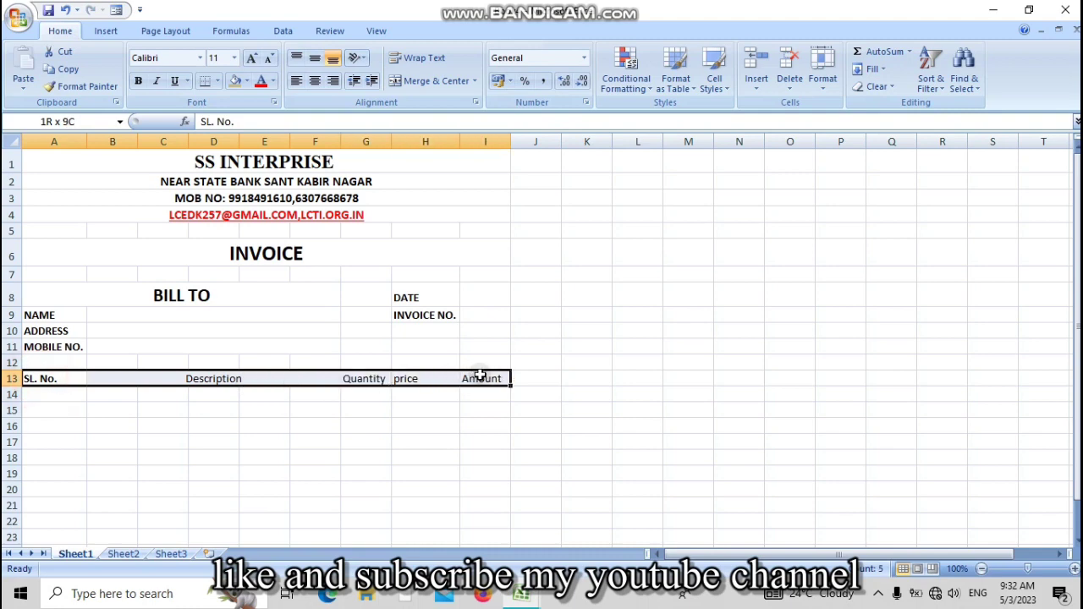
click(139, 82)
click(323, 81)
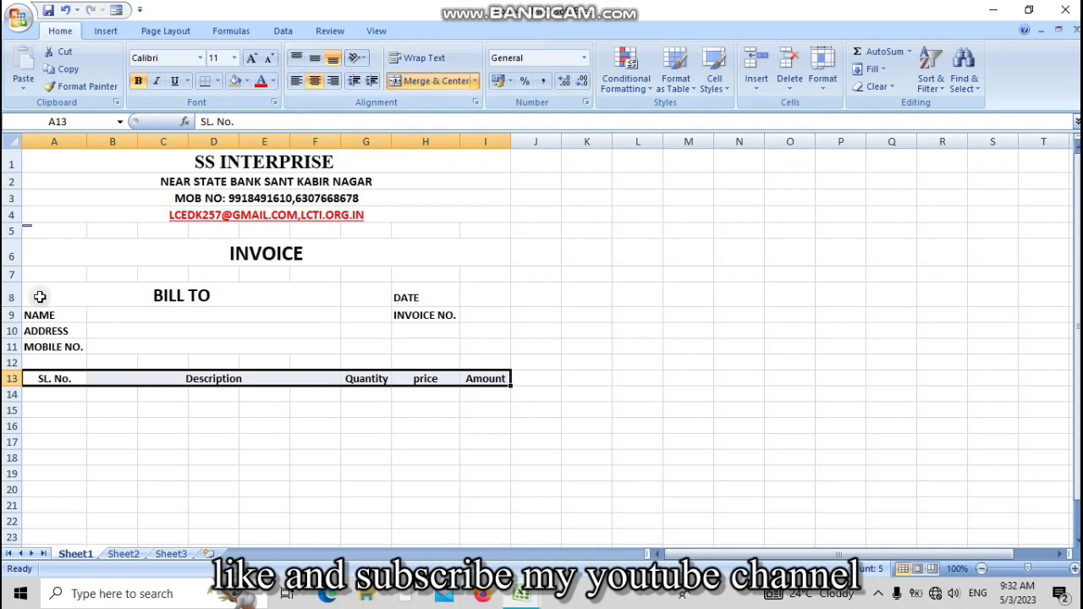
- Centre all text in the invoice block A6:I16
drag(52, 266, 358, 423)
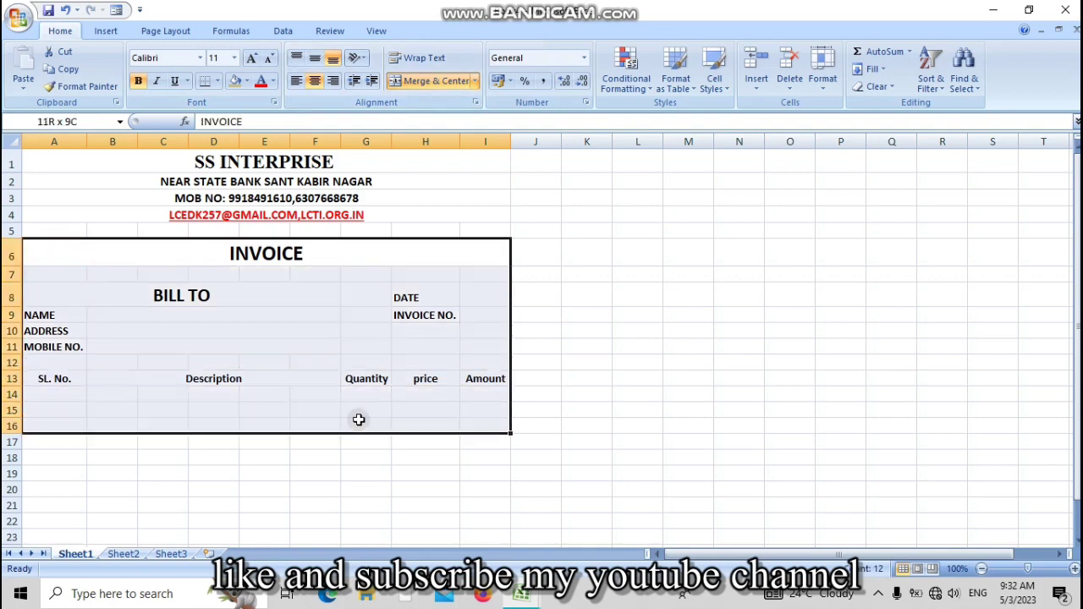
click(314, 81)
click(316, 82)
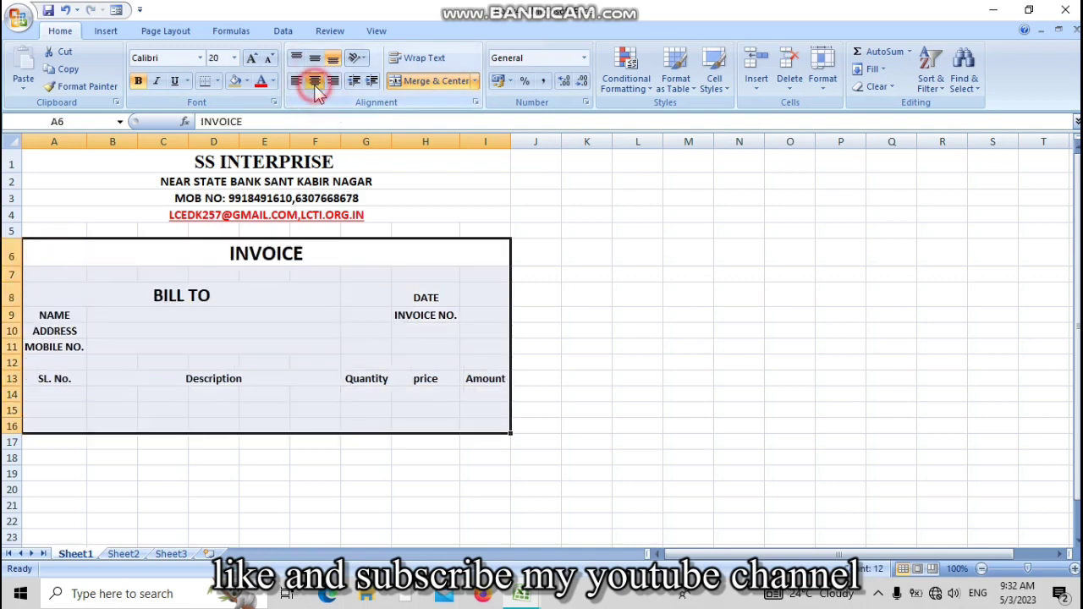
click(226, 382)
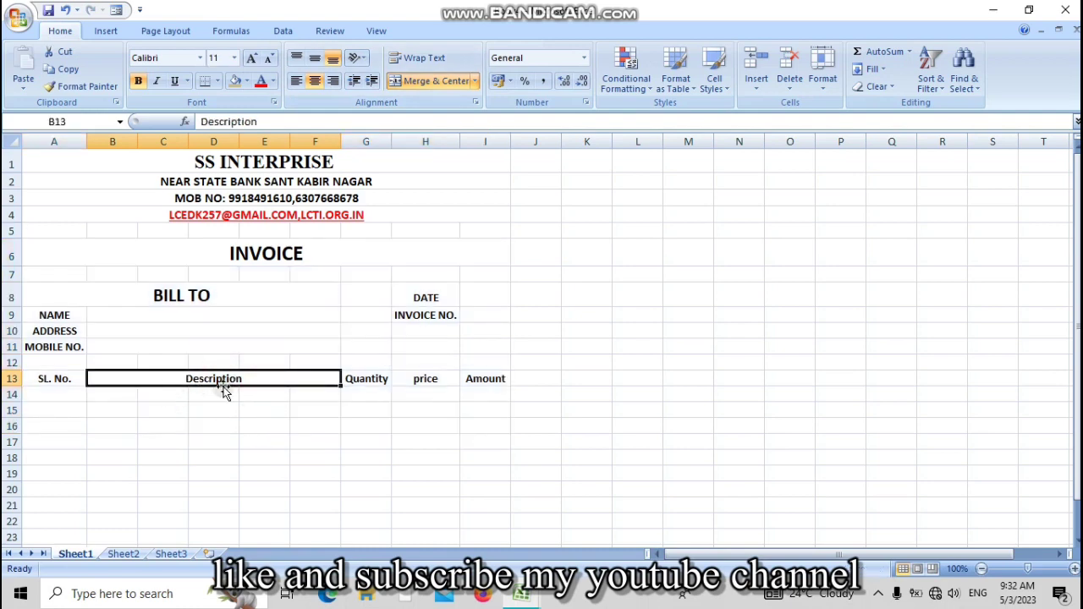
ctrl+scroll(320, 410, down, 2)
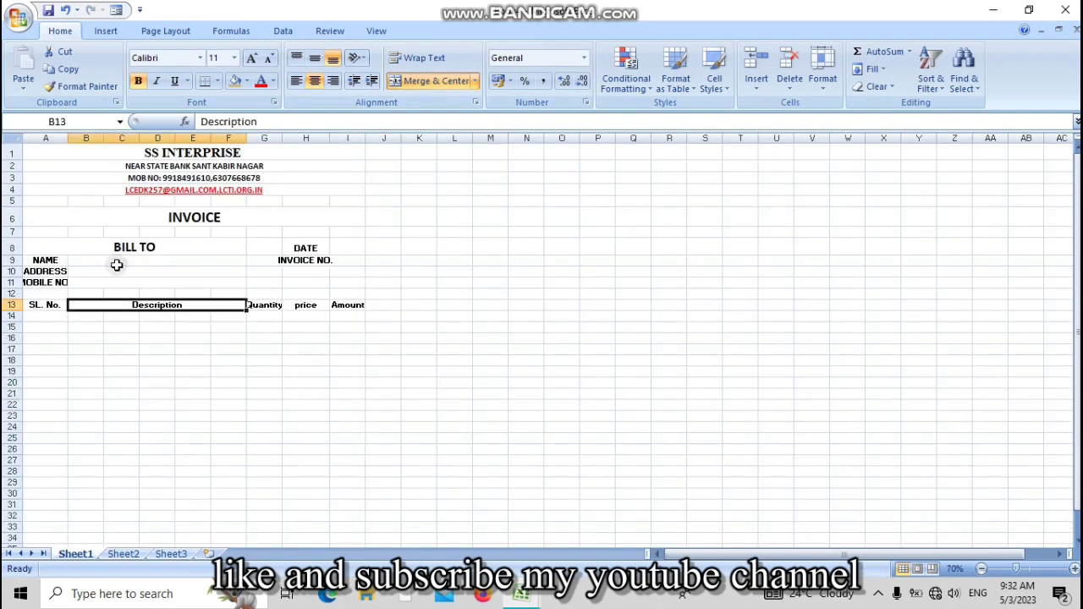
- Fill the SS INTERPRISE title row with green
click(160, 157)
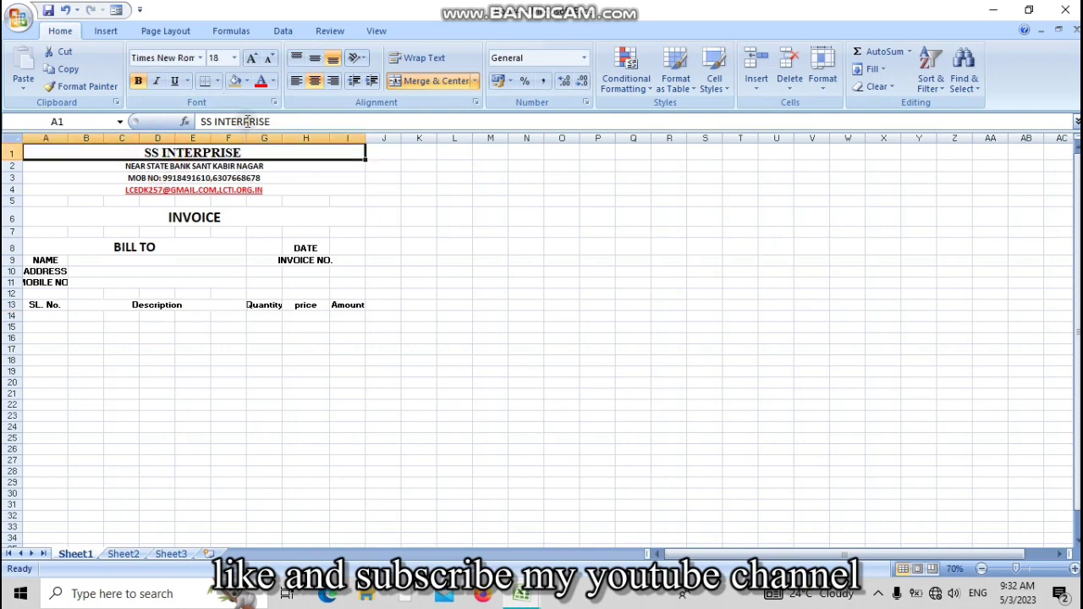
click(245, 82)
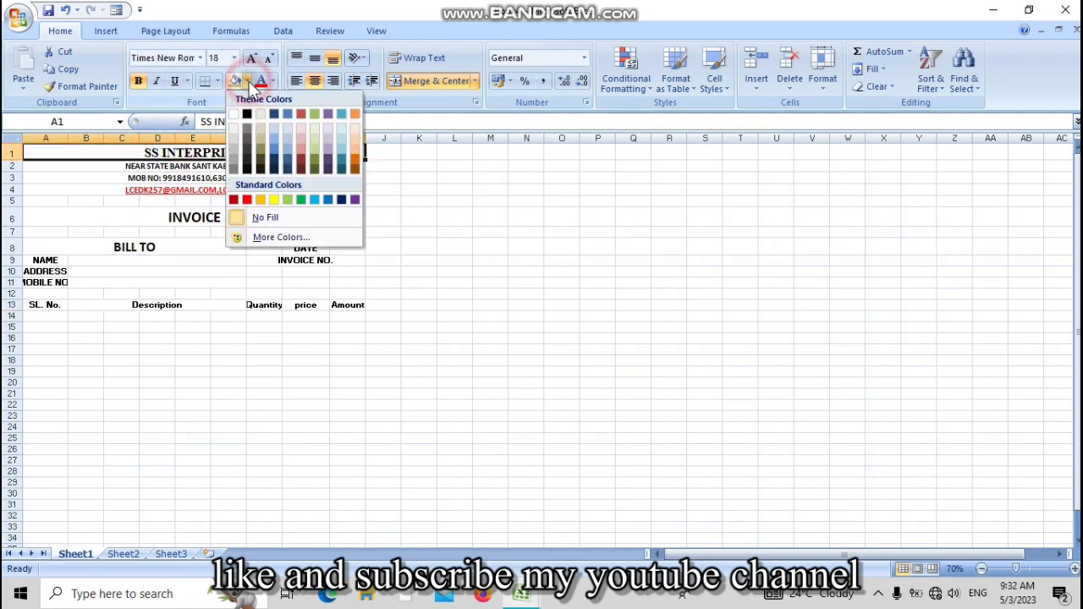
click(302, 203)
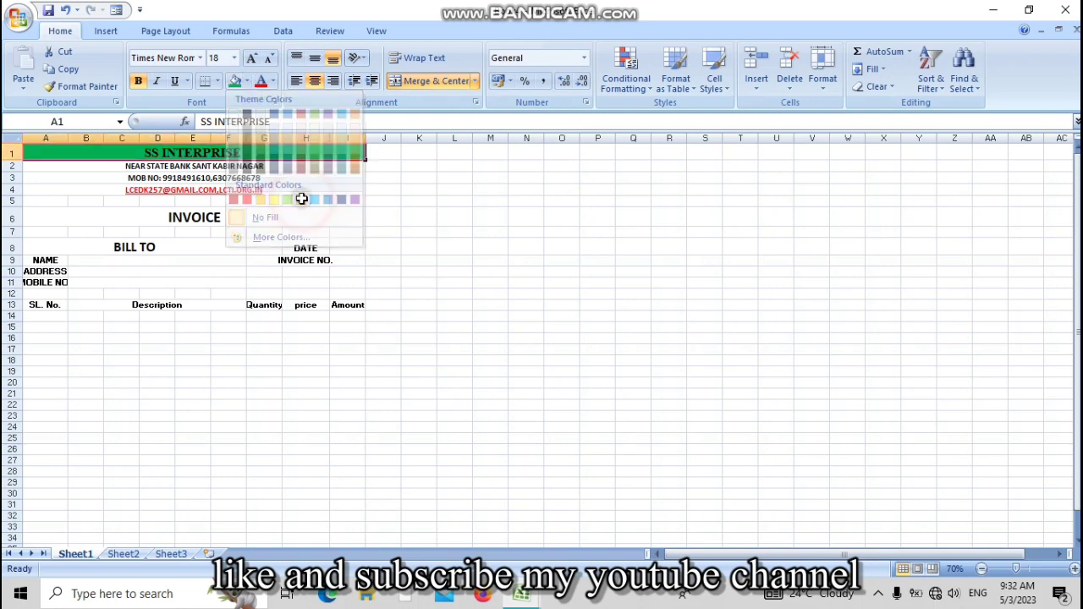
- Fill the merged INVOICE row with dark blue
click(71, 217)
click(246, 82)
click(246, 81)
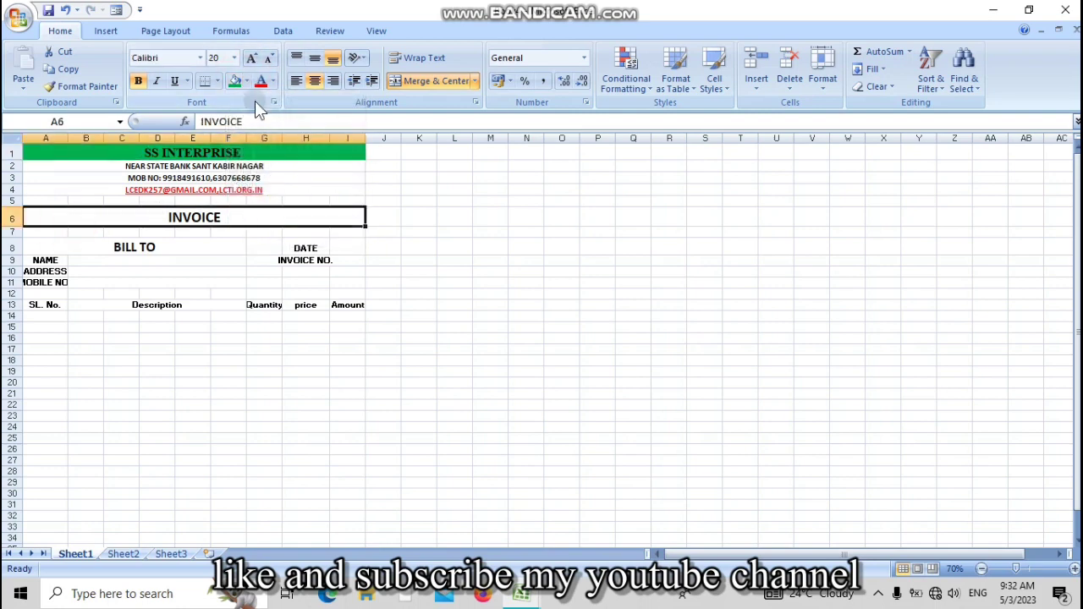
click(245, 82)
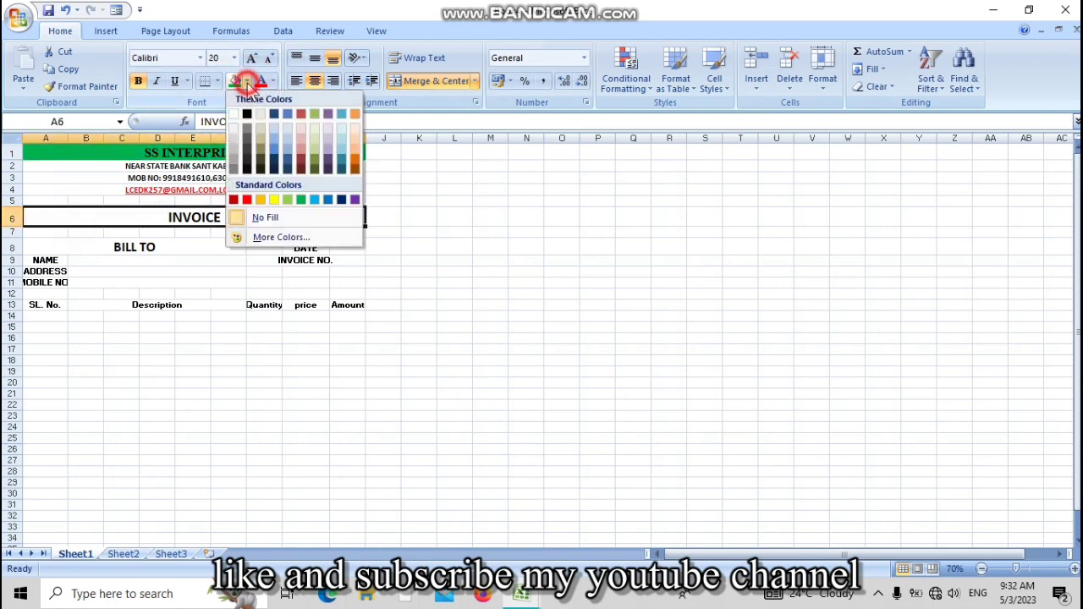
click(341, 200)
click(343, 201)
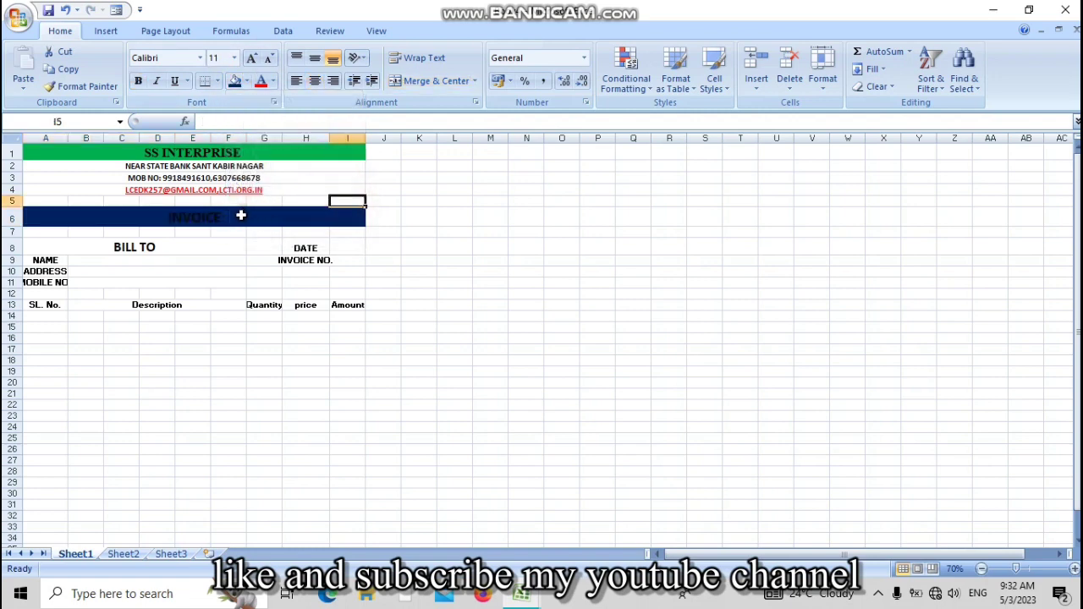
- Make the INVOICE heading text white
click(272, 81)
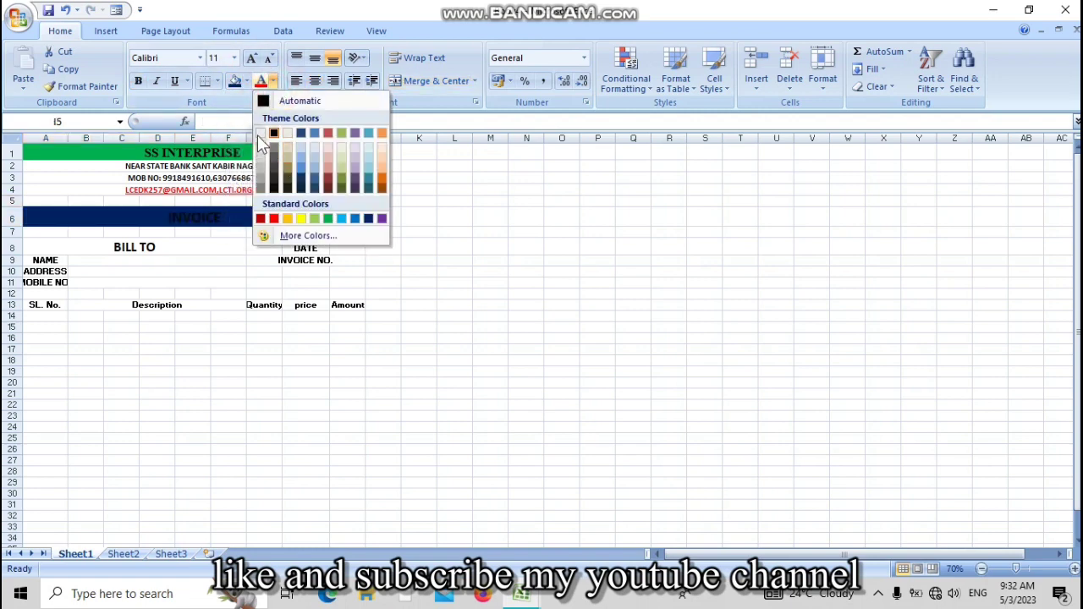
click(261, 131)
click(244, 231)
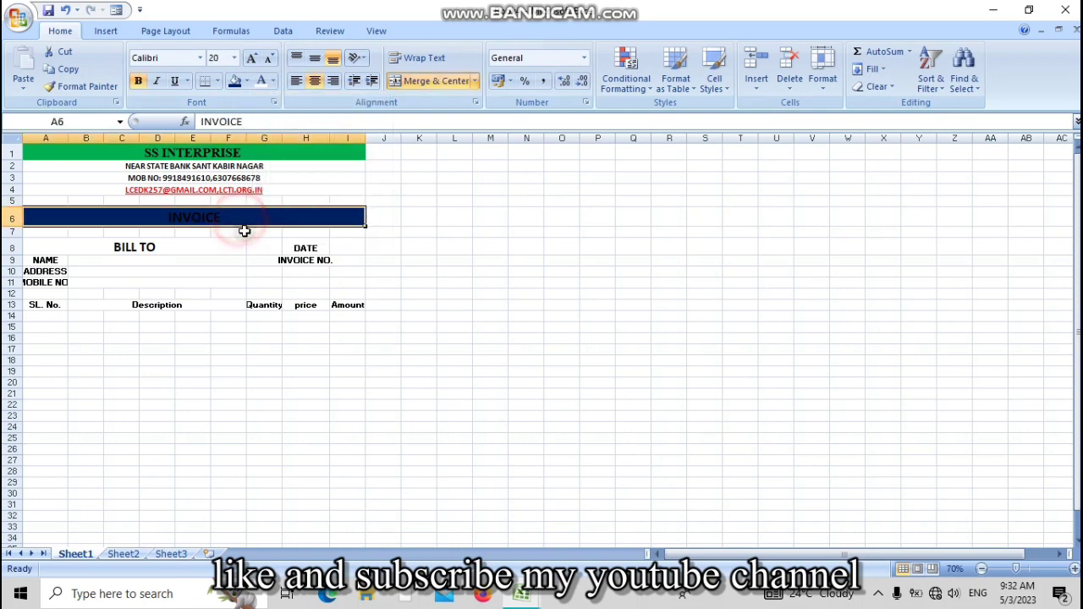
click(261, 81)
click(221, 151)
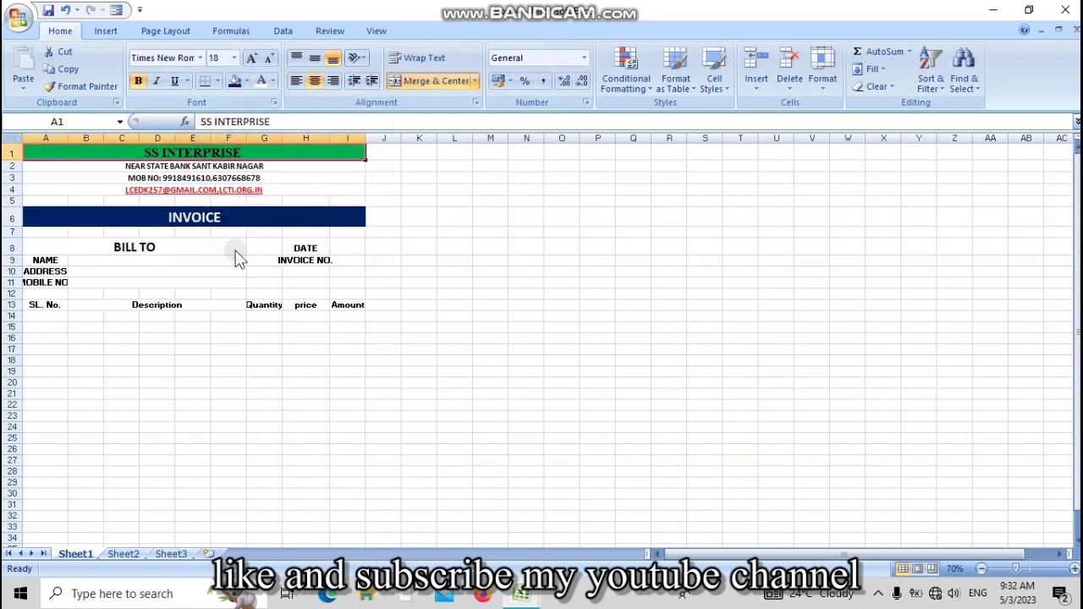
click(204, 243)
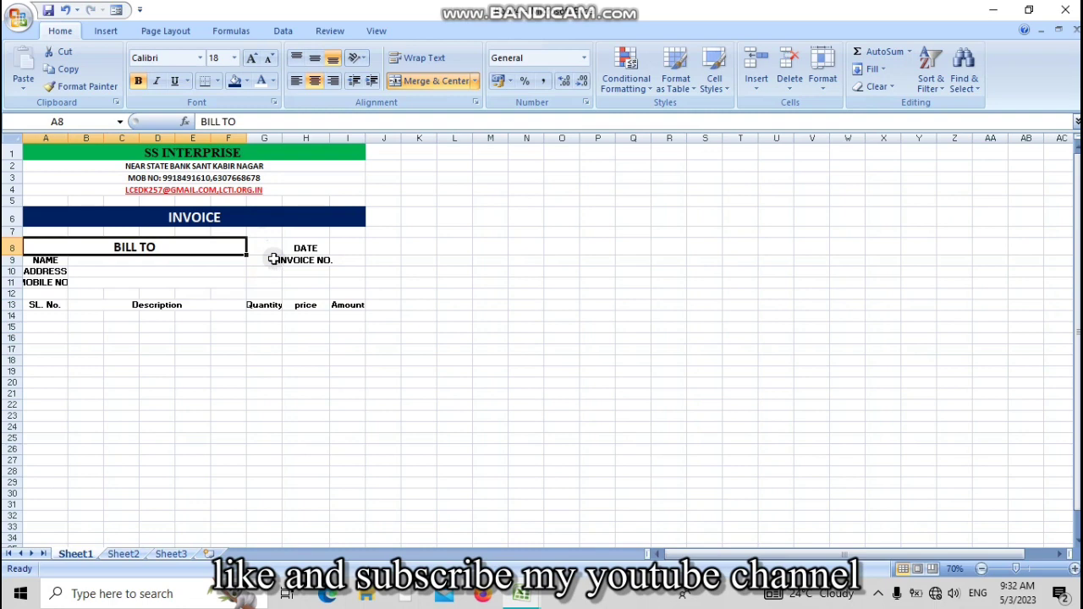
scroll(273, 259, down, 1)
scroll(275, 259, down, 2)
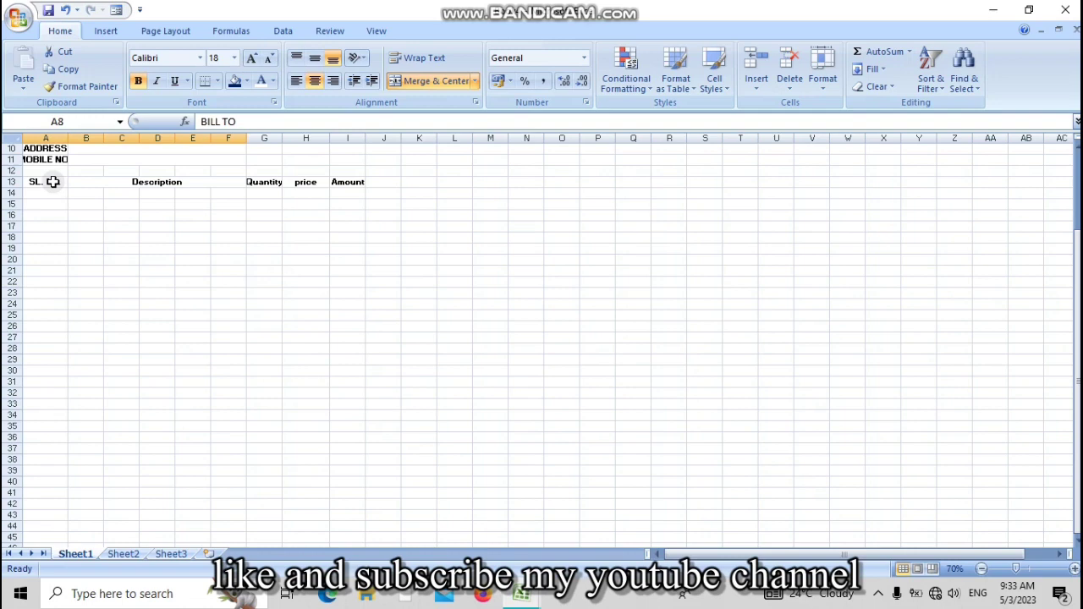
drag(52, 182, 57, 360)
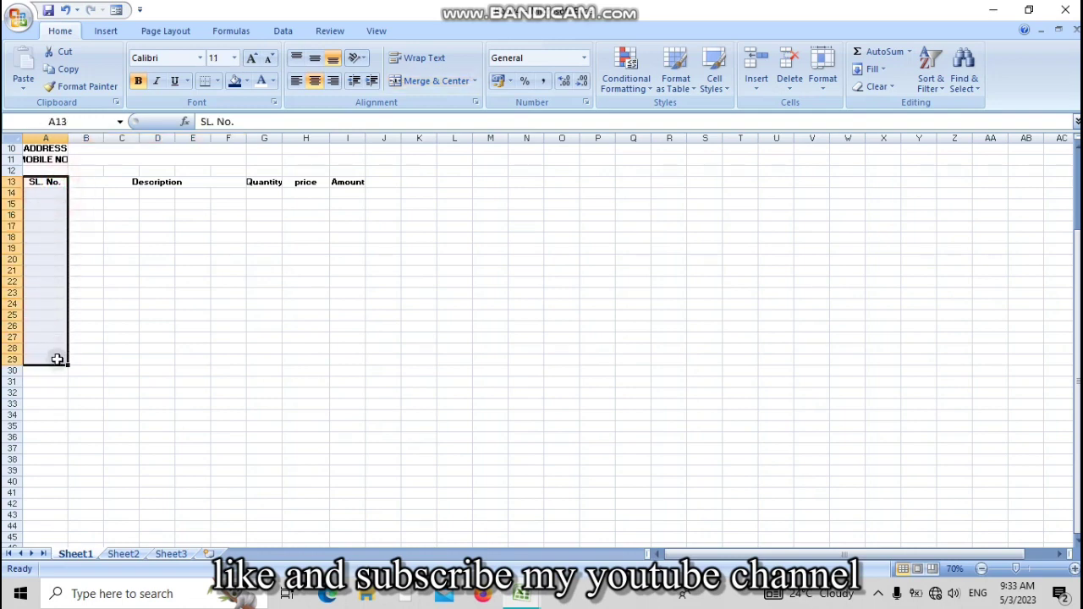
click(49, 189)
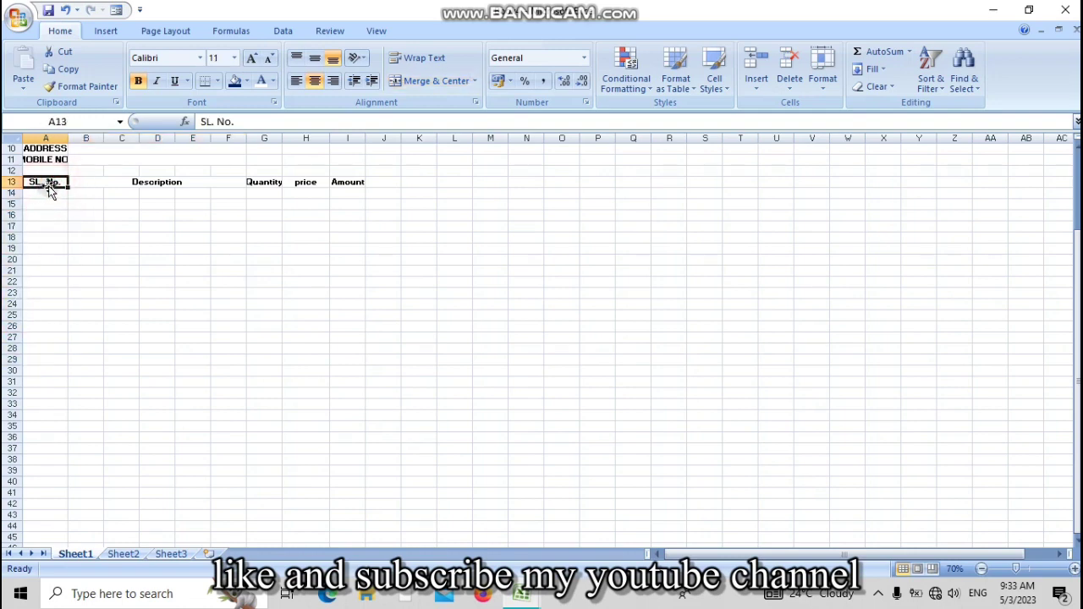
drag(48, 184, 47, 375)
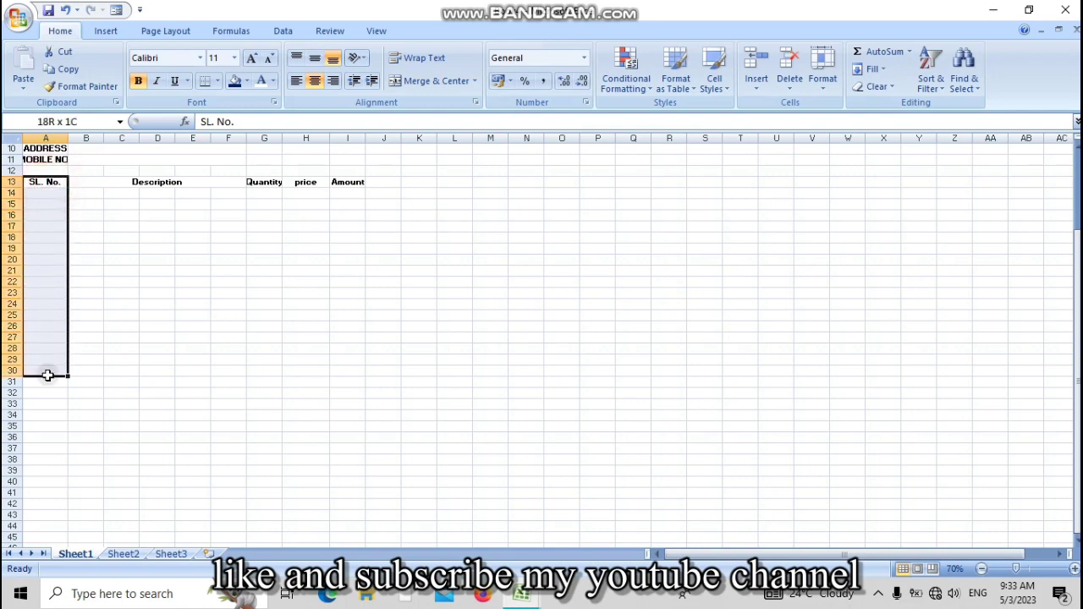
click(218, 82)
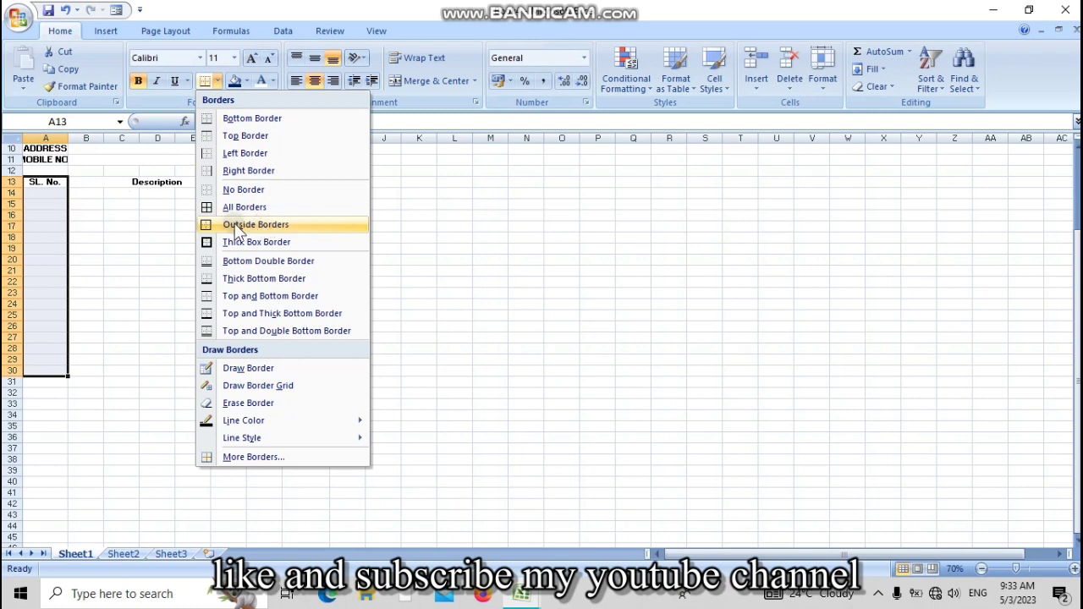
click(256, 224)
click(123, 239)
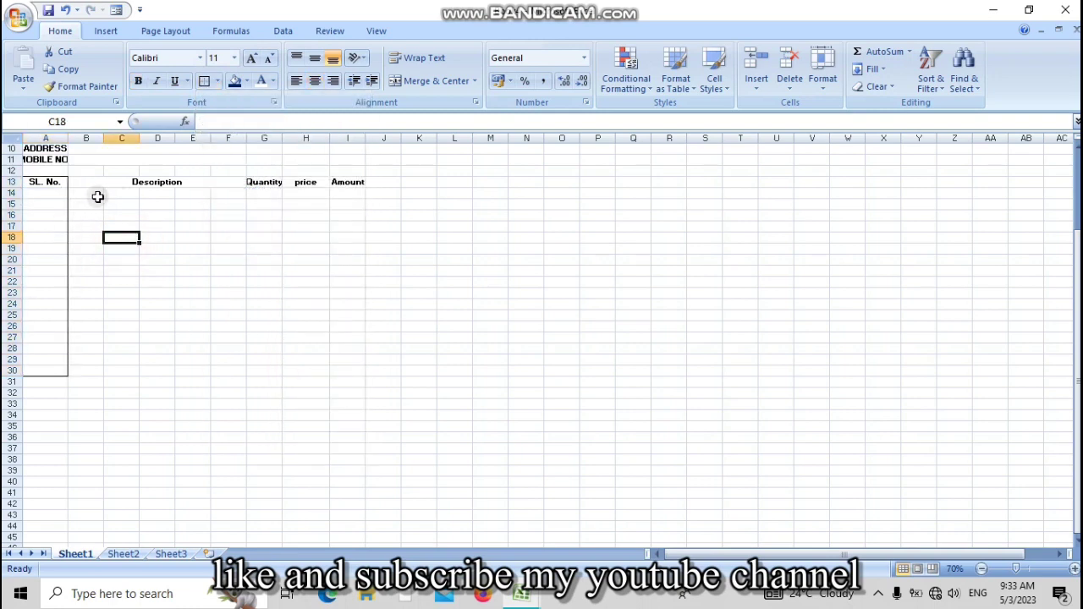
key(ctrl+z)
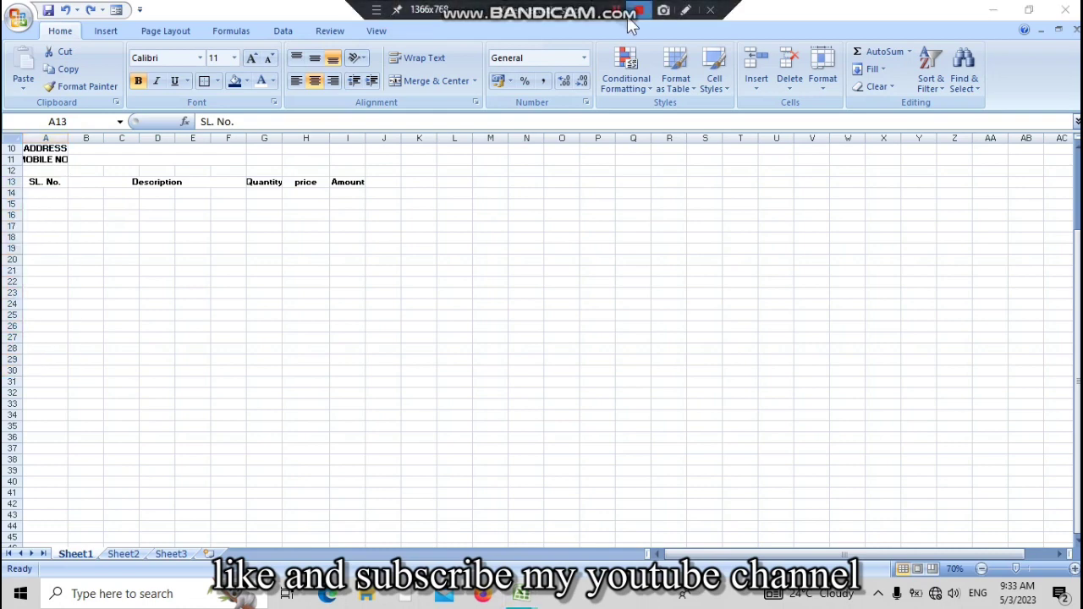
click(185, 294)
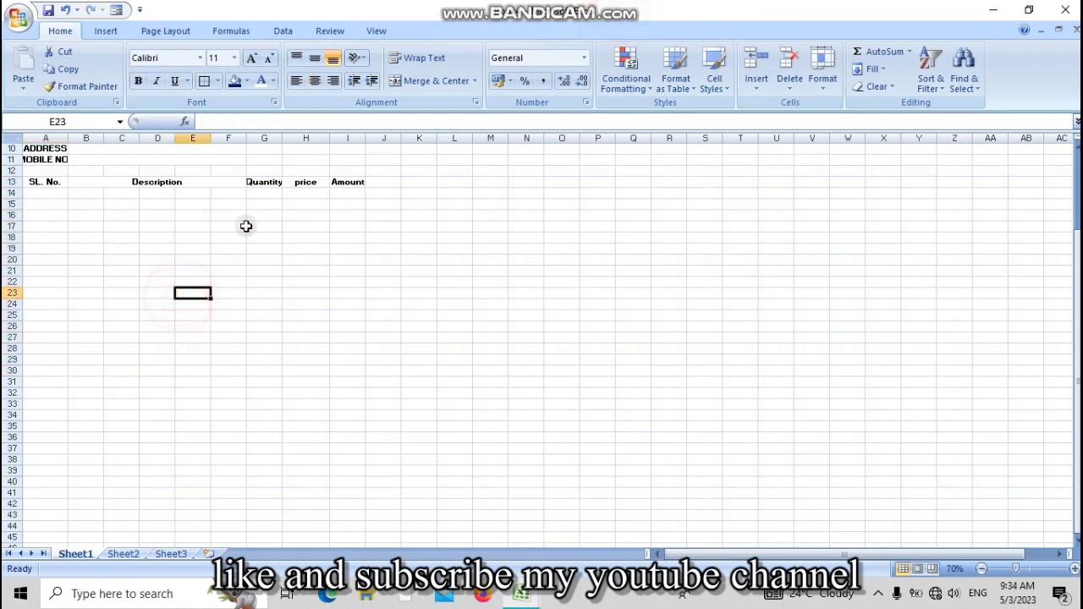
scroll(260, 220, up, 2)
- Autofit column A so the MOBILE NO. label shows in full
click(51, 267)
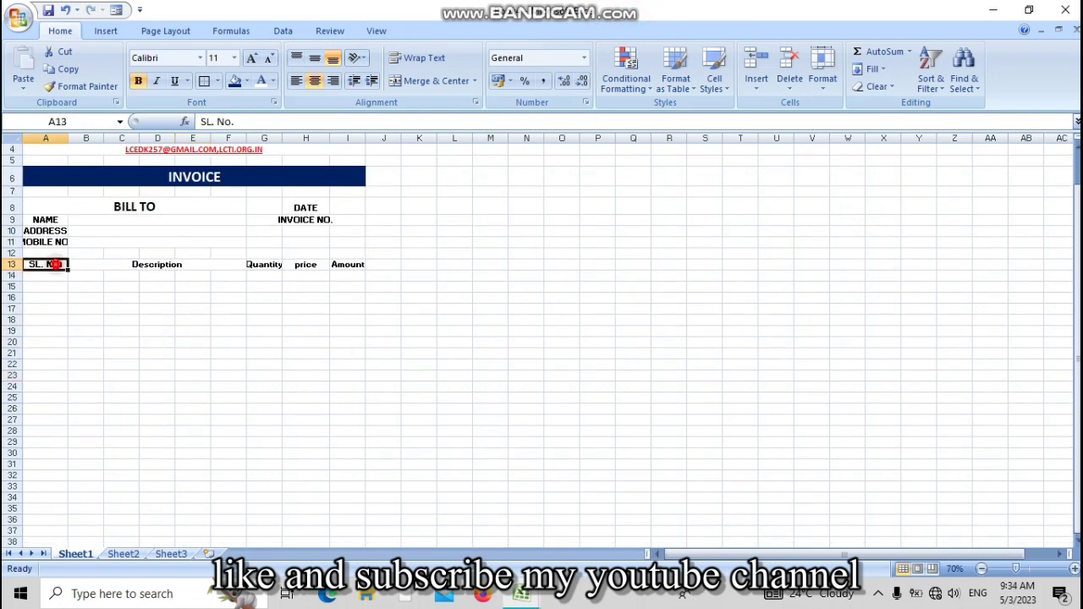
drag(76, 265, 344, 268)
drag(56, 267, 363, 264)
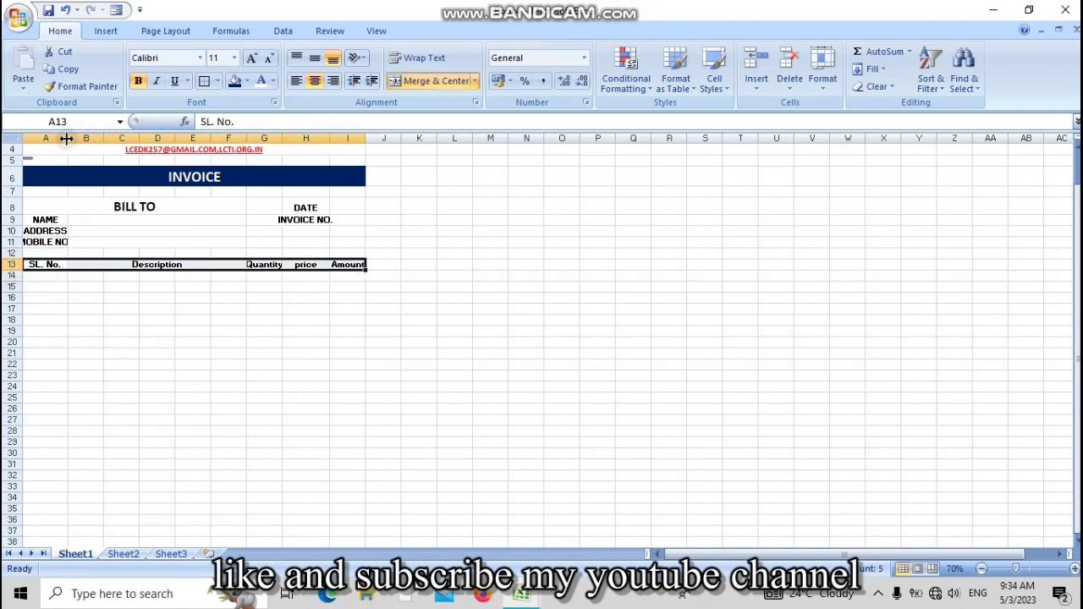
double_click(67, 137)
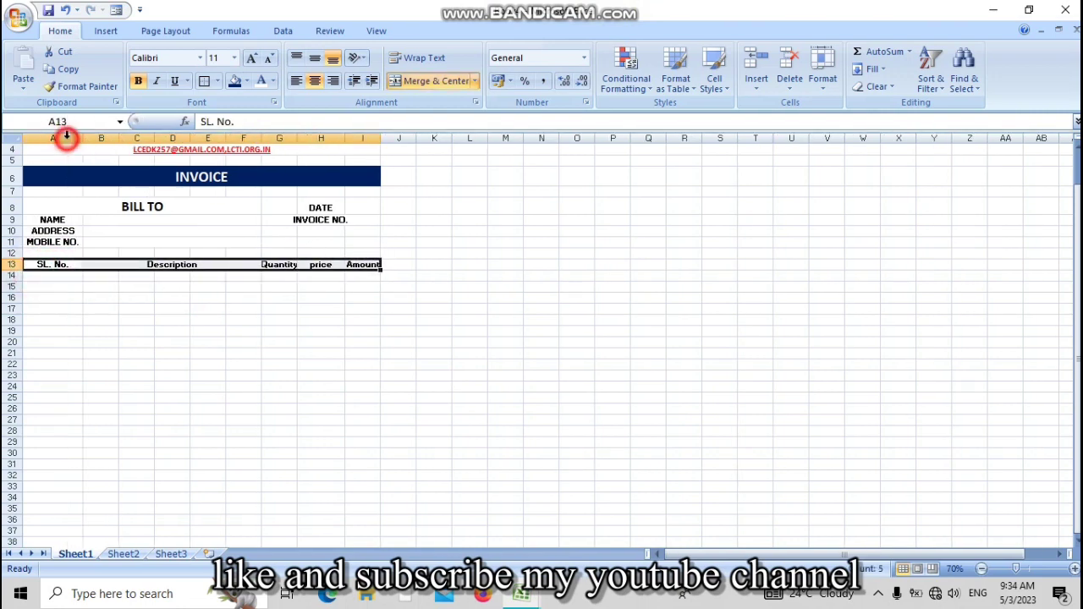
- Widen the Quantity column G slightly
double_click(298, 146)
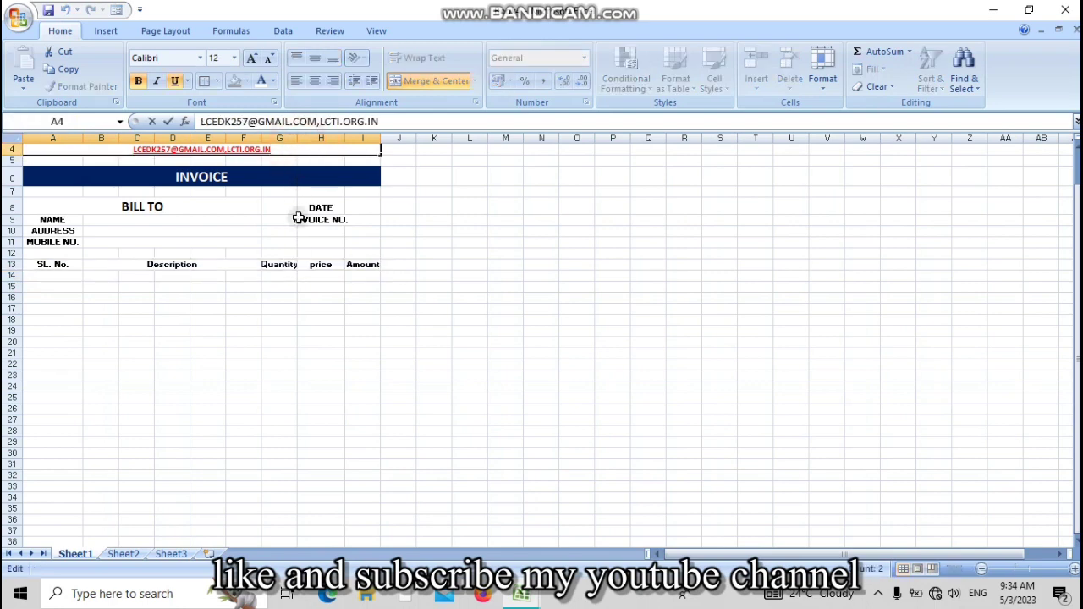
click(290, 269)
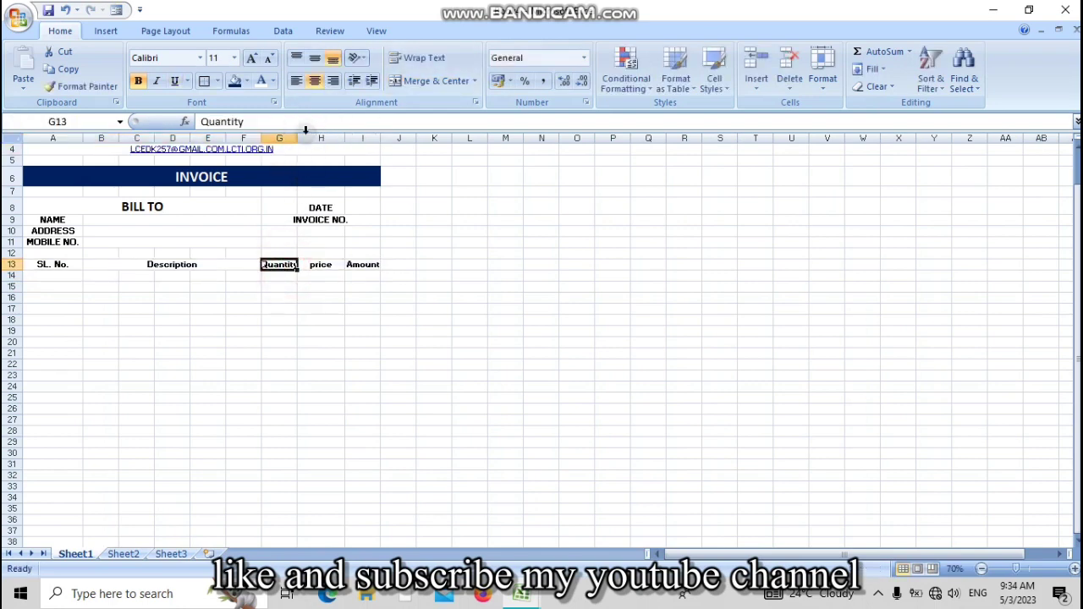
drag(298, 137, 307, 137)
scroll(335, 241, up, 1)
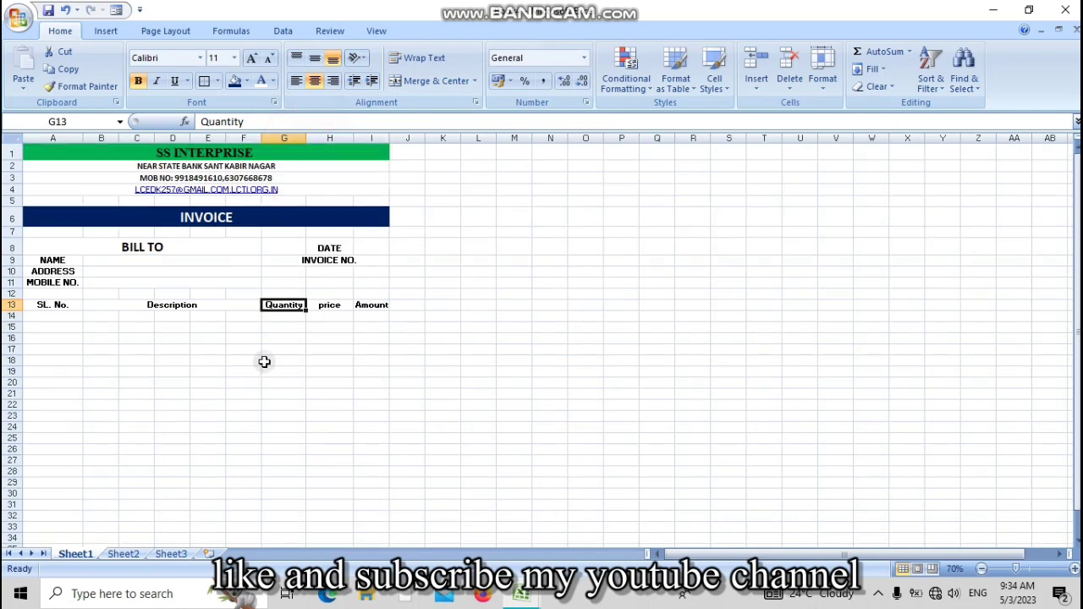
drag(47, 306, 53, 495)
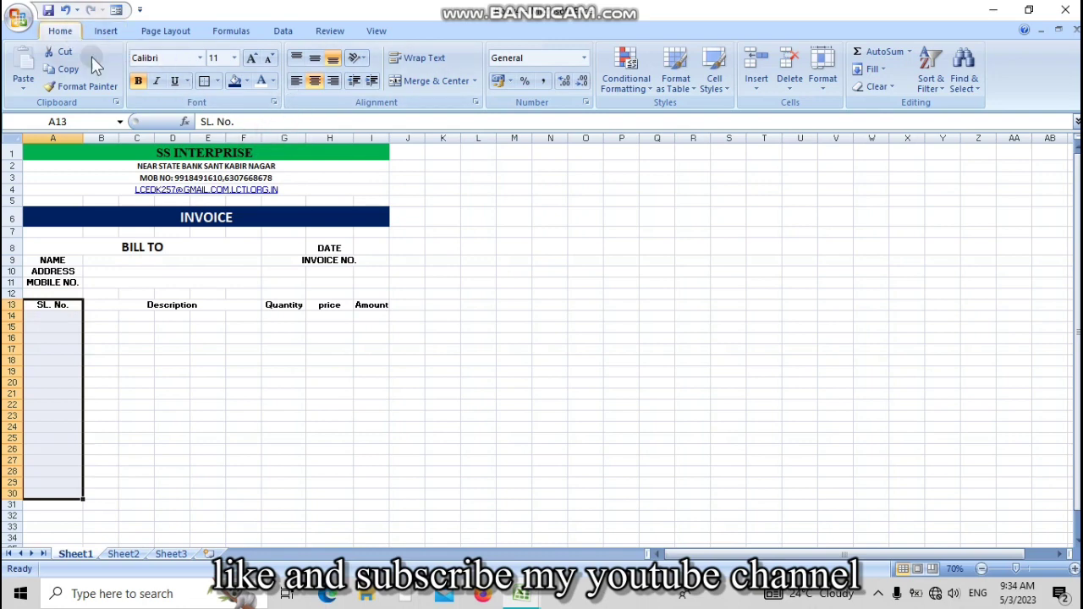
- Outline the SL. No. and Description columns with borders down to row 30
click(217, 81)
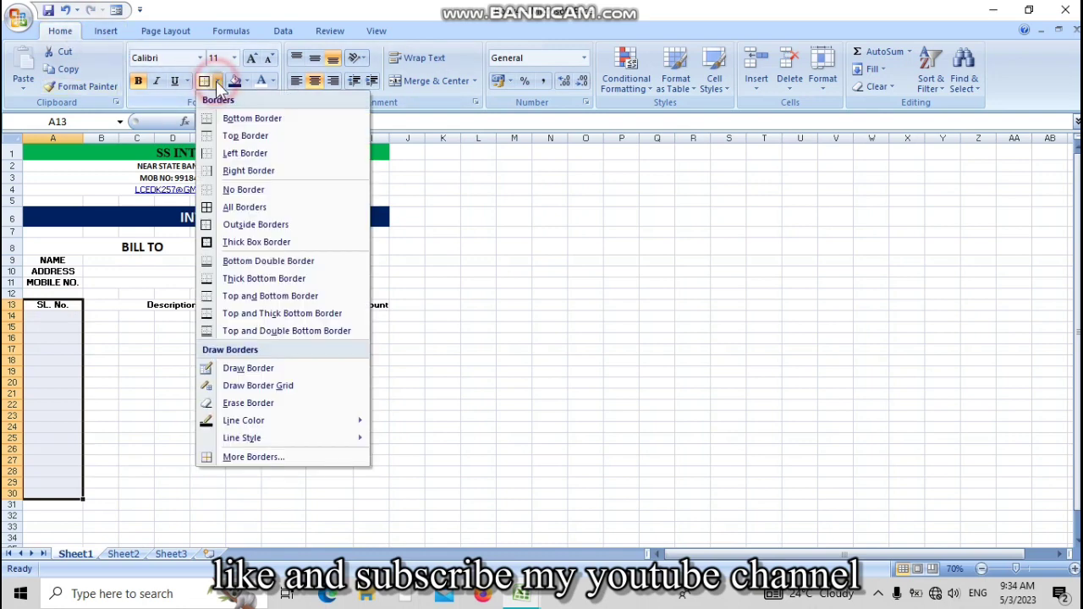
click(248, 224)
drag(116, 307, 138, 497)
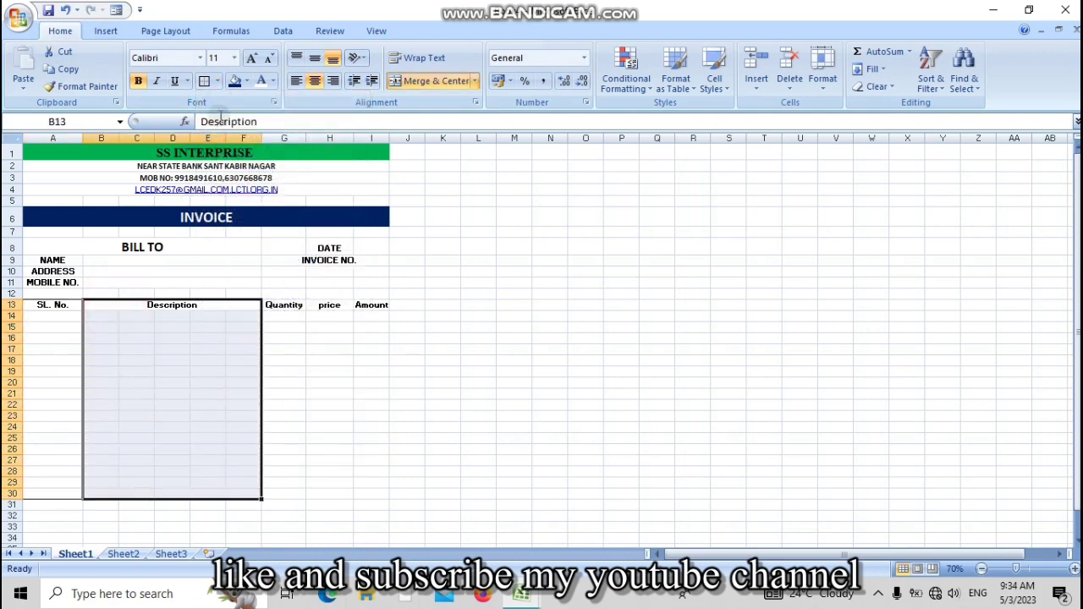
click(208, 84)
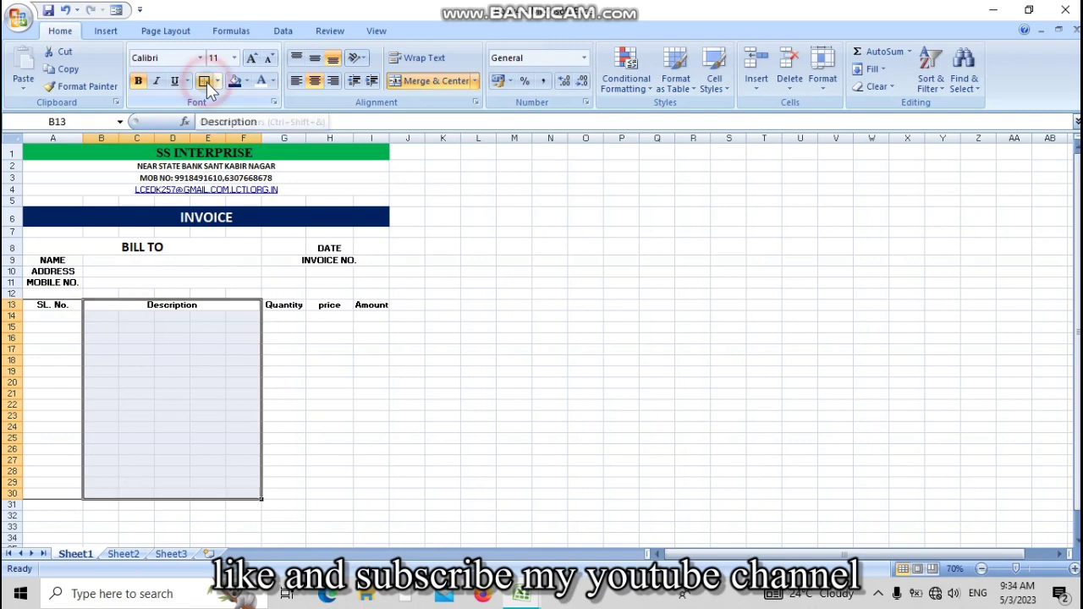
- Outline the Quantity, price and Amount columns from row 13 to 30
click(279, 304)
drag(280, 305, 283, 392)
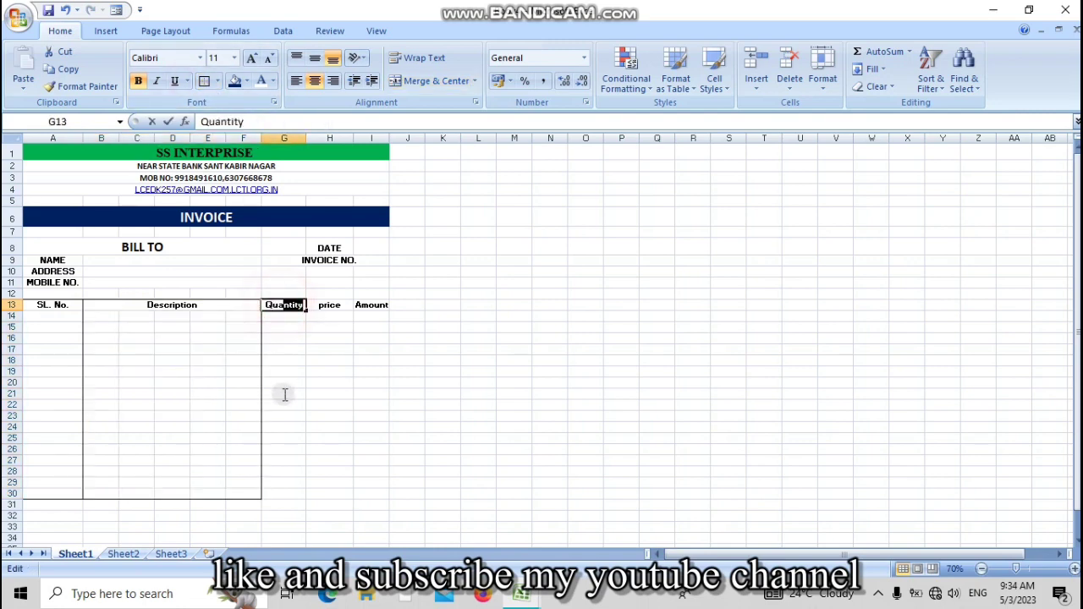
click(279, 357)
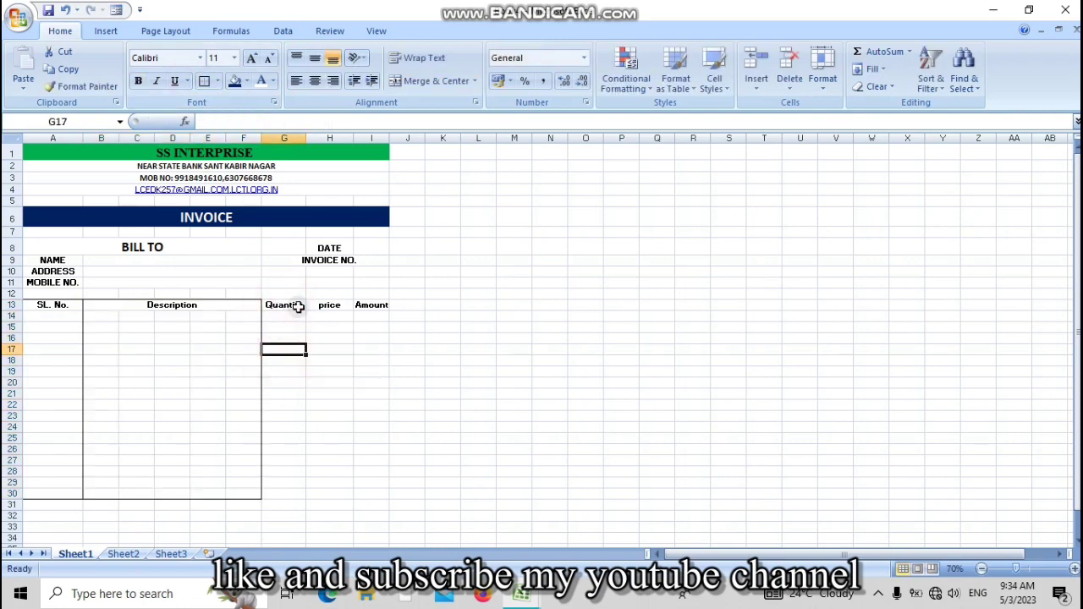
drag(297, 307, 304, 494)
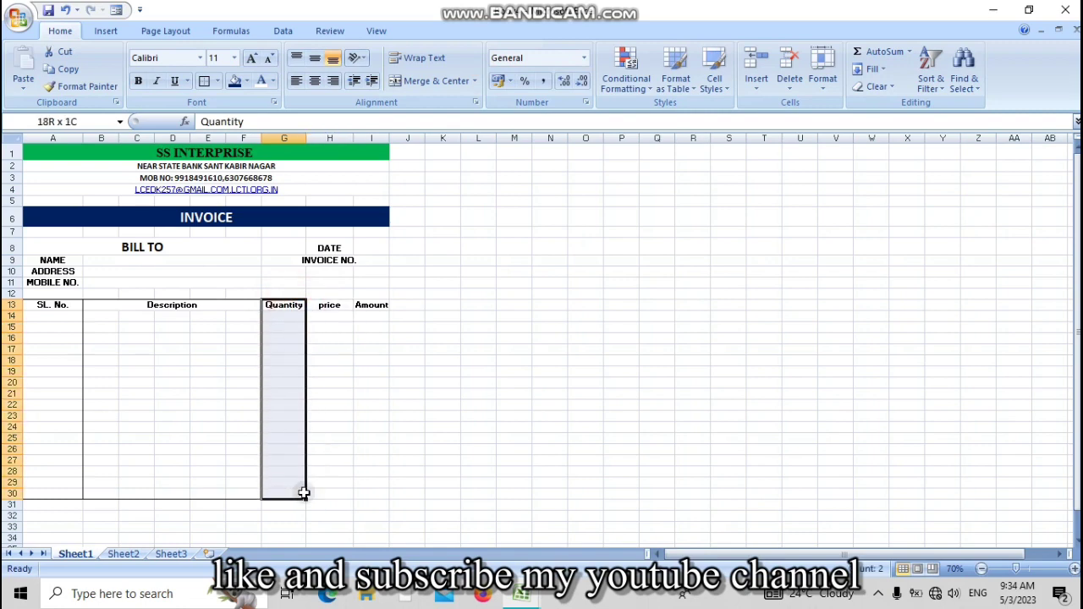
click(204, 81)
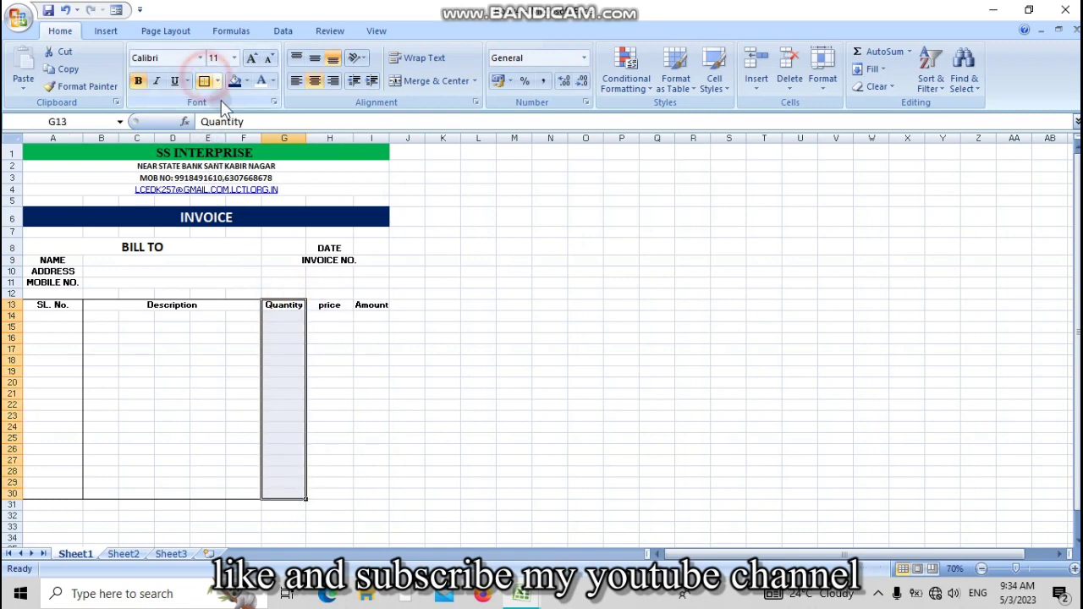
drag(339, 307, 329, 496)
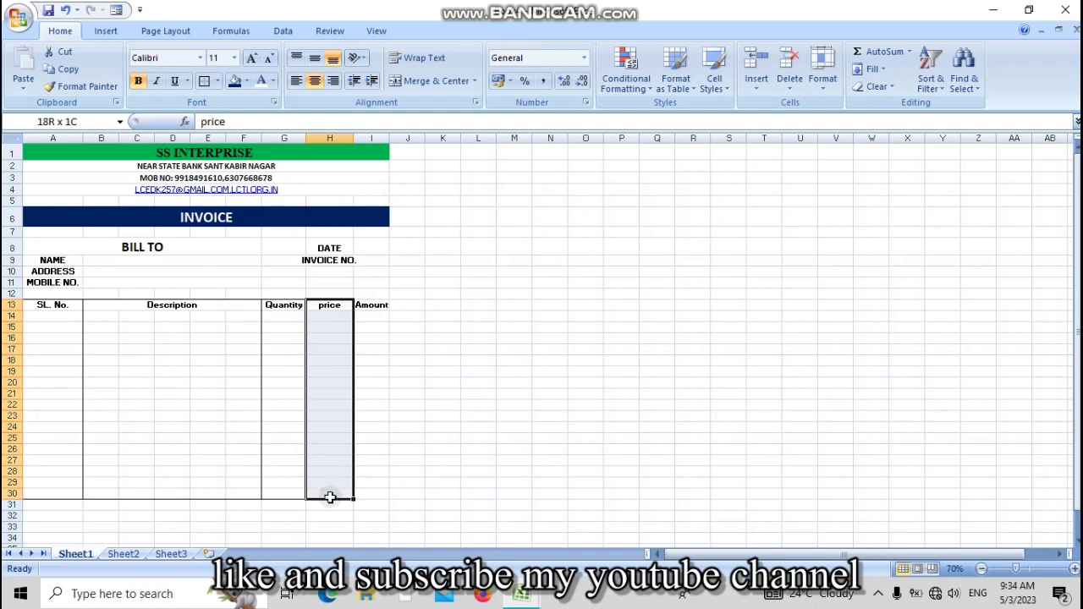
click(204, 80)
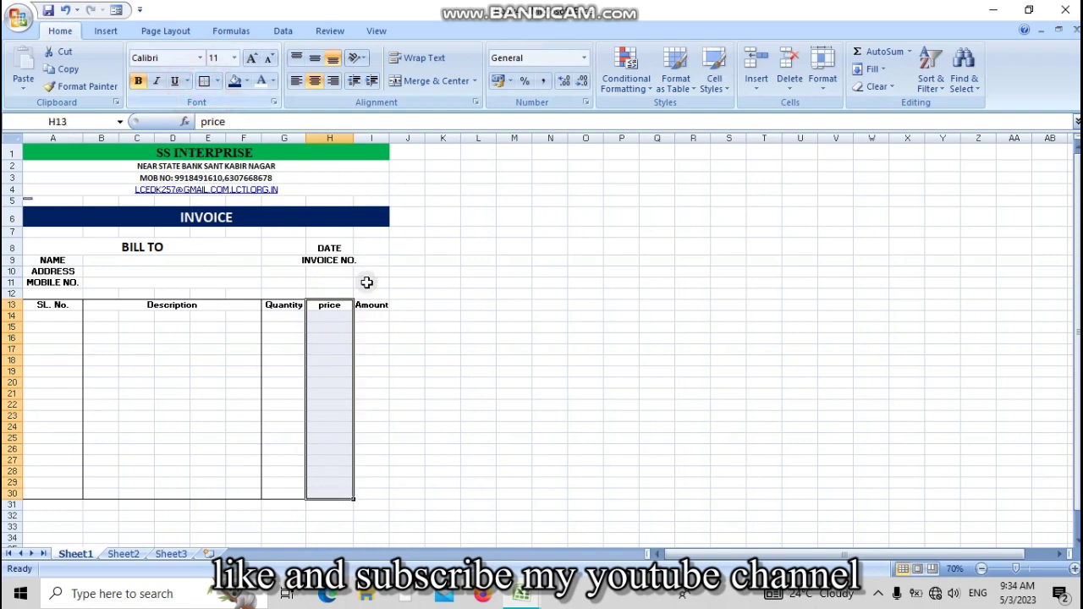
drag(370, 306, 375, 494)
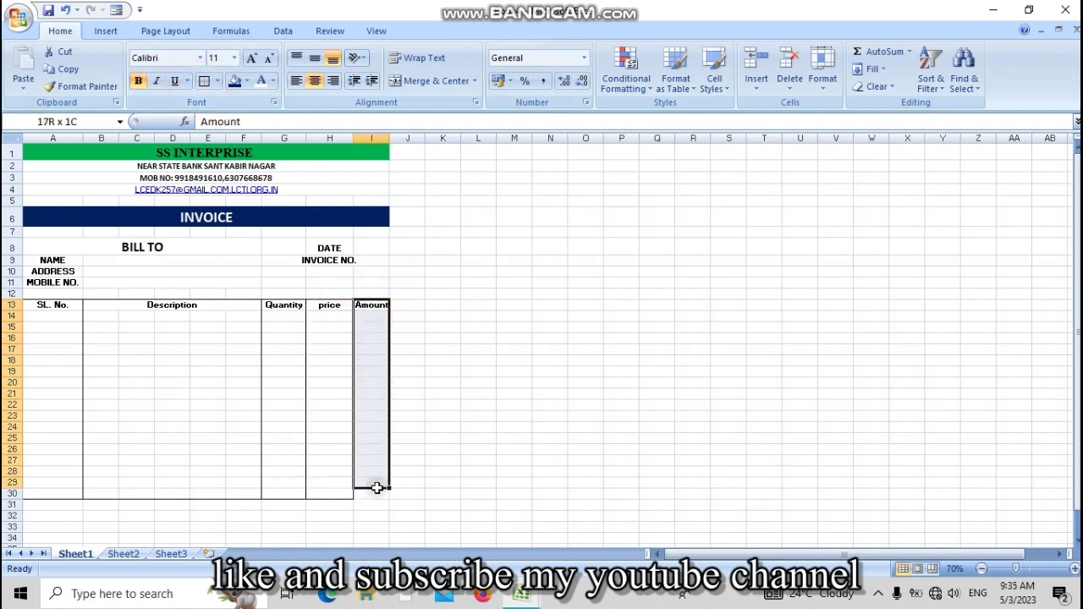
click(204, 81)
click(410, 407)
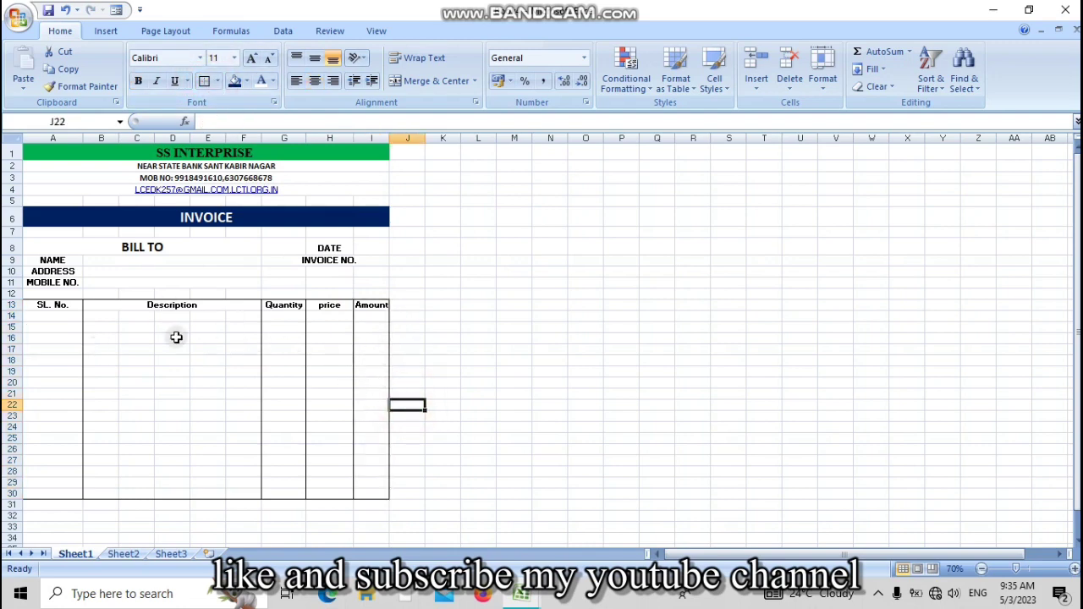
- Border every heading cell in the header row from SL. No. to Amount
click(60, 306)
drag(59, 306, 371, 308)
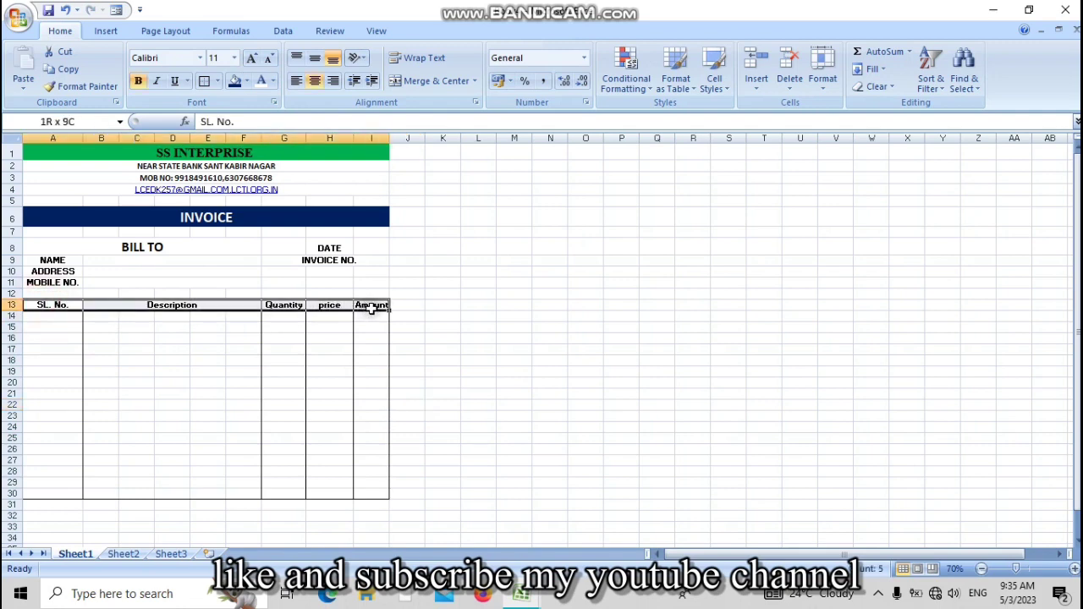
click(204, 80)
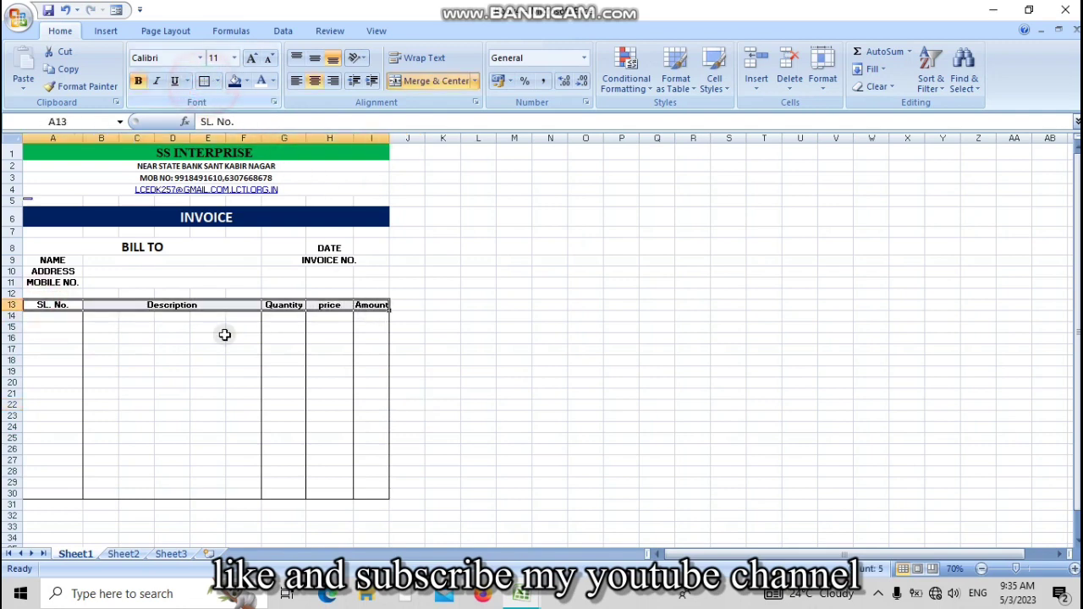
click(218, 358)
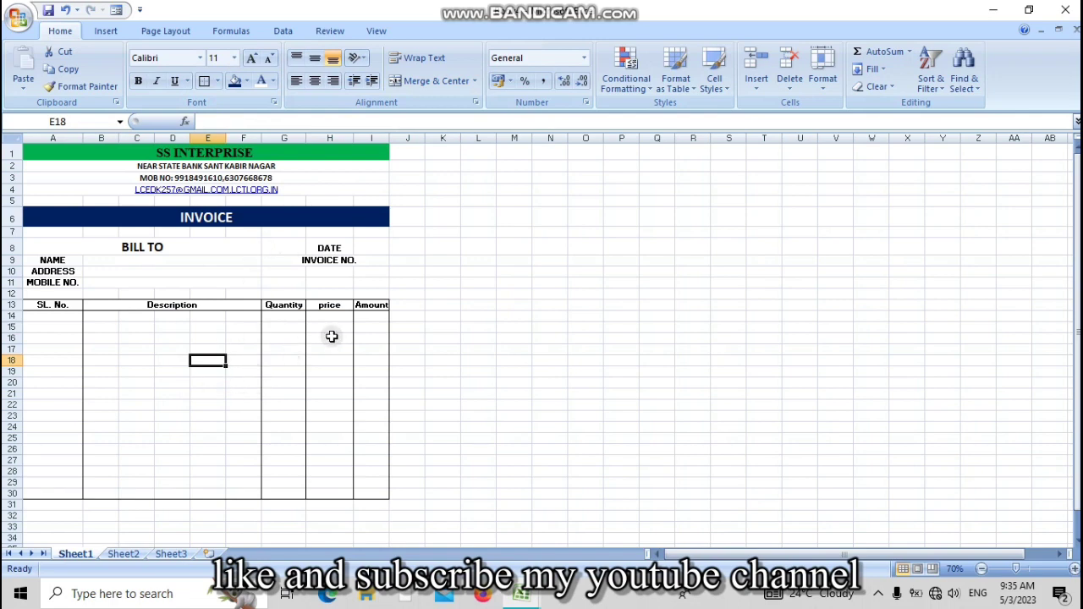
scroll(333, 337, up, 1)
scroll(333, 337, down, 2)
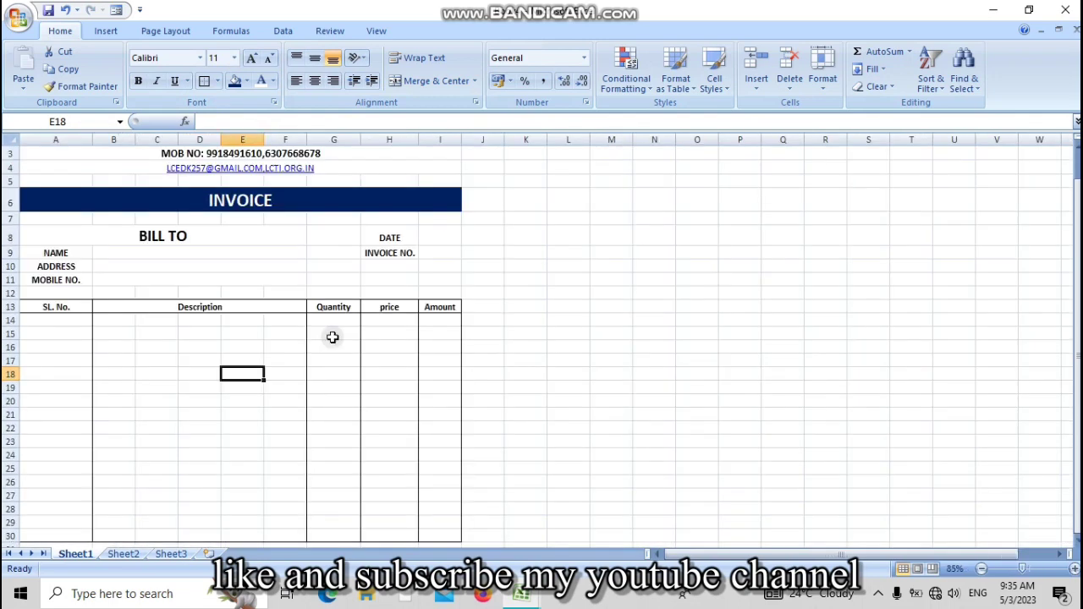
scroll(335, 341, up, 1)
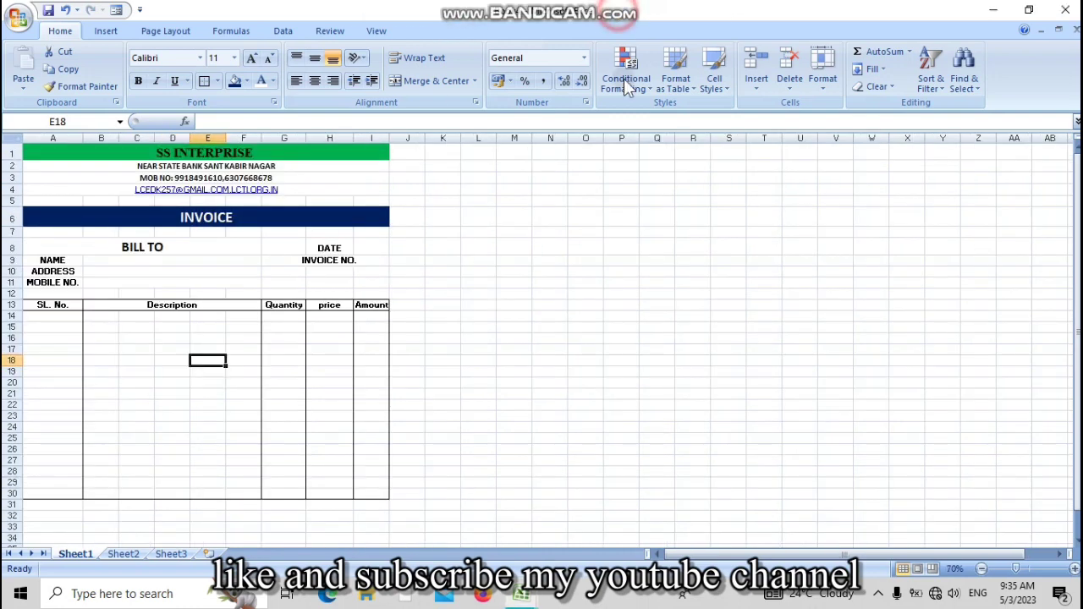
mouse_move(404, 9)
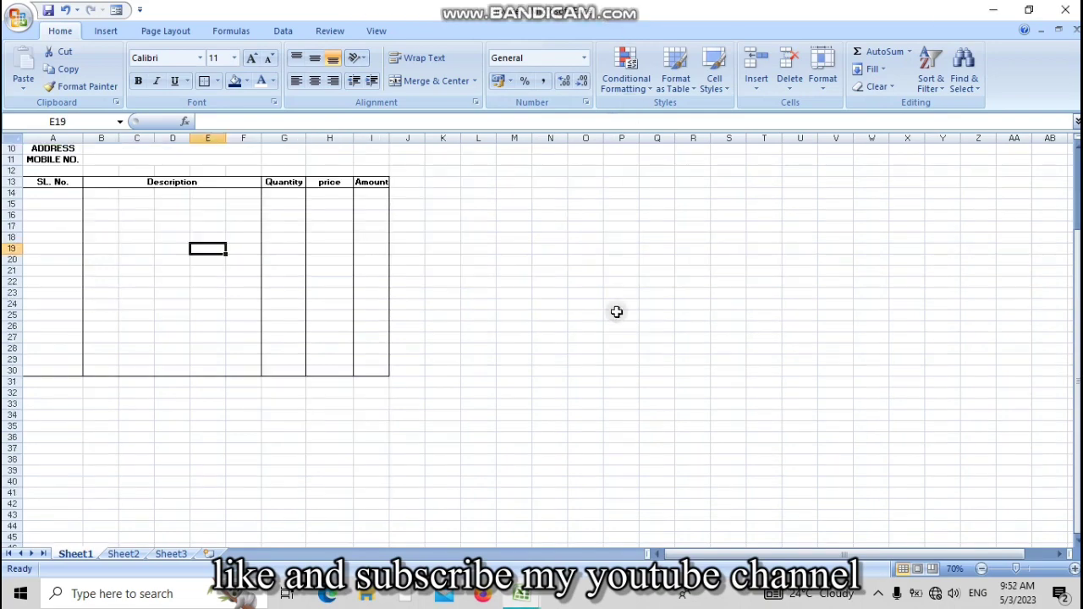
click(618, 313)
double_click(593, 10)
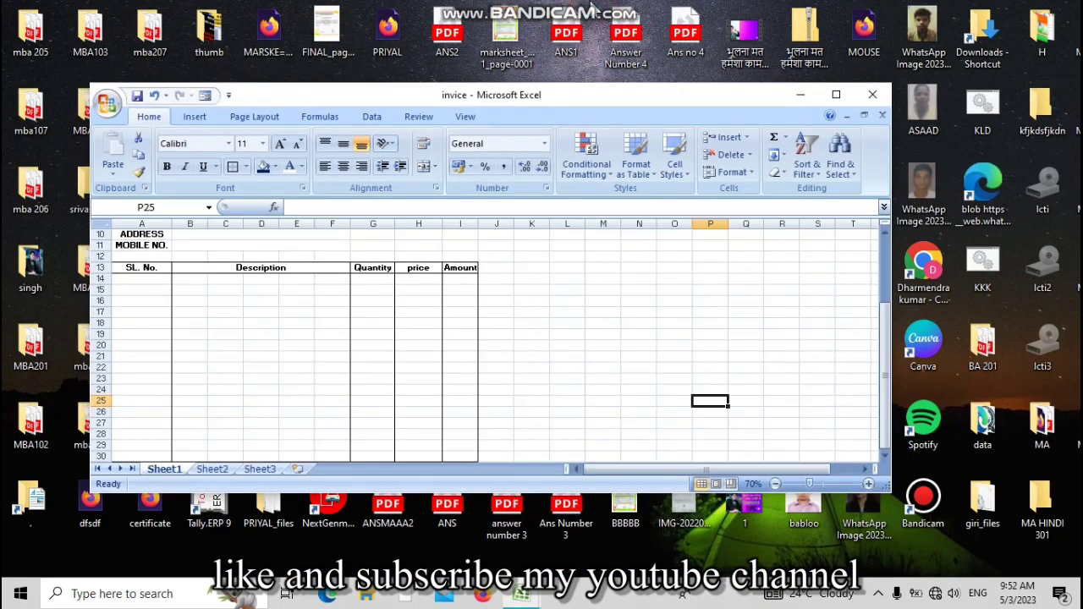
double_click(724, 98)
double_click(674, 15)
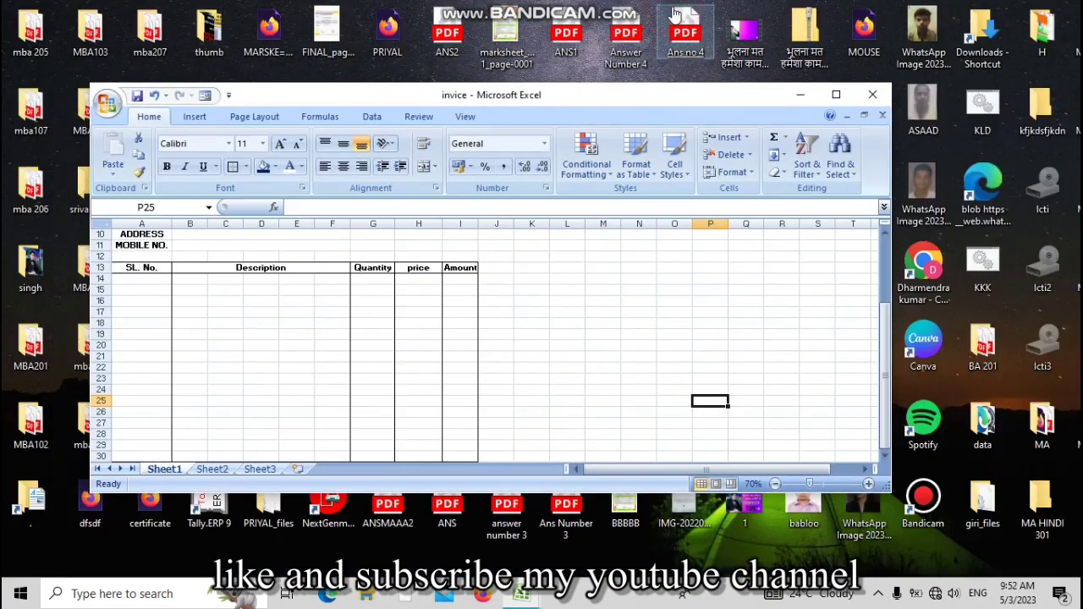
double_click(678, 88)
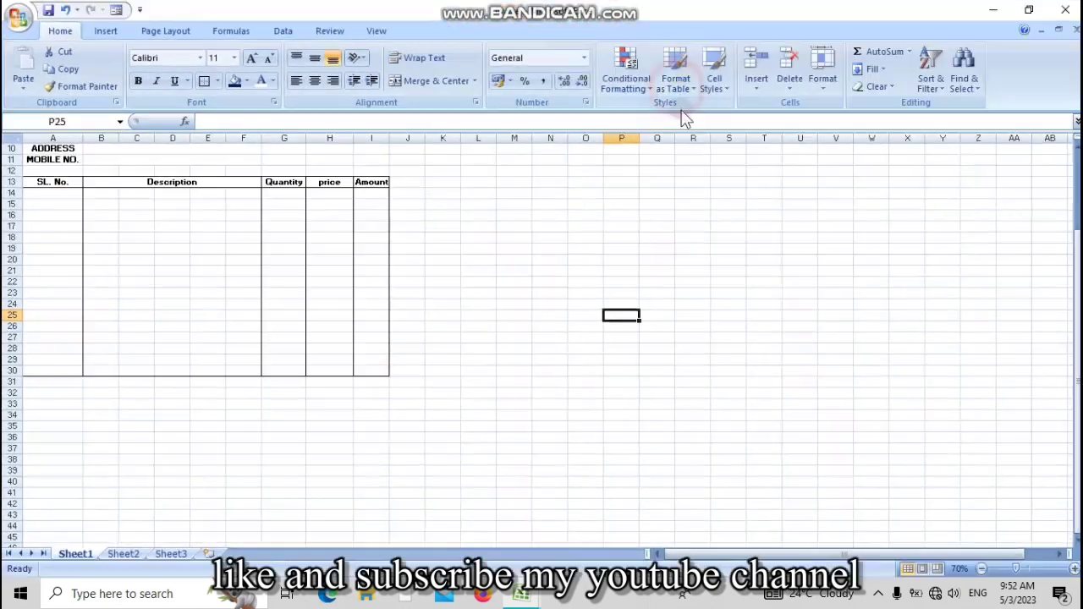
mouse_move(446, 7)
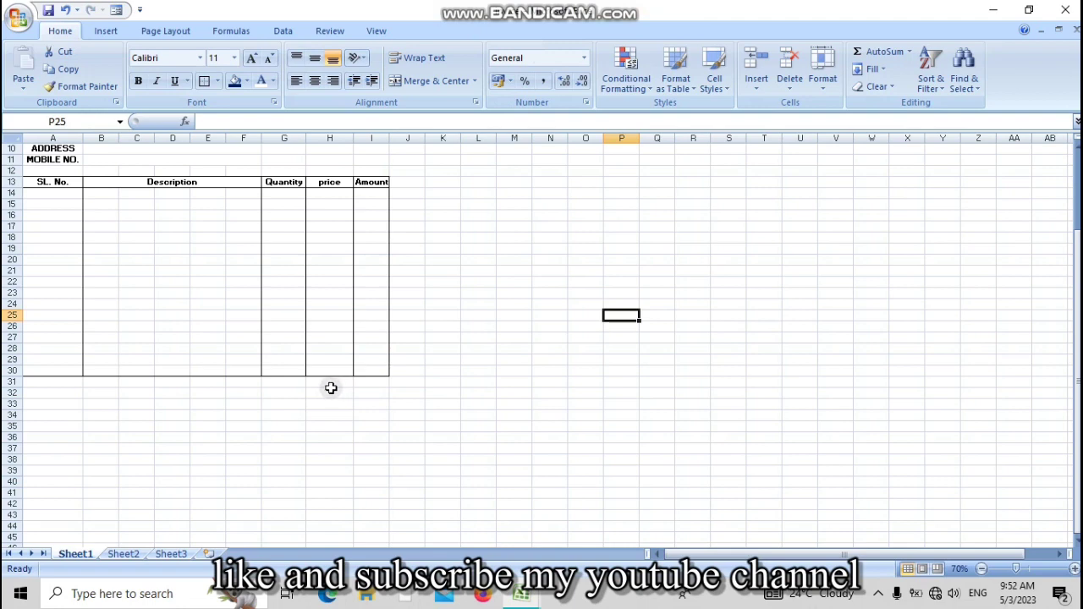
- Merge H31:I31, enter 'Total Amount' and make it bold
drag(323, 384, 369, 382)
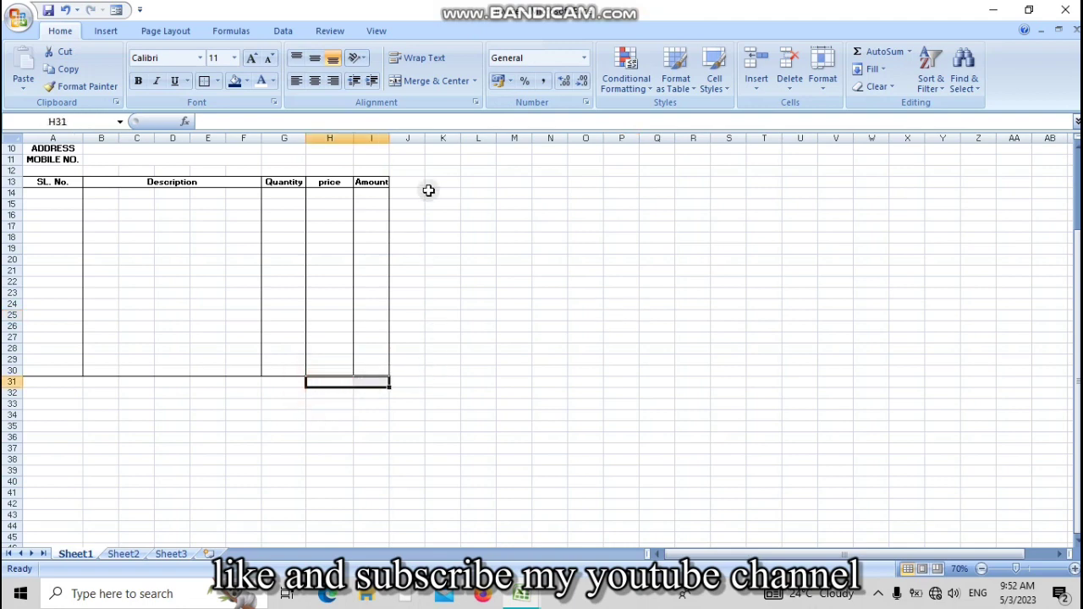
click(429, 88)
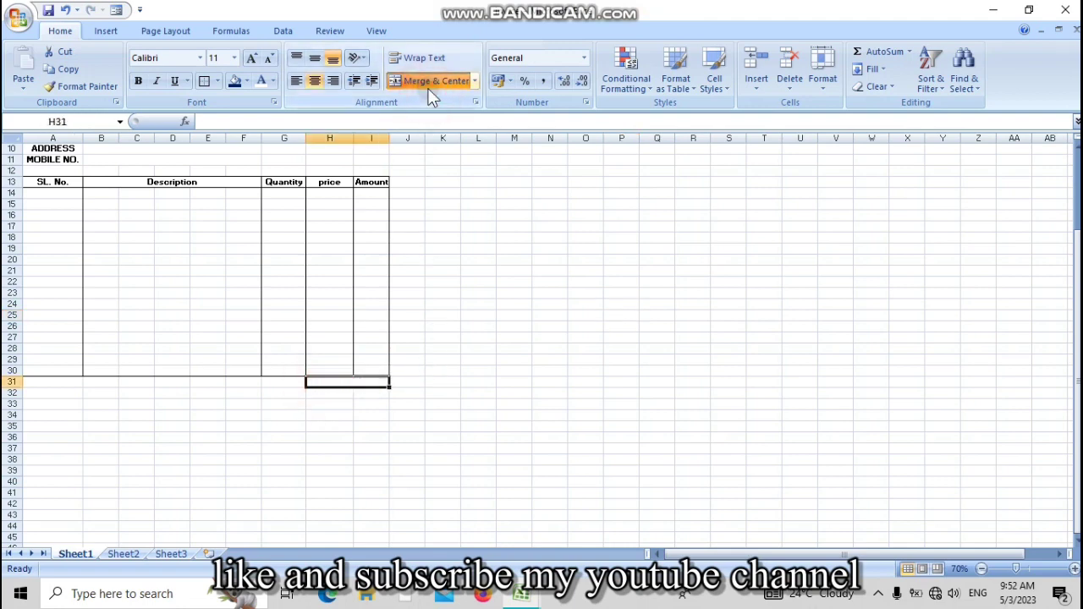
text(tal Amount)
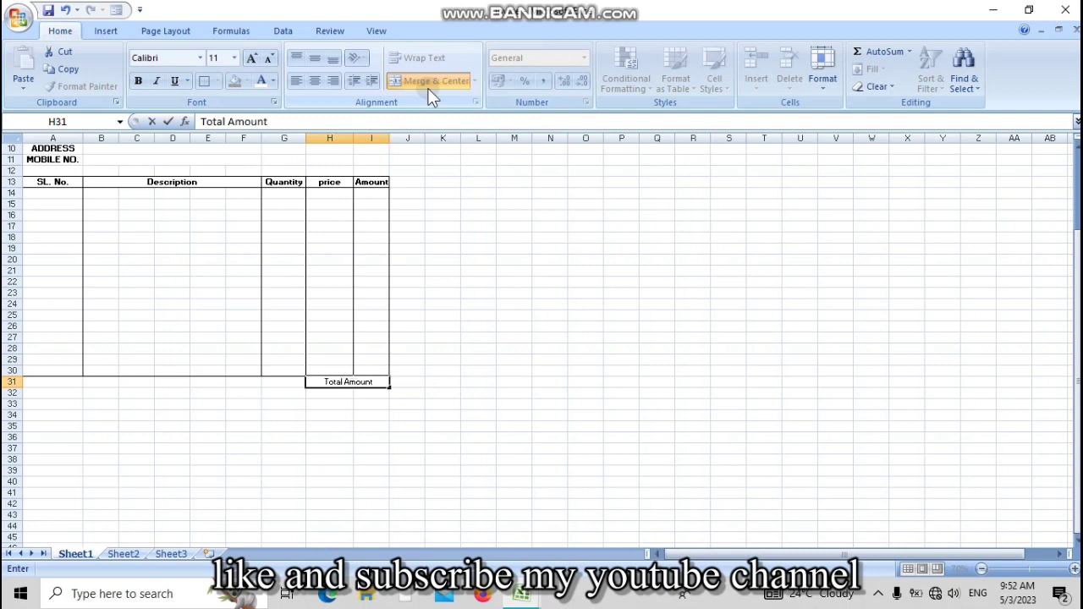
key(Return)
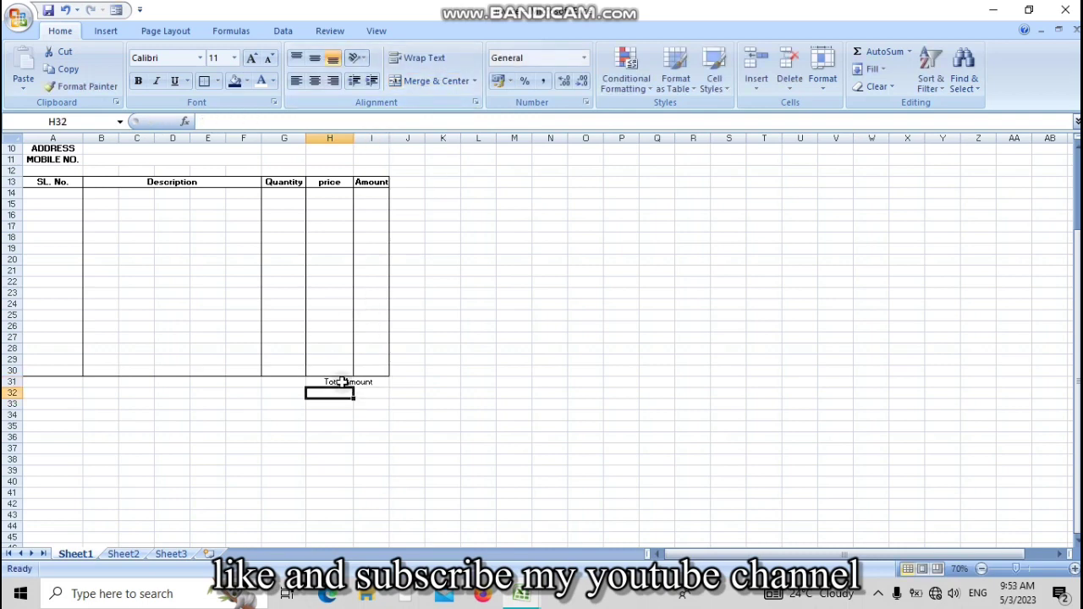
click(343, 382)
click(137, 81)
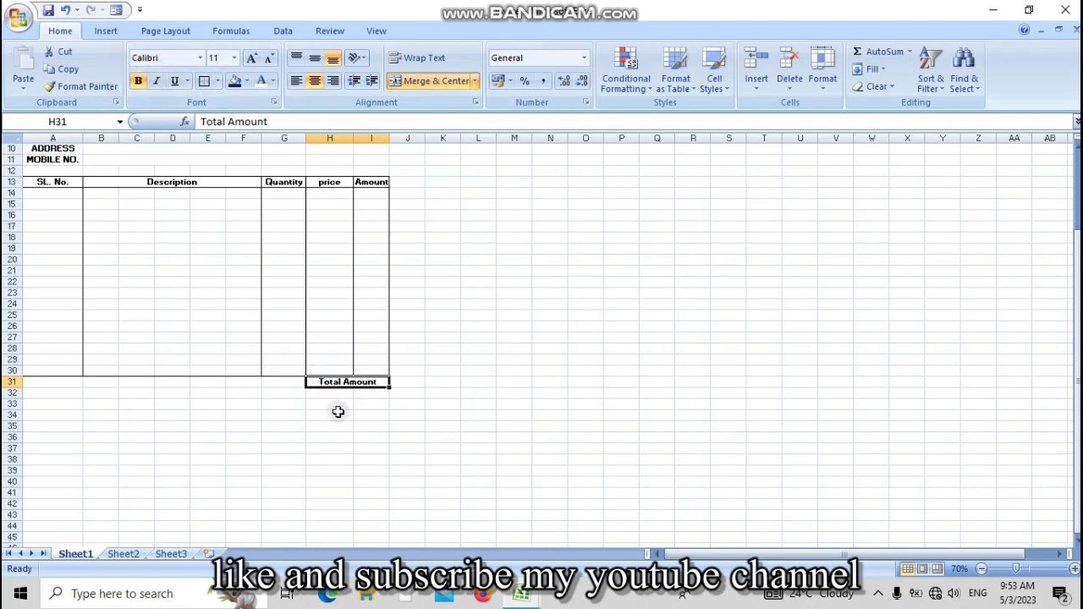
drag(322, 396, 372, 395)
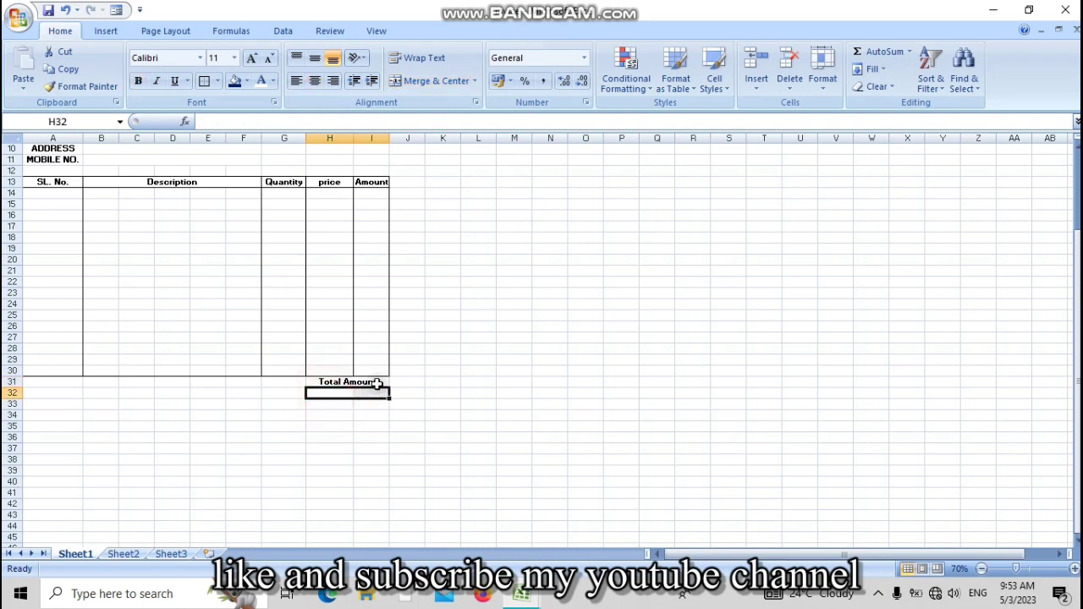
- Merge H32:I32 and enter the label 'CGST(9%)'
click(433, 85)
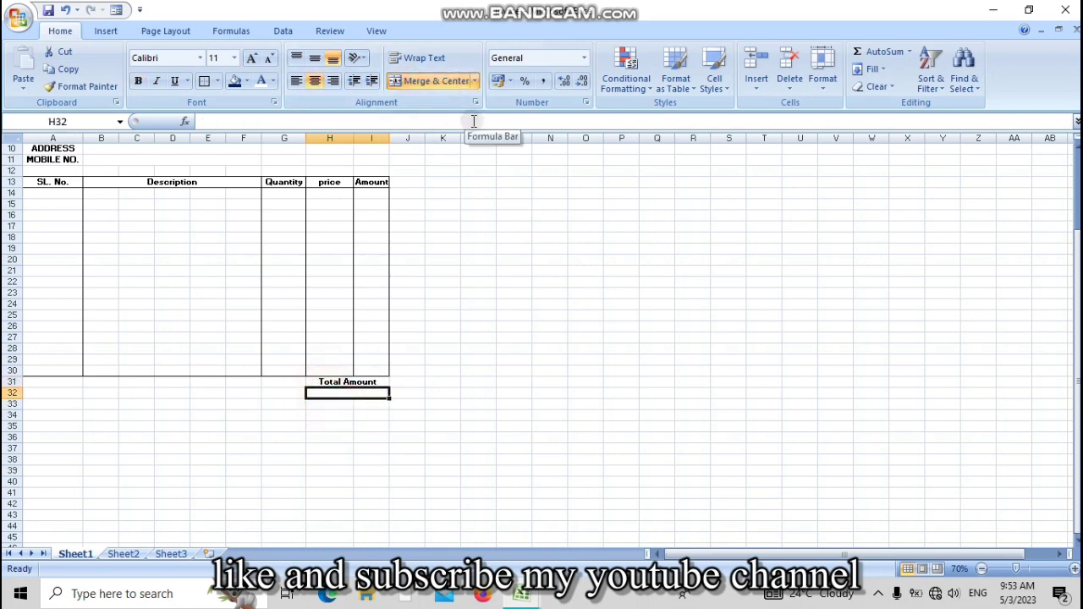
text(cgst)
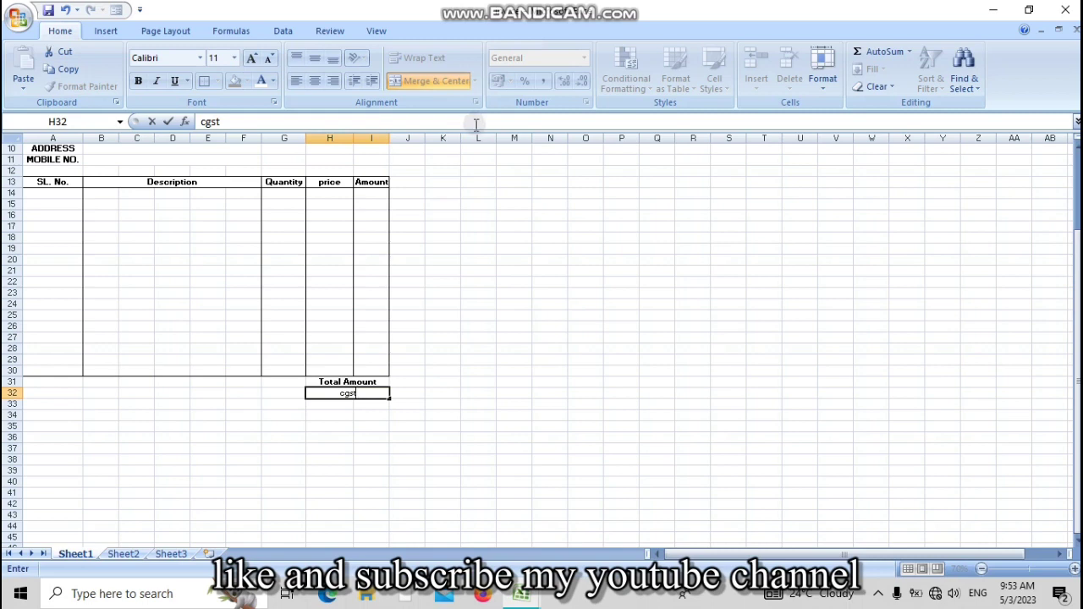
click(400, 415)
click(356, 393)
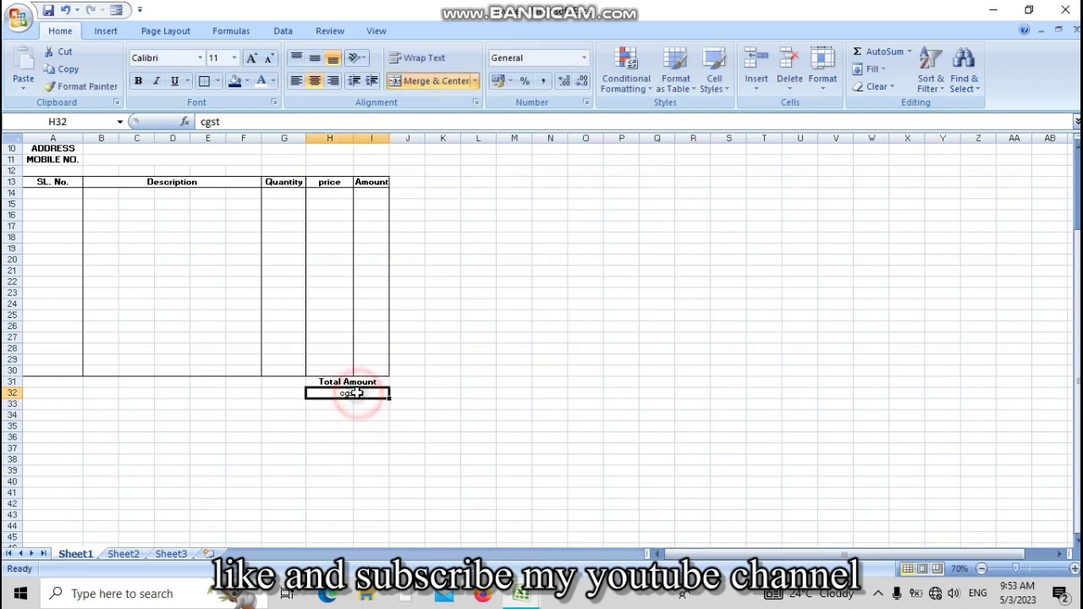
scroll(356, 393, up, 3)
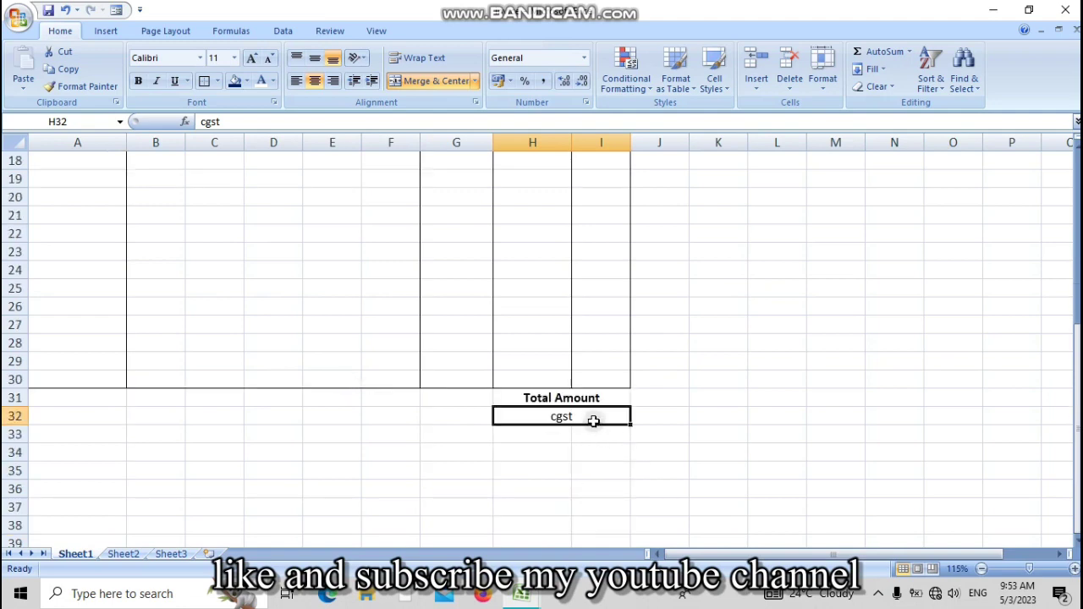
double_click(593, 421)
drag(587, 416, 518, 407)
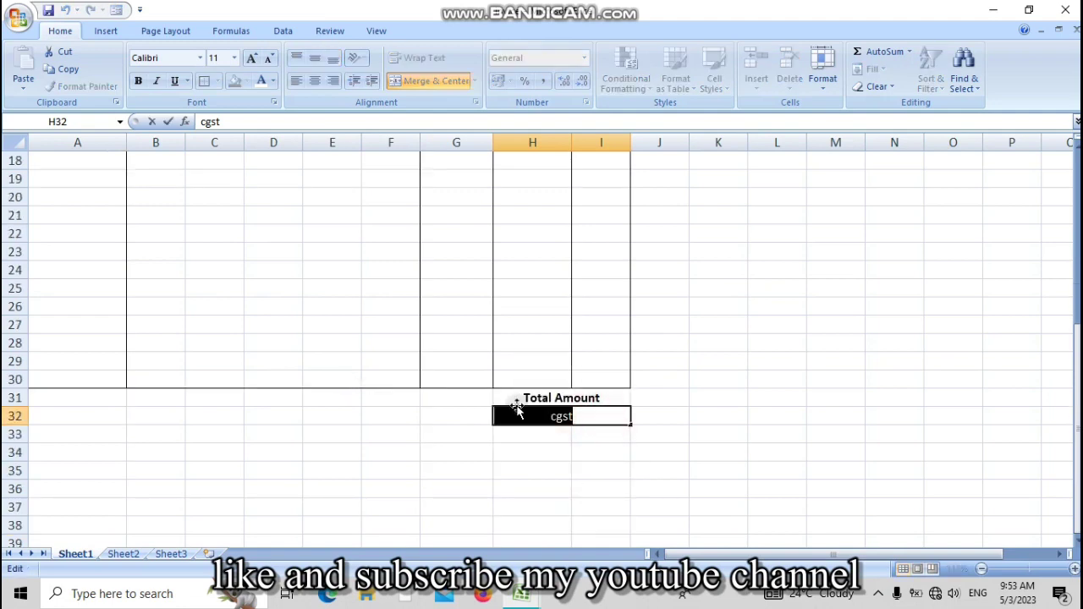
text(CGST(9)
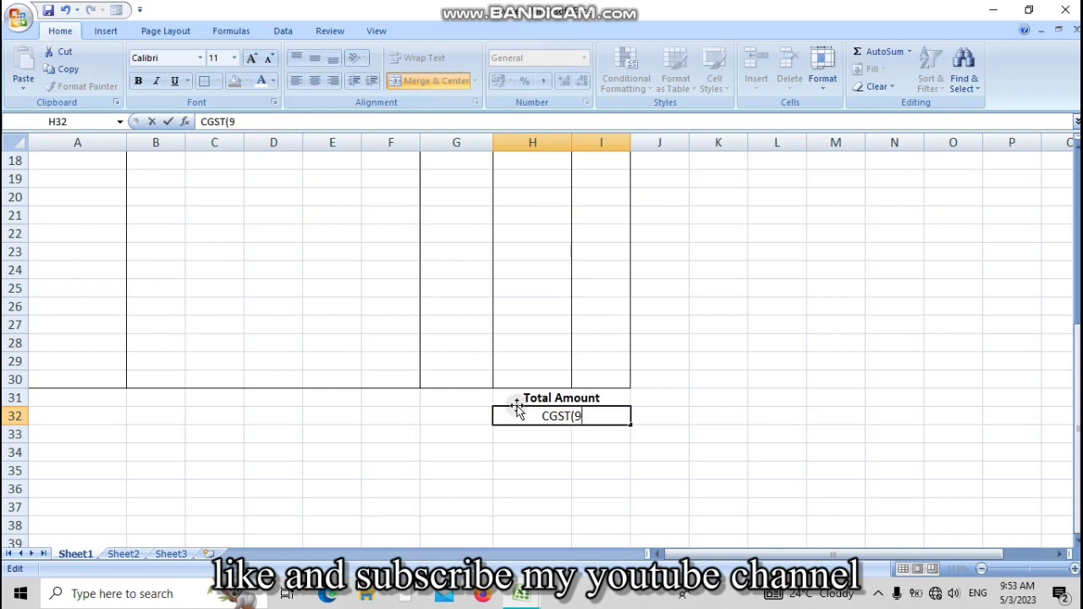
text(%)
text())
key(Return)
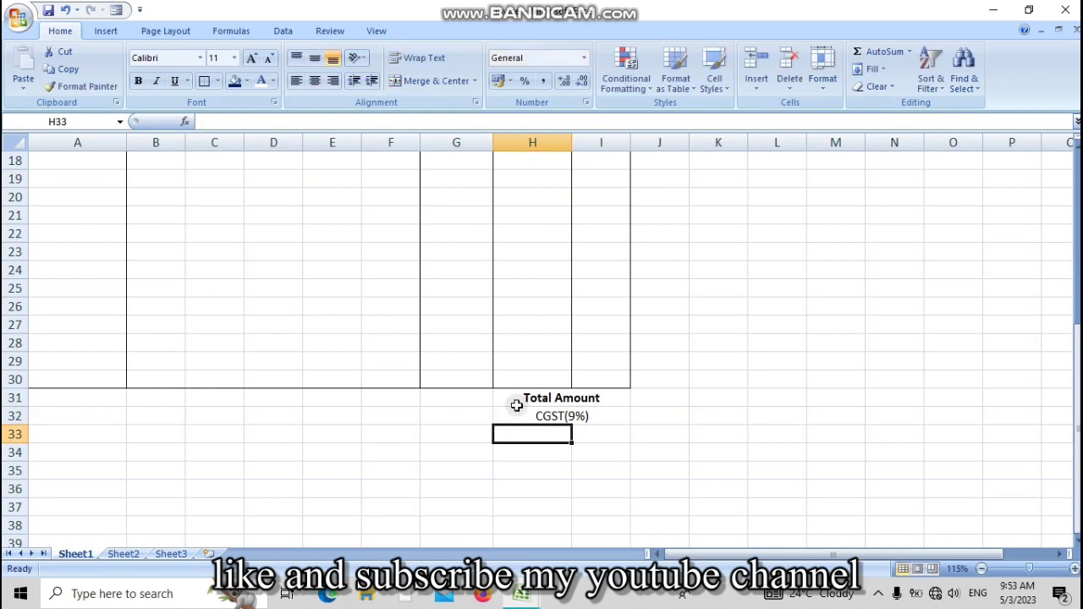
- Add 'SGST(9%)' merged in H33:I33 and 'GRAND TOTAL' in H34
drag(560, 432, 586, 433)
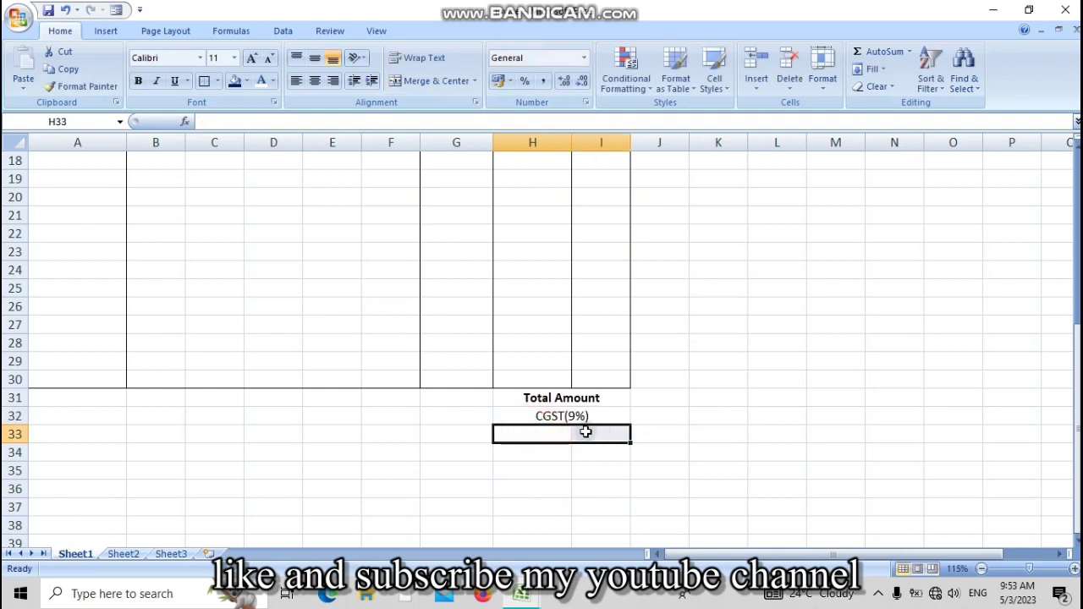
click(433, 80)
text(SG)
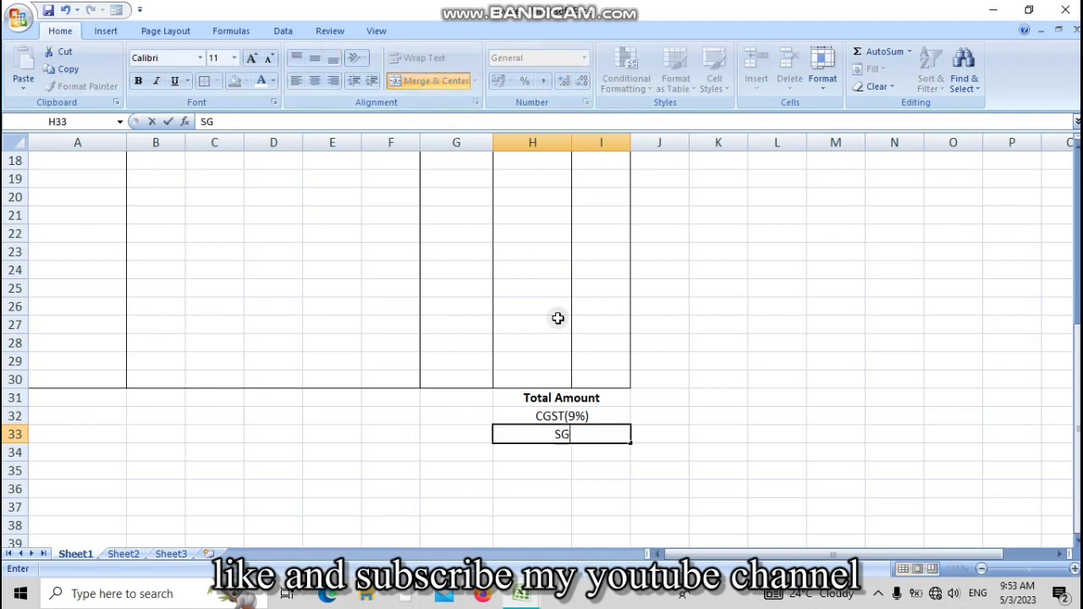
text(ST()
text(9)
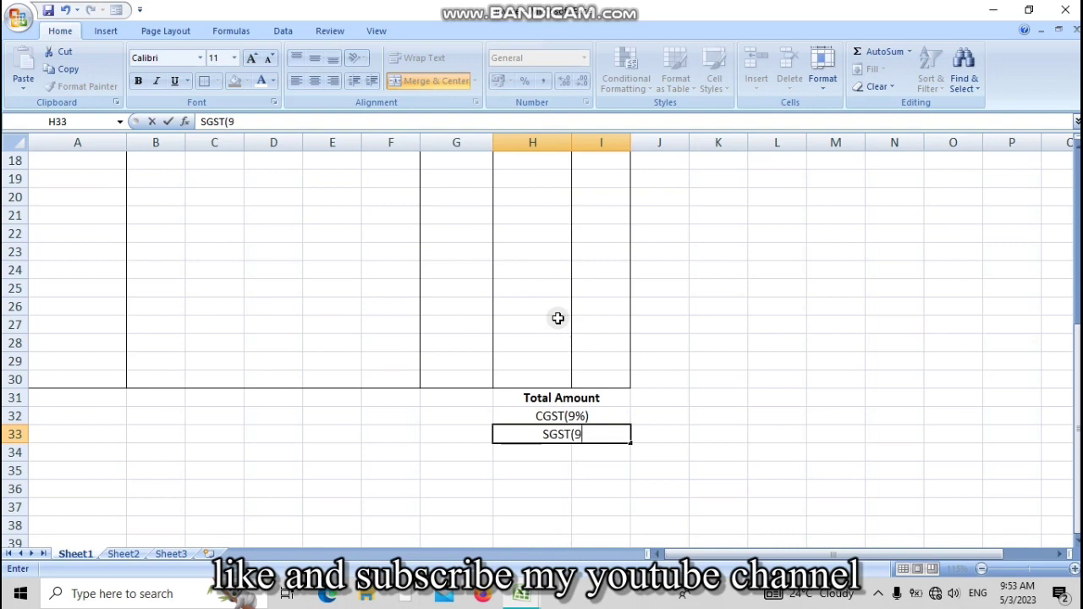
text(%))
key(Return)
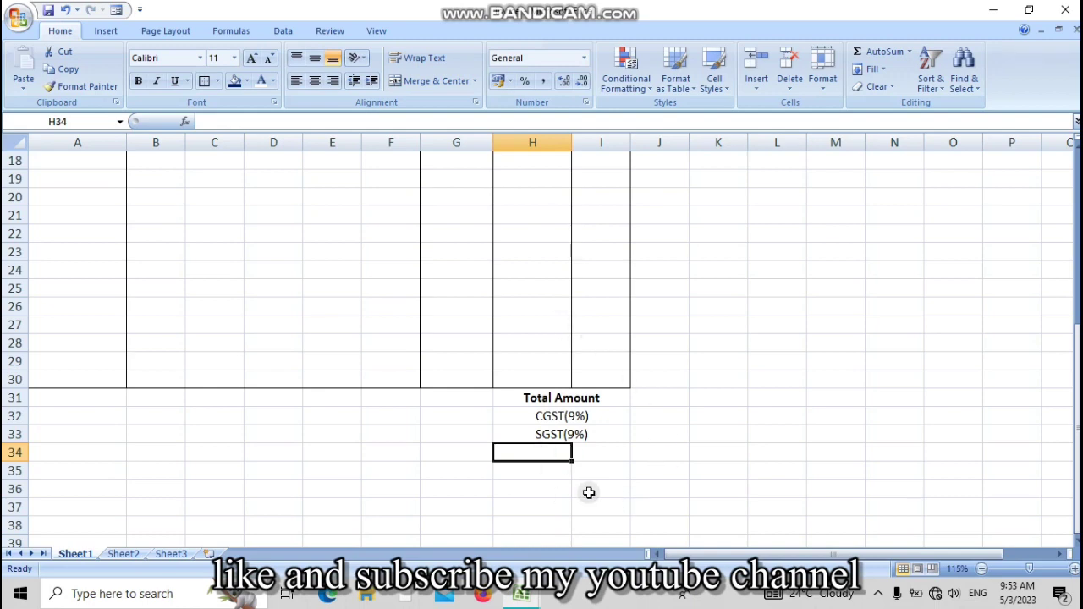
text(GRAND TOTAL)
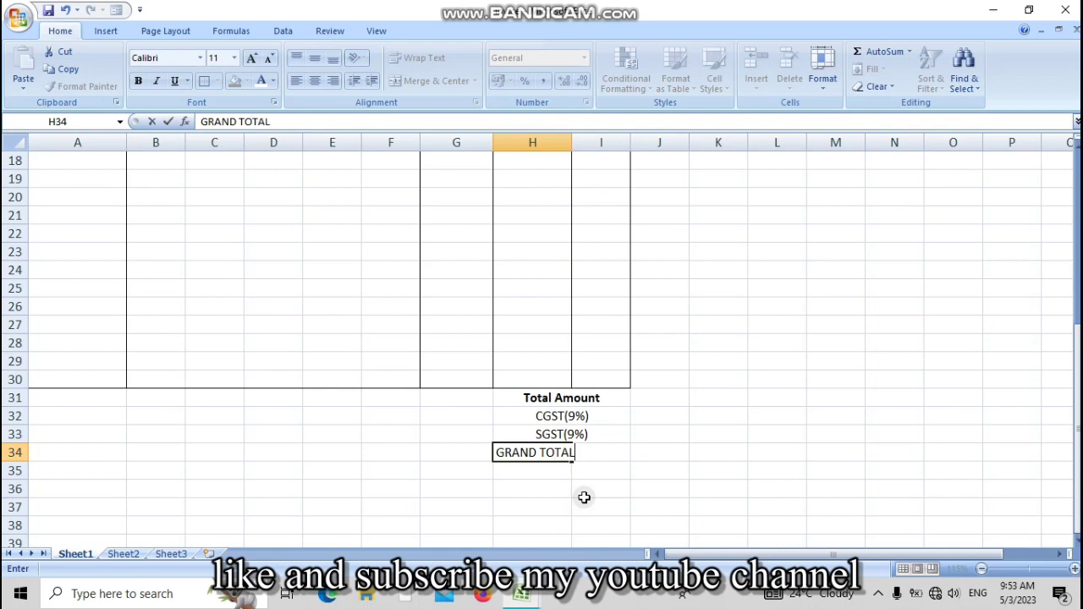
key(Return)
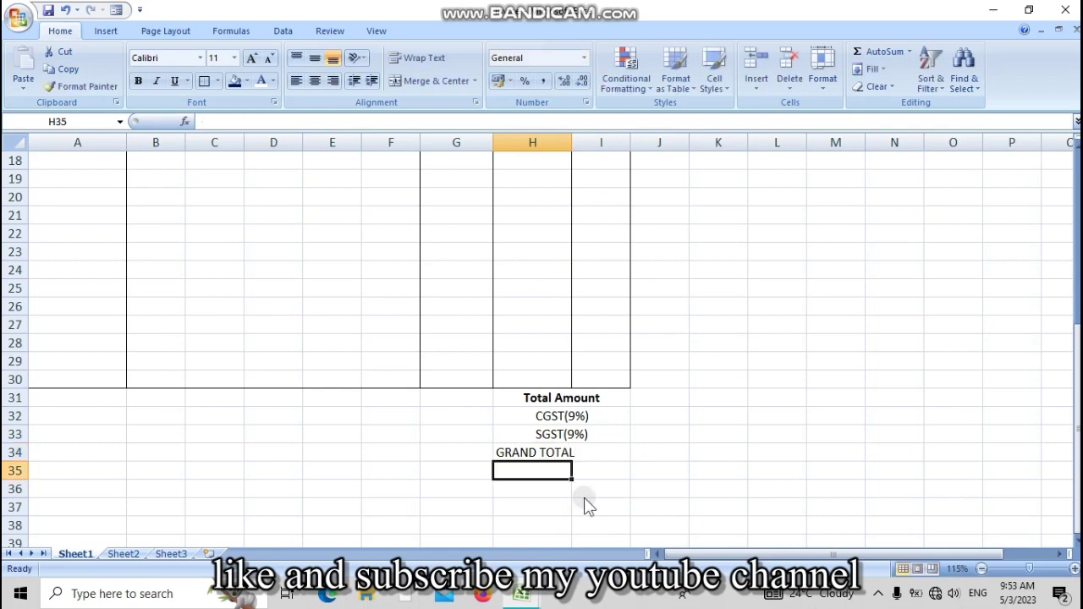
drag(533, 453, 594, 455)
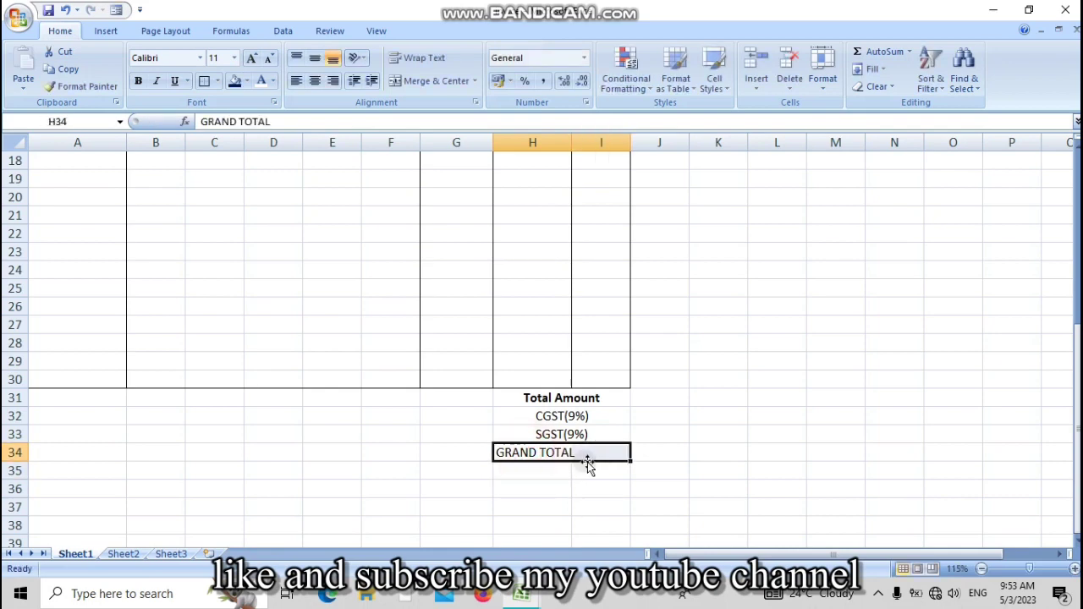
- Unmerge the totals block H31:I34 and give it All Borders
click(439, 81)
click(600, 468)
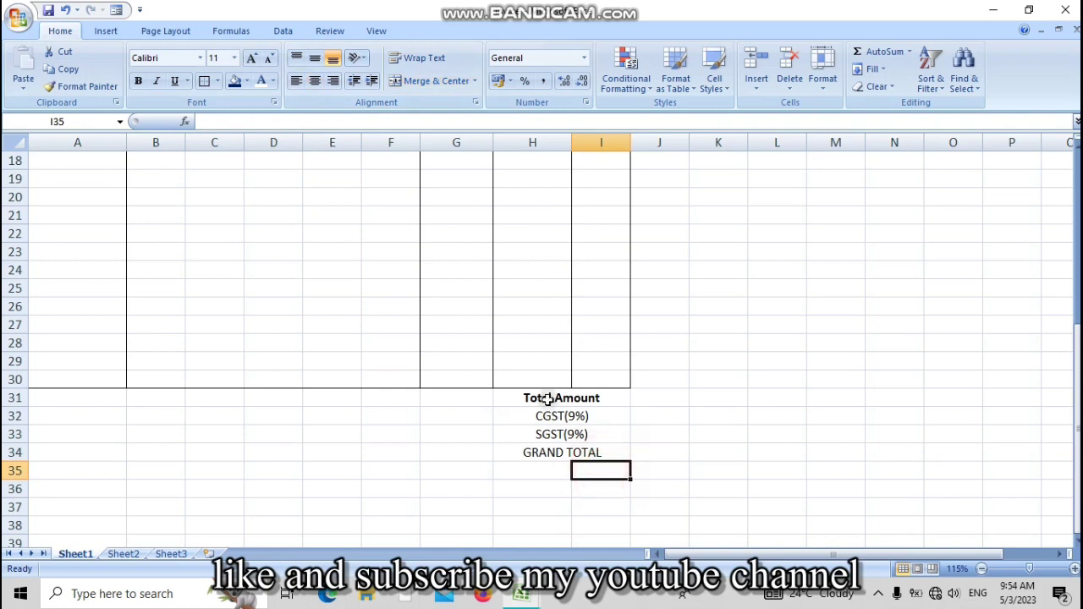
drag(536, 405, 603, 456)
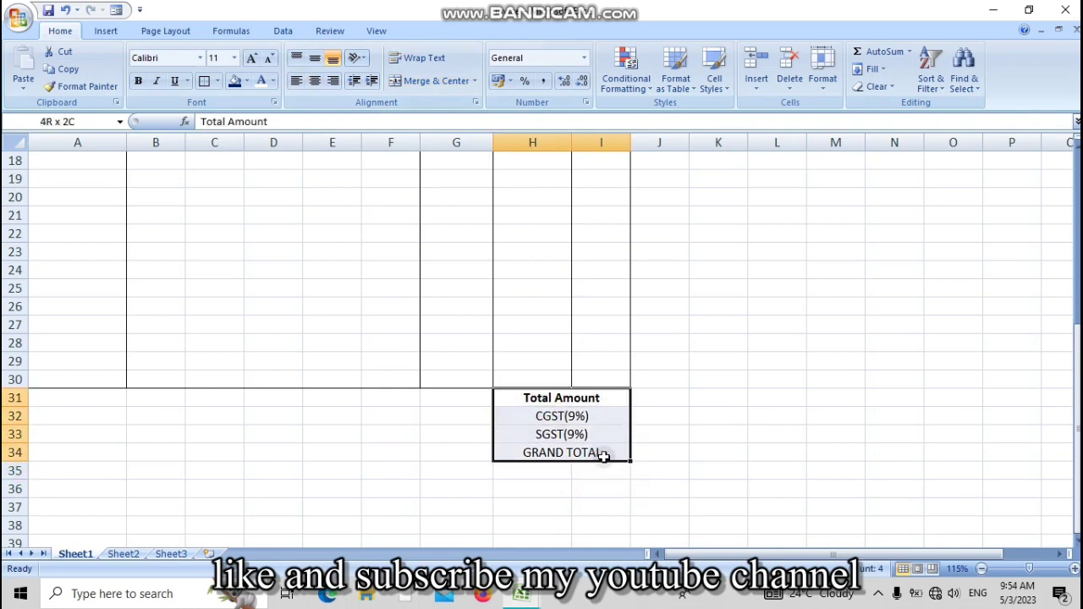
drag(603, 456, 596, 451)
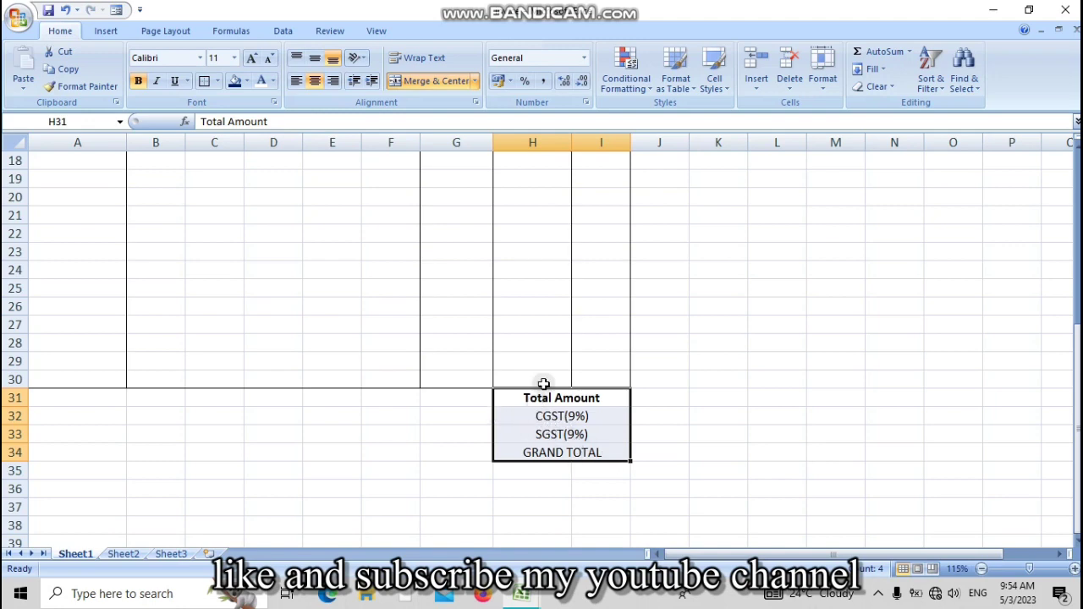
click(436, 84)
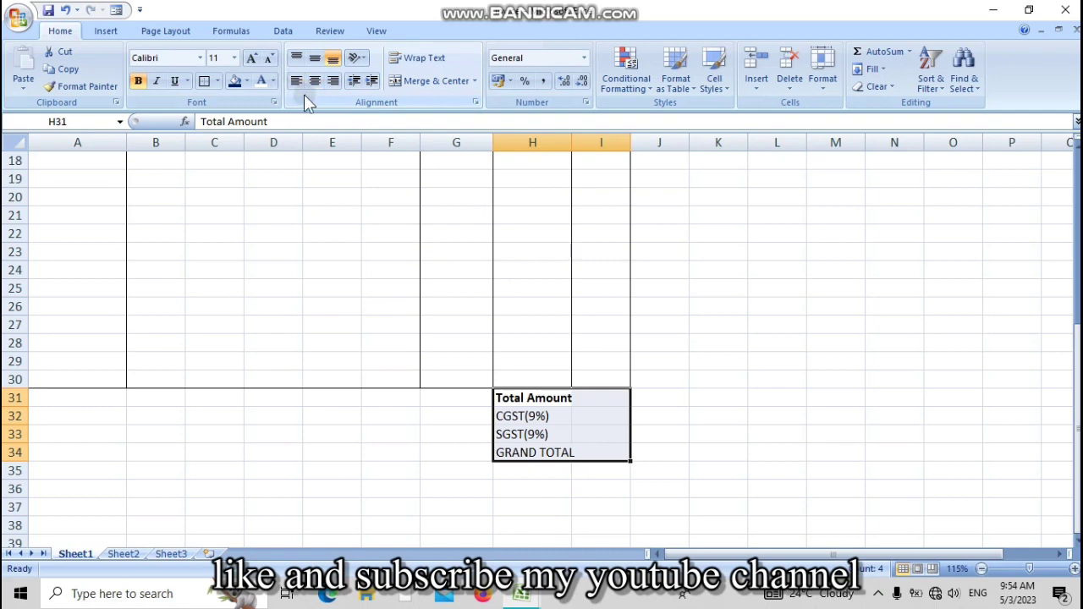
click(217, 82)
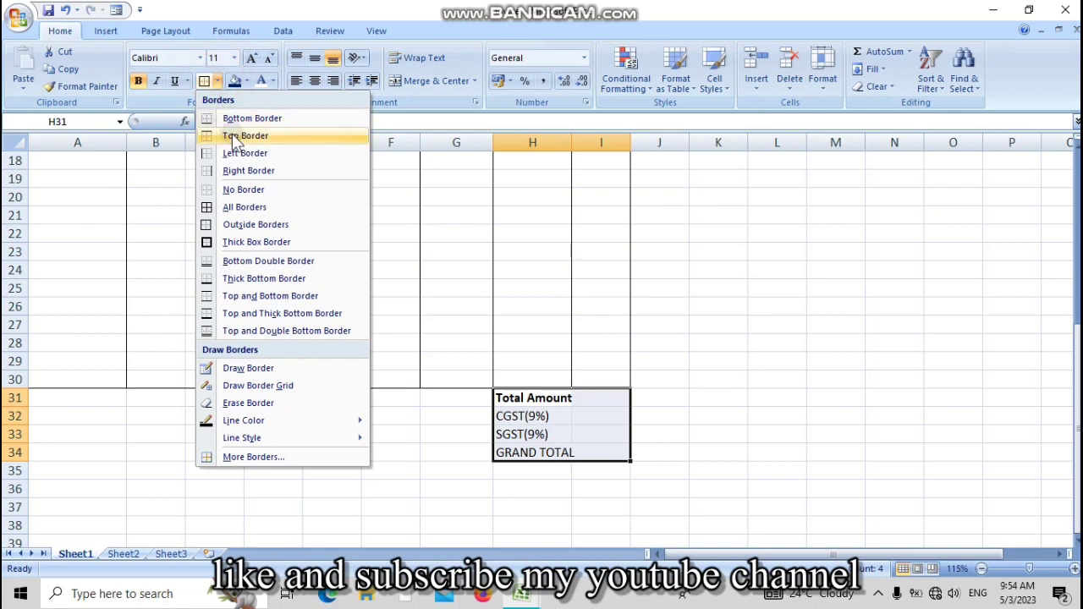
click(253, 218)
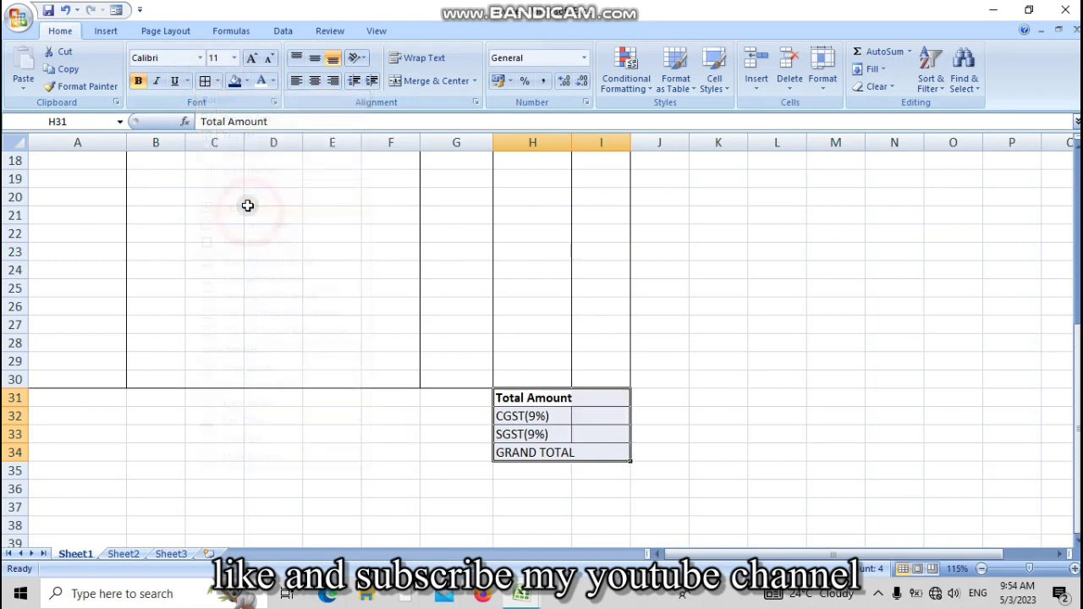
click(570, 416)
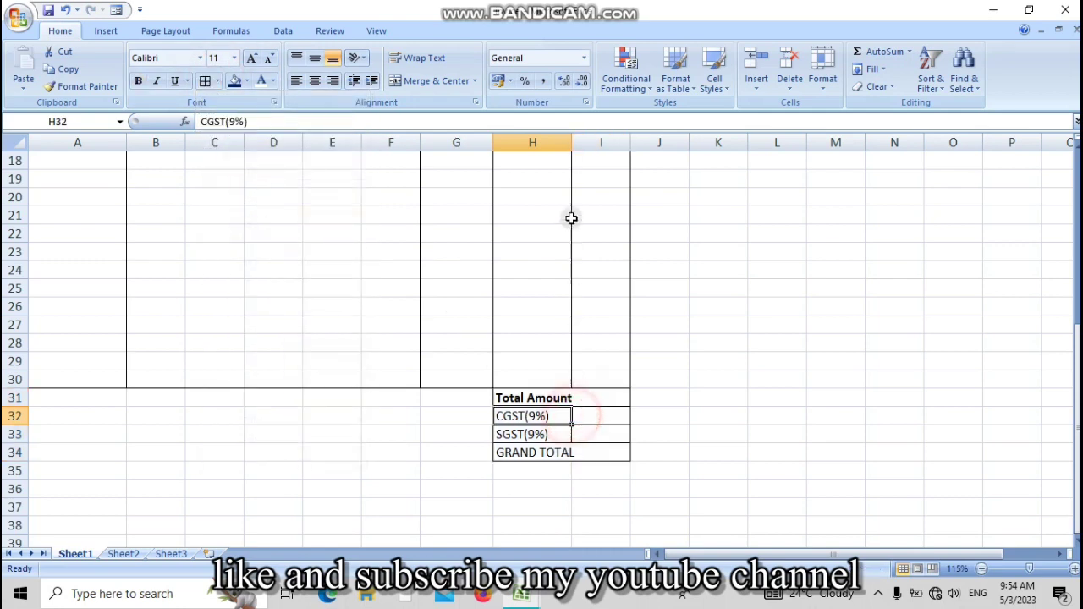
- Widen column H slightly and make the labels H31:H34 bold
drag(573, 142, 581, 142)
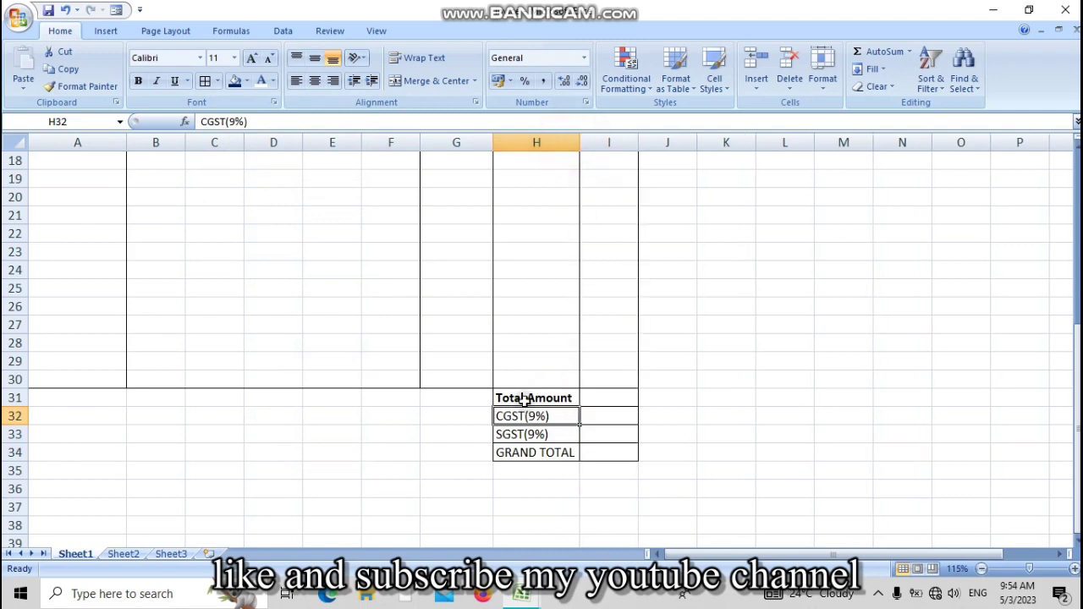
drag(525, 396, 520, 452)
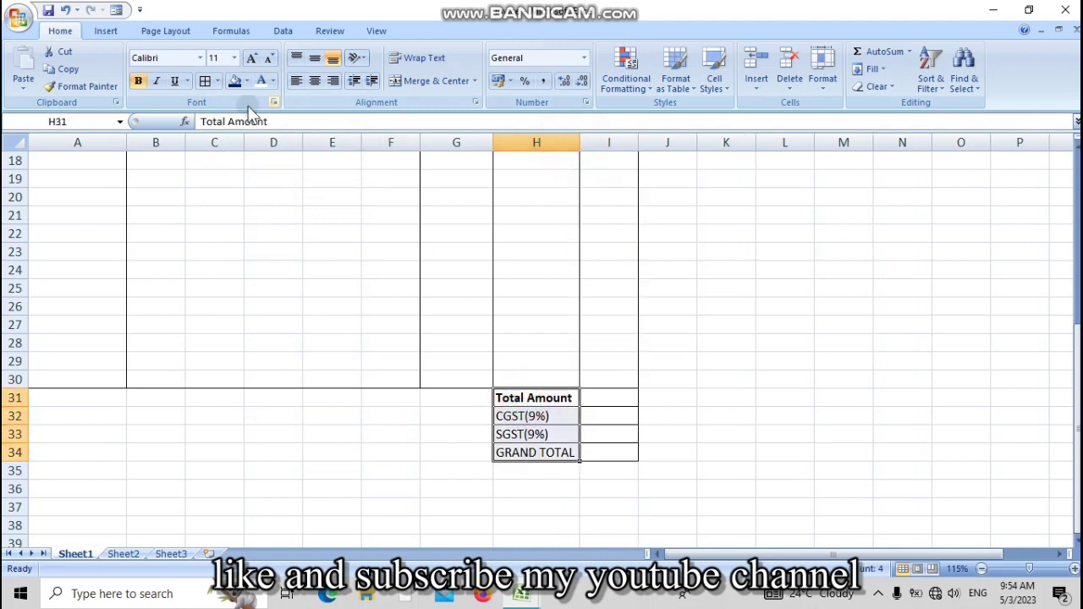
click(139, 82)
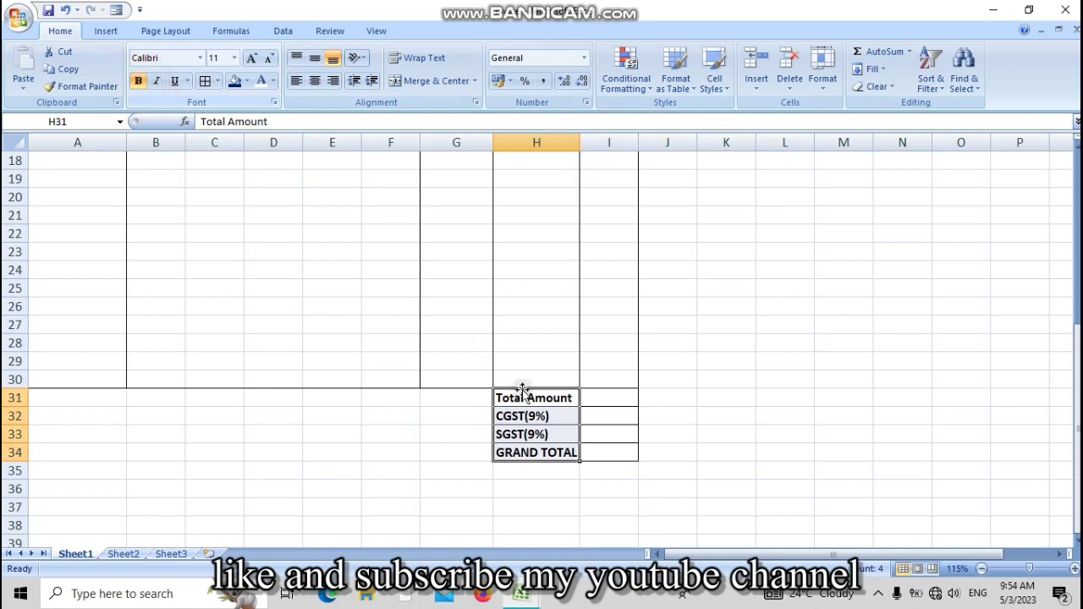
click(614, 433)
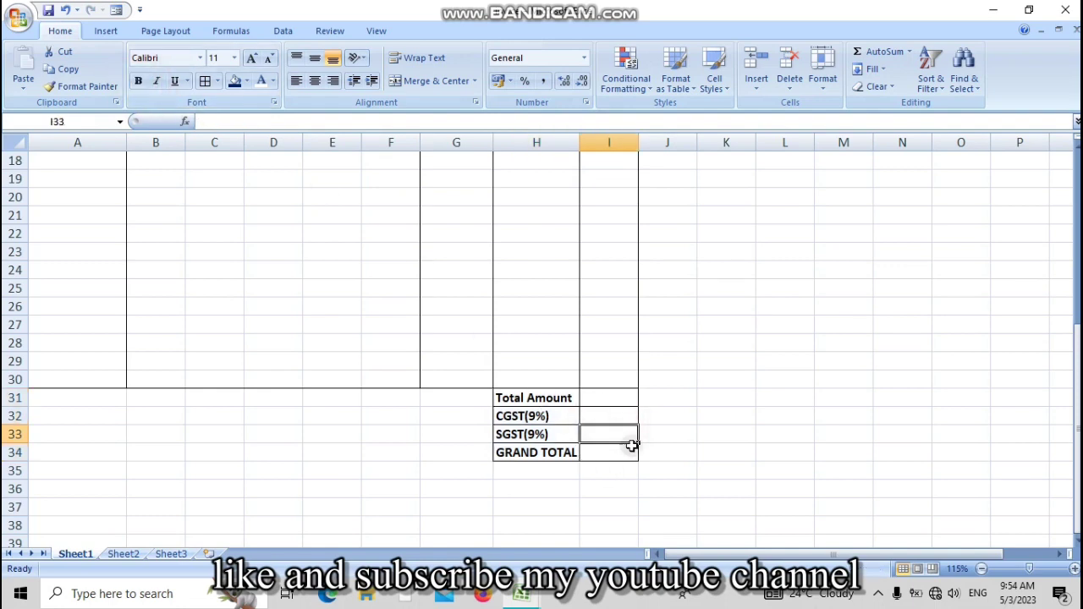
scroll(631, 446, down, 2)
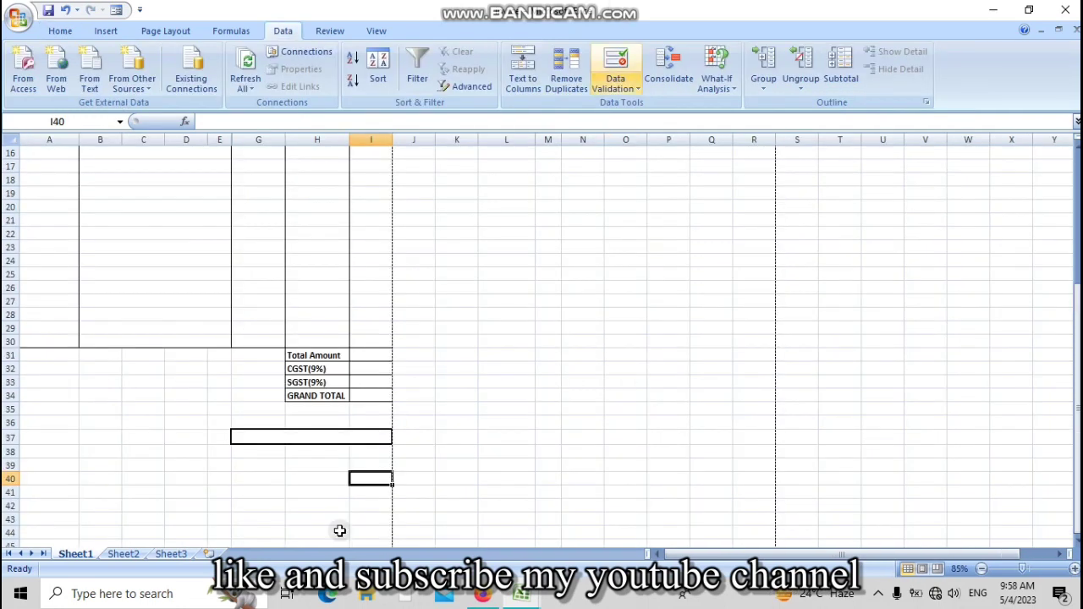
- Merge and centre G37:I37 and enter 'Authorised Signature'
scroll(374, 476, down, 2)
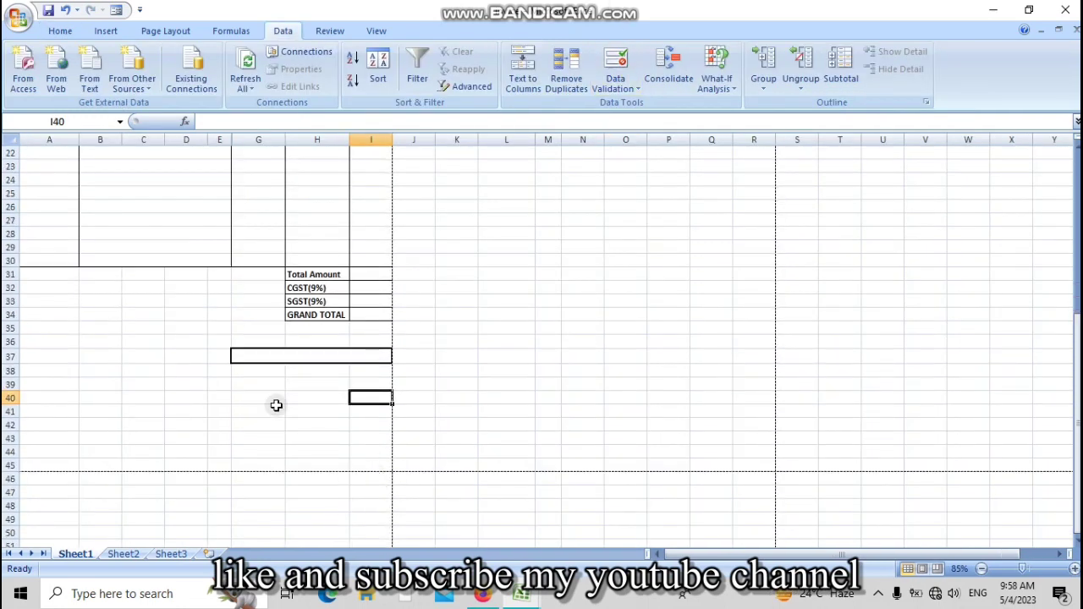
click(254, 354)
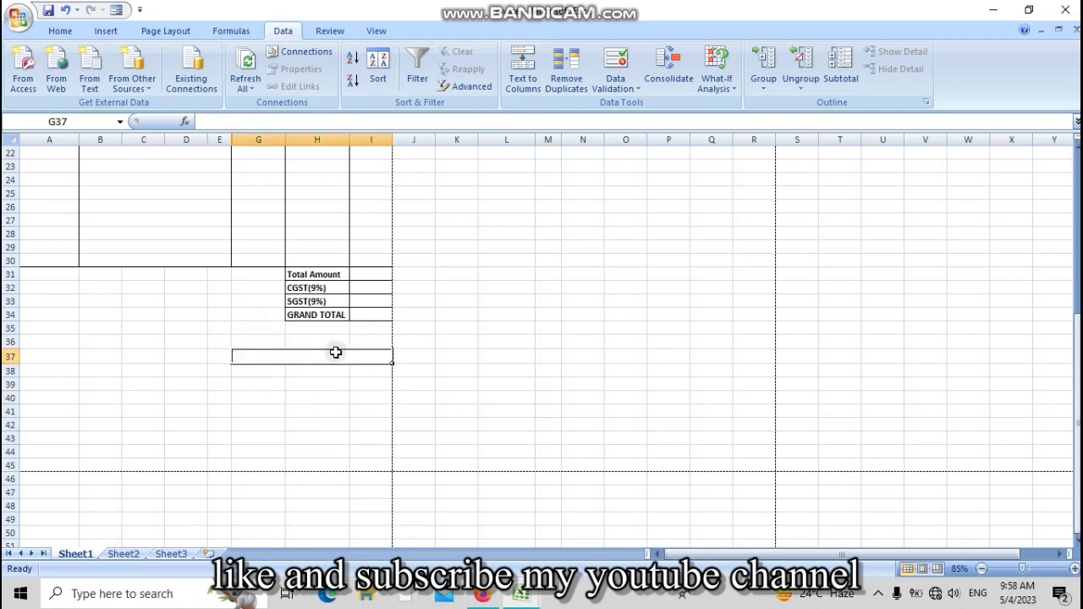
click(63, 30)
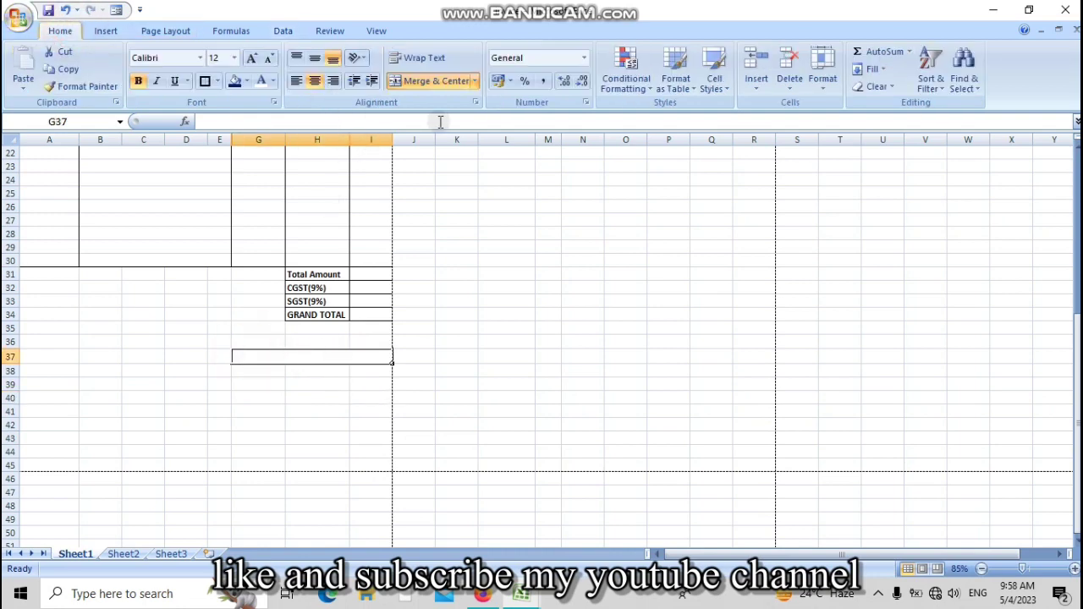
click(436, 81)
click(436, 81)
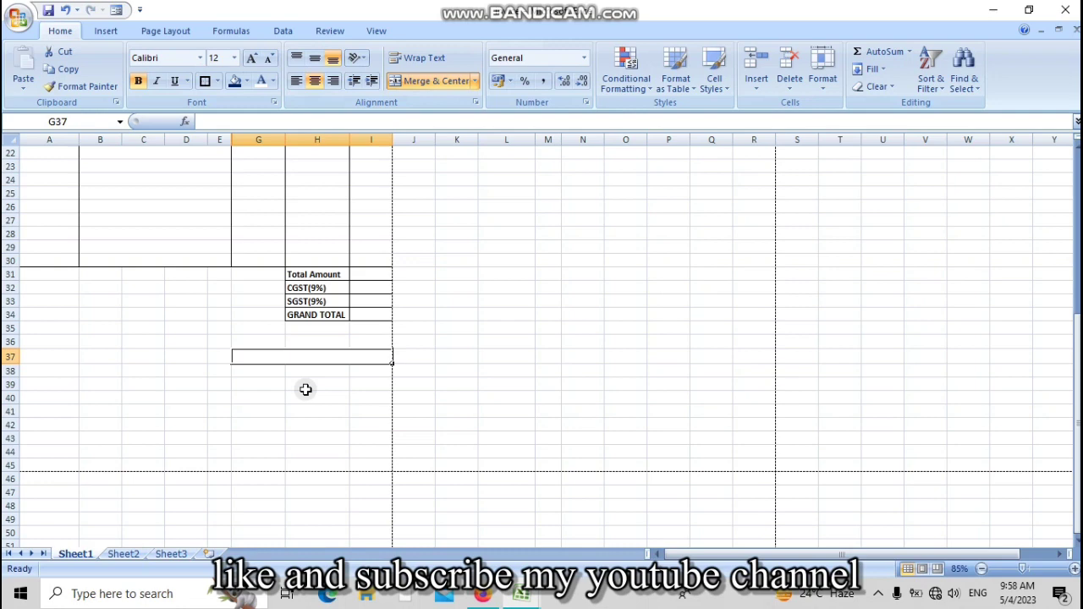
text(Authorised)
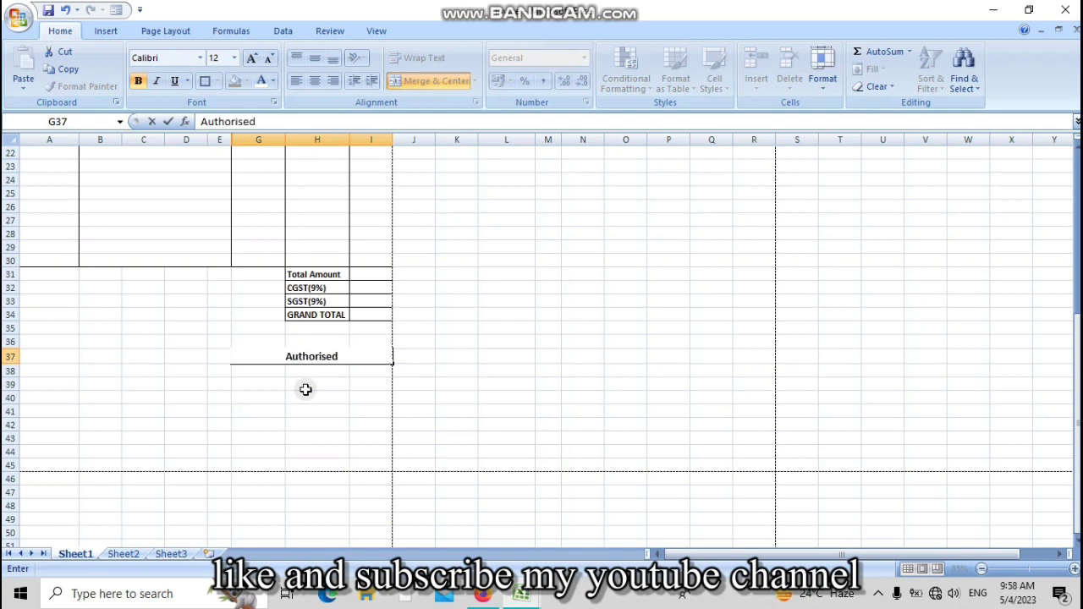
text(gn)
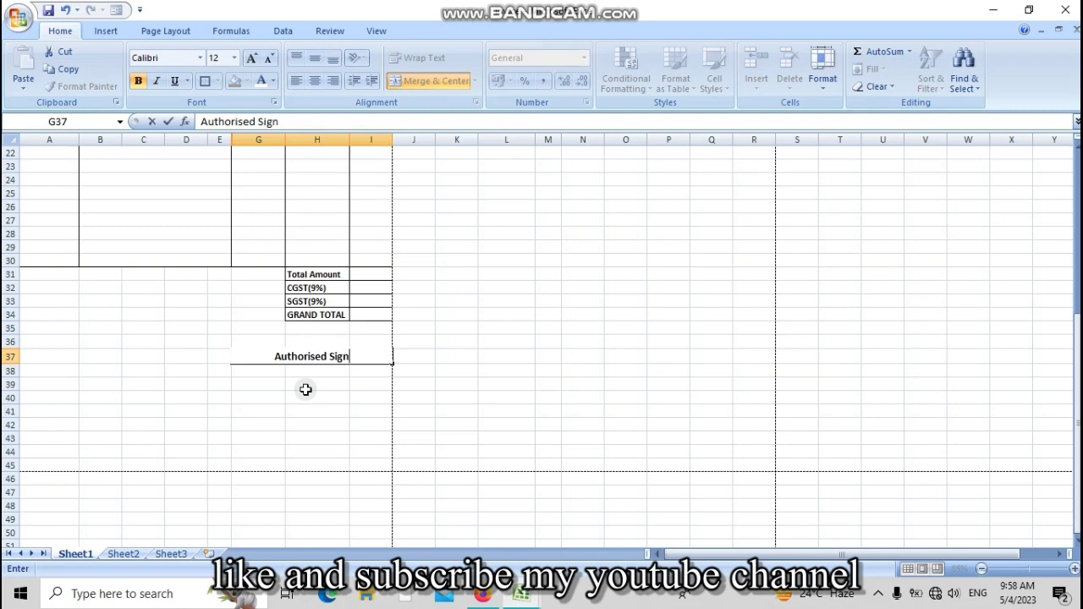
text(ature)
key(Return)
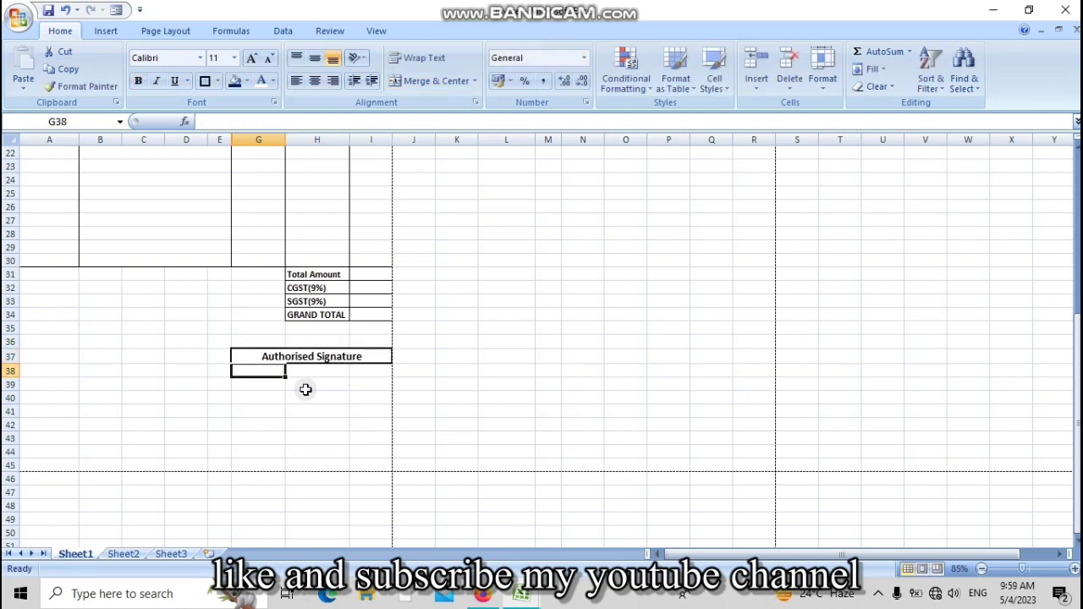
- Select the Authorised Signature cell and check the signature box layout
click(307, 394)
click(296, 356)
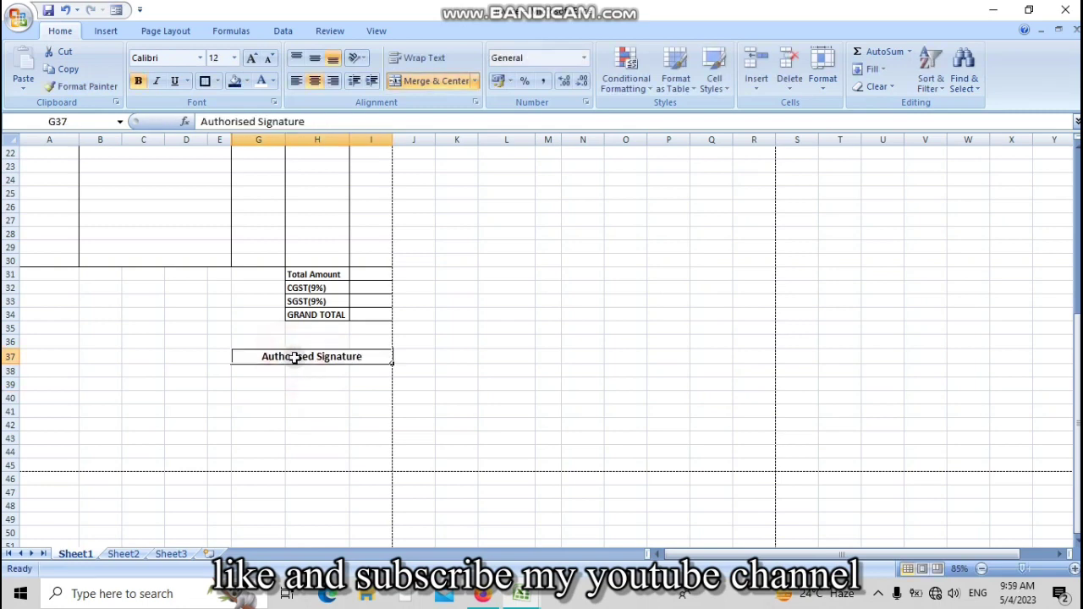
scroll(295, 358, up, 4)
scroll(294, 358, up, 3)
scroll(342, 498, down, 4)
click(342, 505)
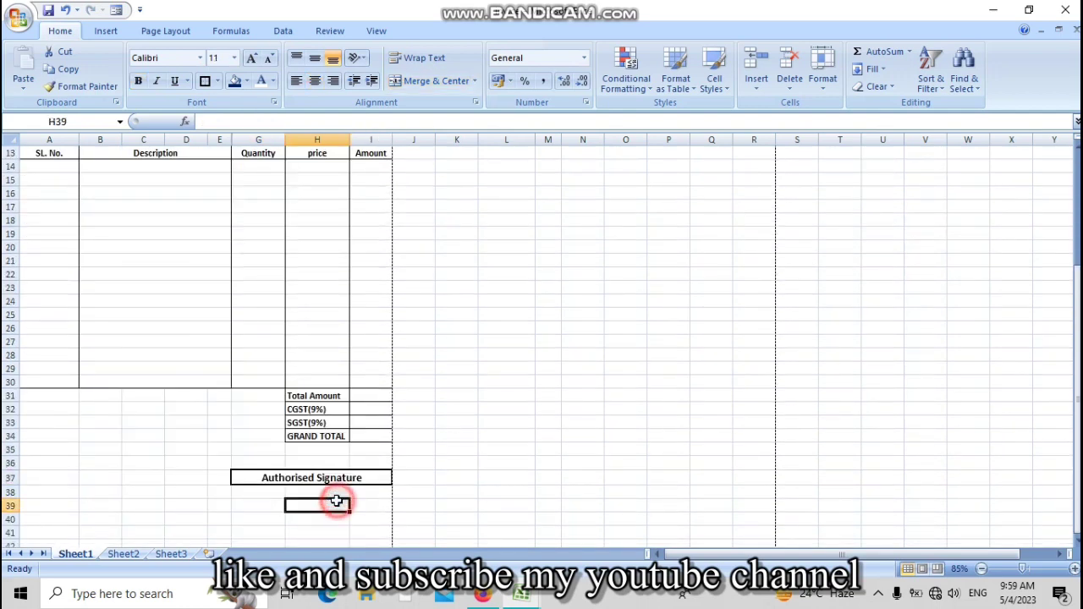
scroll(287, 468, up, 3)
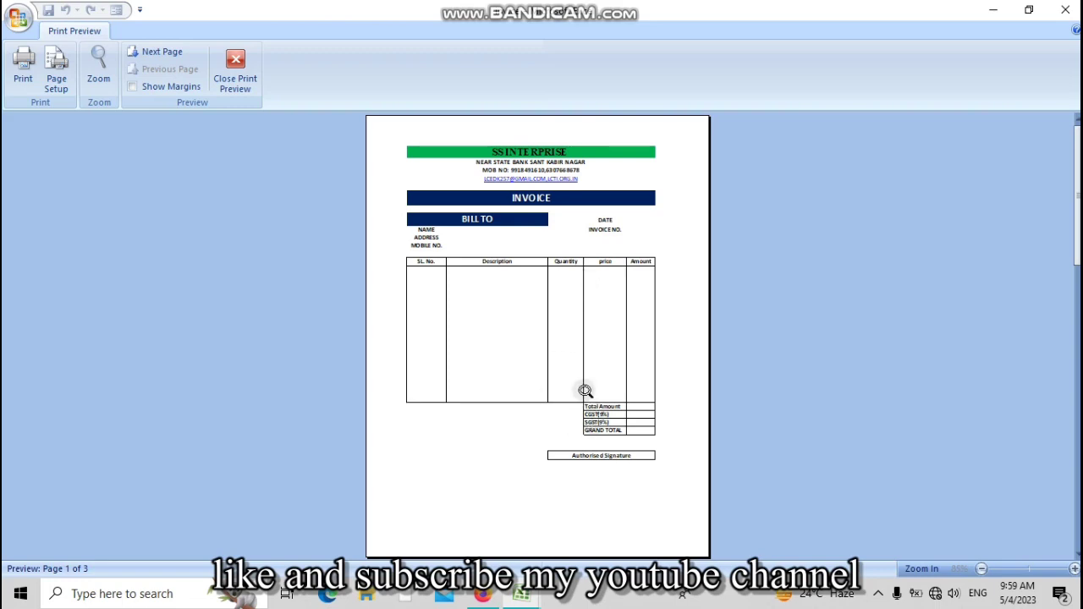
- Close Print Preview and shrink the SS INTERPRISE title font from 18 to 12
key(Escape)
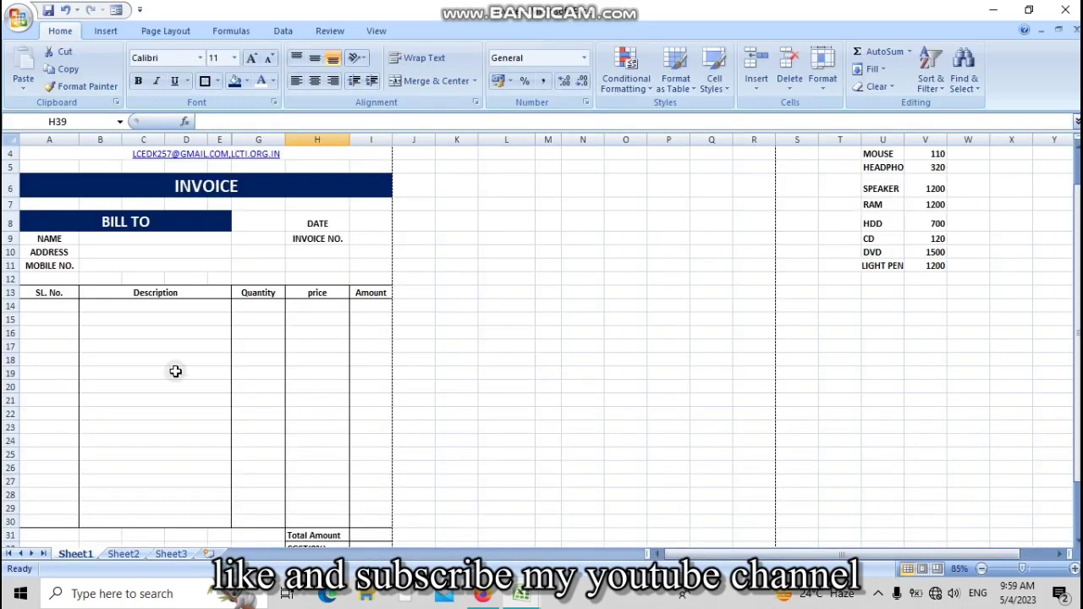
scroll(176, 371, up, 1)
click(232, 161)
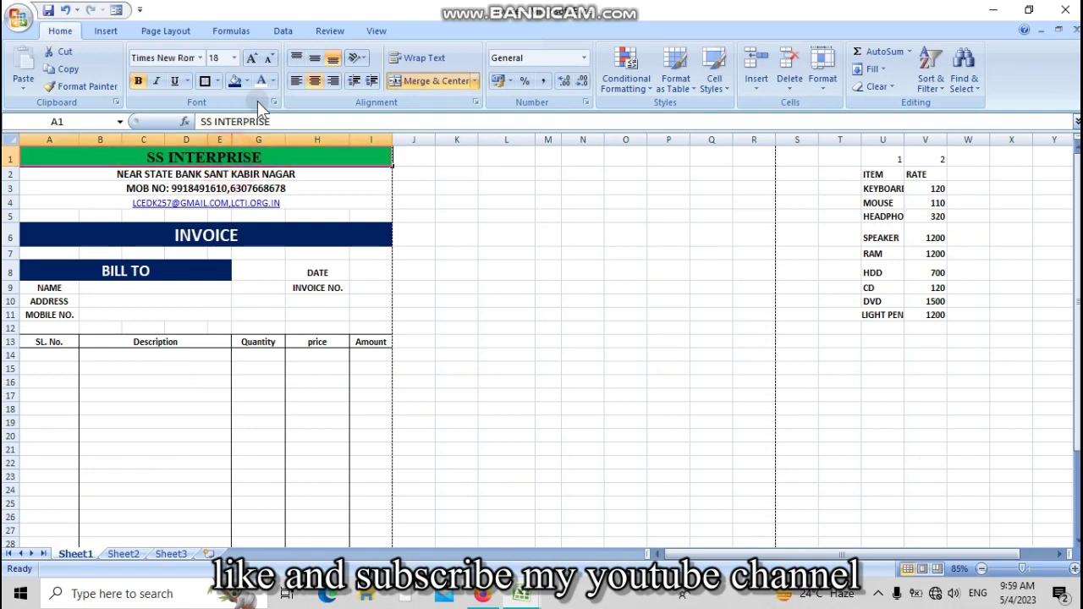
click(269, 63)
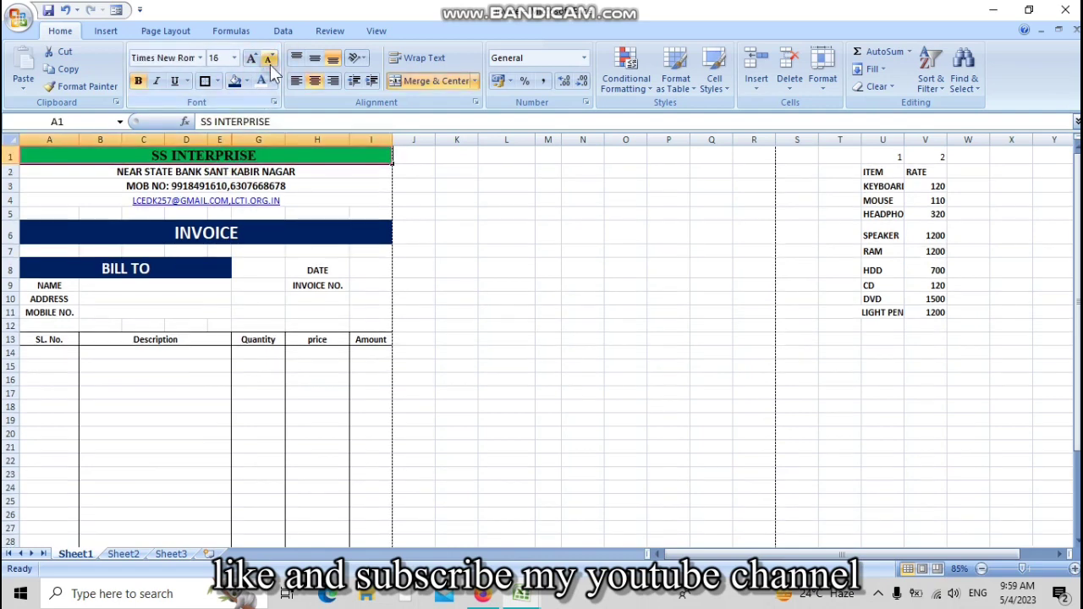
click(269, 61)
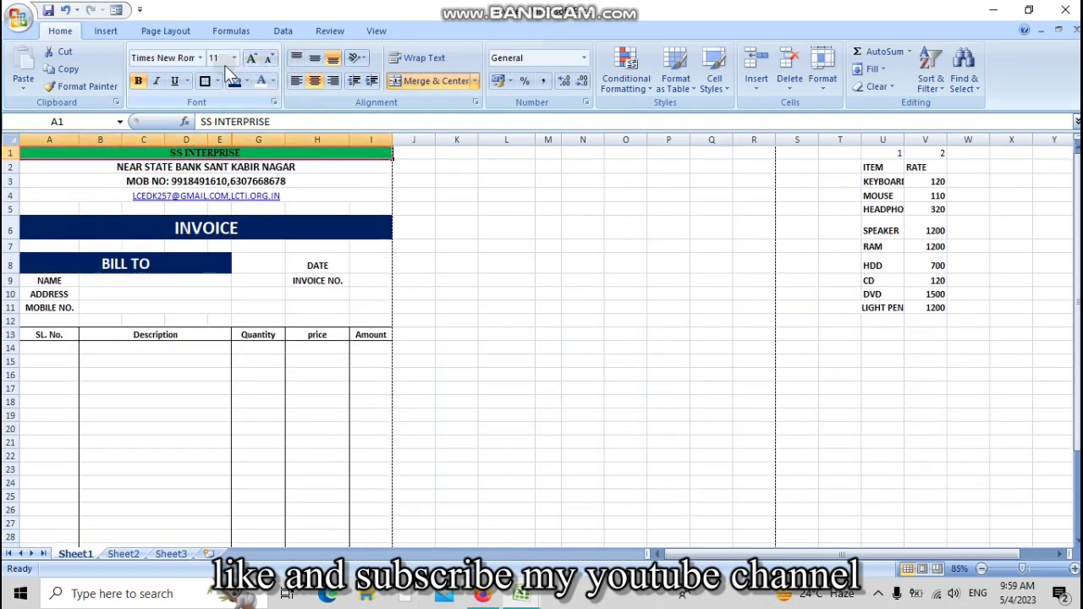
click(267, 60)
click(240, 416)
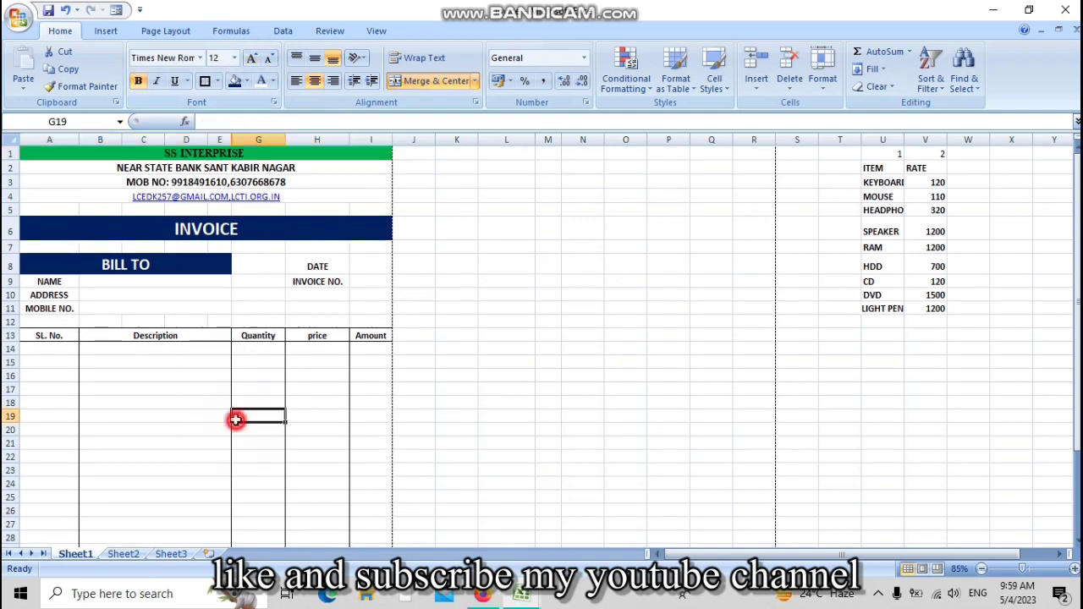
scroll(240, 416, down, 2)
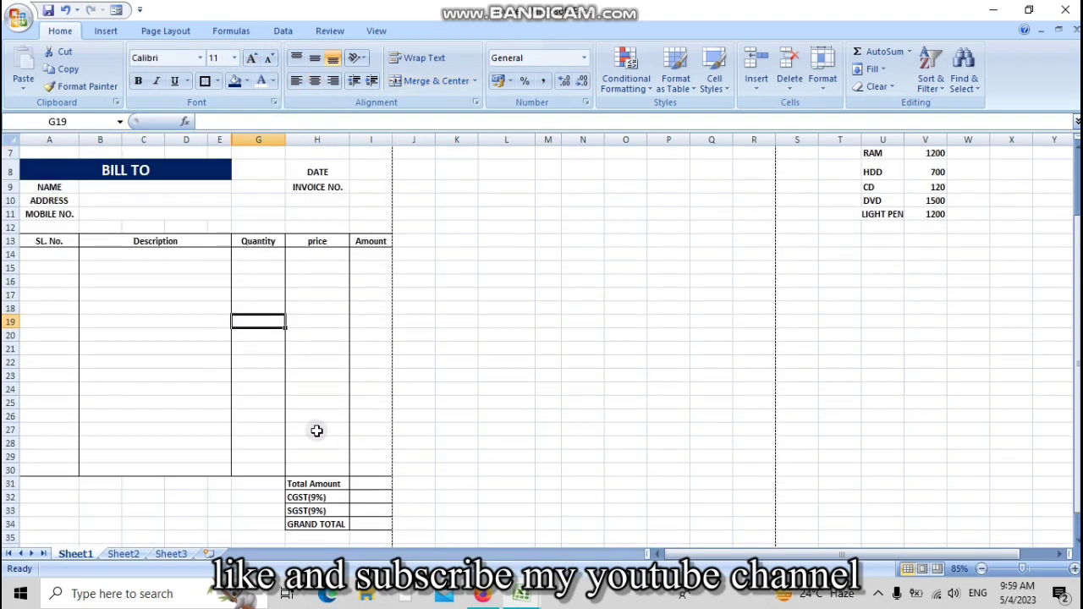
- Select the merged Description cells B14:E30
click(152, 255)
click(150, 268)
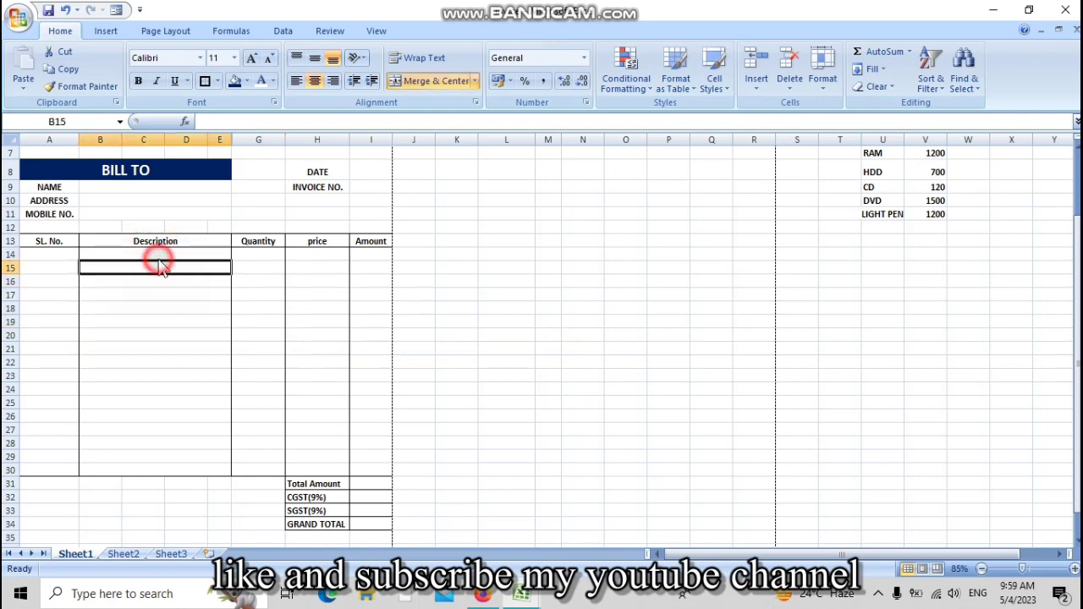
click(155, 256)
click(155, 271)
click(151, 294)
click(150, 349)
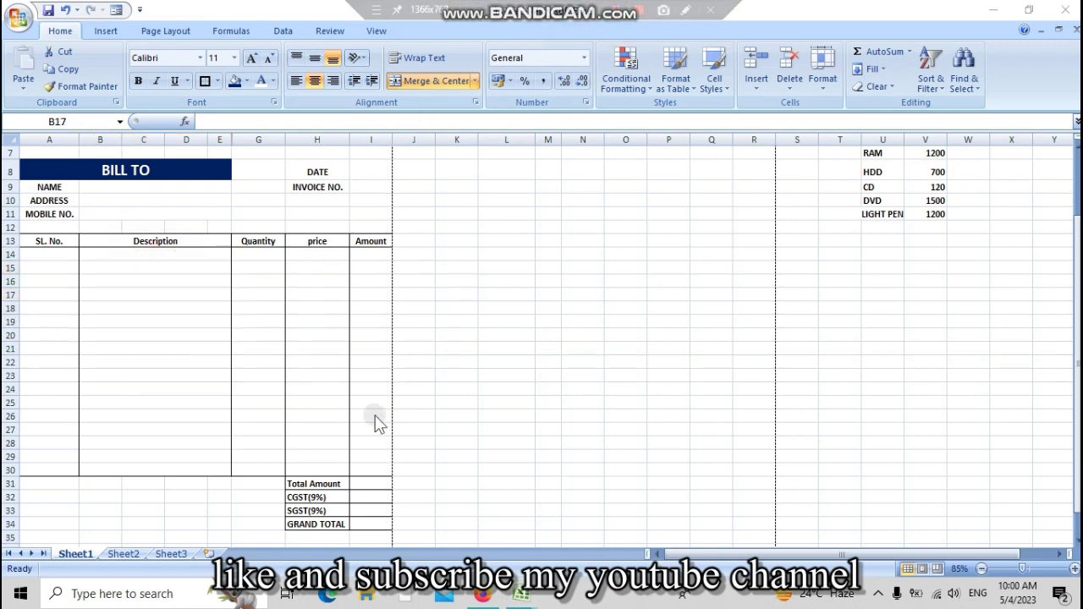
scroll(373, 424, down, 3)
scroll(339, 403, up, 5)
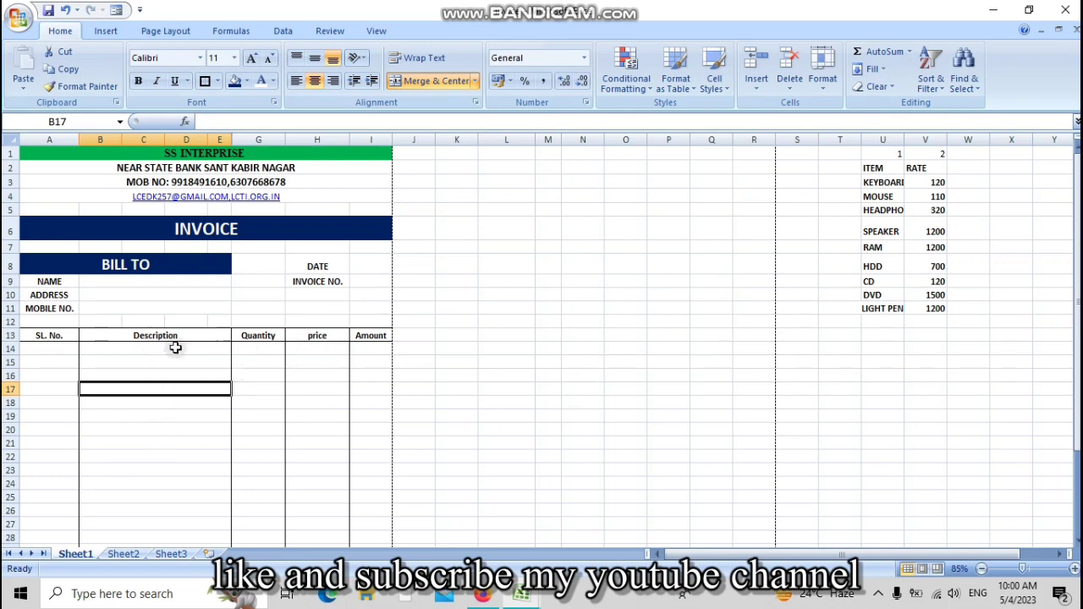
drag(175, 348, 180, 511)
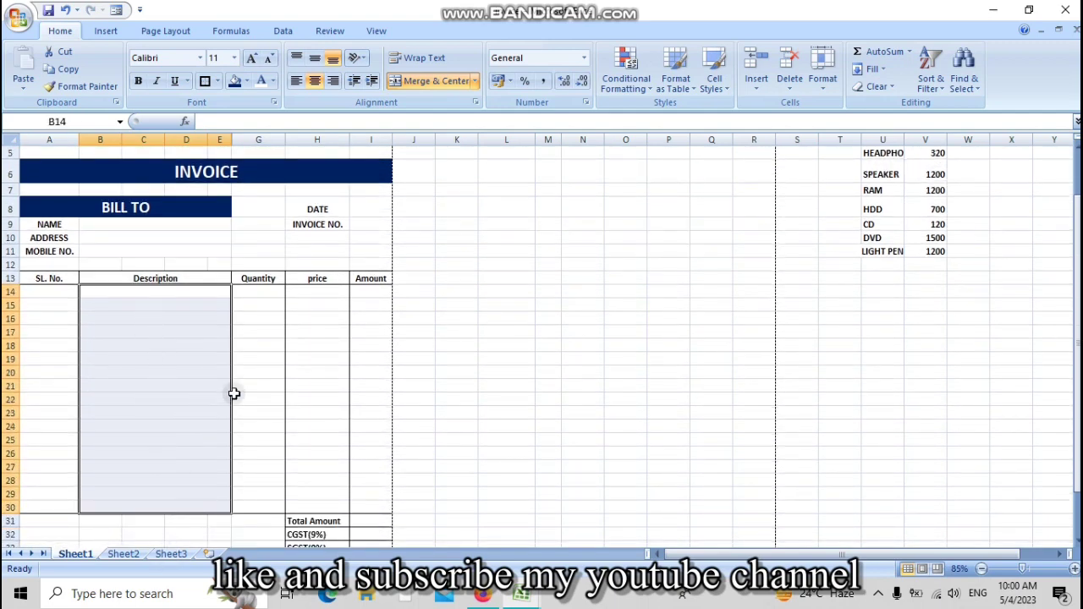
scroll(233, 394, up, 2)
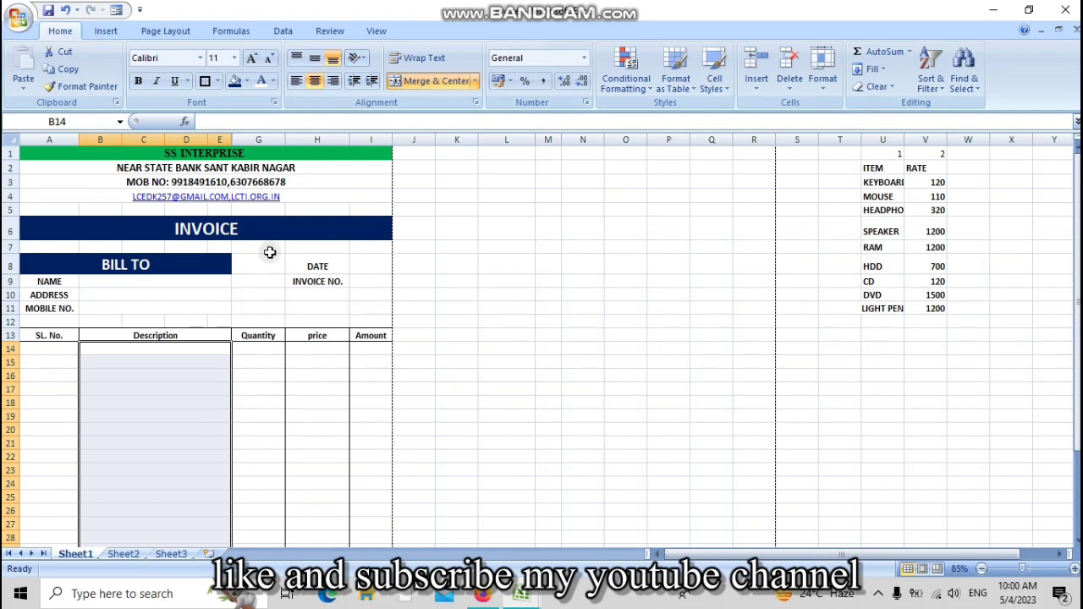
- Add a List data validation with source U3:U11 to the Description cells
click(273, 36)
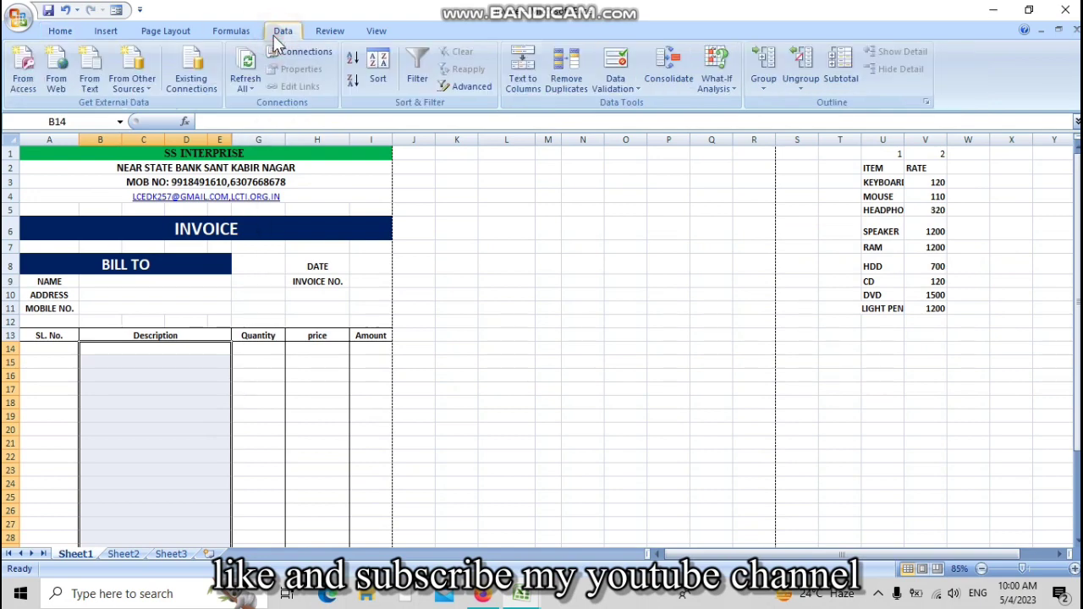
click(617, 84)
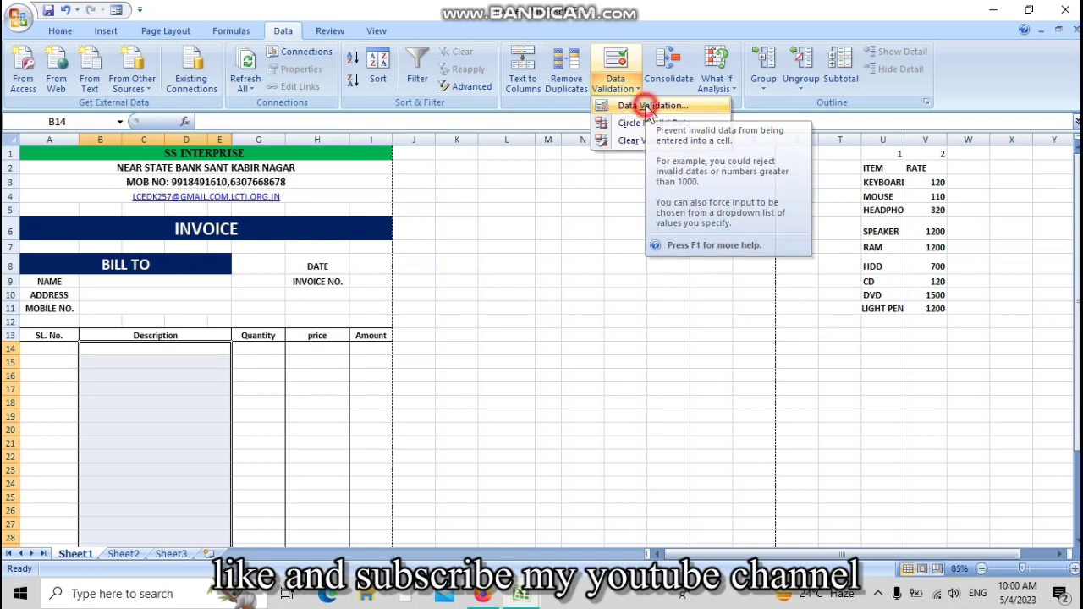
click(647, 107)
click(500, 277)
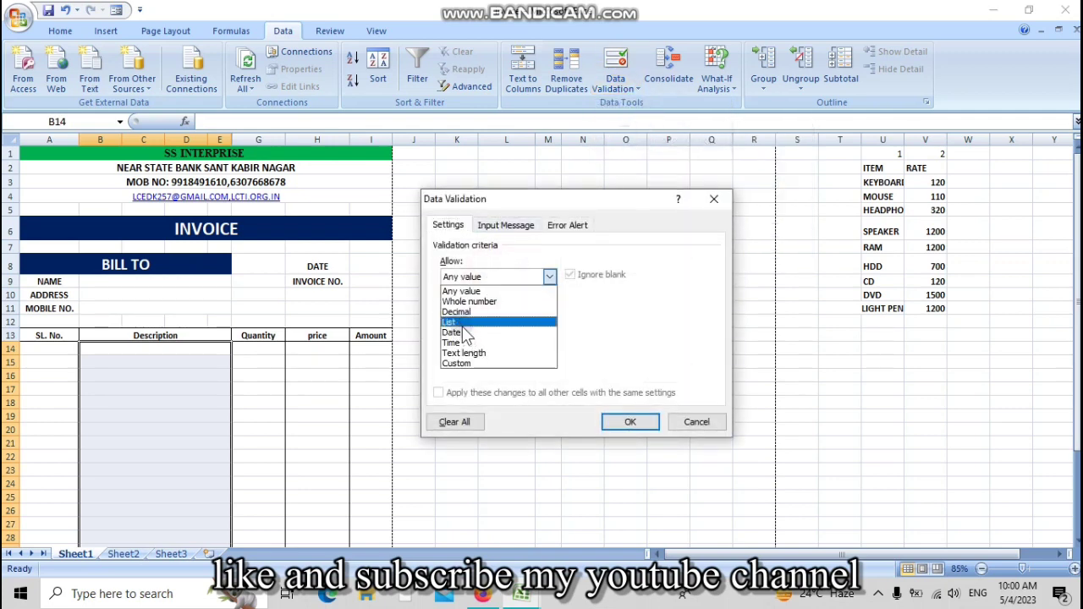
click(463, 324)
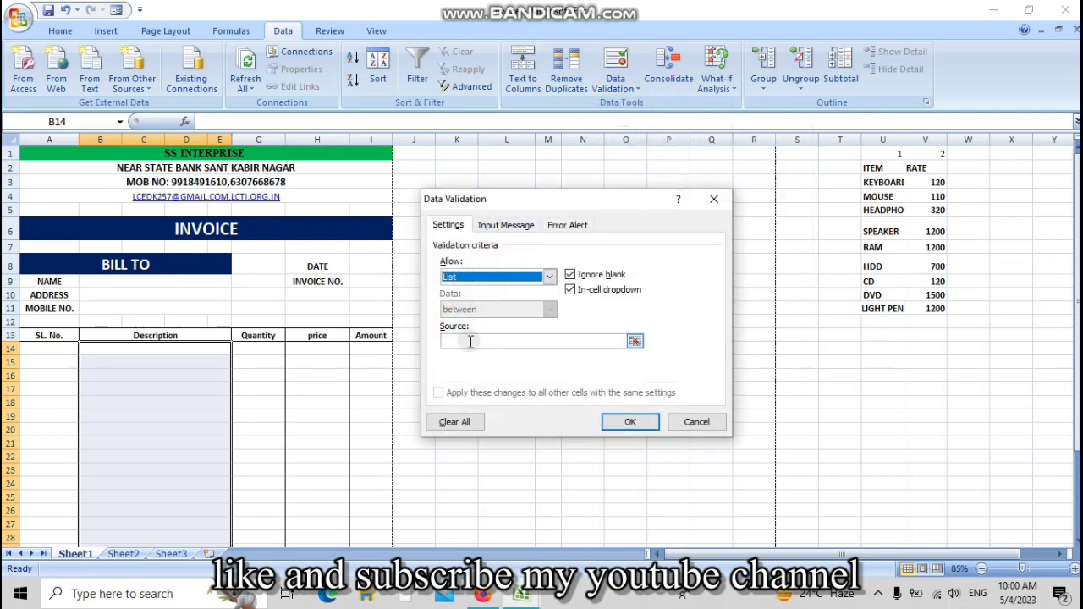
click(471, 341)
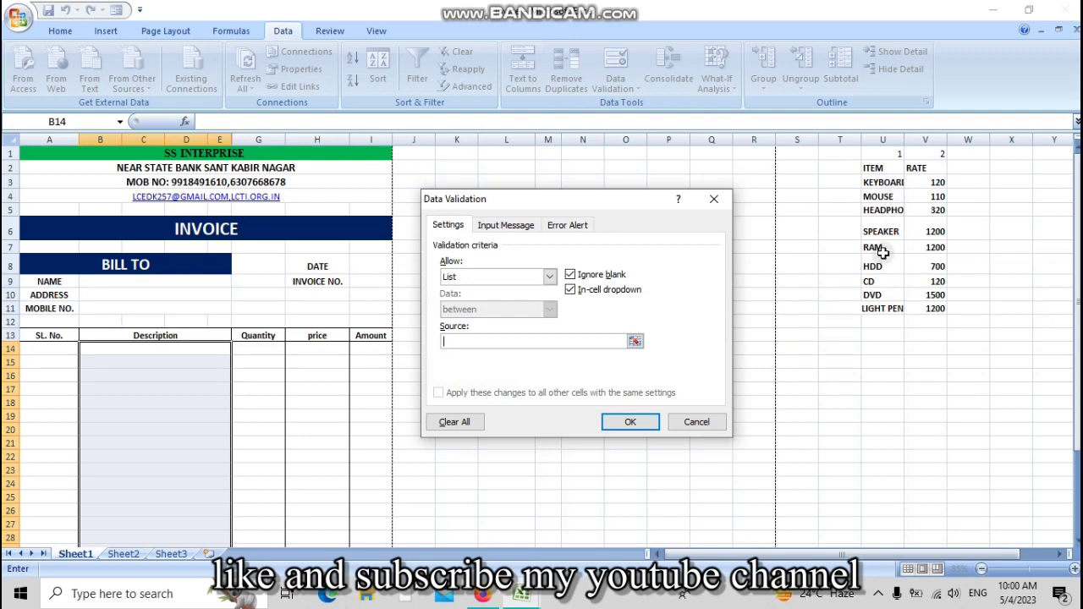
click(884, 183)
drag(884, 183, 882, 310)
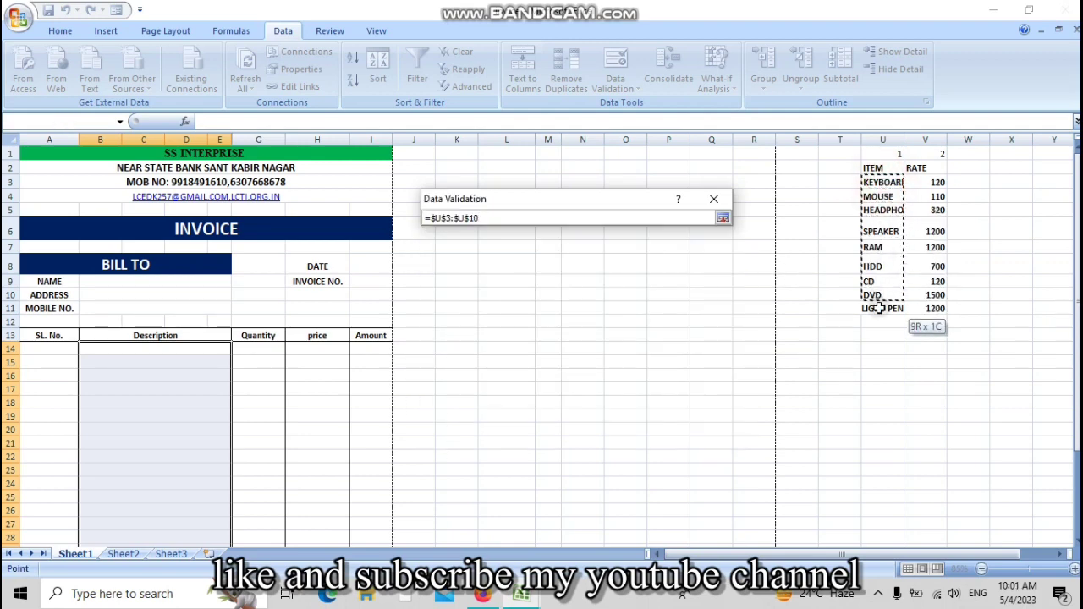
click(641, 422)
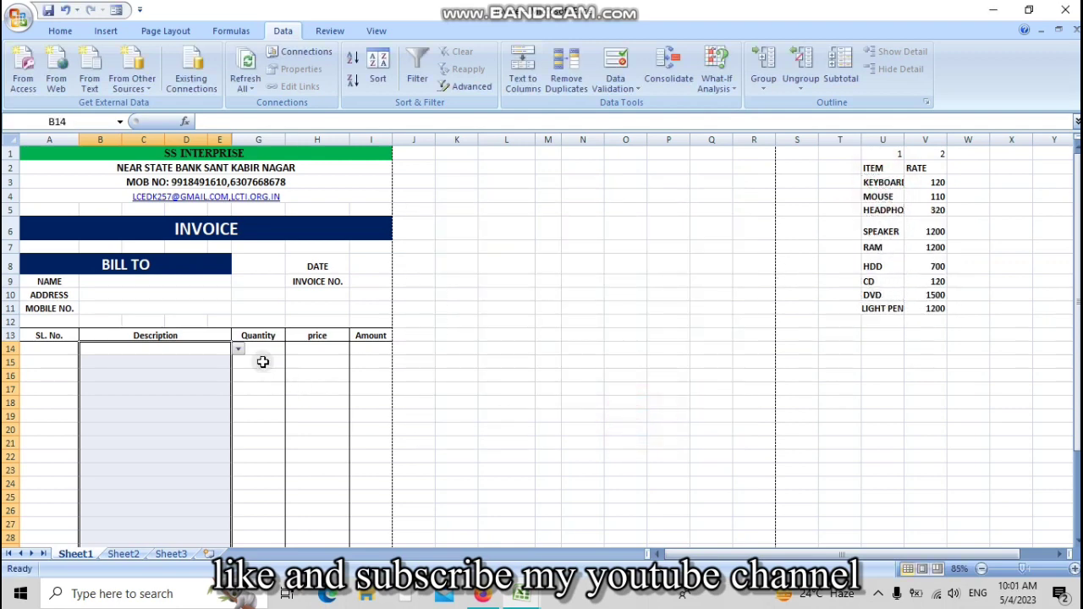
- Choose HEADPHONE from B14's dropdown
click(238, 349)
click(178, 378)
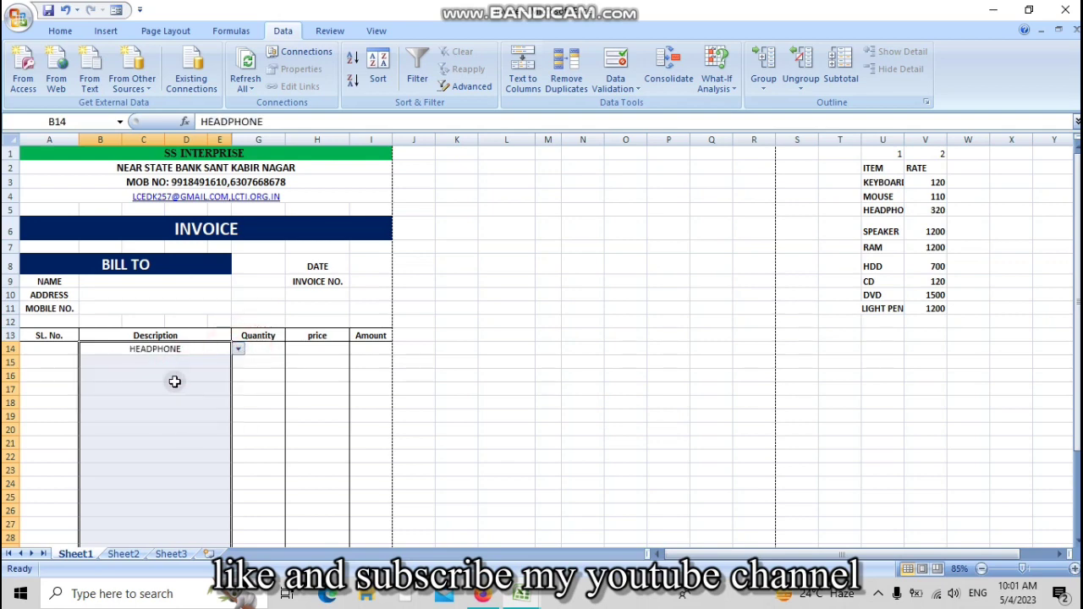
click(143, 391)
click(144, 350)
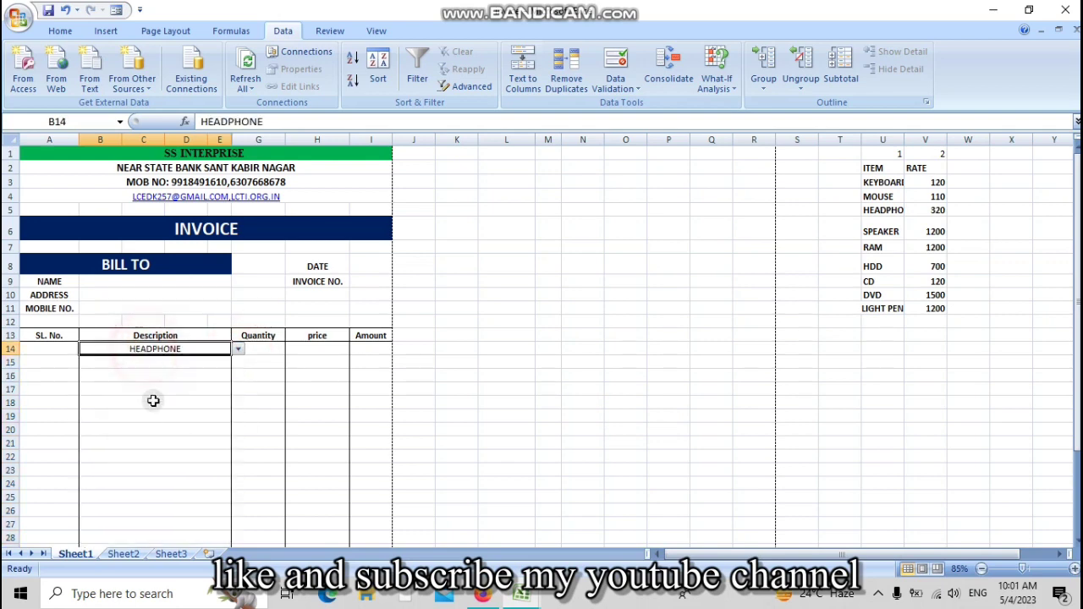
click(152, 401)
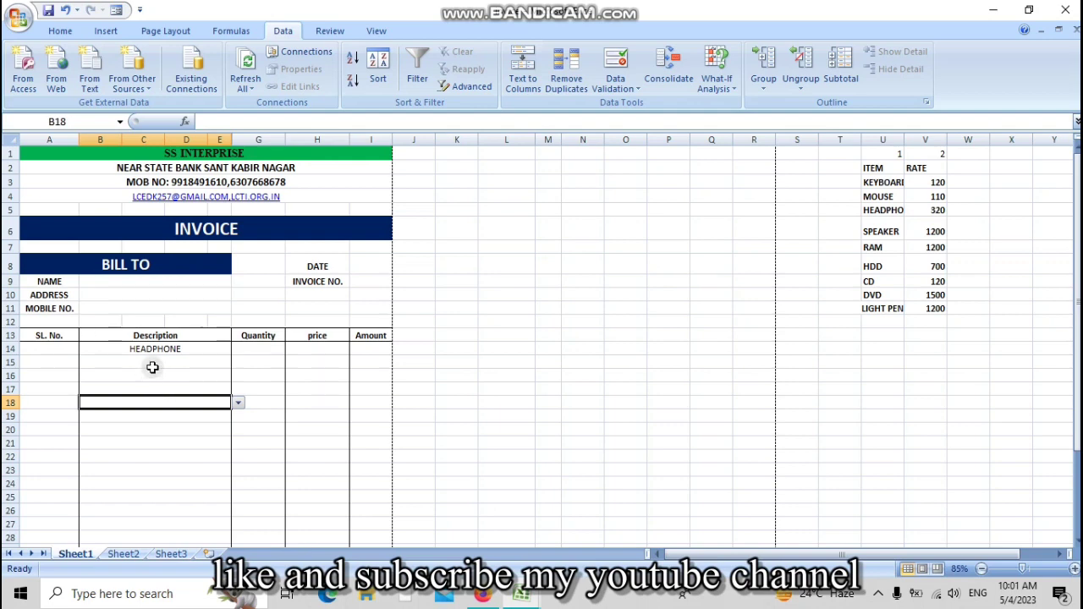
click(158, 353)
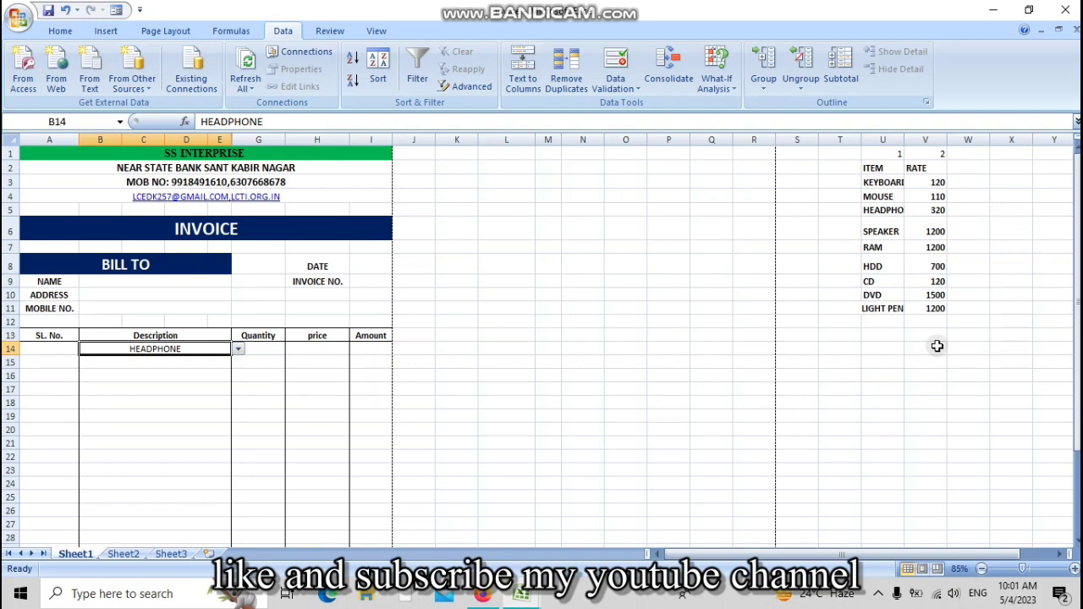
- AutoFit column U to the item names and move the ITEM/RATE table from U2:V11 to P2:Q11
ctrl+scroll(937, 346, up, 1)
scroll(1004, 365, up, 1)
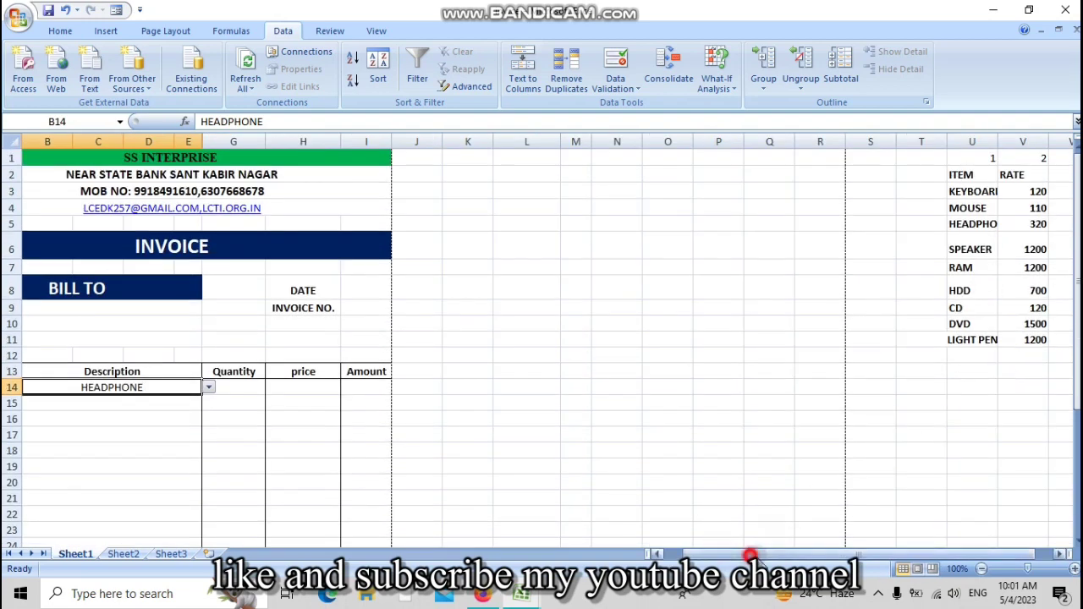
drag(750, 556, 766, 556)
double_click(948, 141)
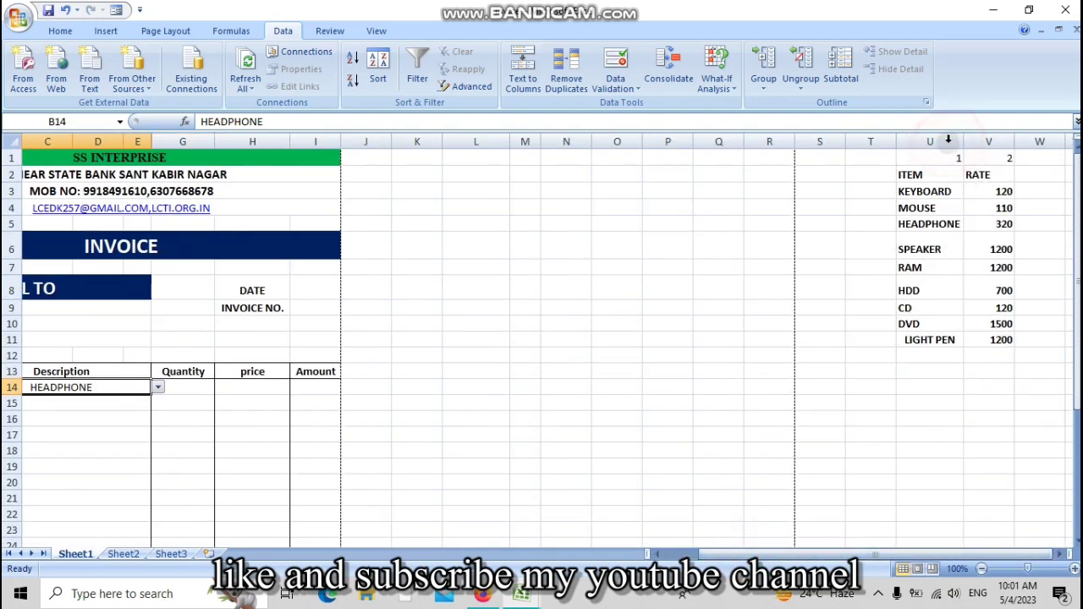
drag(910, 176, 999, 336)
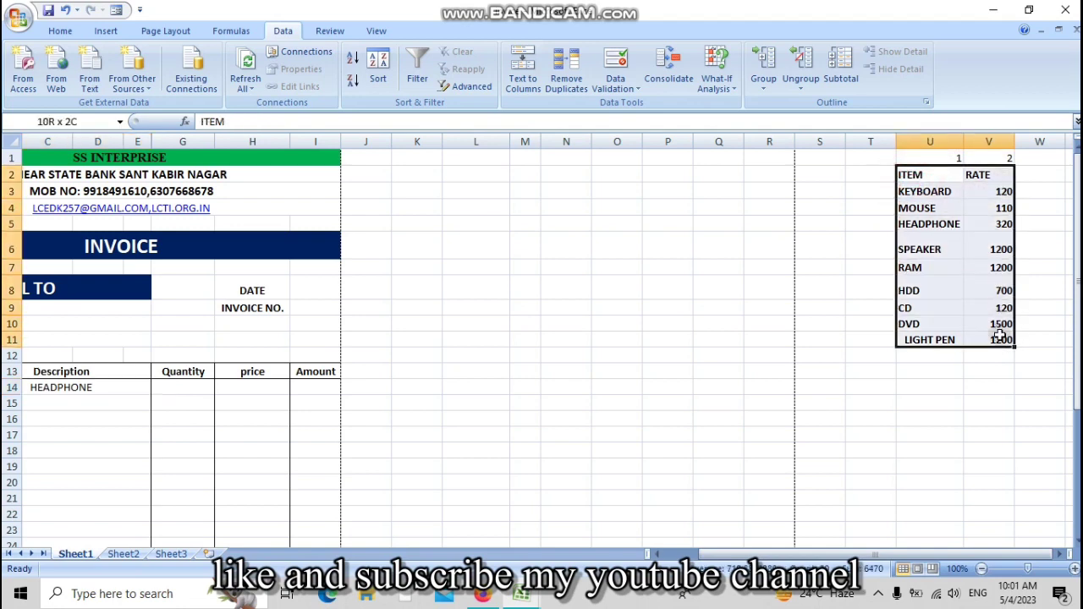
mouse_move(897, 254)
mouse_down()
mouse_move(662, 264)
mouse_move(664, 254)
mouse_up()
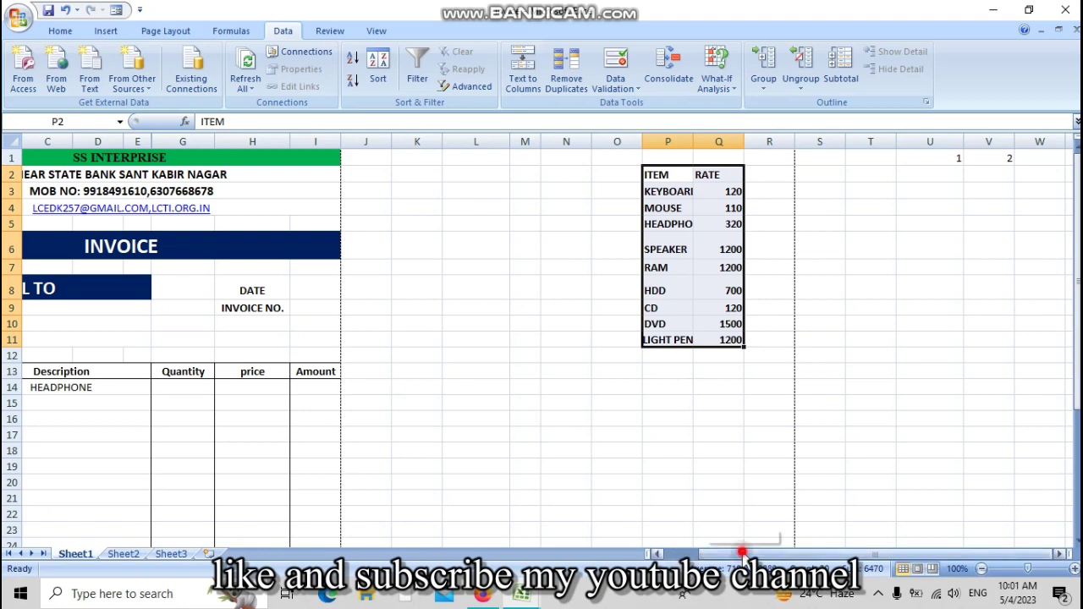
drag(742, 555, 707, 556)
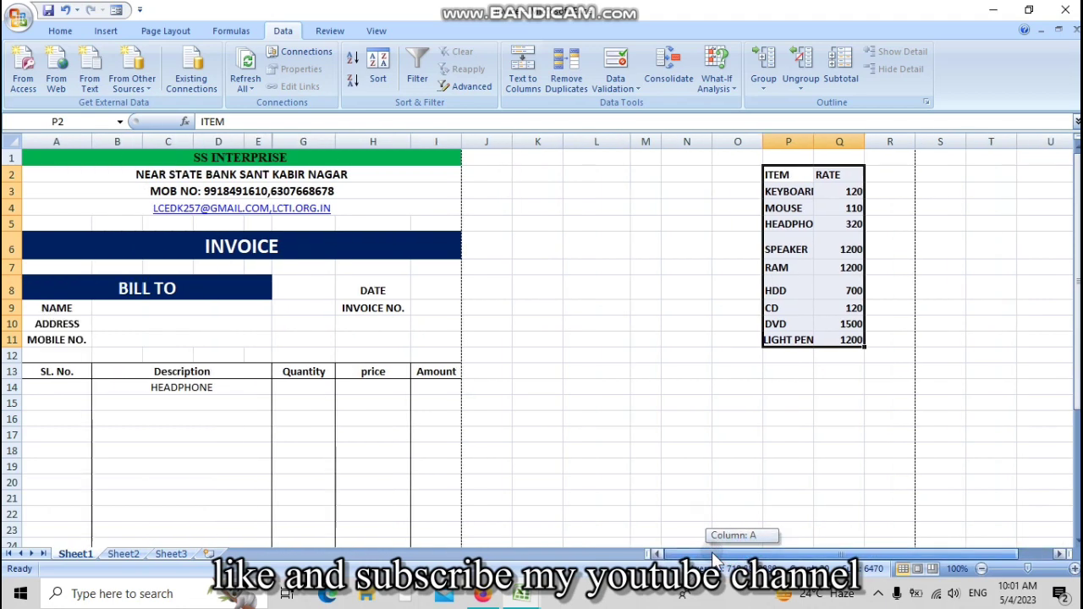
- Begin an =IFERROR( formula in price cell H14
click(358, 387)
ctrl+scroll(398, 408, up, 1)
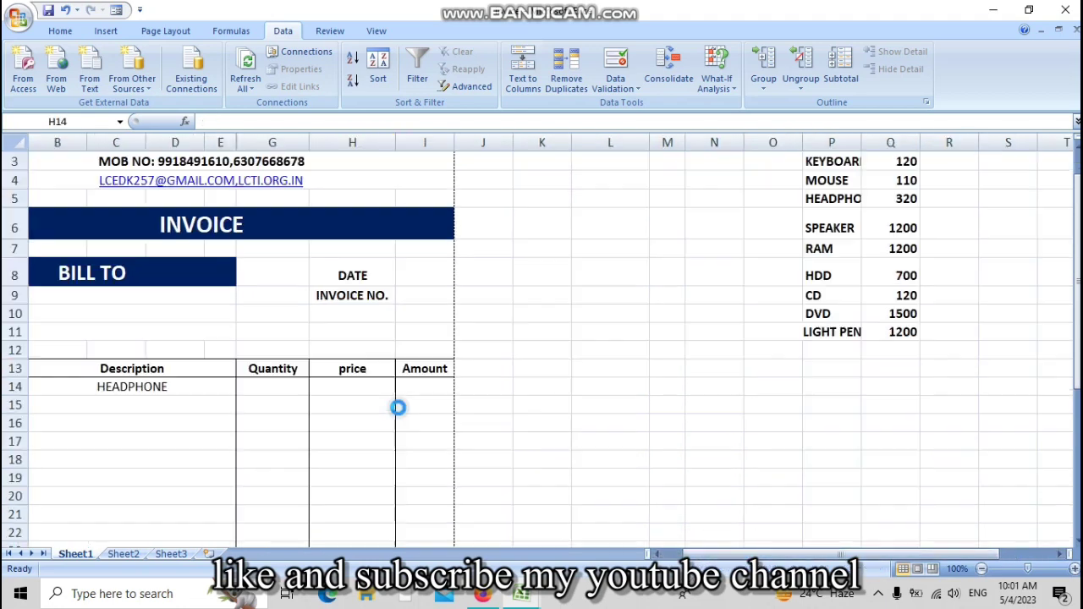
ctrl+scroll(398, 408, up, 1)
scroll(399, 407, up, 1)
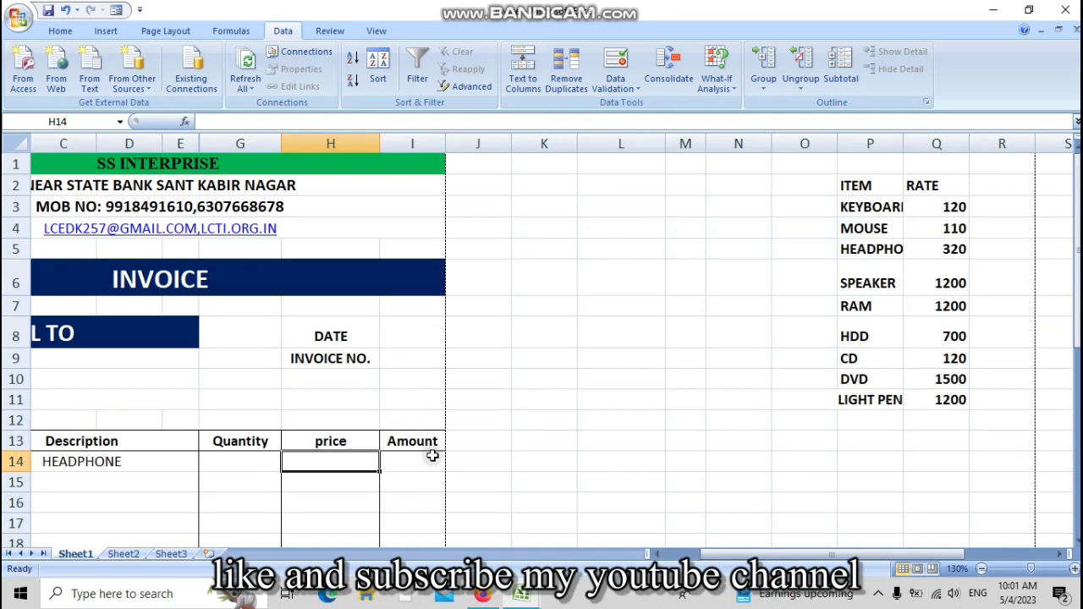
text(=i)
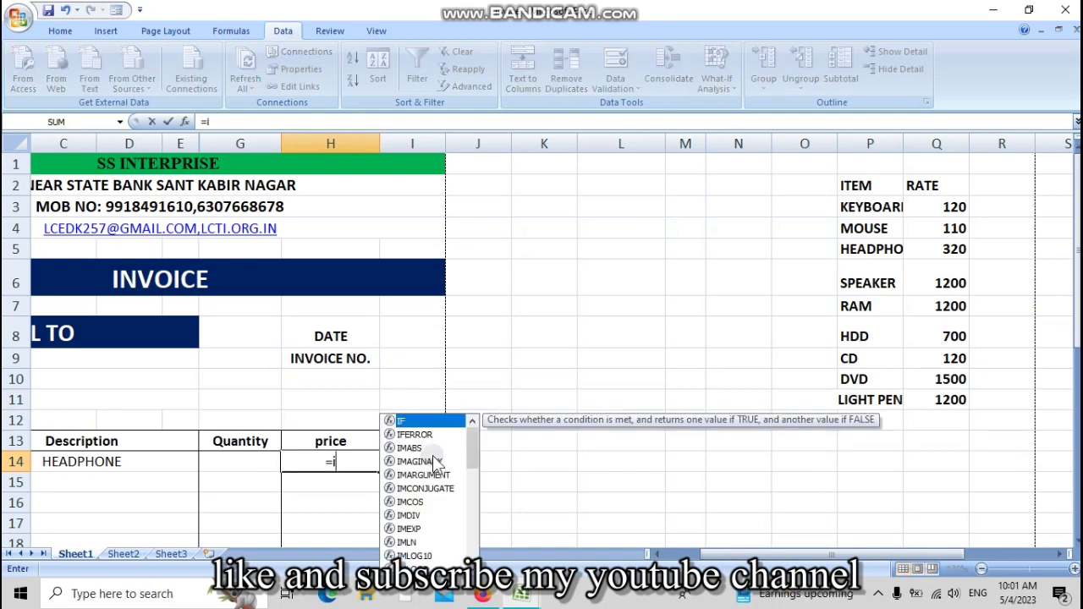
text(fer)
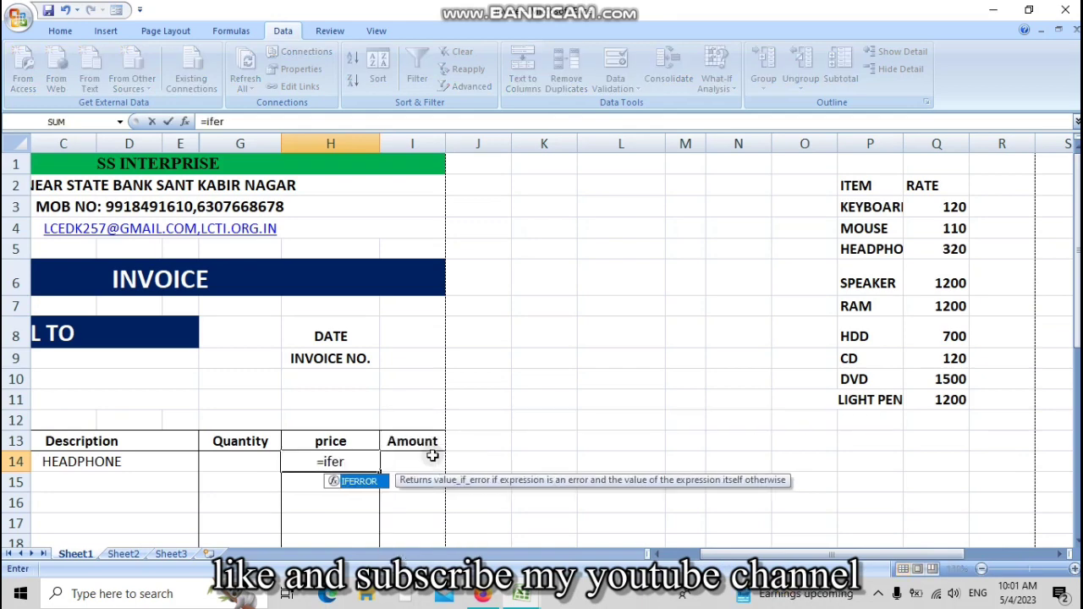
key(Tab)
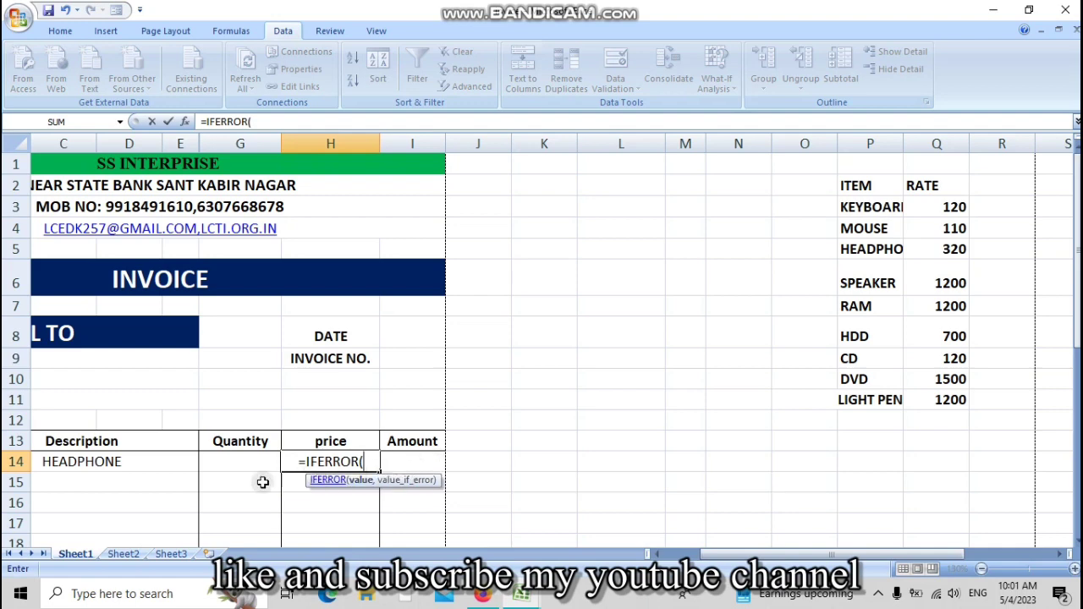
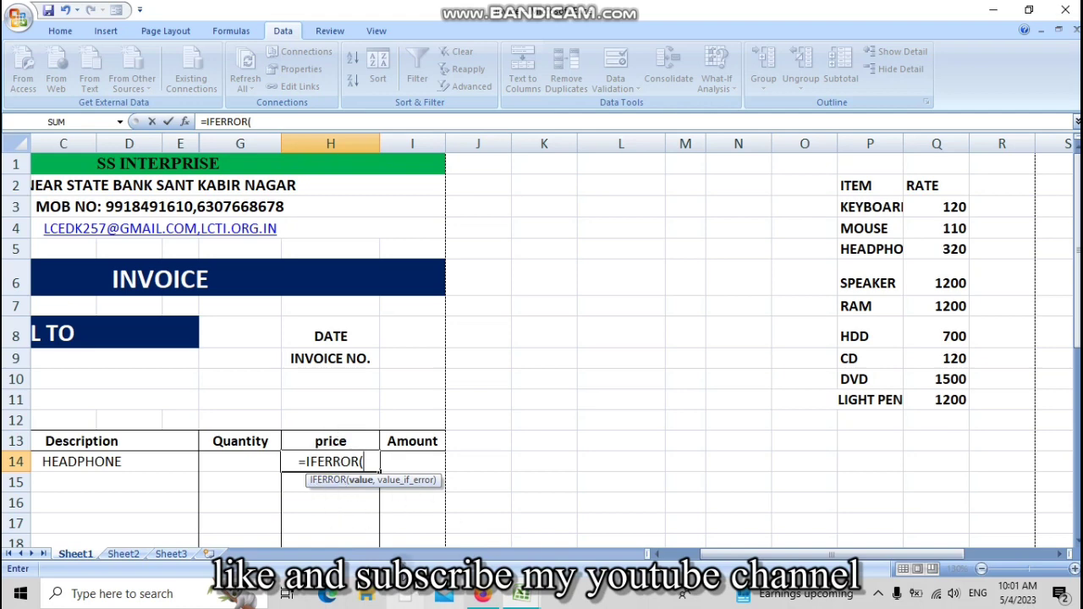
- Enter =IFERROR(VLOOKUP(B14,P2:Q11,2,0),"") in H14 so HEADPHONE is priced 320
text(v)
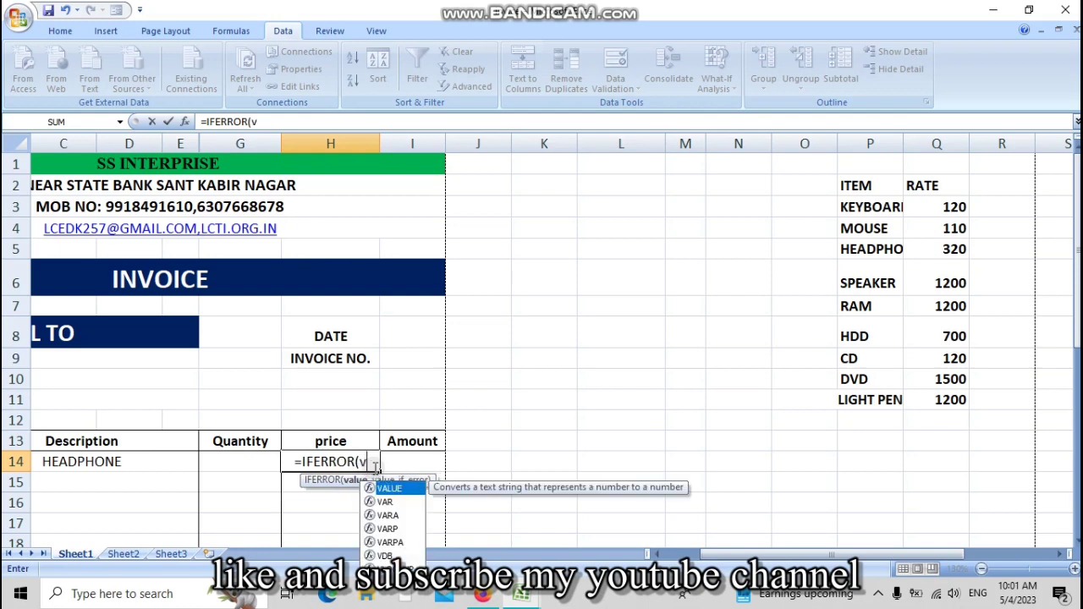
text(loo)
key(Tab)
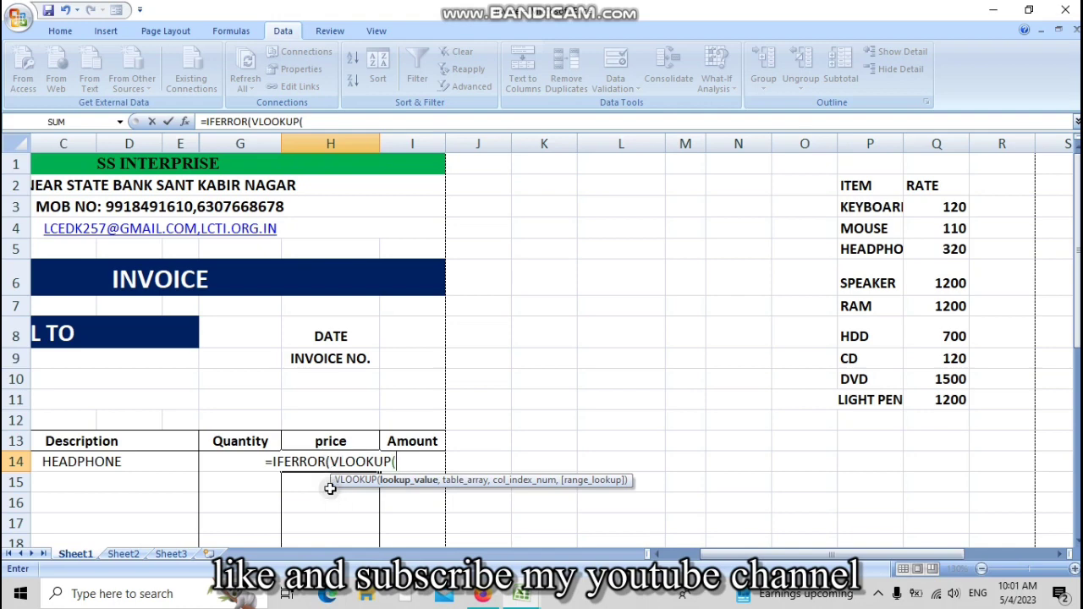
click(105, 464)
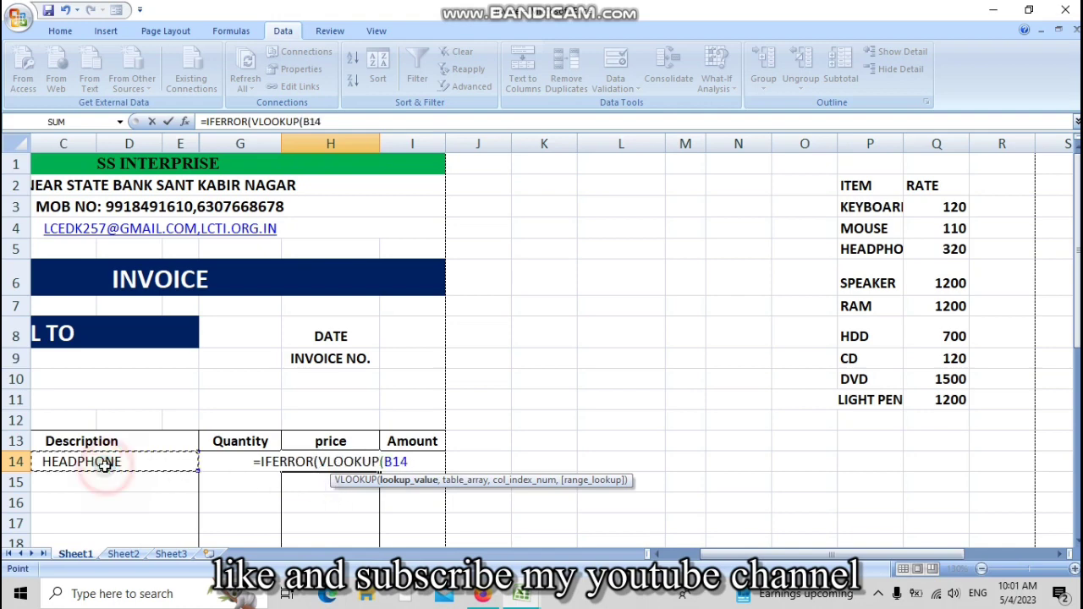
text(,)
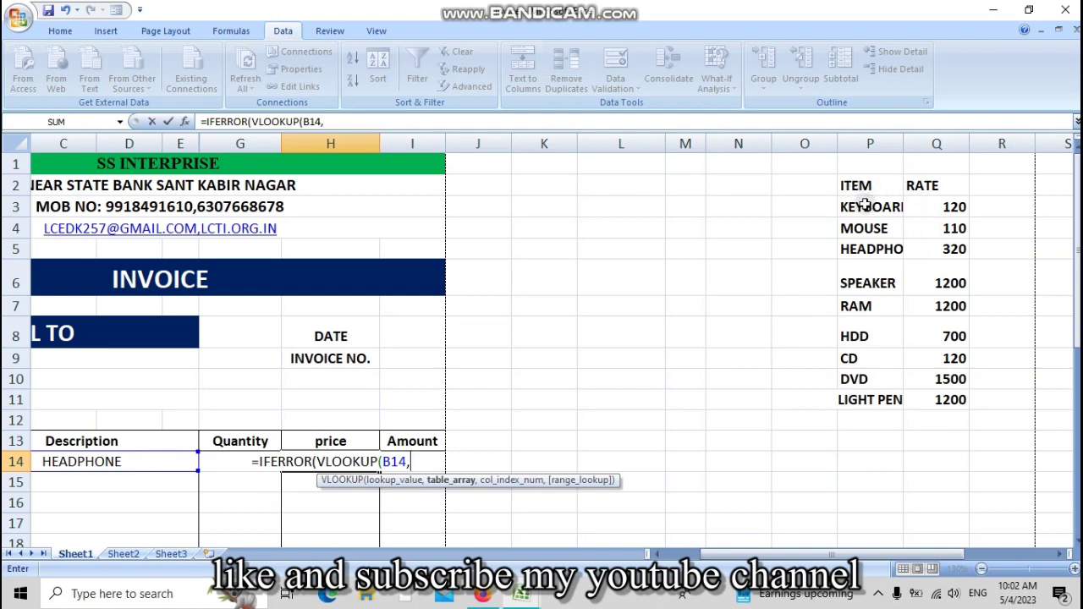
click(868, 167)
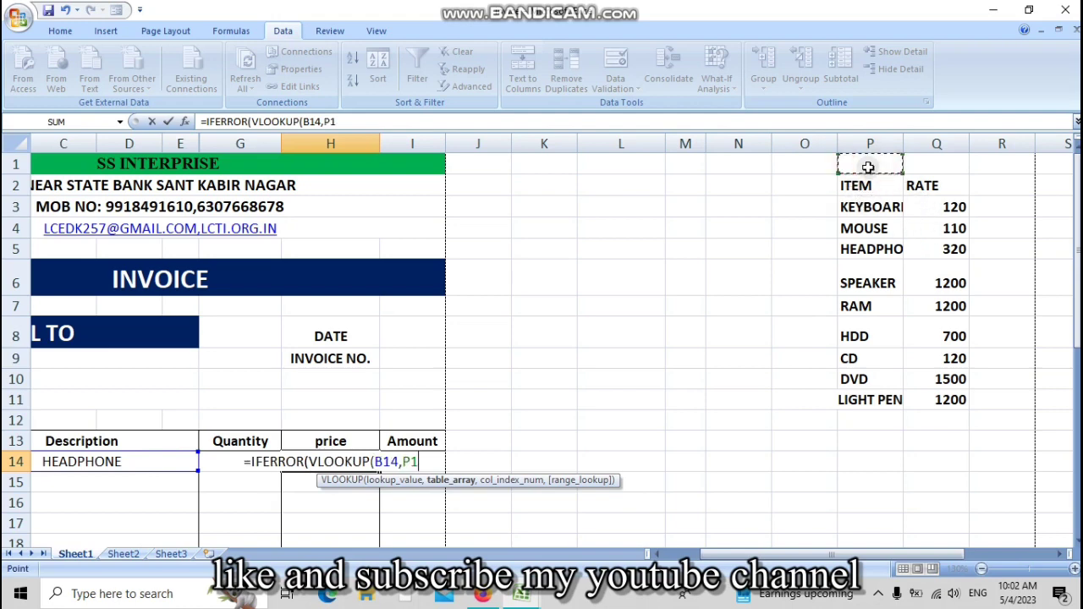
key(BackSpace)
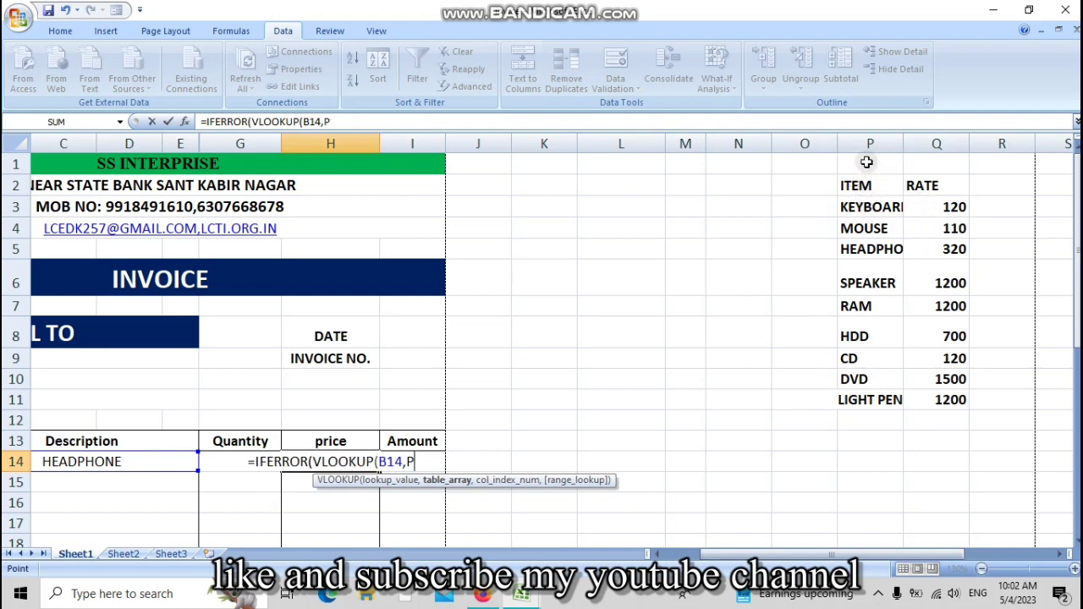
key(BackSpace)
drag(853, 186, 959, 394)
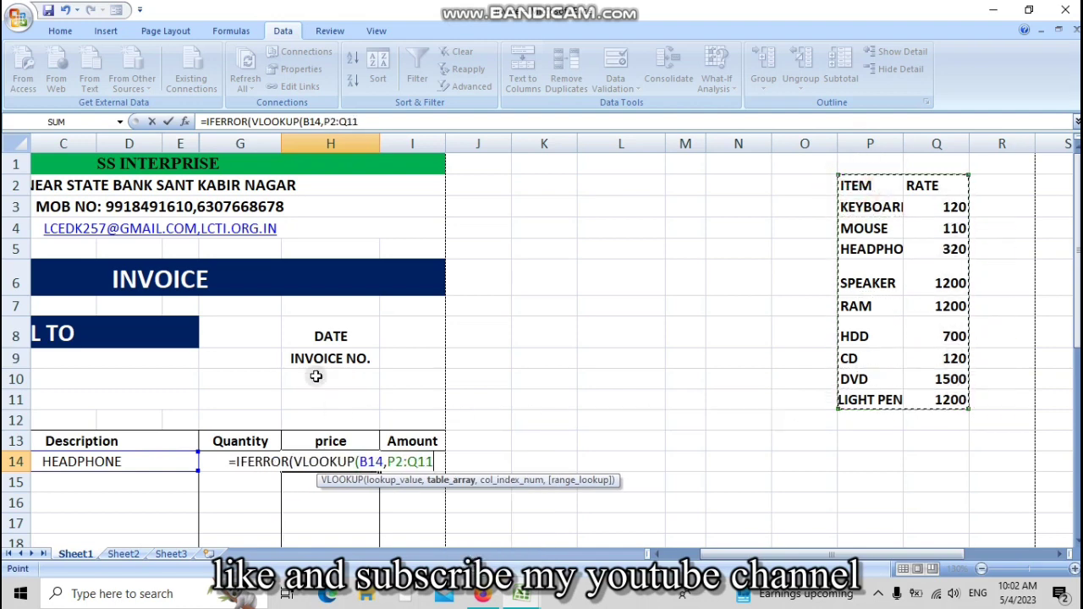
text(,)
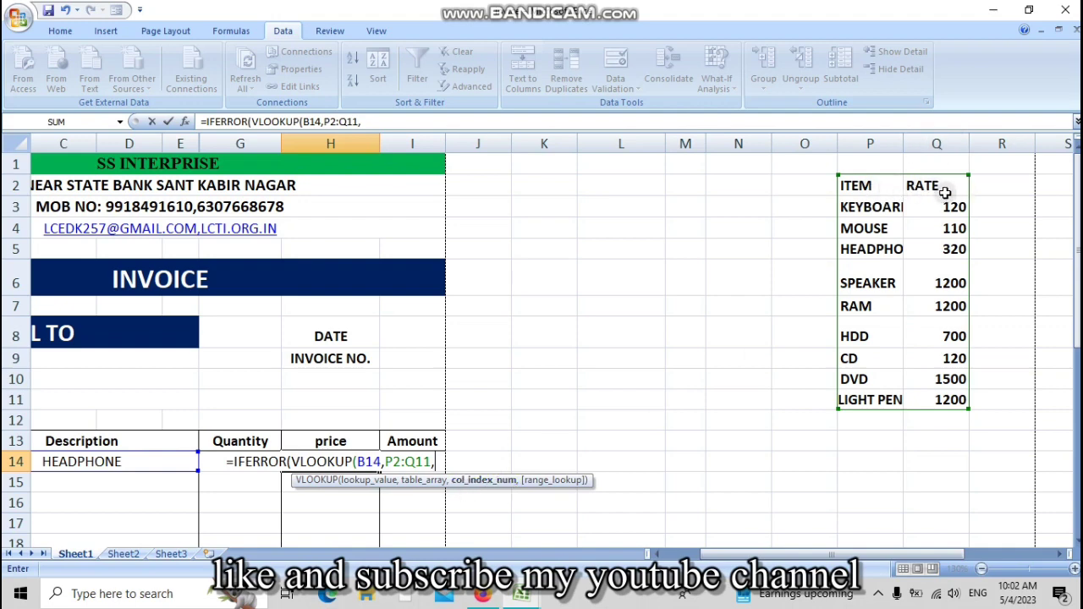
text(2)
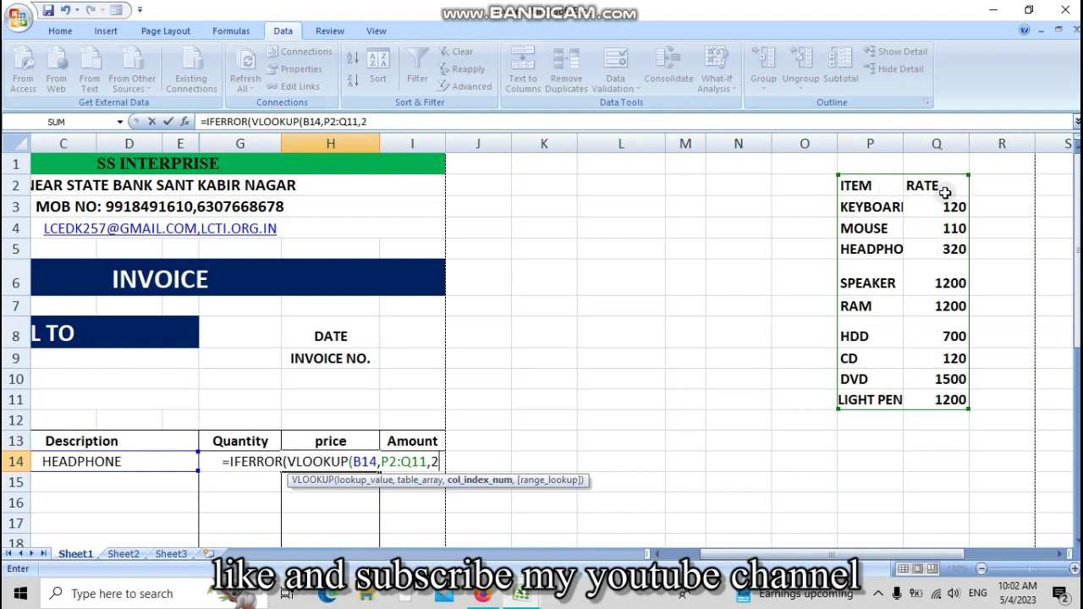
text(,)
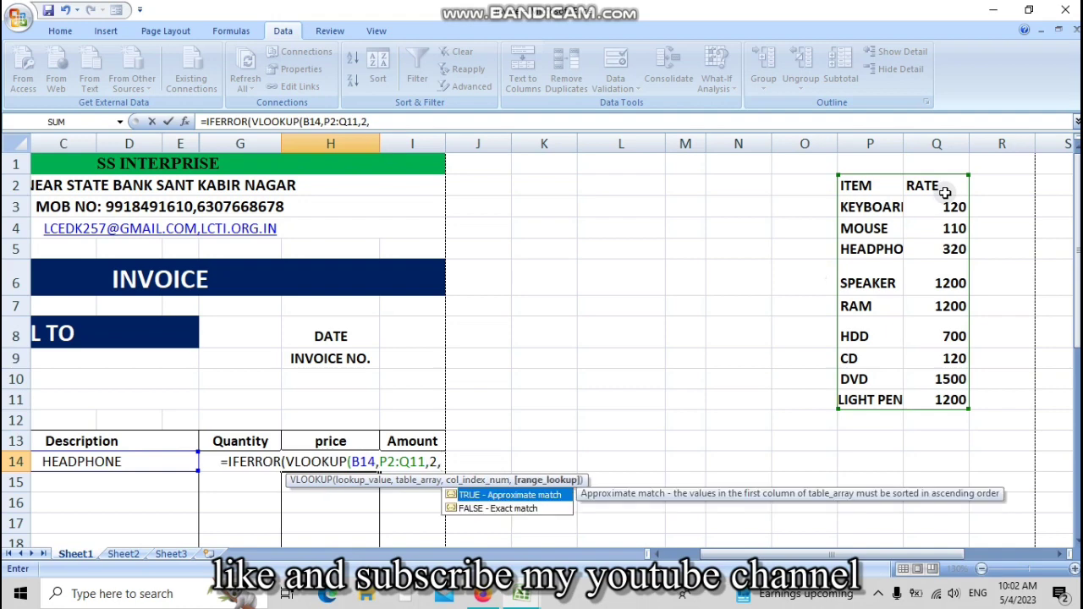
text(0)
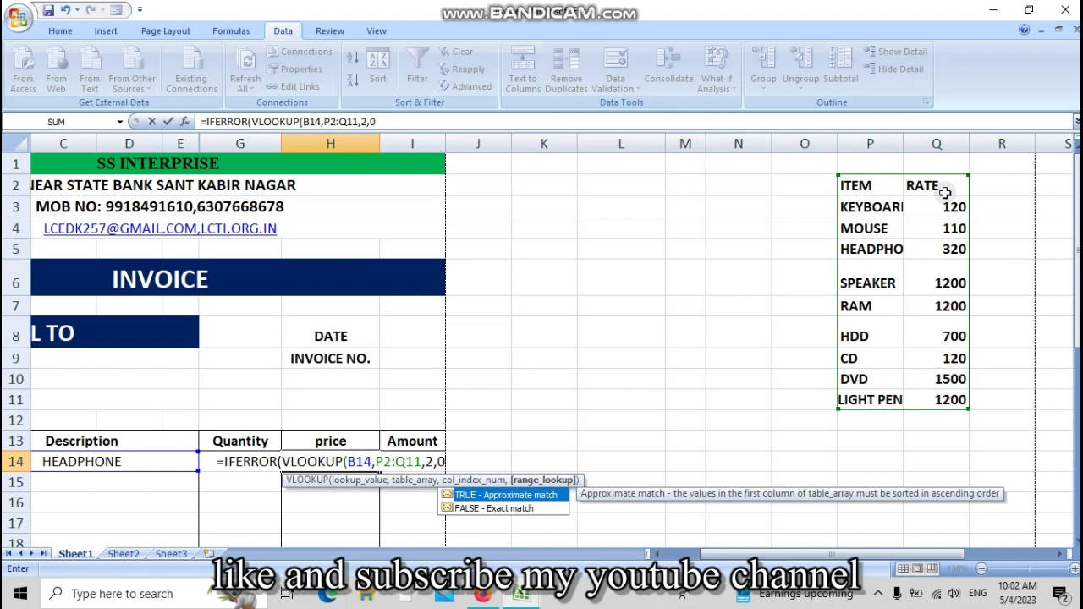
text())
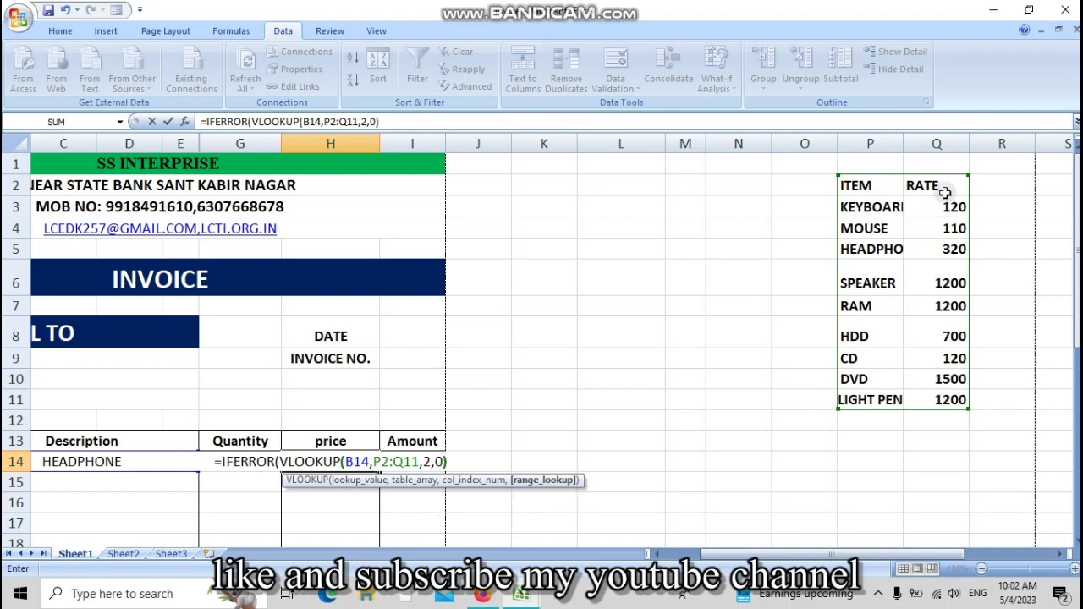
text(,)
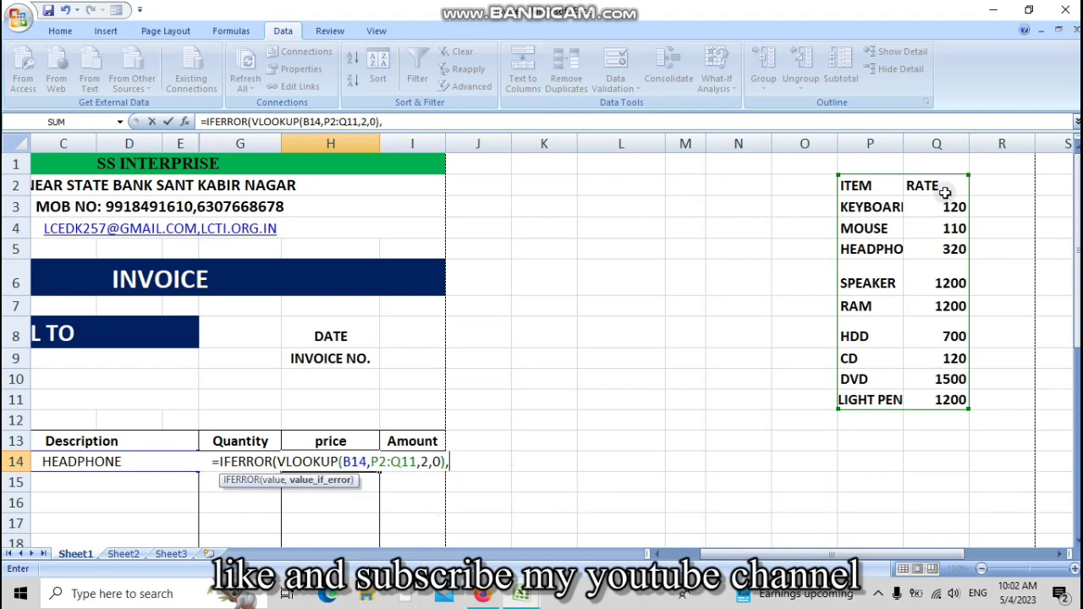
text("")
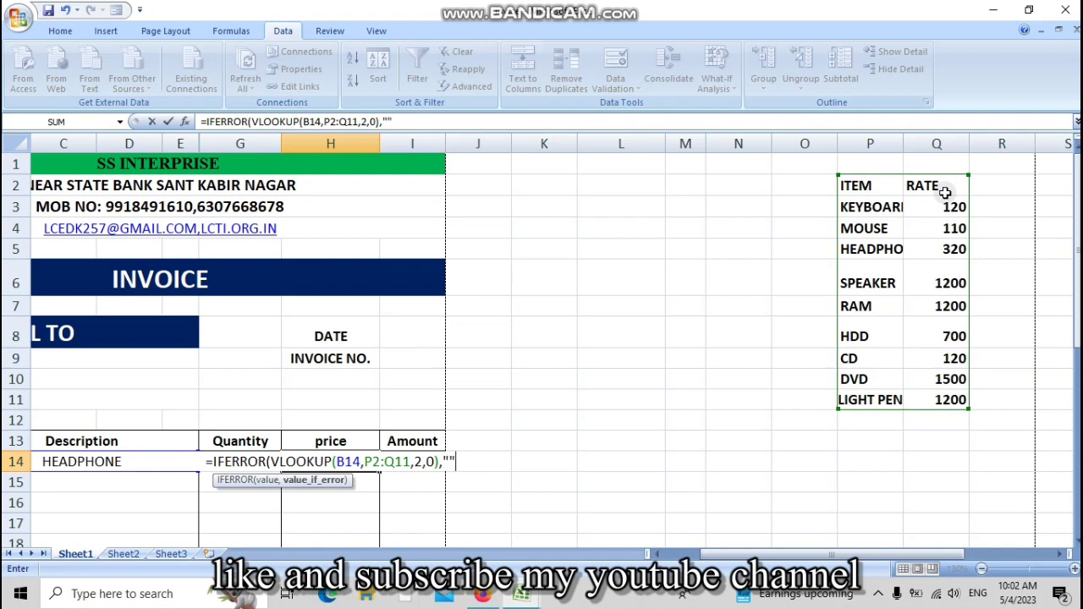
text())
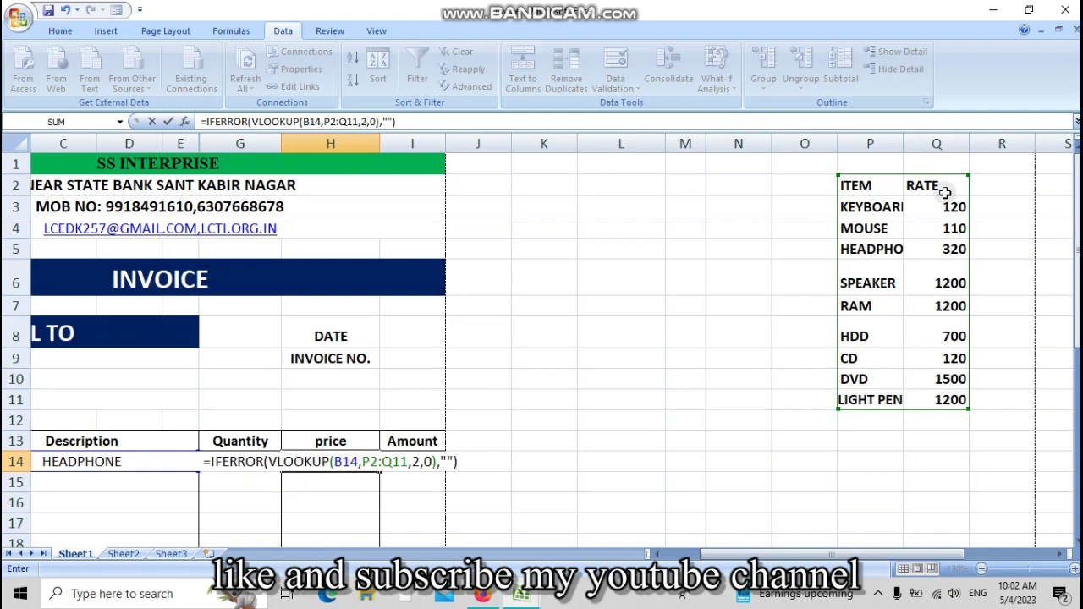
click(209, 462)
drag(286, 461, 463, 454)
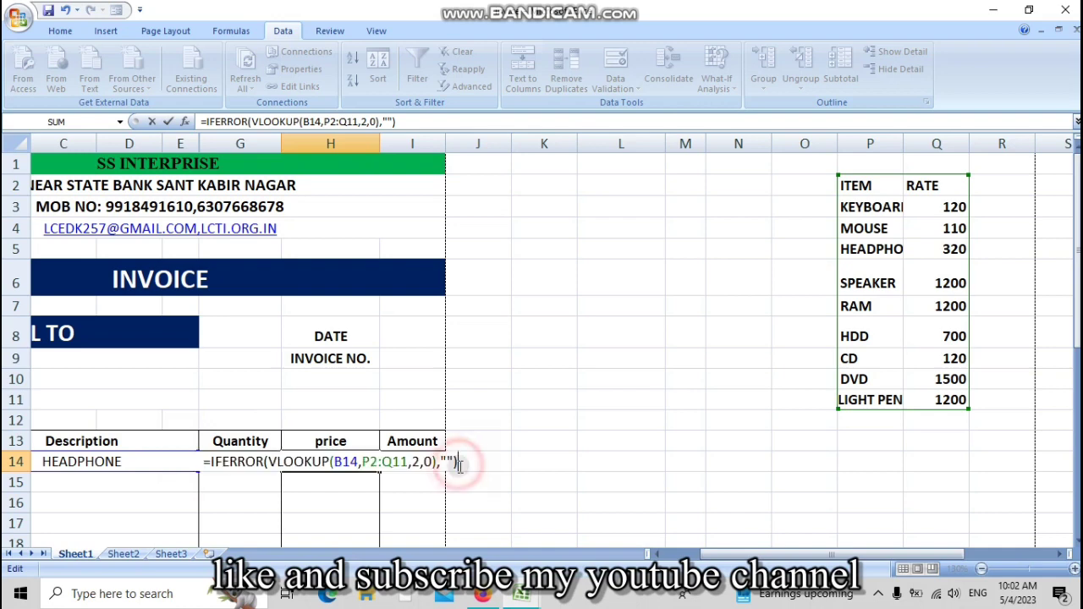
key(Return)
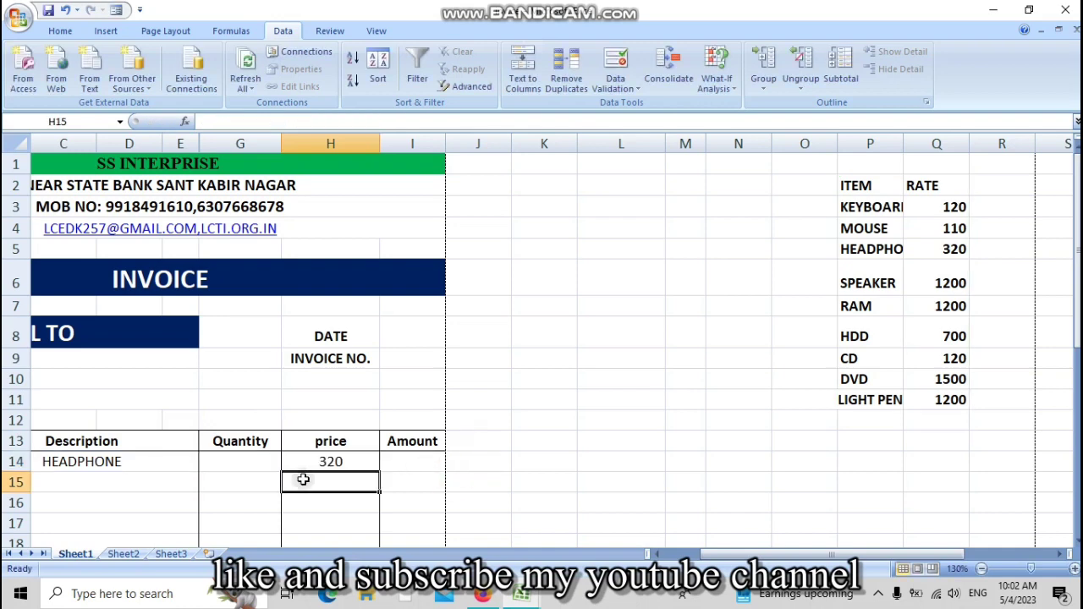
- Pick SPEAKER from the B14 item dropdown after first trying KEYBOARD, pricing it 1200
double_click(150, 461)
click(271, 464)
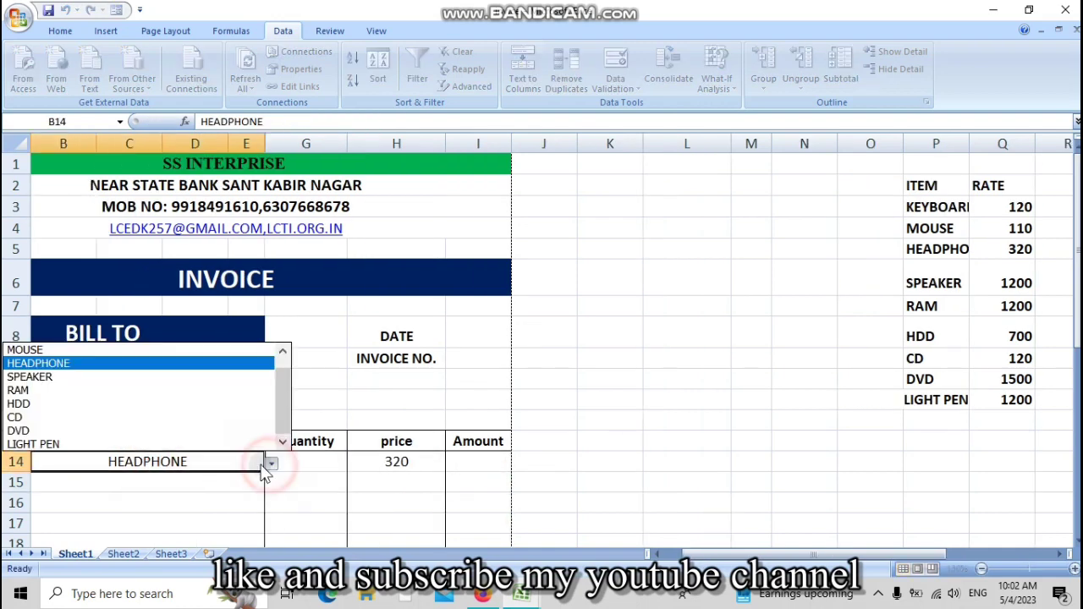
drag(288, 396, 296, 364)
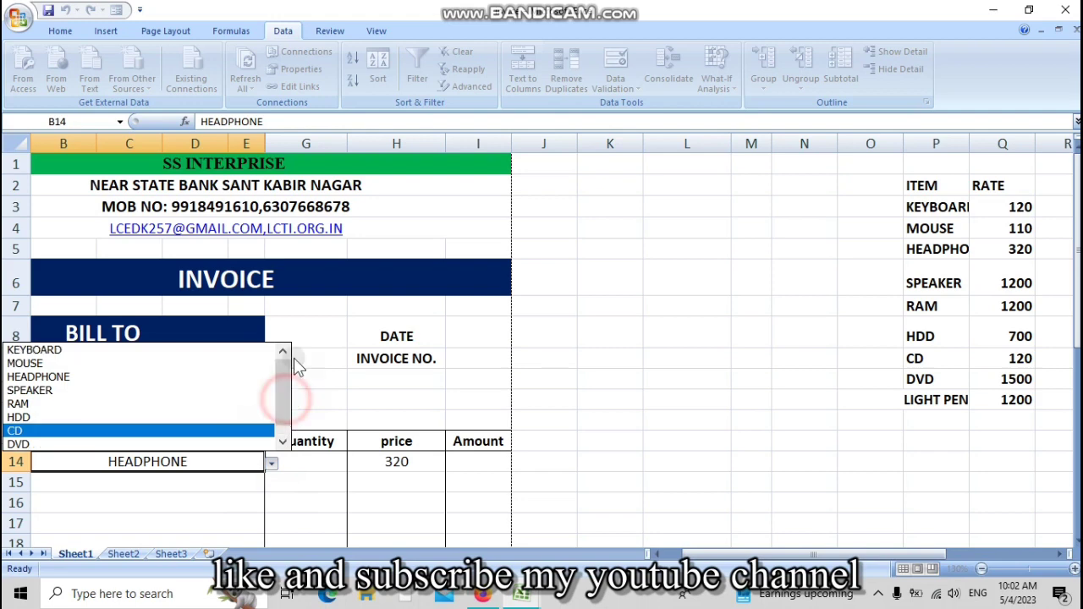
click(70, 352)
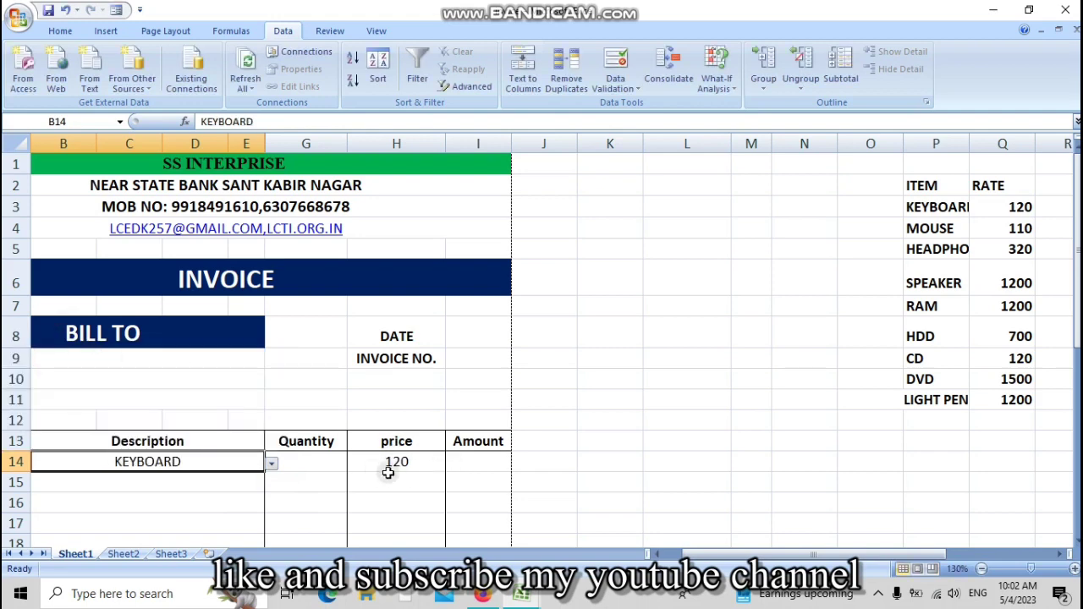
click(272, 464)
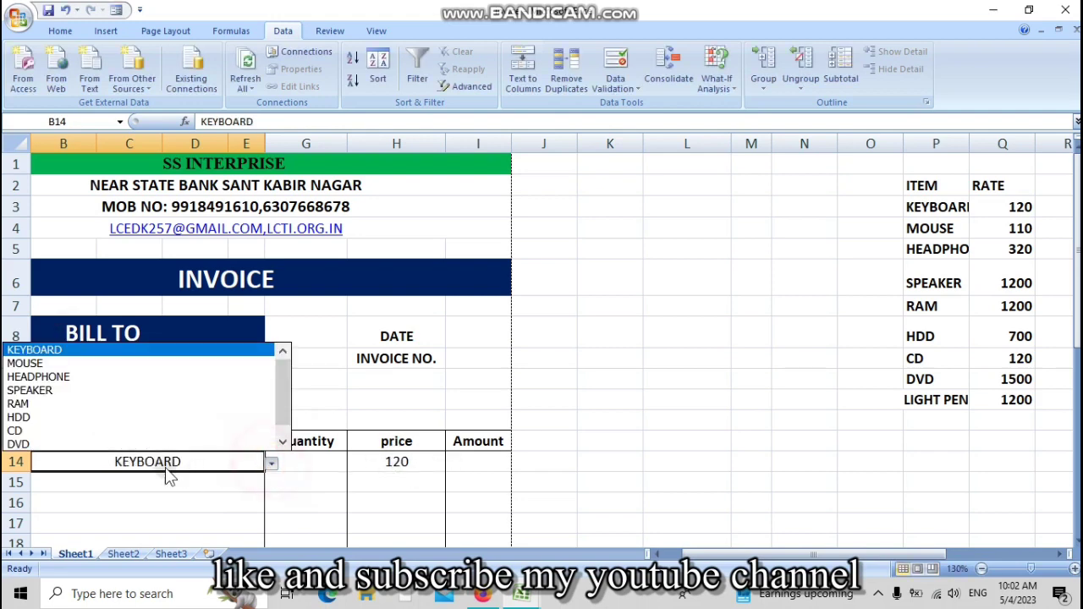
click(93, 385)
- Choose RAM from the second row's item dropdown
click(253, 481)
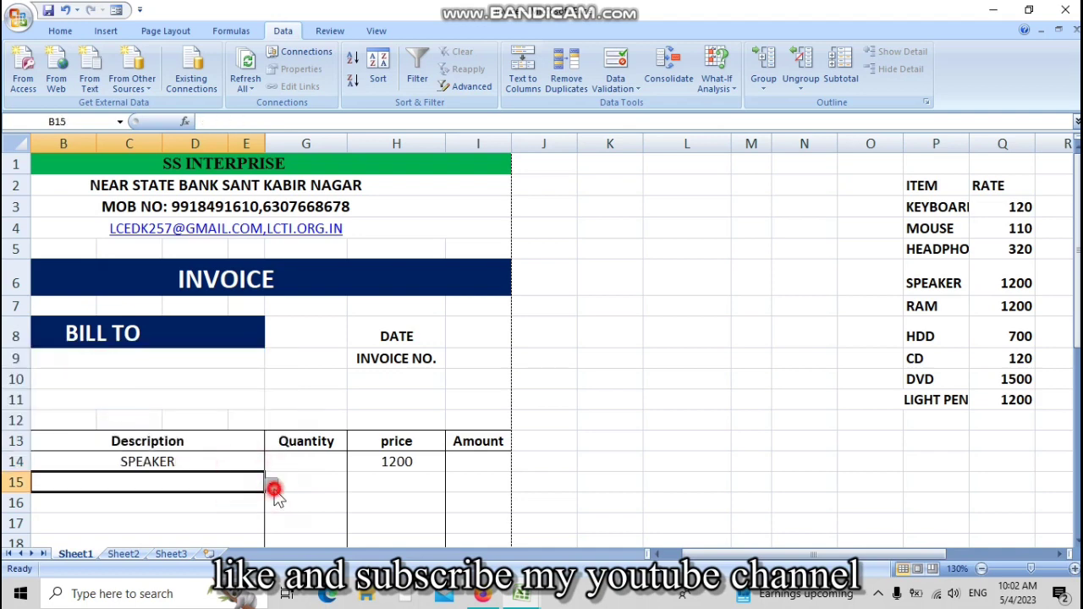
click(272, 483)
click(152, 425)
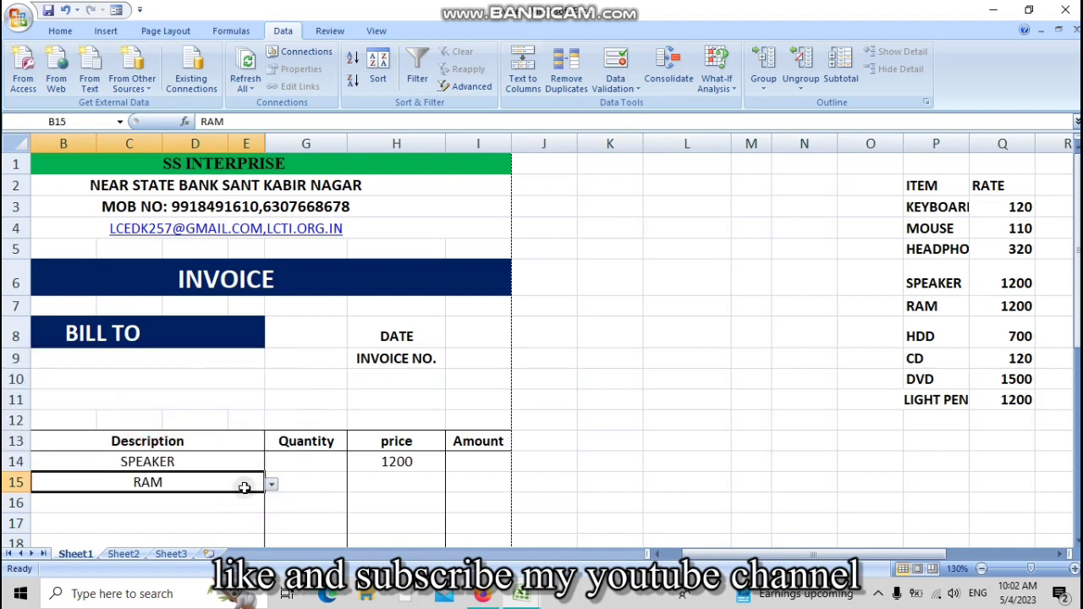
scroll(326, 469, down, 1)
scroll(348, 459, down, 2)
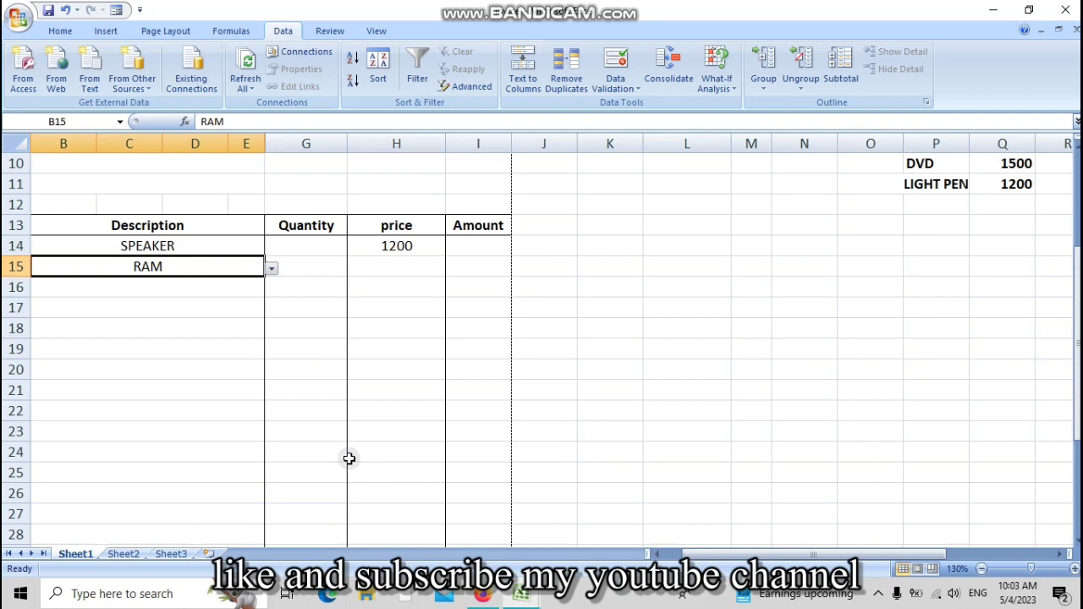
scroll(349, 459, down, 1)
- Copy the H14 price lookup formula down the price column
click(435, 251)
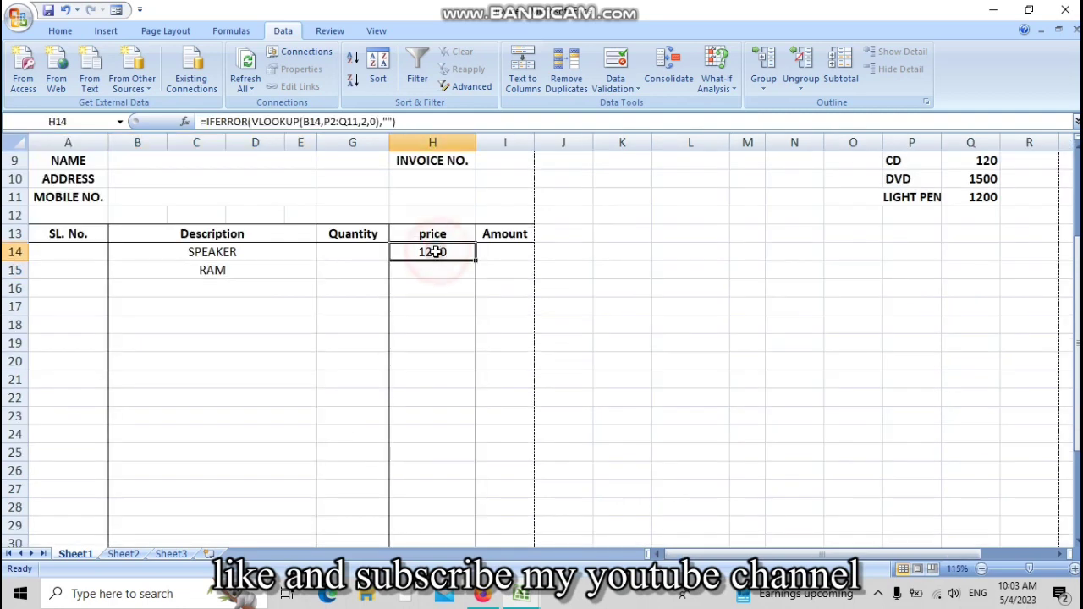
drag(475, 262, 452, 455)
scroll(430, 234, up, 1)
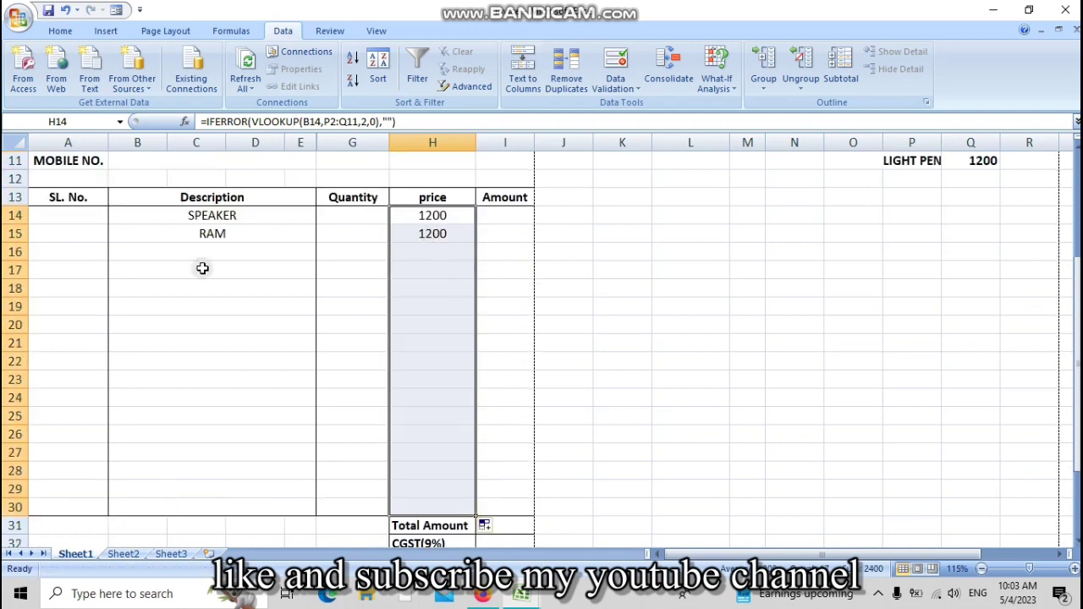
- Select RAM from the B17 dropdown so the fourth item shows 1200
click(201, 252)
click(323, 252)
click(178, 304)
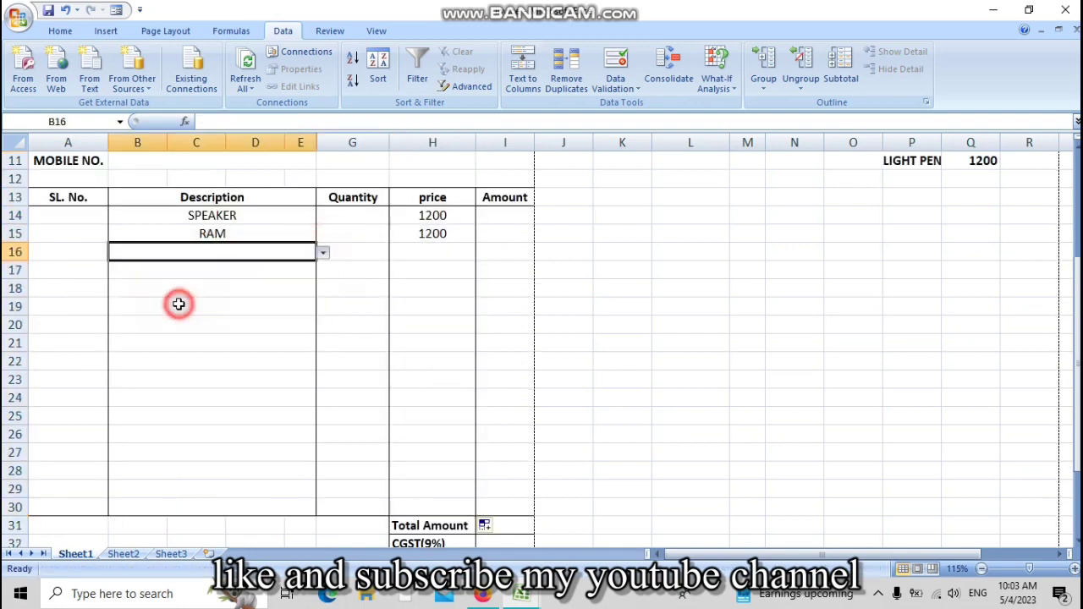
click(290, 270)
click(322, 272)
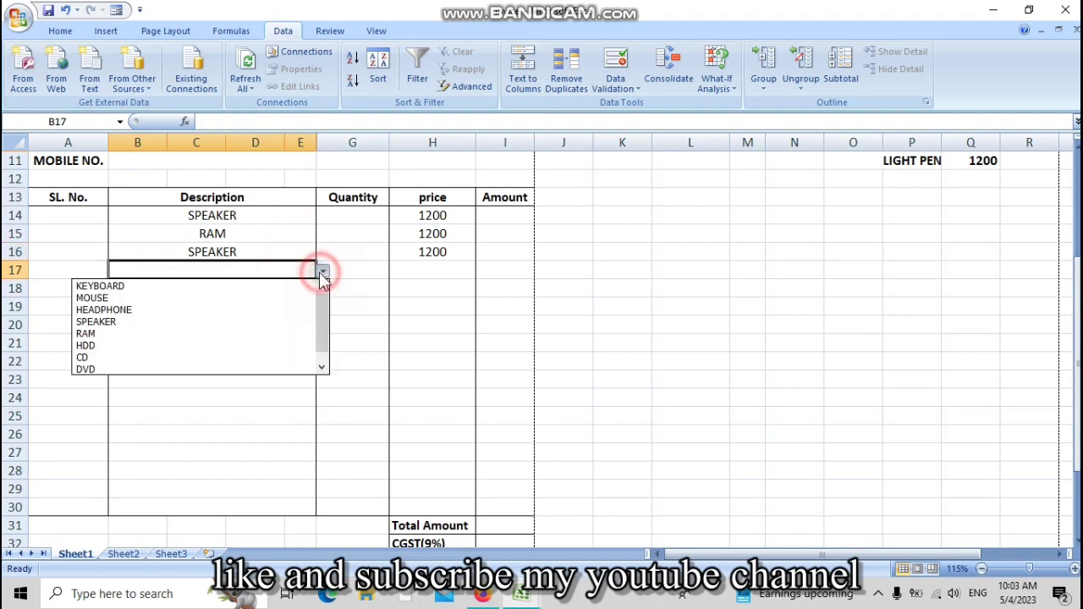
click(201, 334)
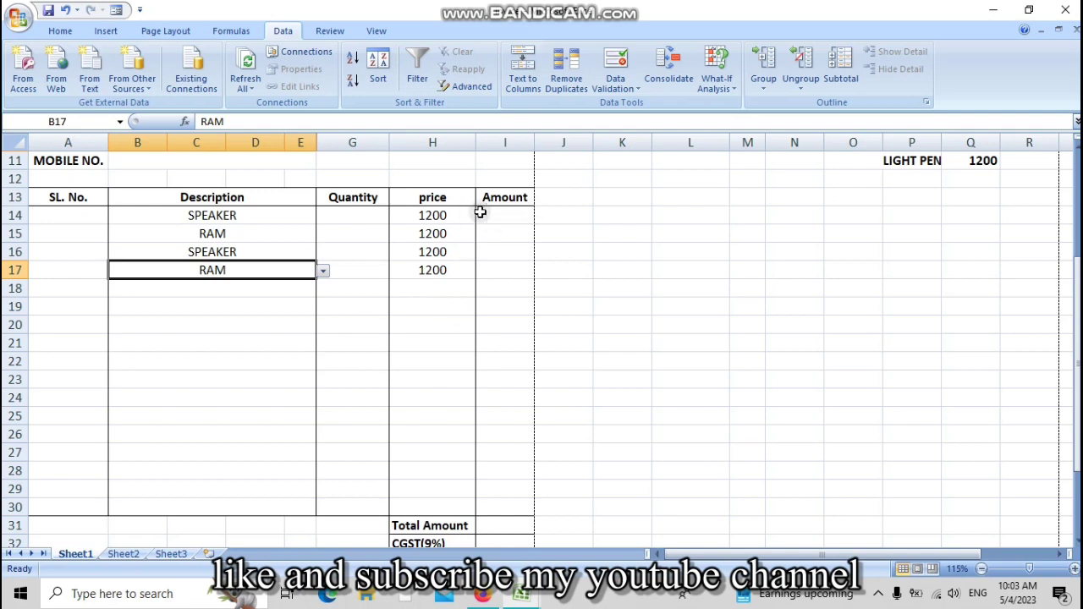
click(508, 214)
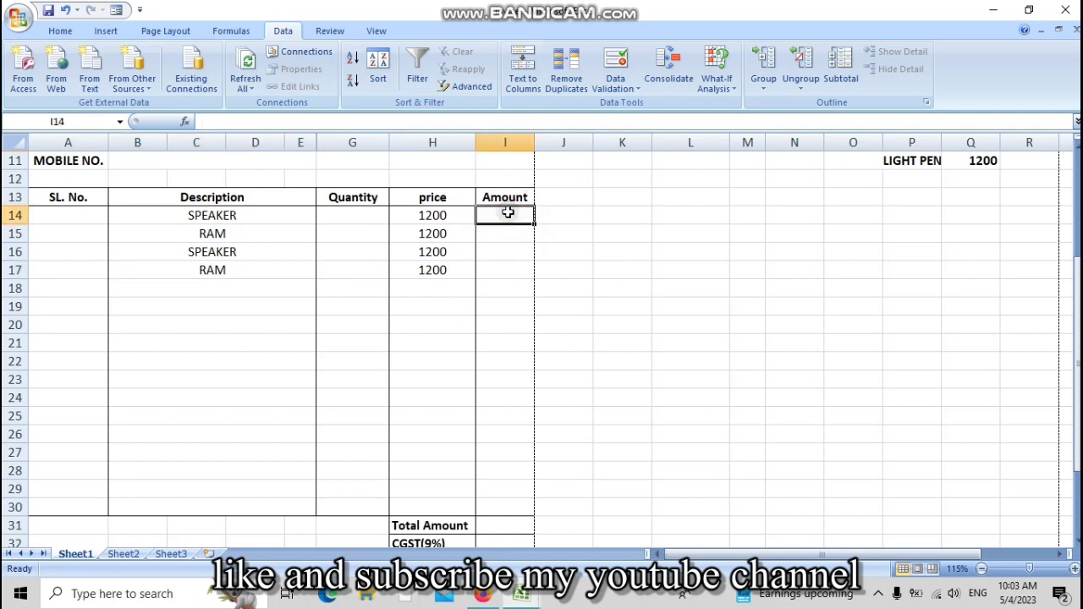
- Enter =G14*H14 in I14 to multiply row 14's quantity by its price
text(=)
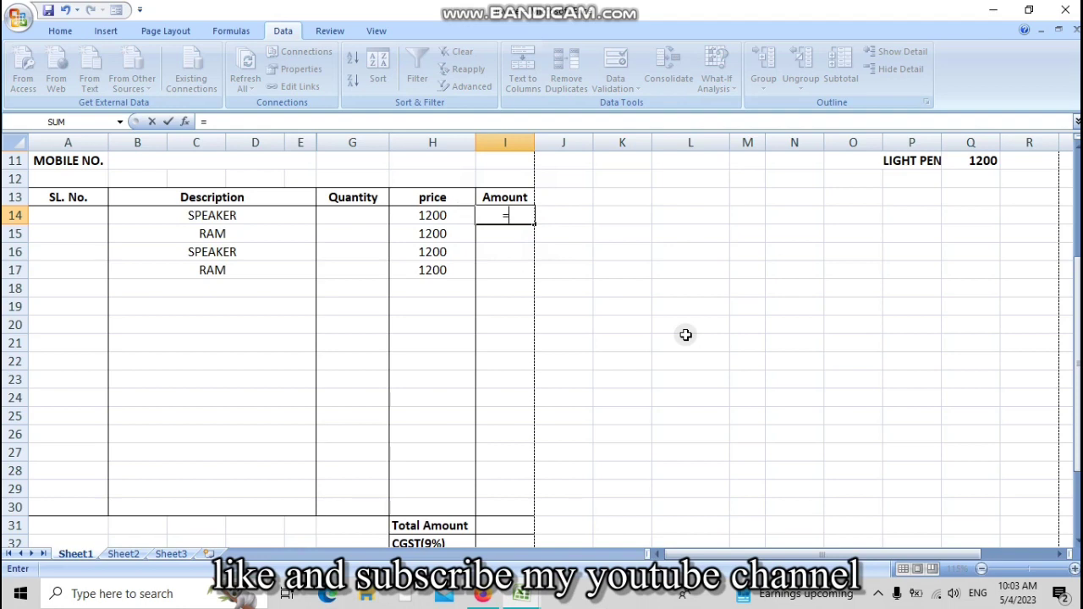
click(272, 216)
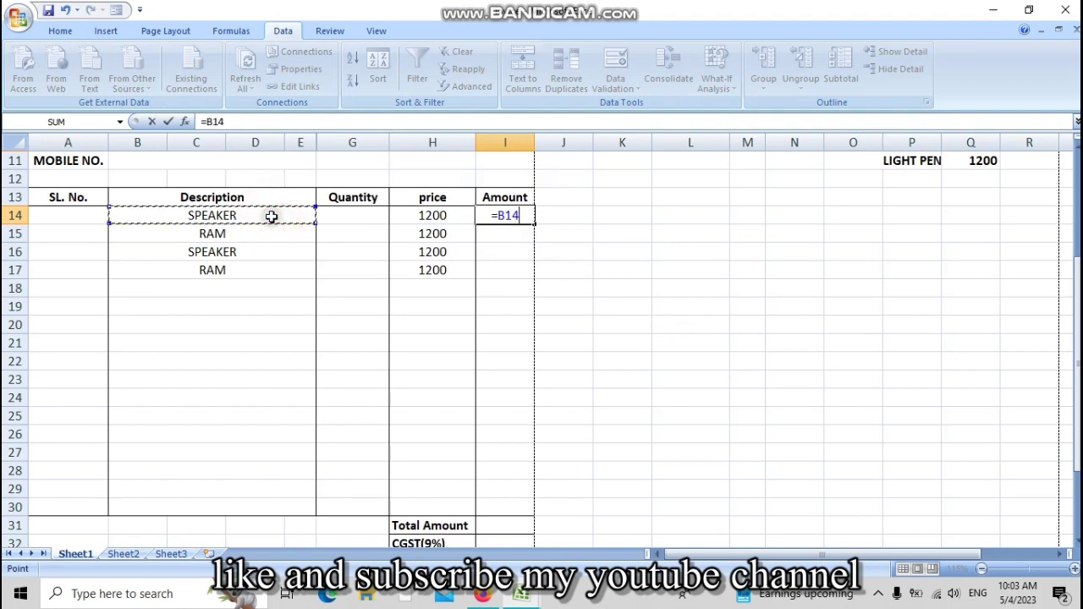
key(BackSpace)
key(BackSpace)
key(BackSpace)
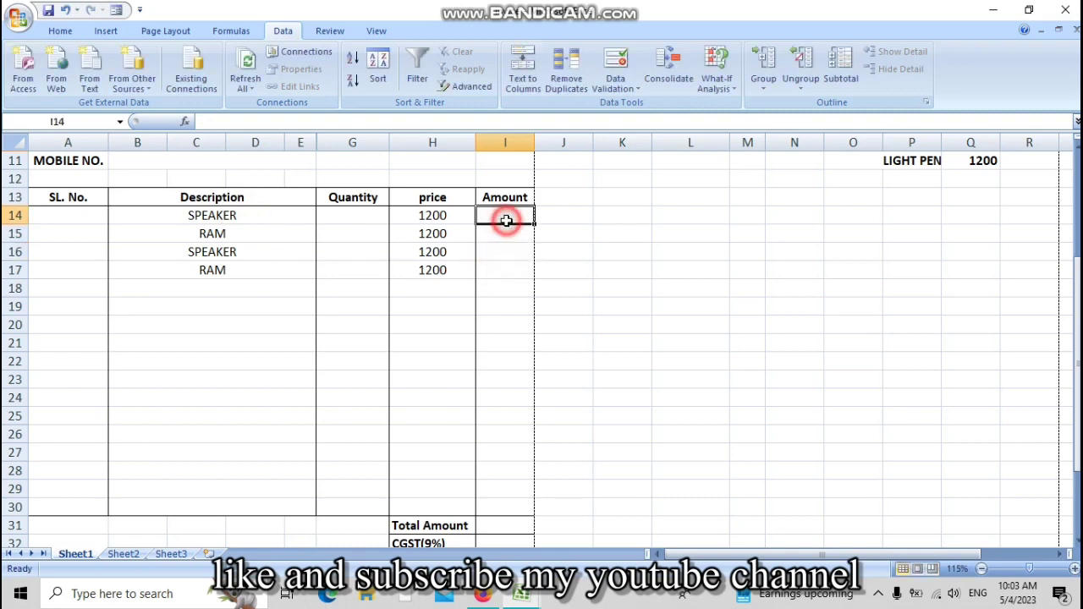
key(Escape)
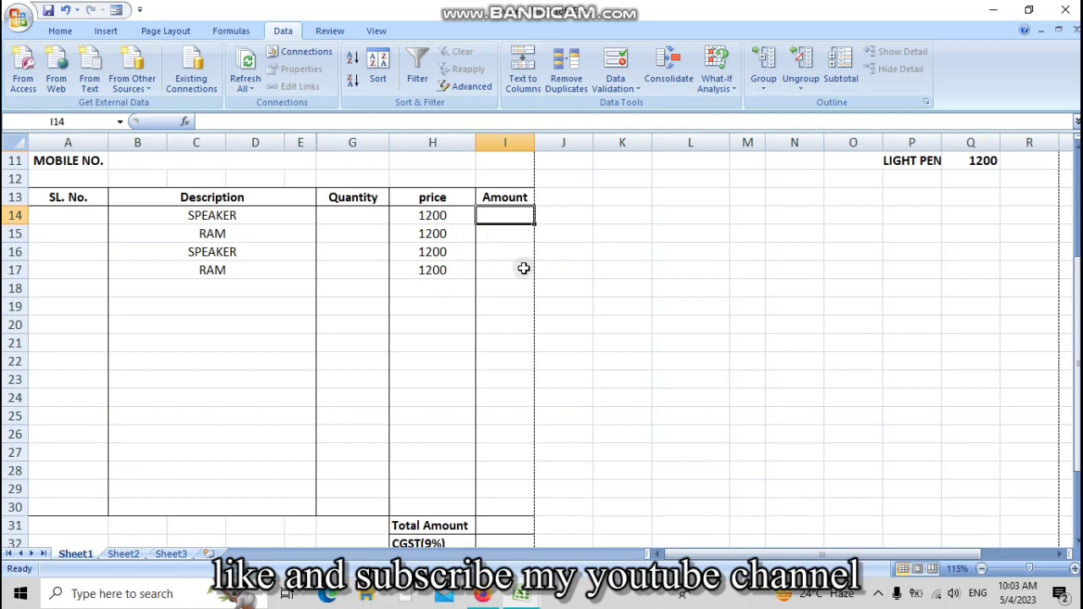
text(=)
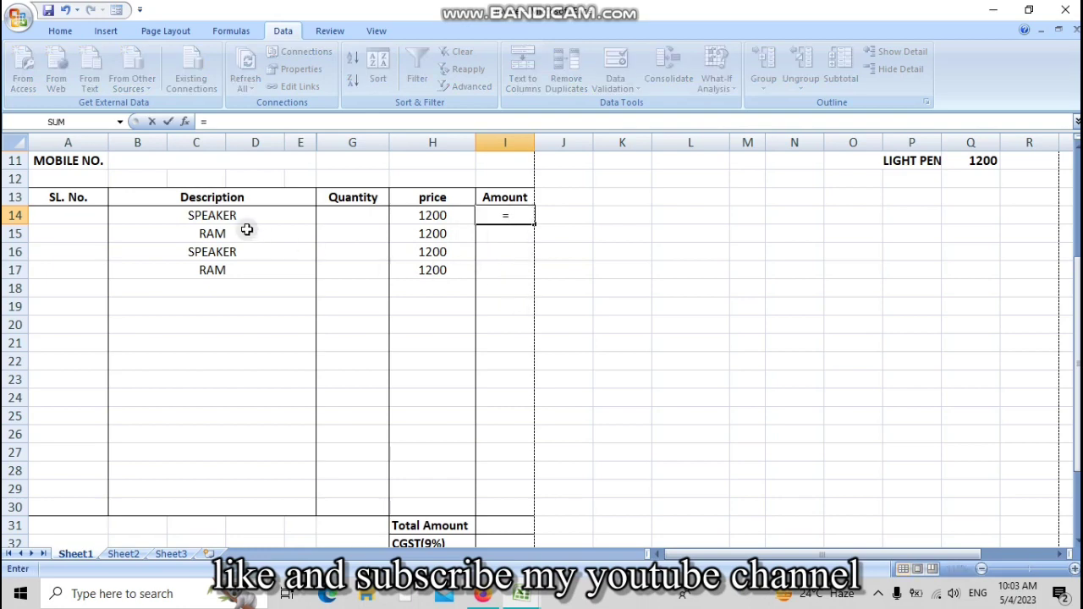
click(365, 213)
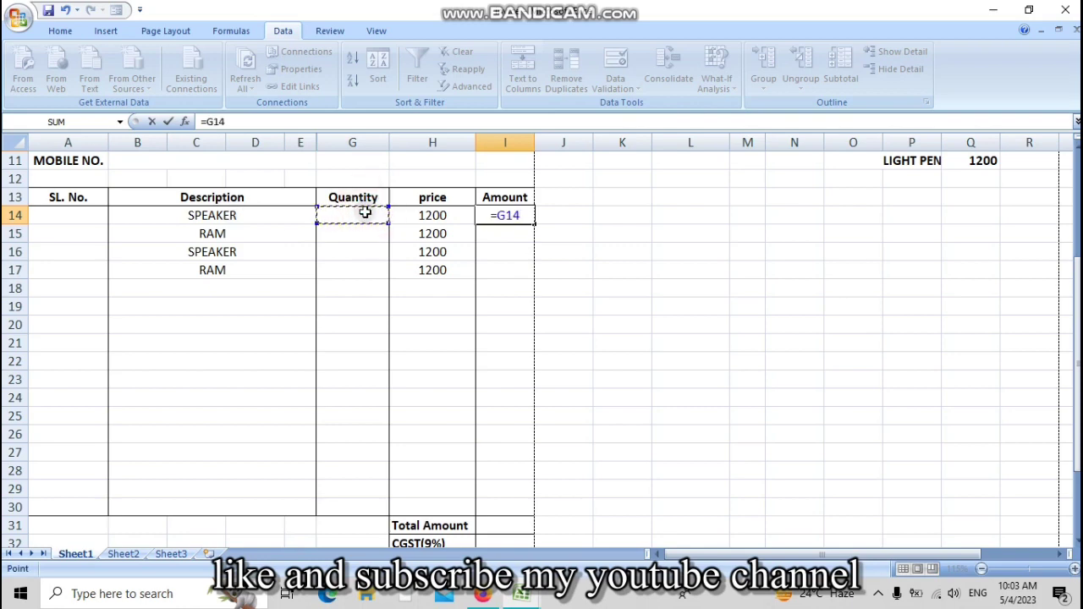
text(*)
click(424, 216)
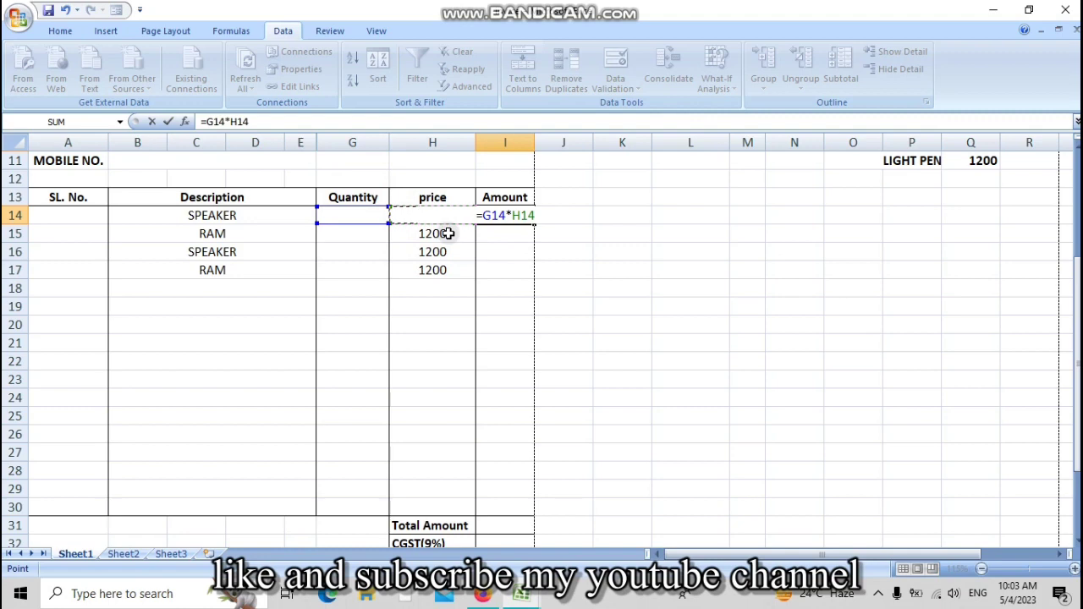
key(Return)
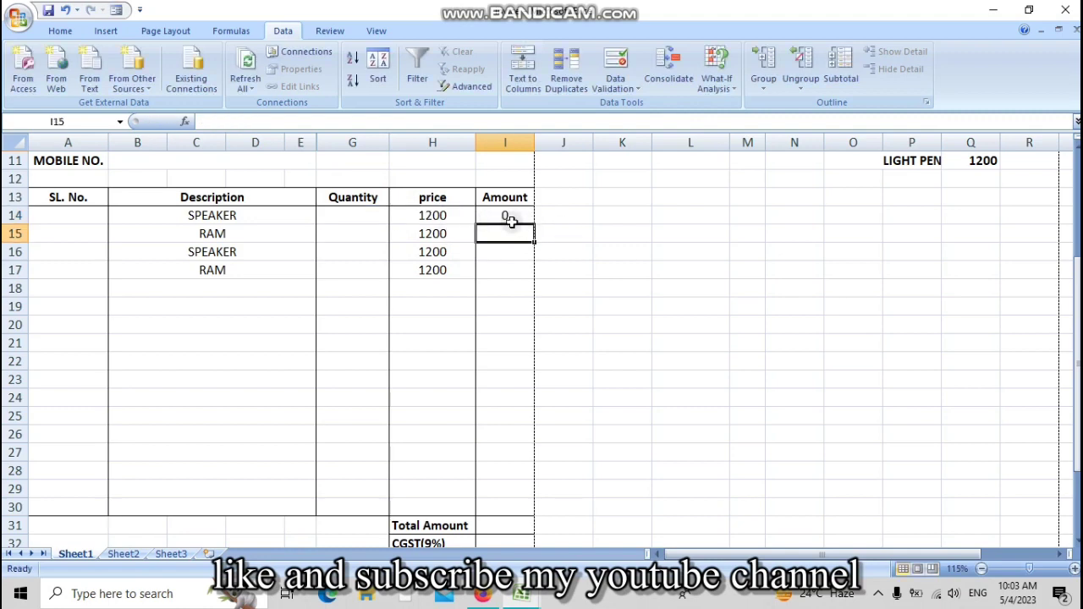
click(518, 216)
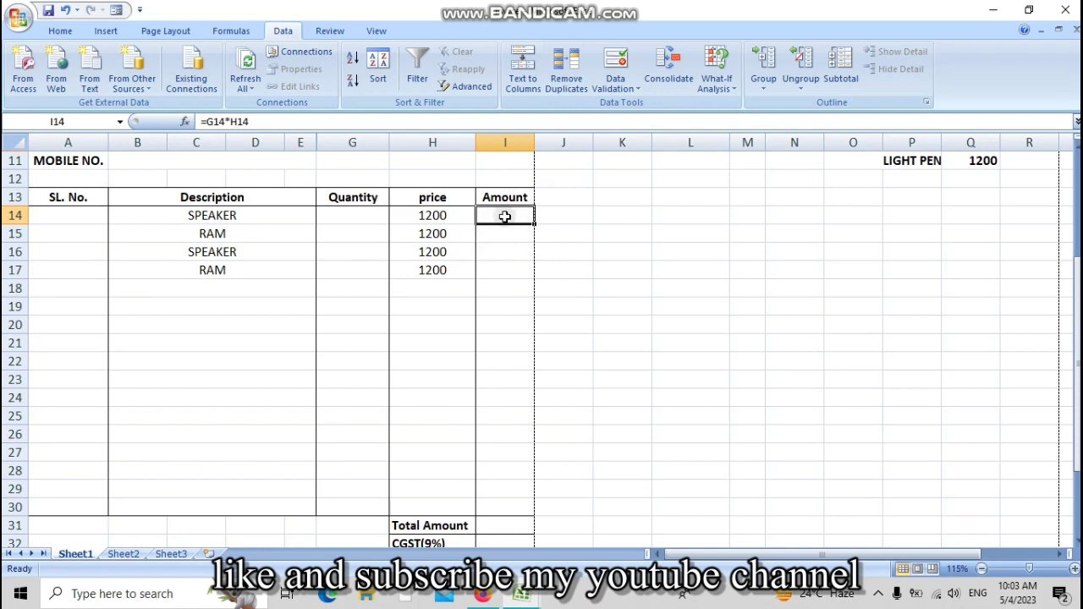
- Abandon the unfinished IFERROR amount formula, leaving I14 empty, and narrow the Amount column slightly
text(=)
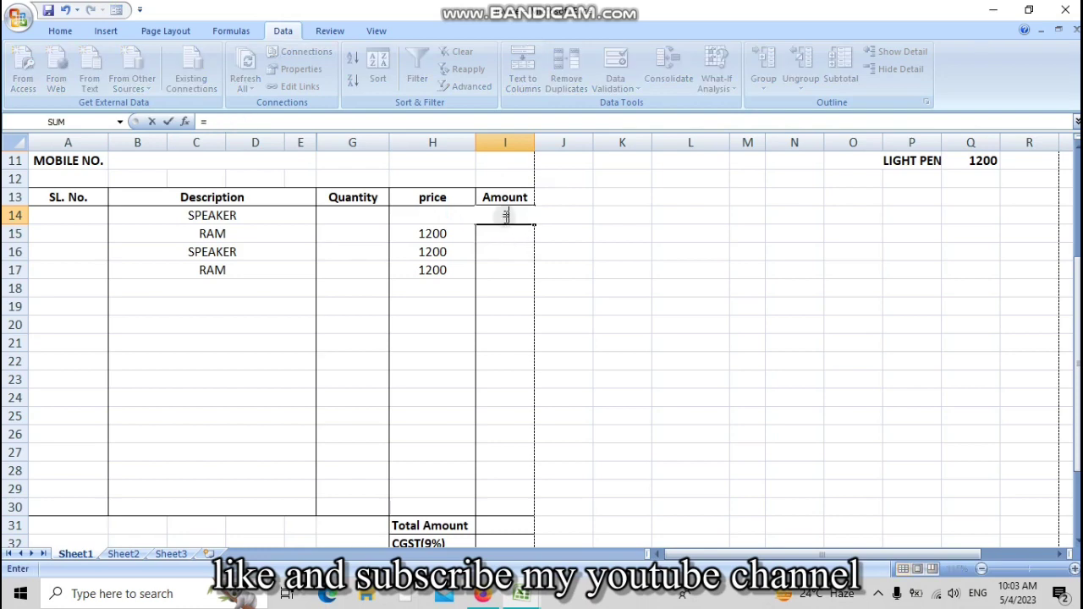
text(ife)
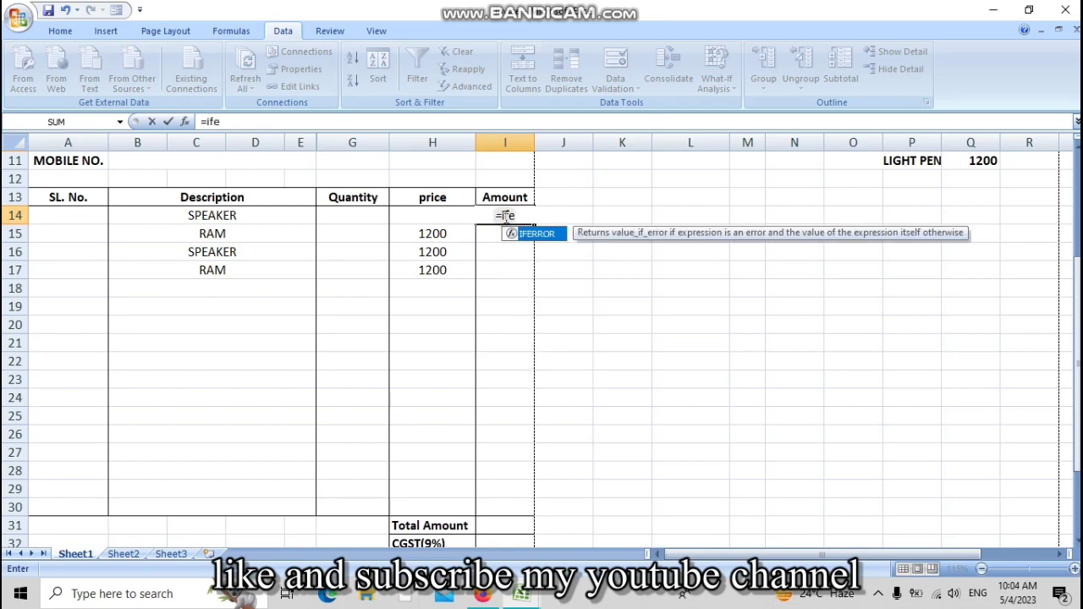
key(Tab)
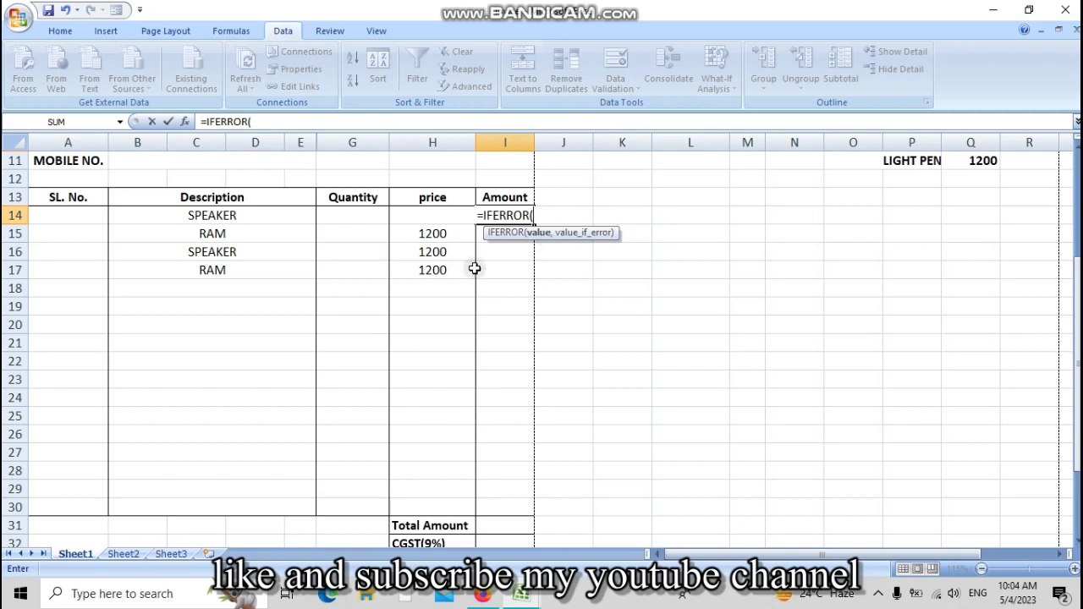
click(342, 216)
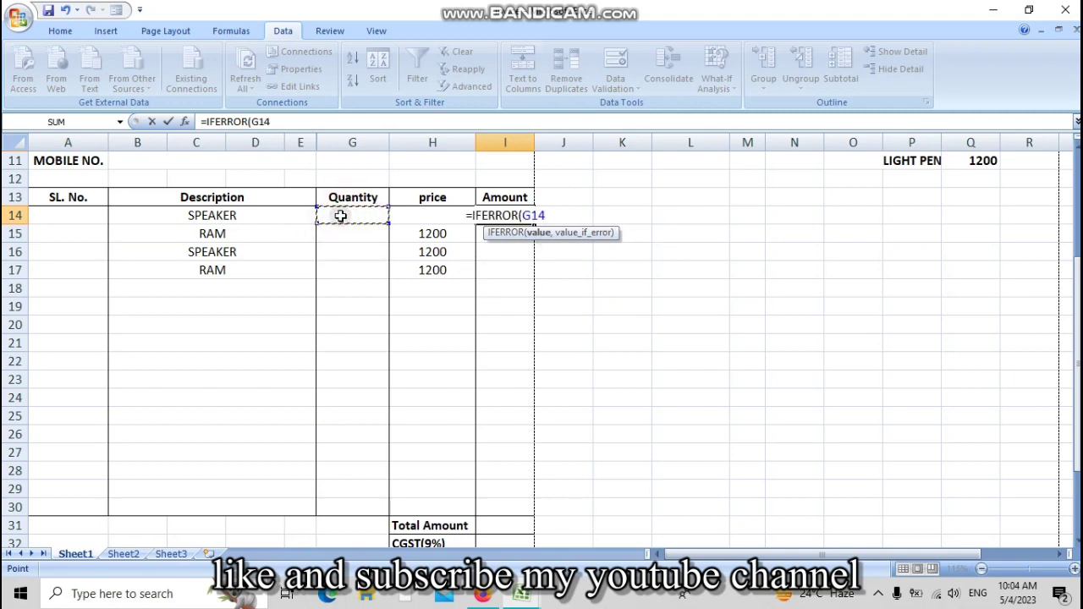
text(*)
click(430, 215)
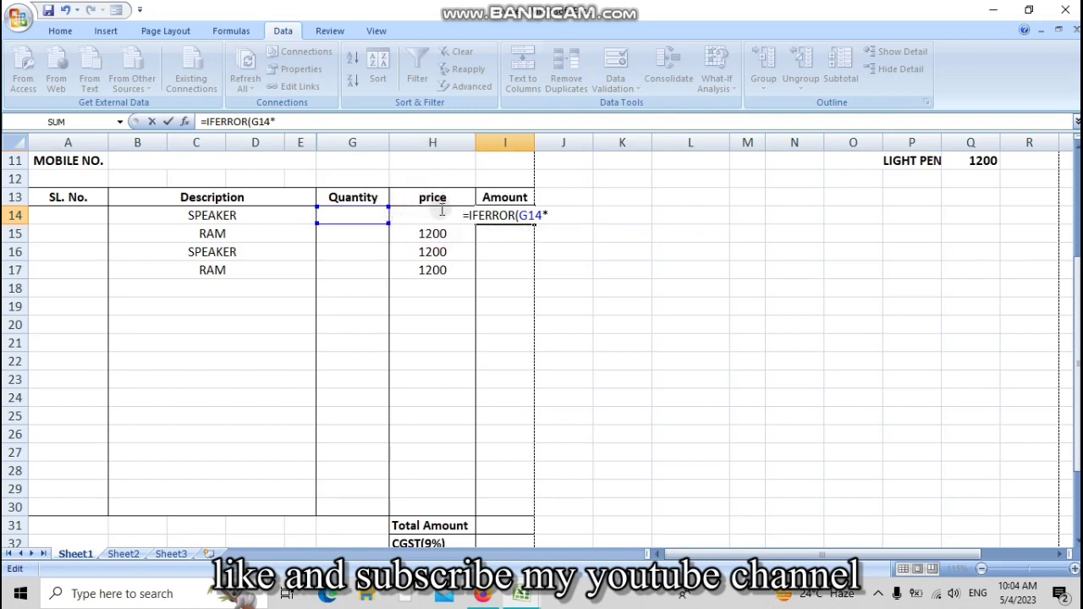
text(h1)
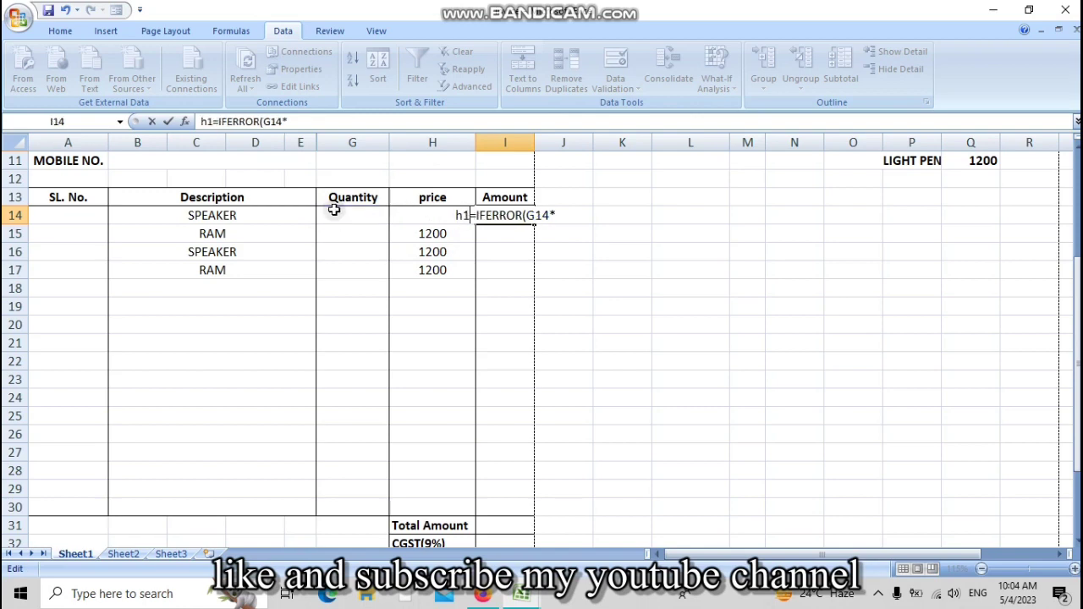
text(4)
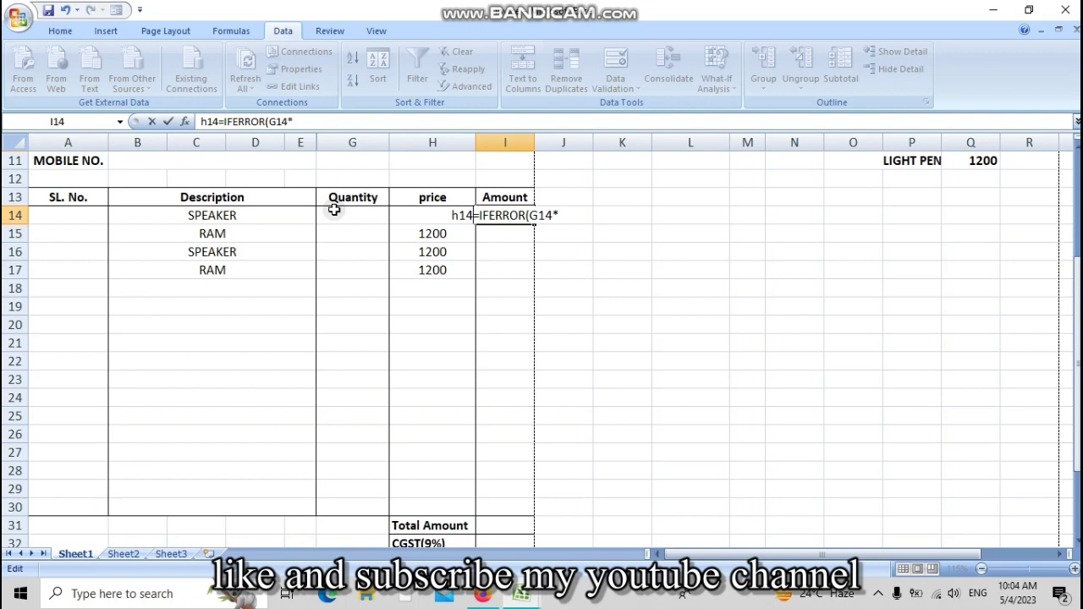
text(,)
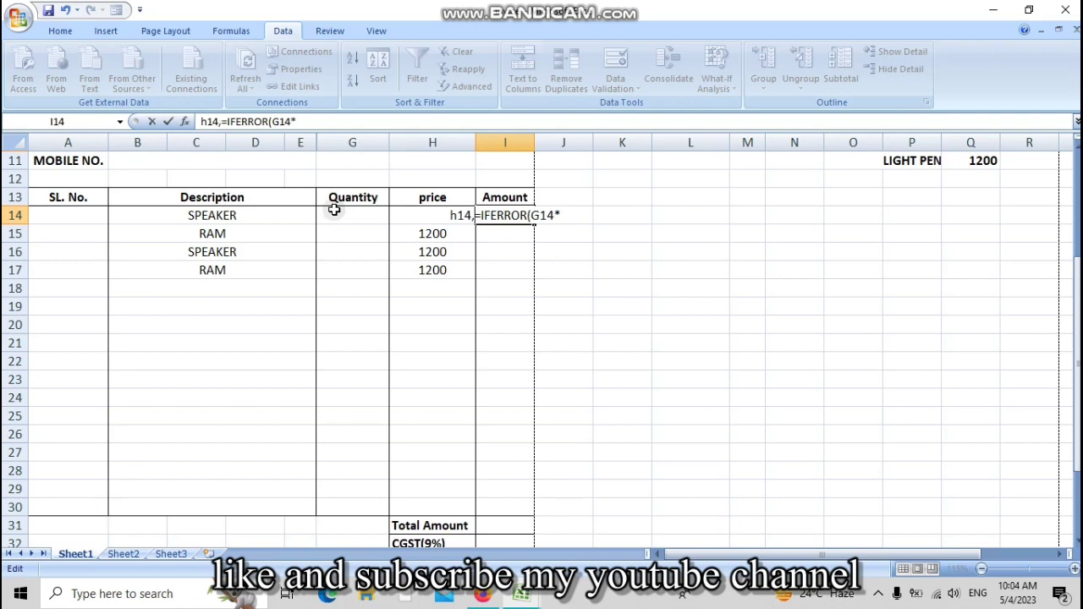
key(BackSpace)
key(BackSpace)
key(BackSpace)
key(BackSpace)
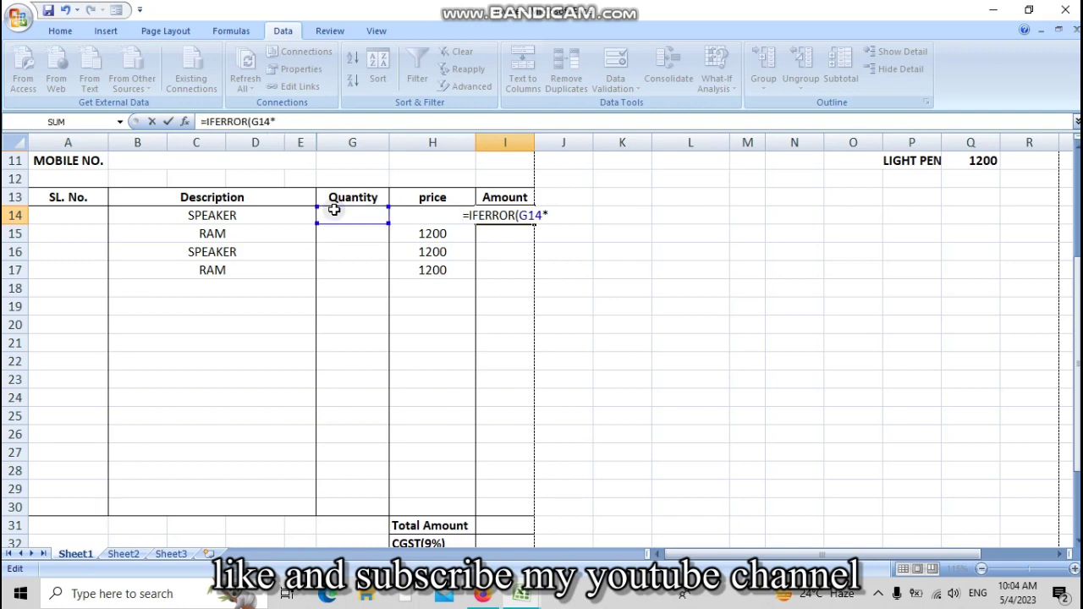
key(Delete)
key(Delete)
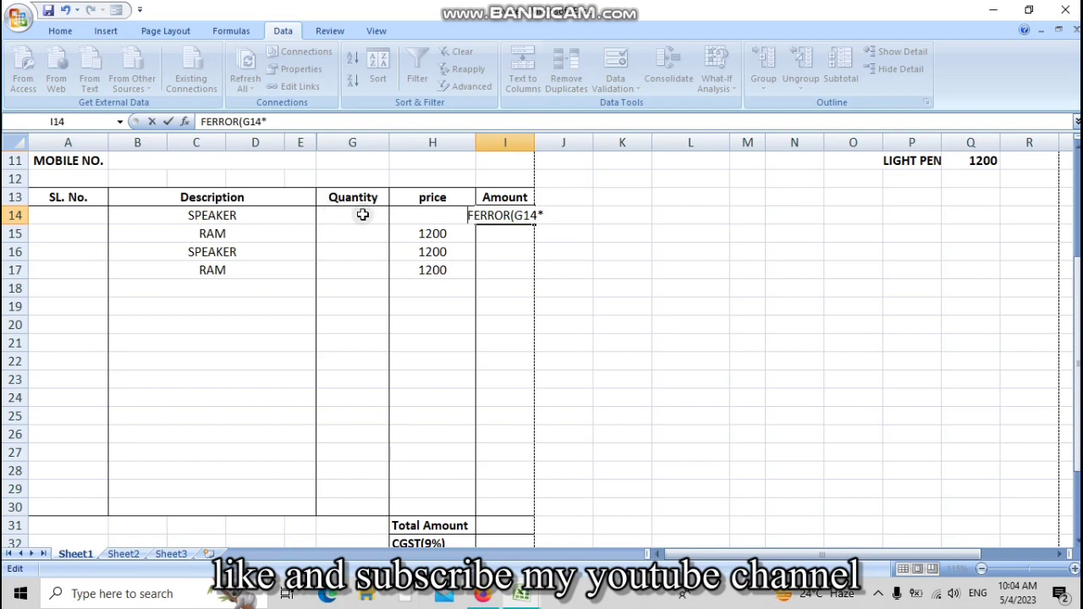
key(Delete)
key(Delete)
key(Delete)
key(Delete)
key(Delete)
click(503, 272)
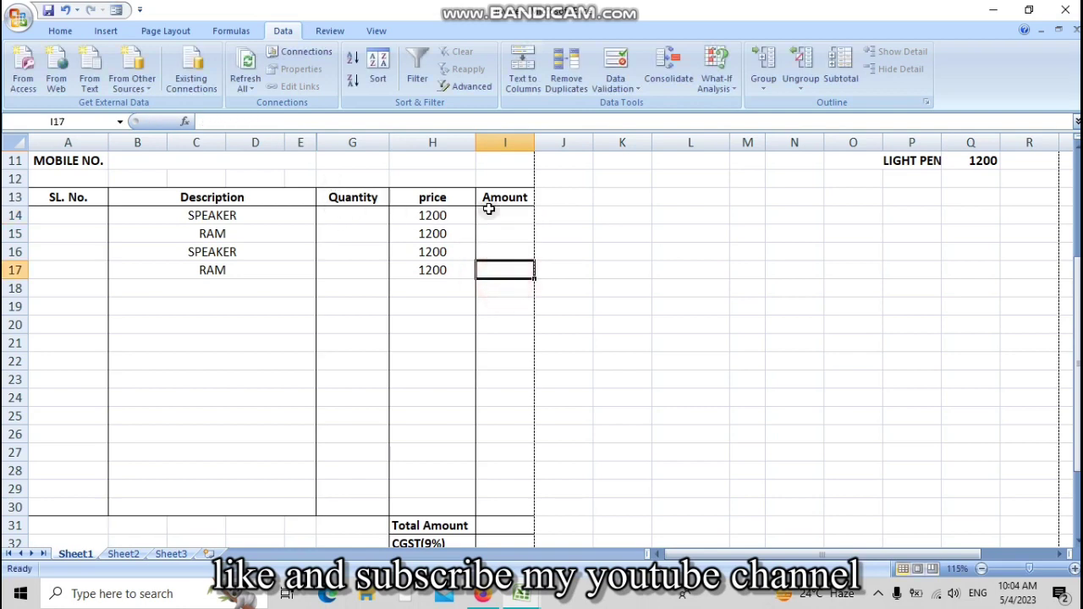
drag(532, 138, 527, 138)
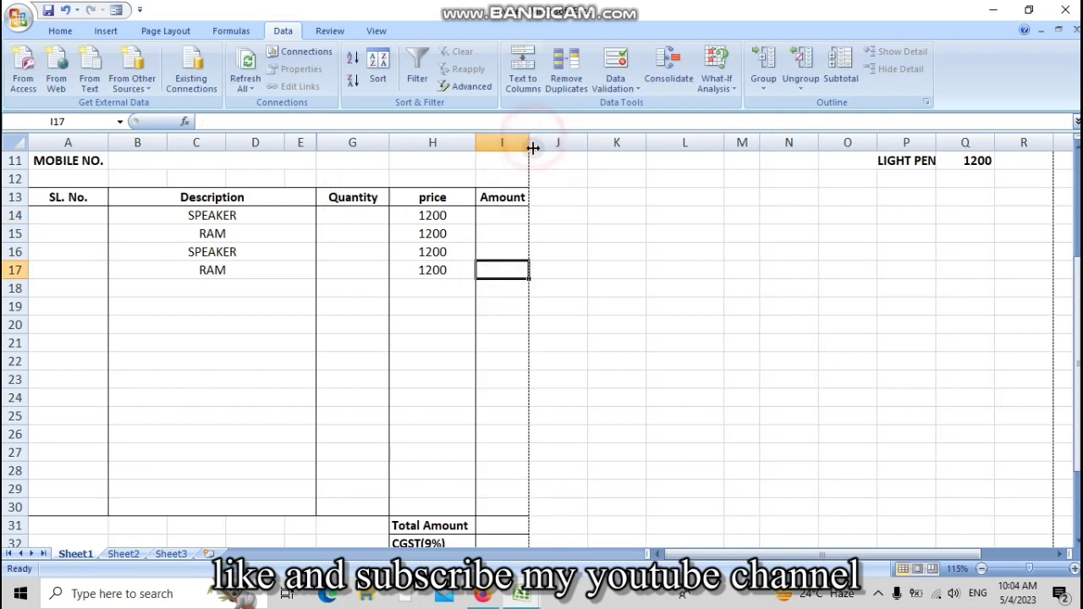
click(496, 218)
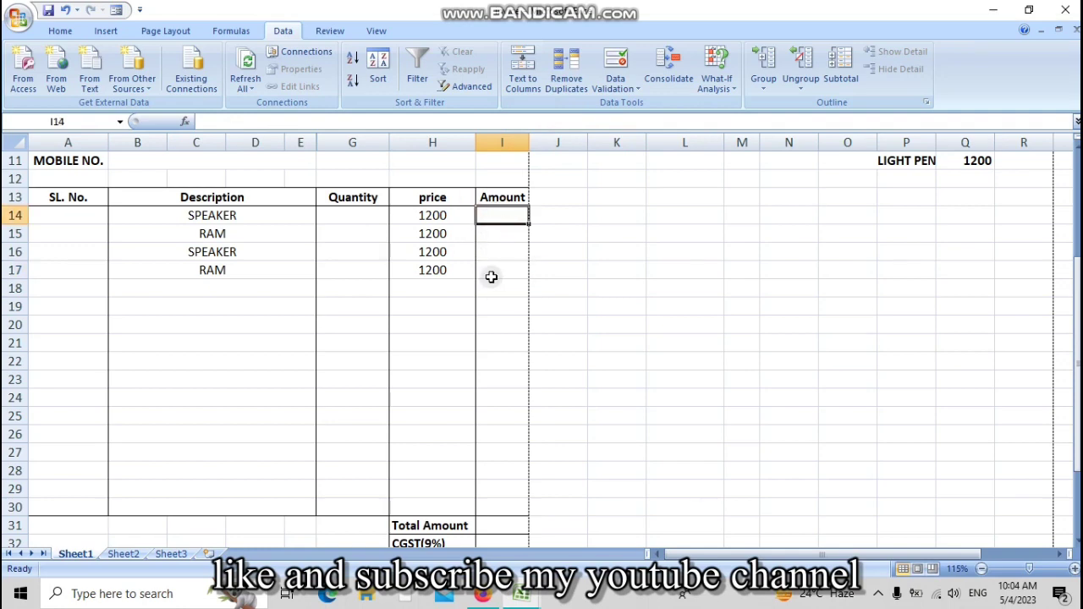
- Enter =IFERROR(G14*H14,"") in I14 for the row 14 amount
text(=)
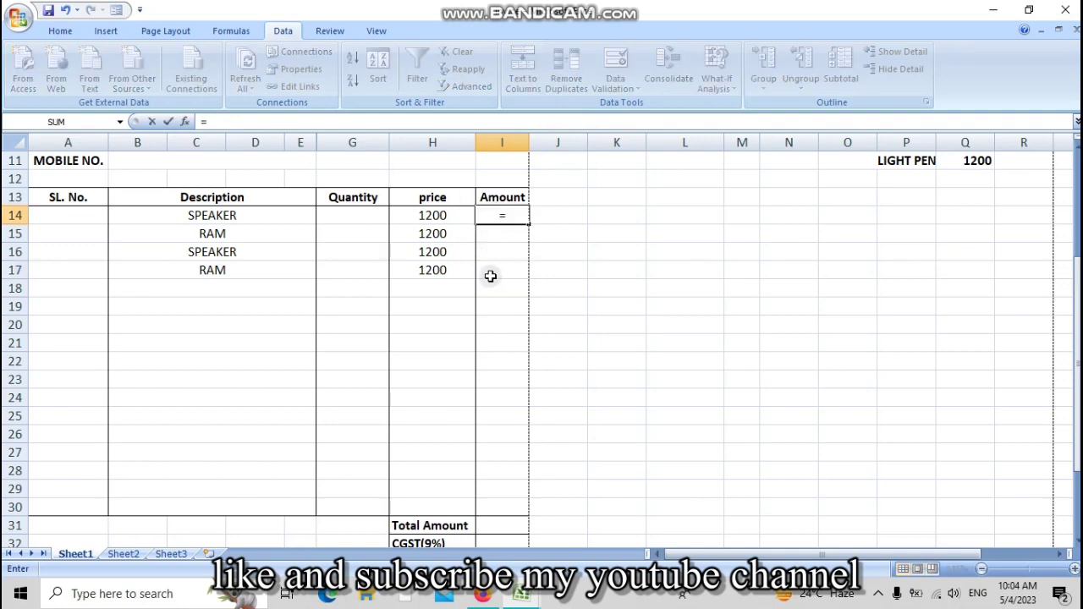
text(i)
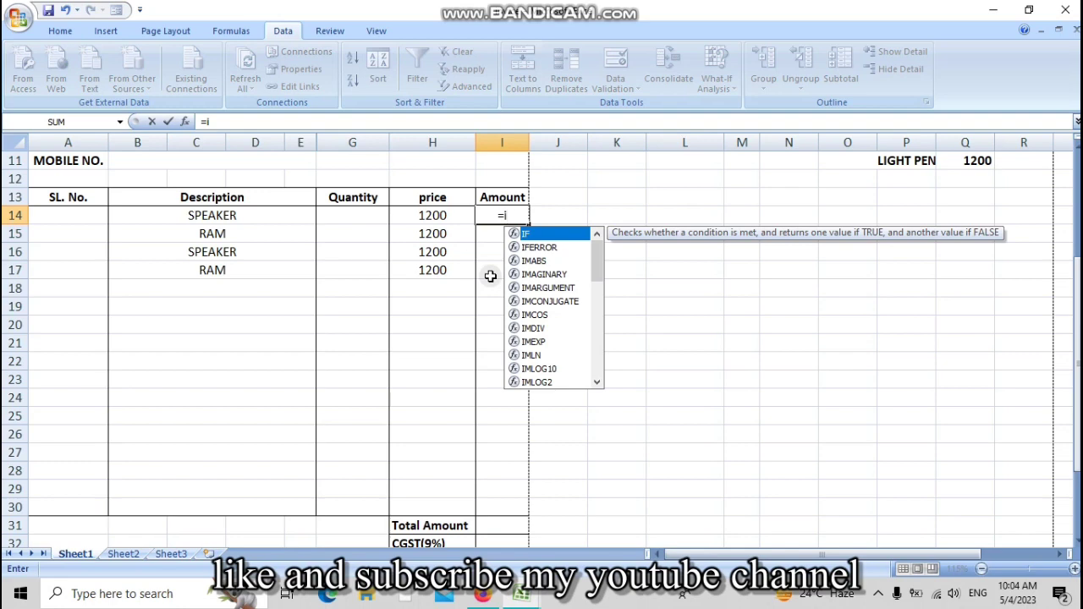
key(Down)
key(Tab)
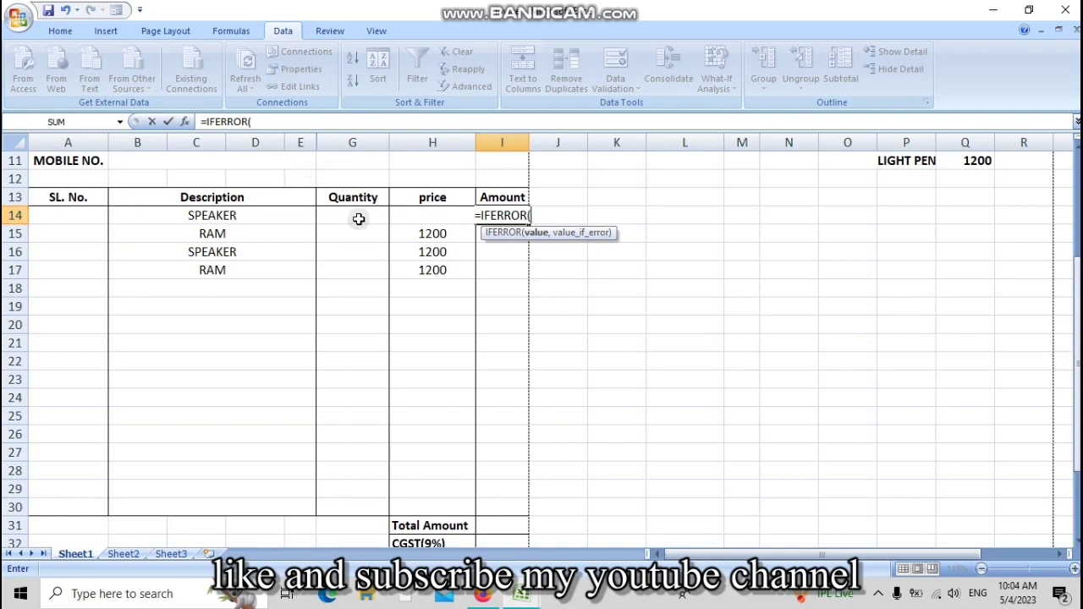
text(g14)
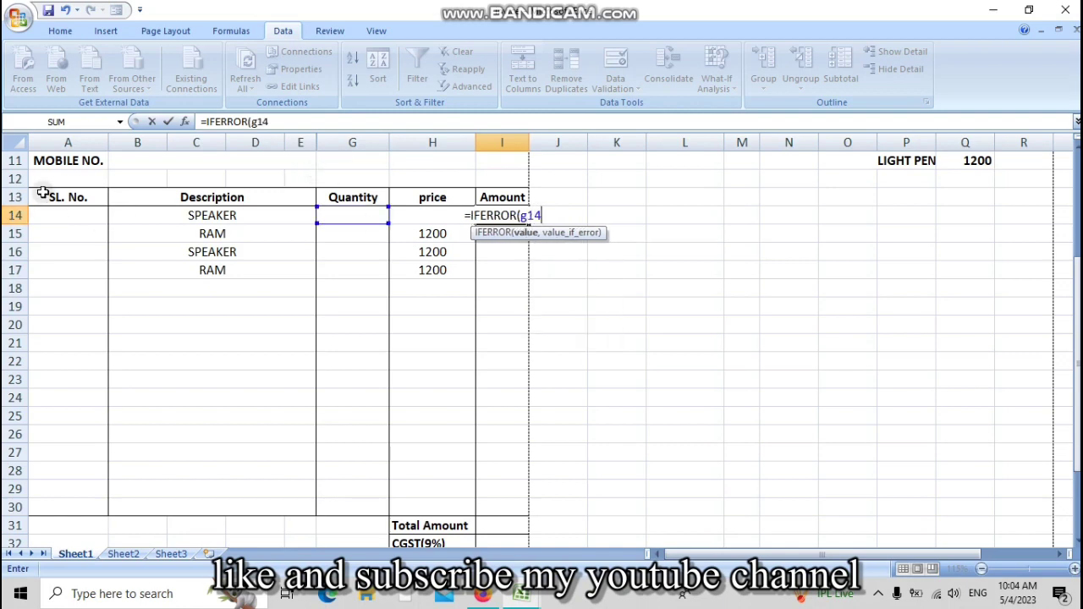
text(*)
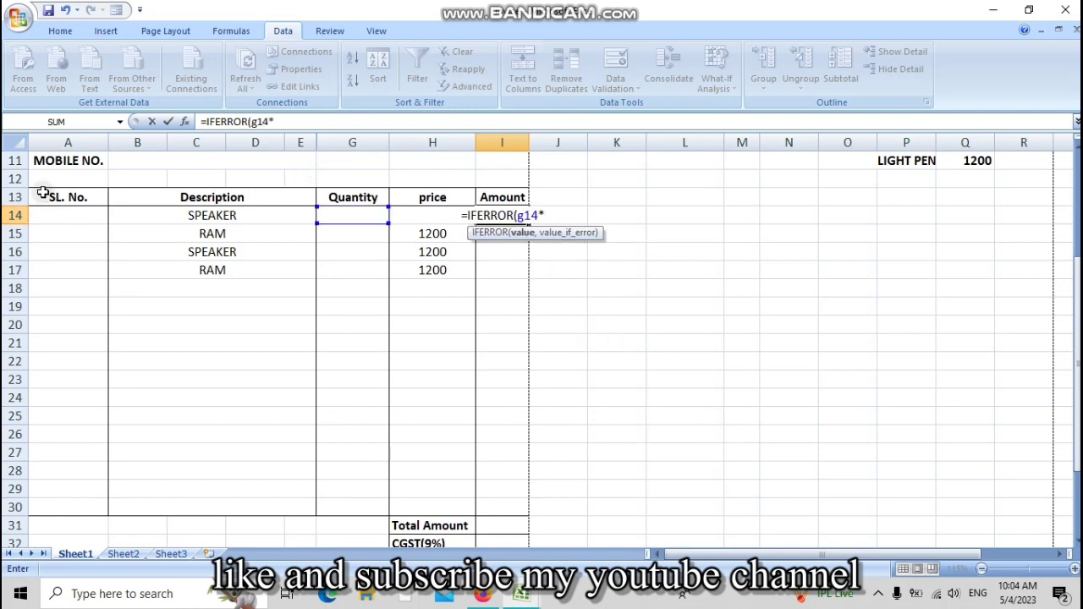
text(h)
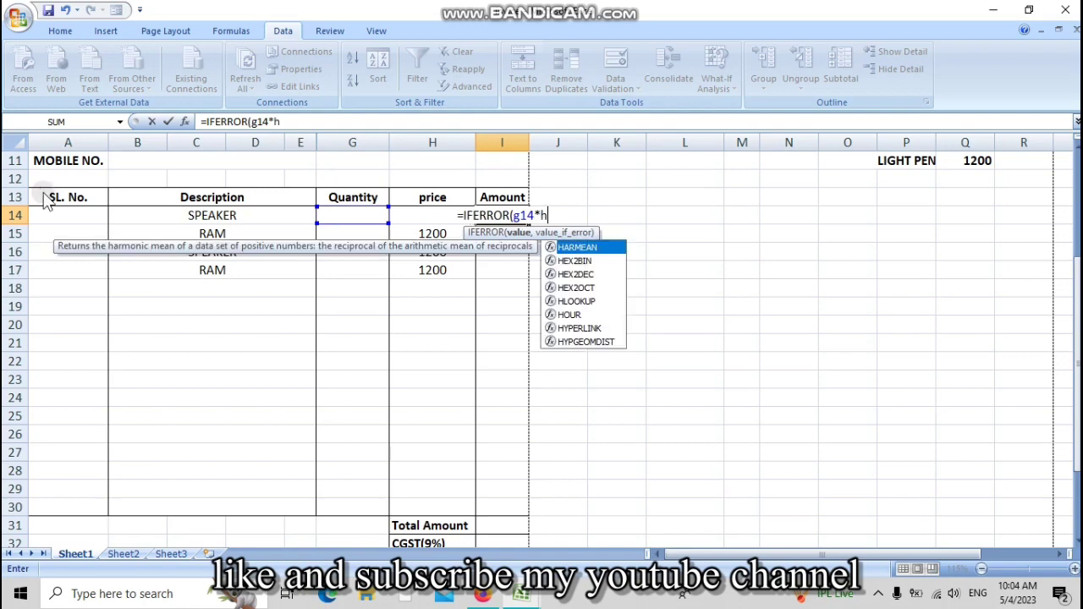
text(14)
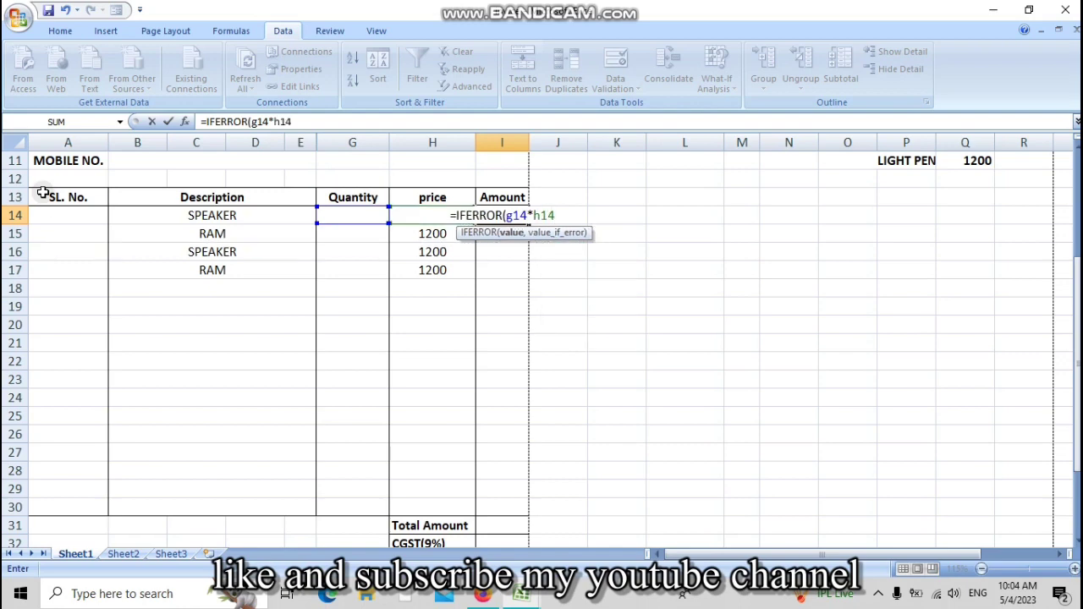
text(,)
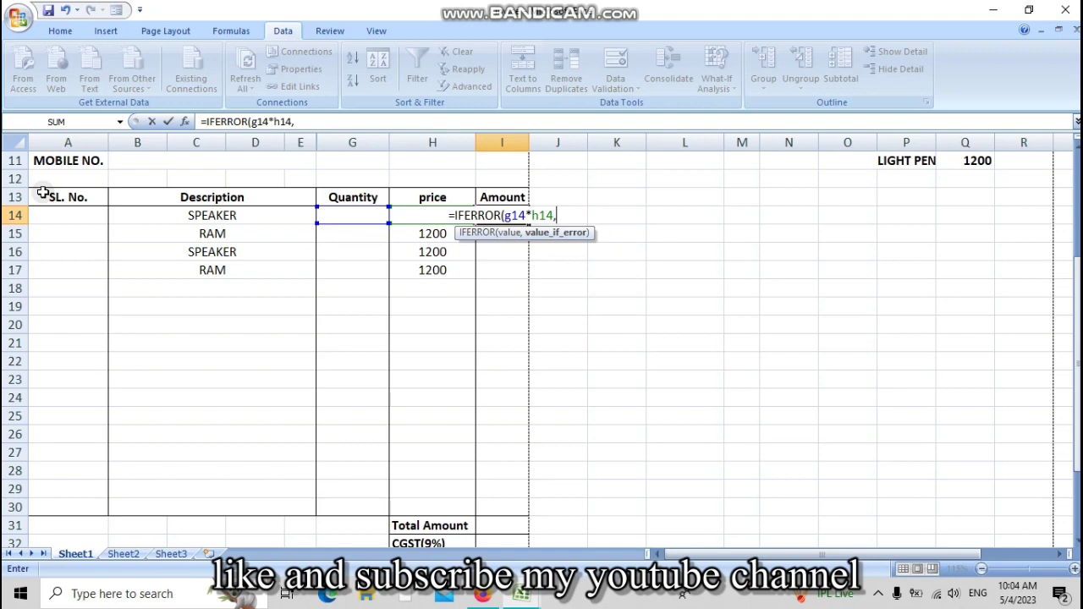
text(""))
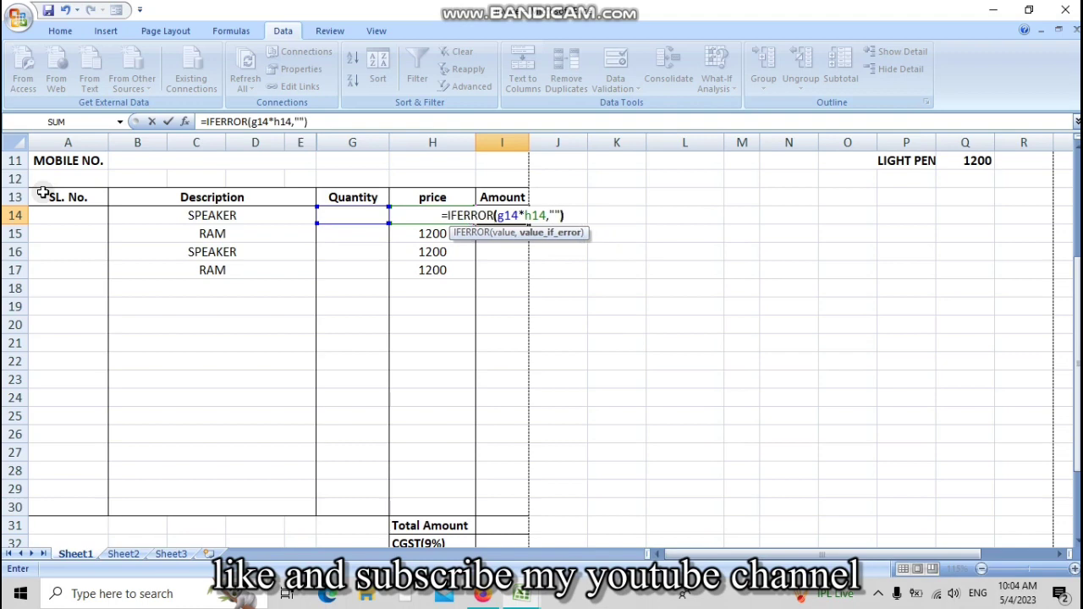
key(Return)
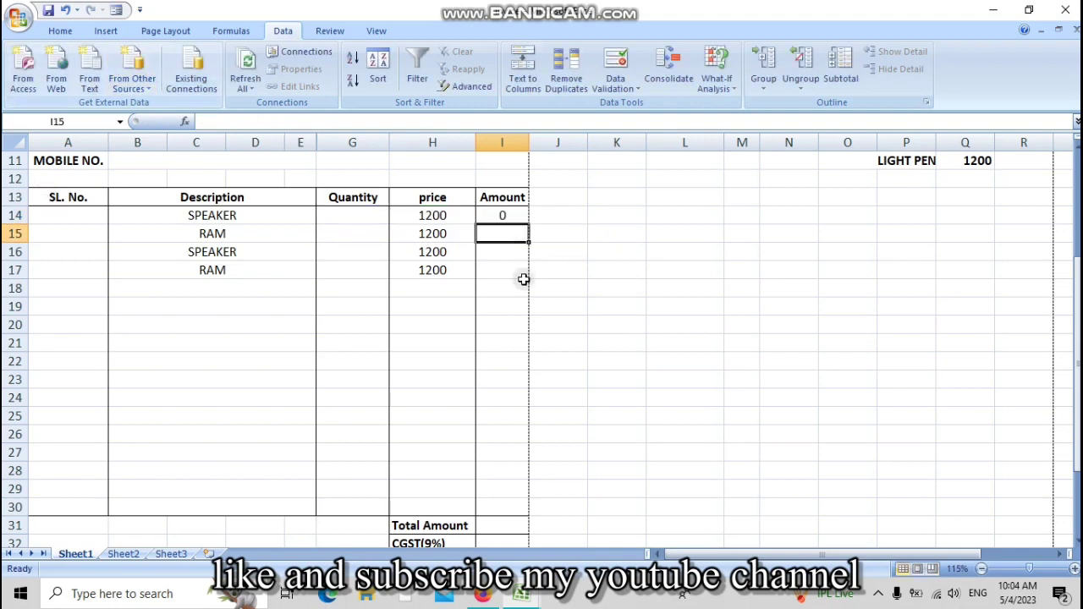
- Clear B14 and reselect SPEAKER from its item dropdown
click(493, 215)
click(221, 215)
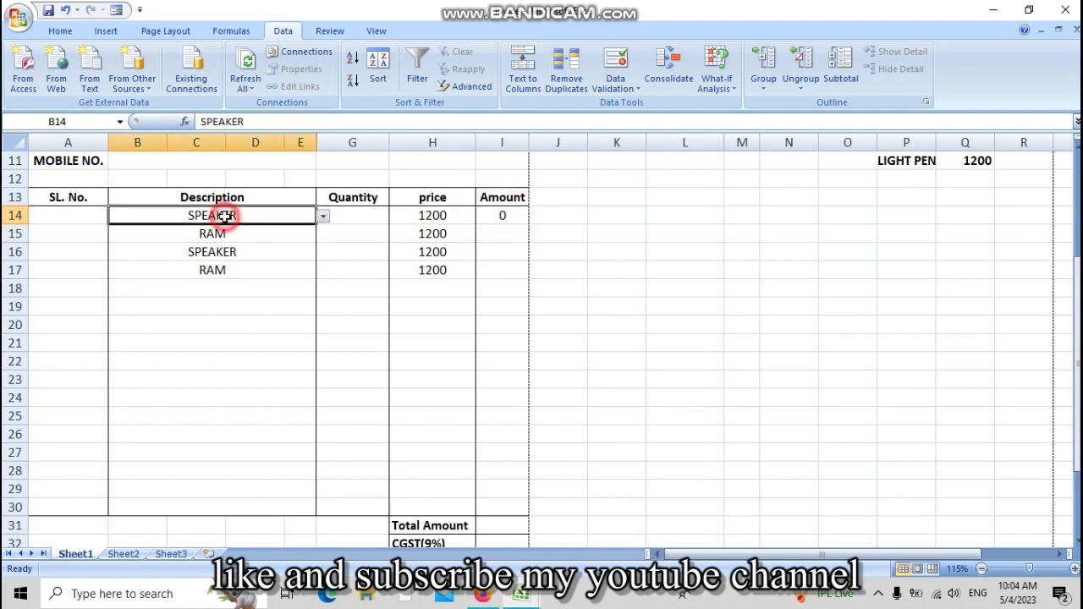
key(Delete)
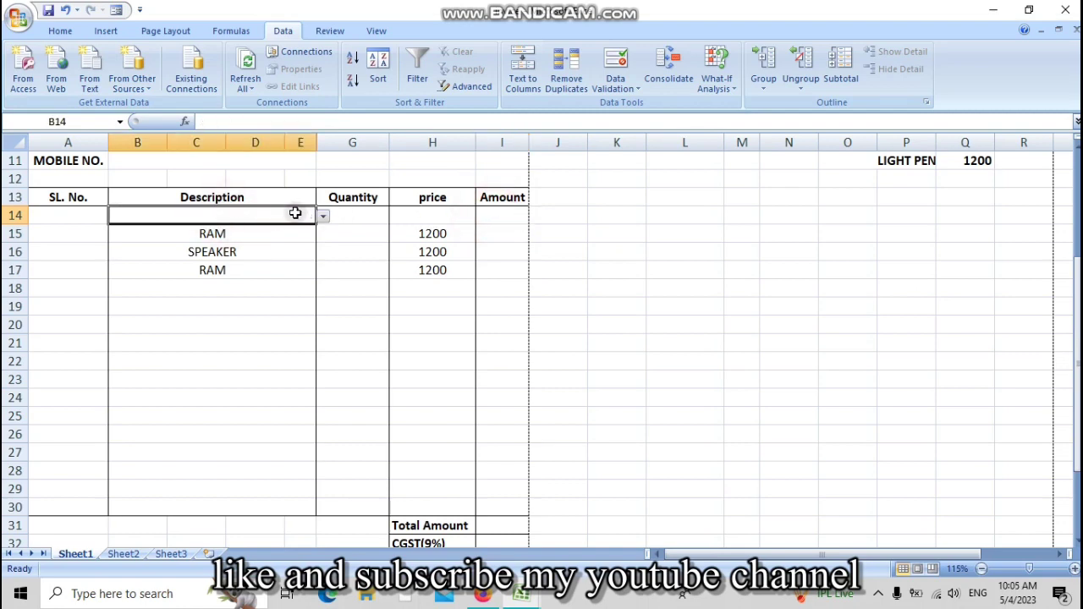
click(301, 326)
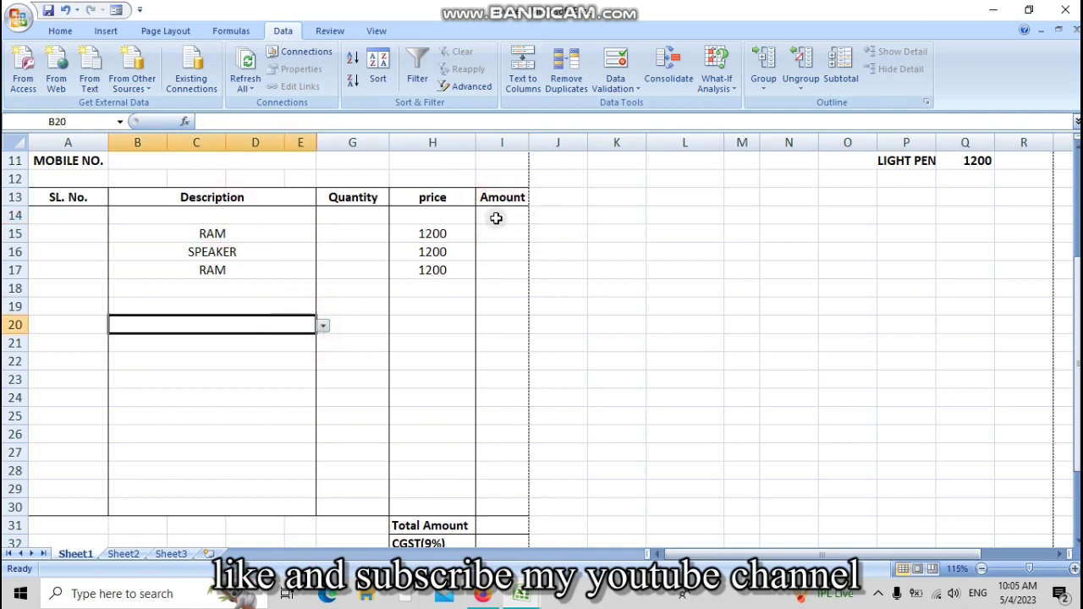
click(279, 215)
click(323, 216)
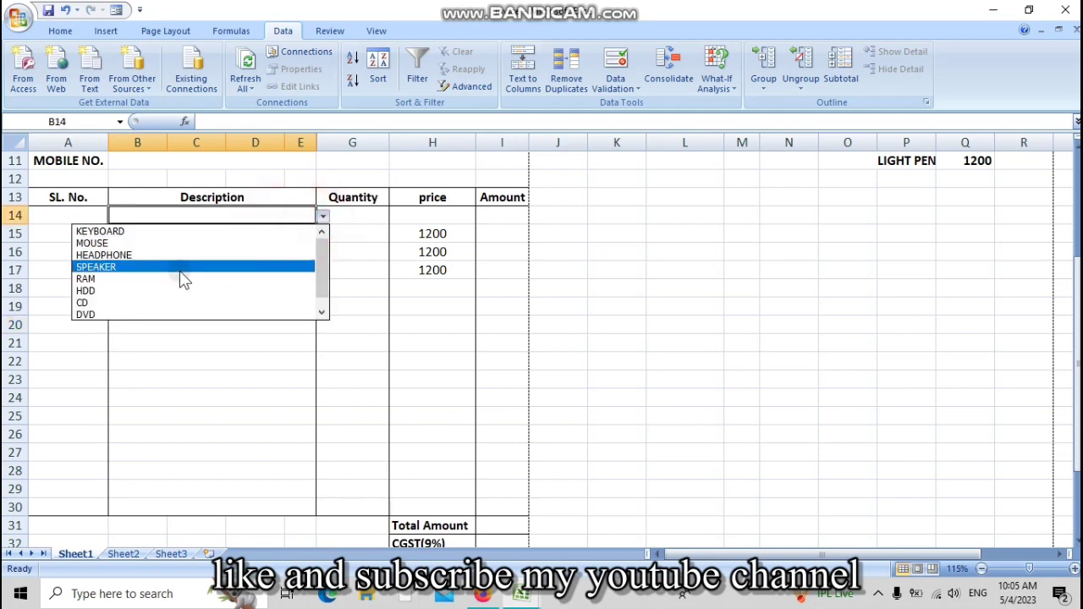
click(180, 269)
- Fill the I14 Amount formula down the column to I30
click(519, 217)
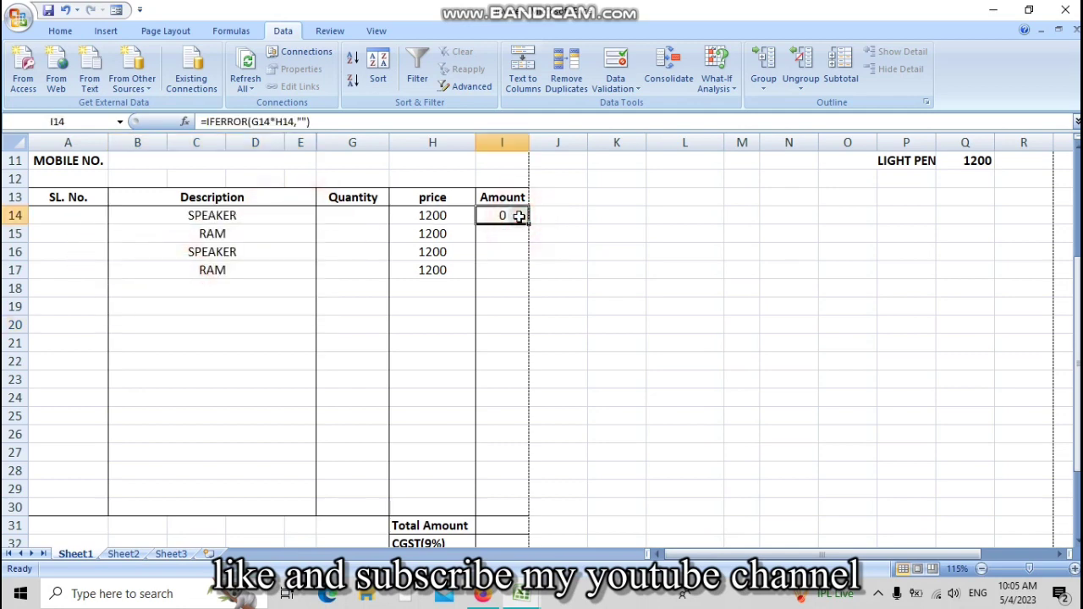
double_click(528, 227)
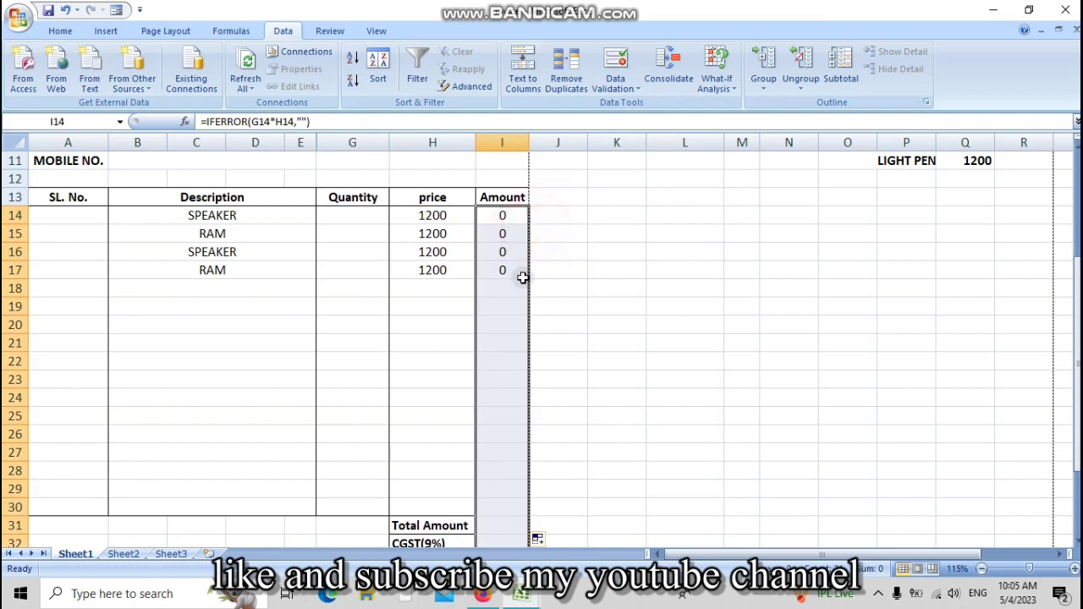
click(506, 218)
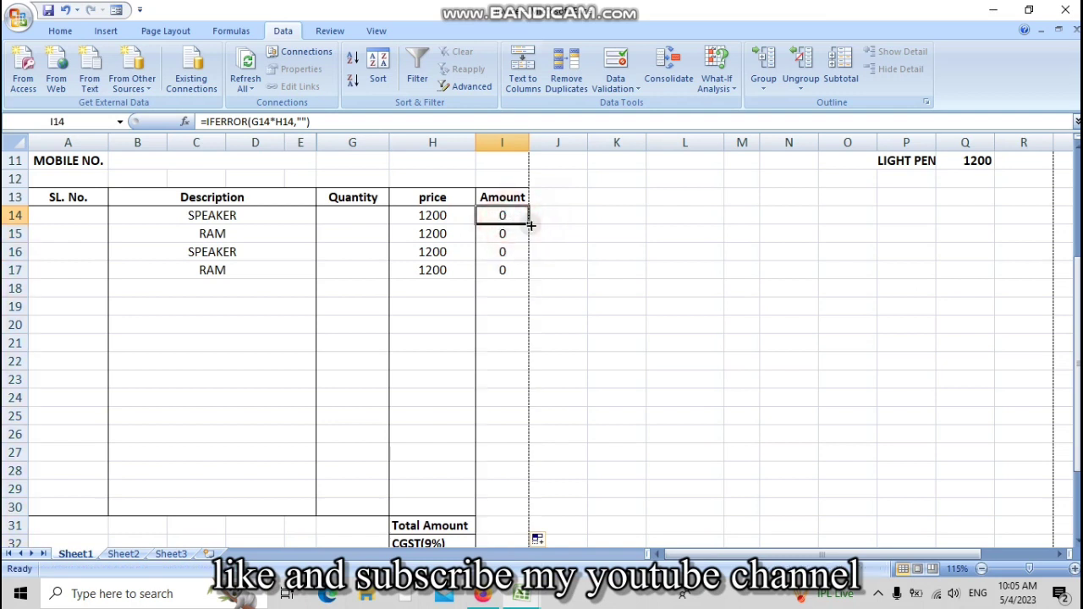
drag(531, 224, 535, 508)
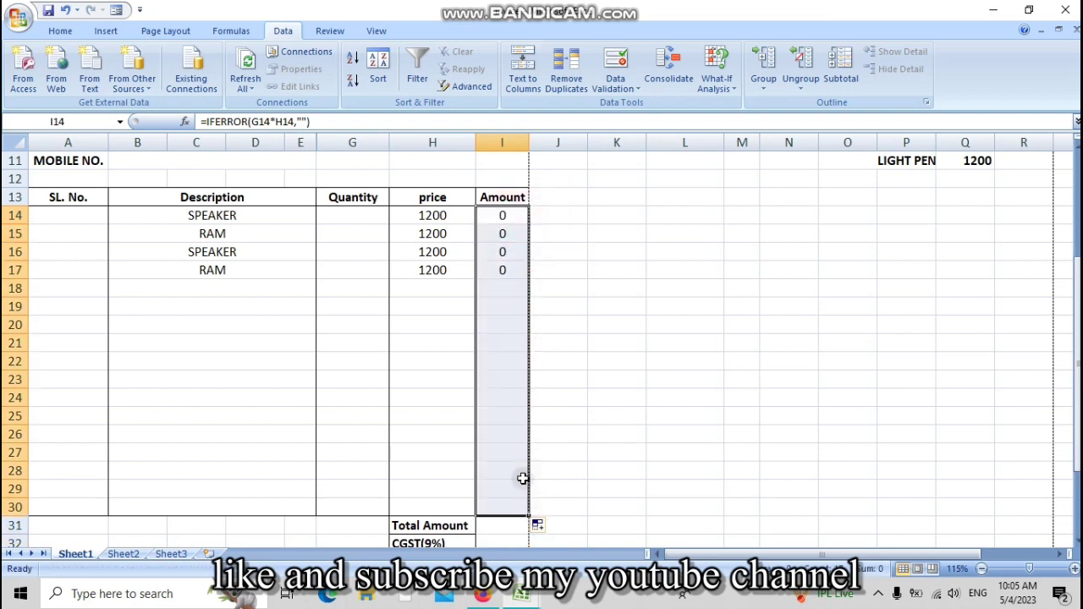
click(500, 413)
click(429, 399)
- Apply Outside Borders to the Amount cells I14:I30
scroll(382, 508, down, 1)
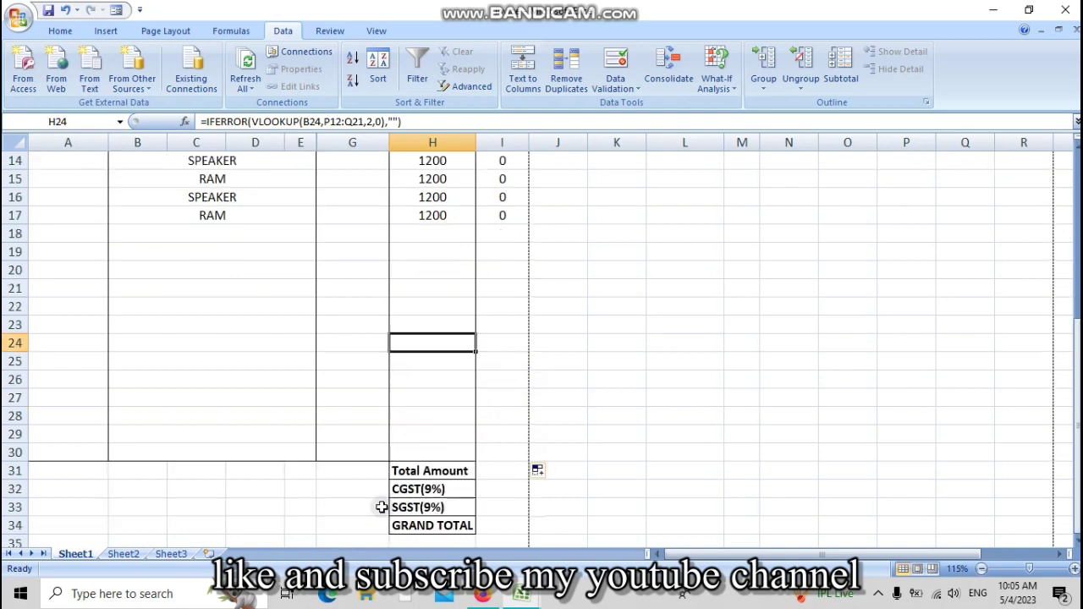
scroll(423, 474, down, 1)
scroll(517, 224, up, 3)
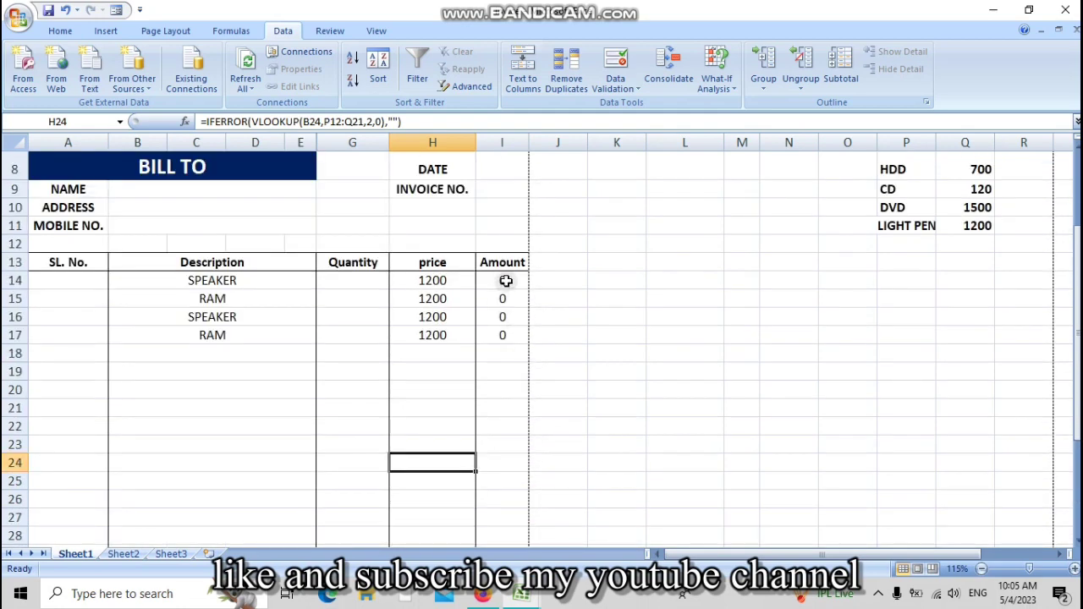
scroll(506, 280, down, 1)
scroll(507, 254, down, 1)
scroll(511, 177, up, 1)
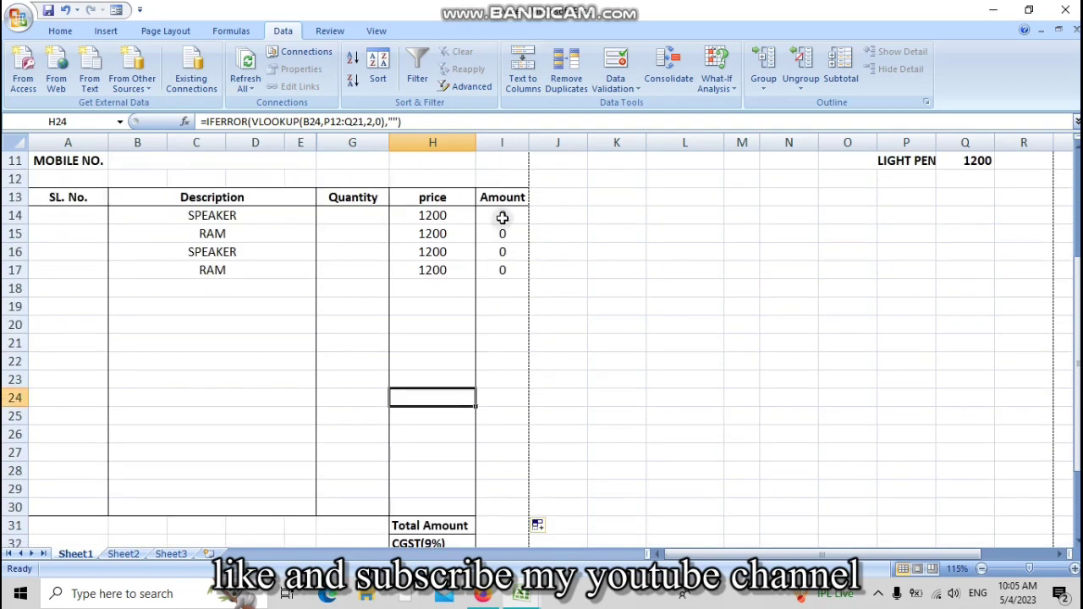
drag(502, 218, 508, 508)
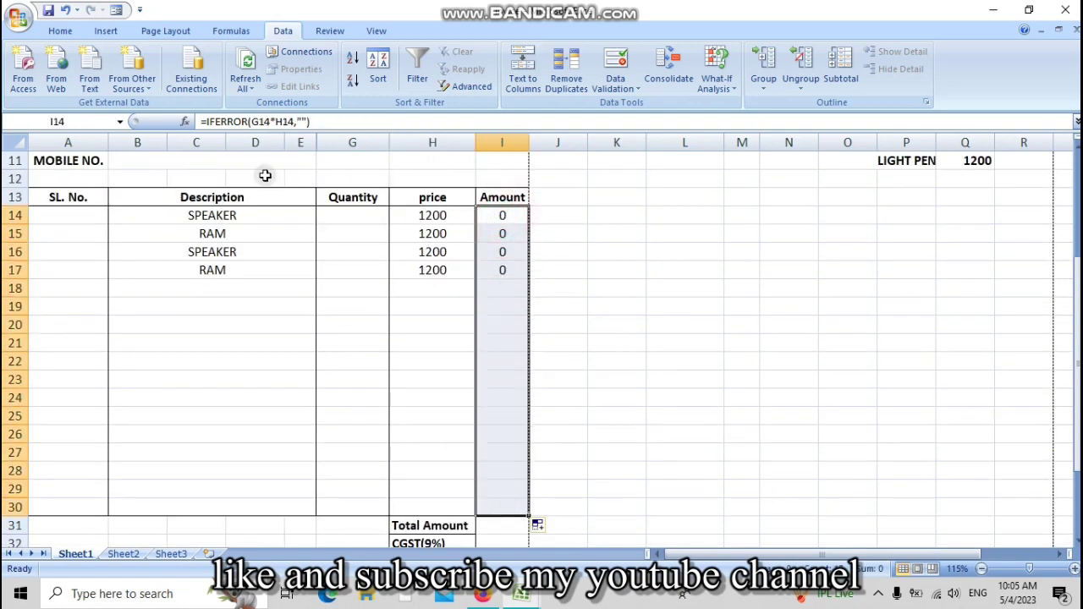
click(56, 31)
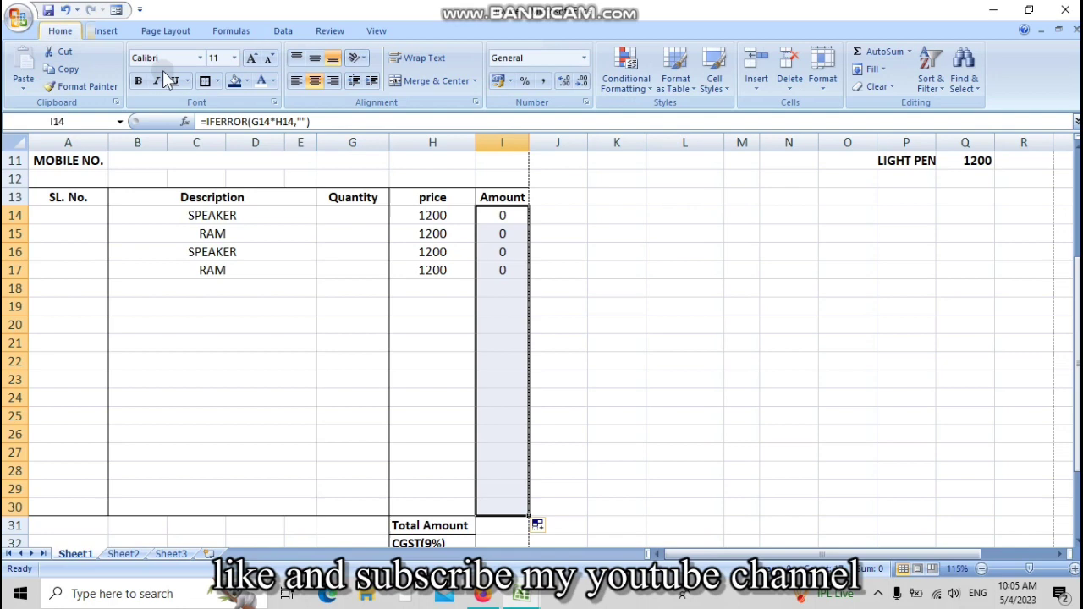
click(218, 82)
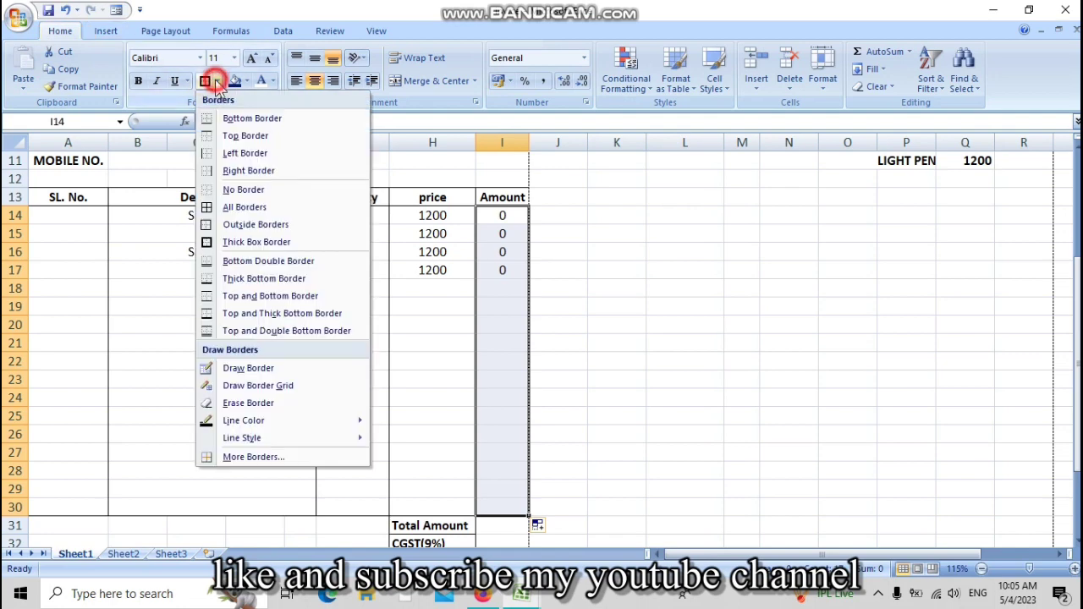
click(244, 224)
click(412, 380)
scroll(431, 393, down, 1)
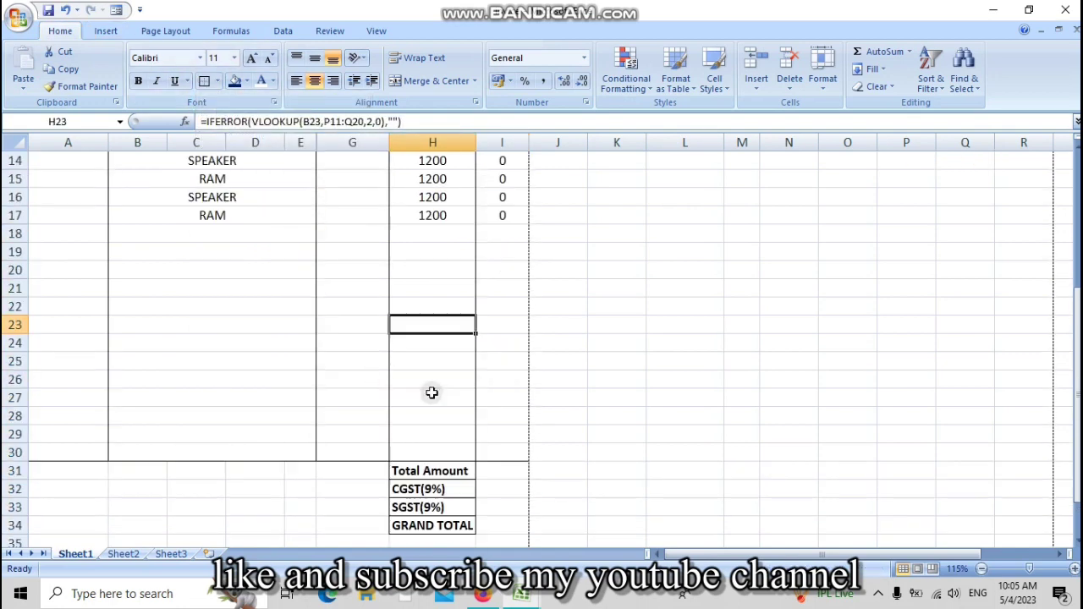
scroll(391, 334, up, 2)
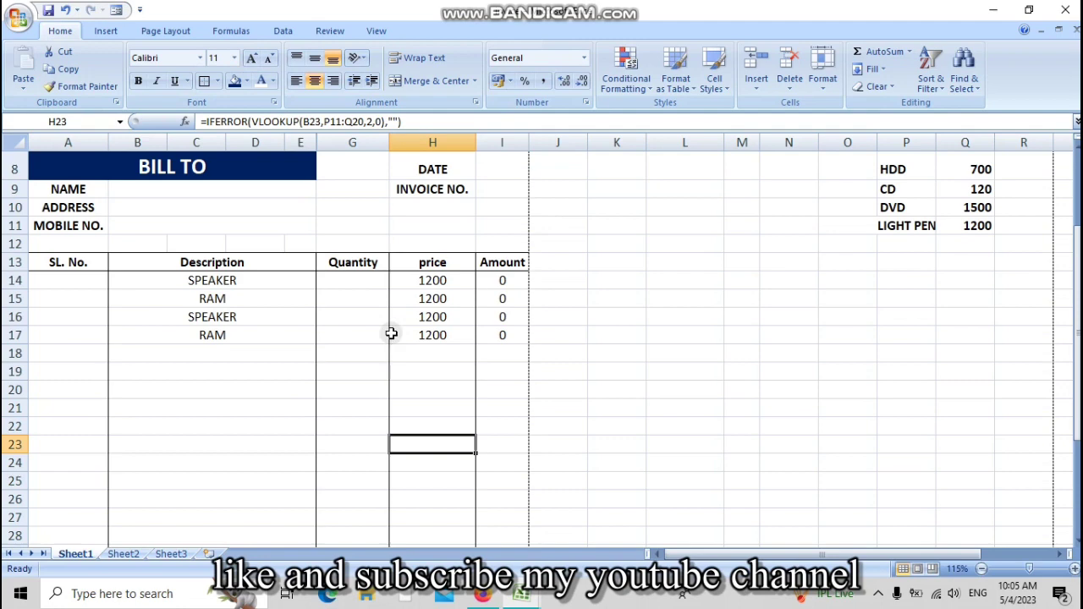
scroll(391, 335, down, 2)
scroll(391, 335, down, 2)
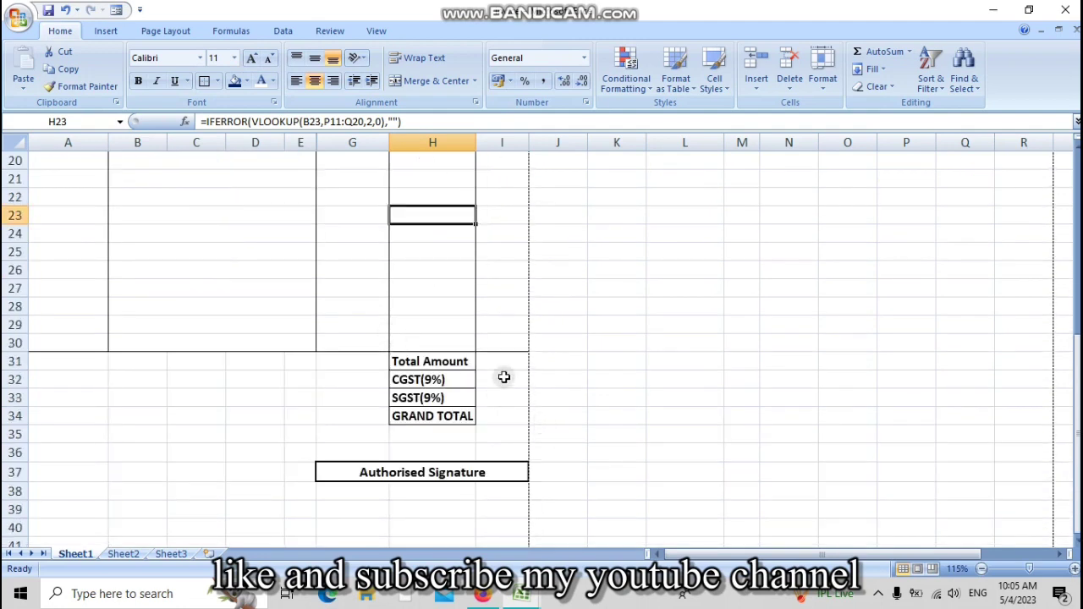
ctrl+scroll(504, 377, down, 1)
scroll(504, 376, up, 2)
scroll(504, 377, up, 2)
scroll(504, 377, down, 1)
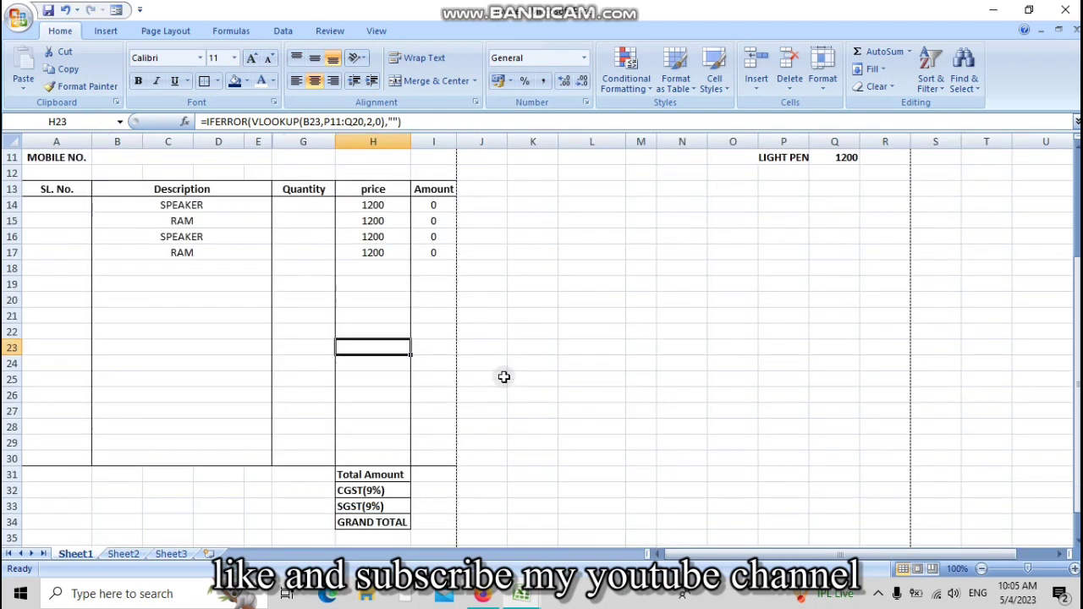
scroll(503, 377, down, 2)
click(422, 385)
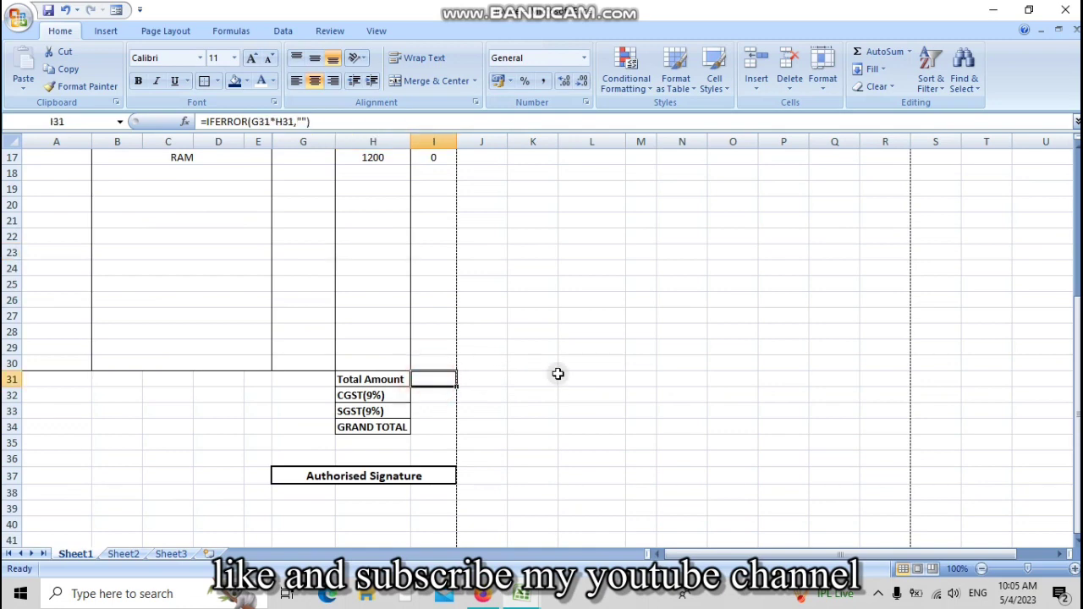
- Enter =SUM(I14:I30) in I31 as the Total Amount
text(=sum)
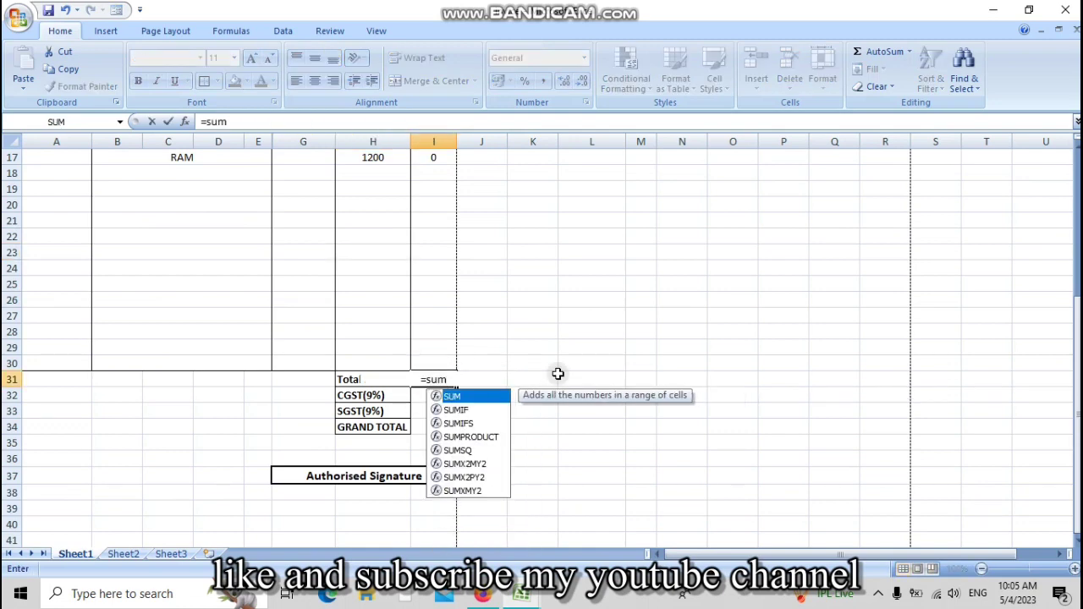
text(()
scroll(558, 373, up, 3)
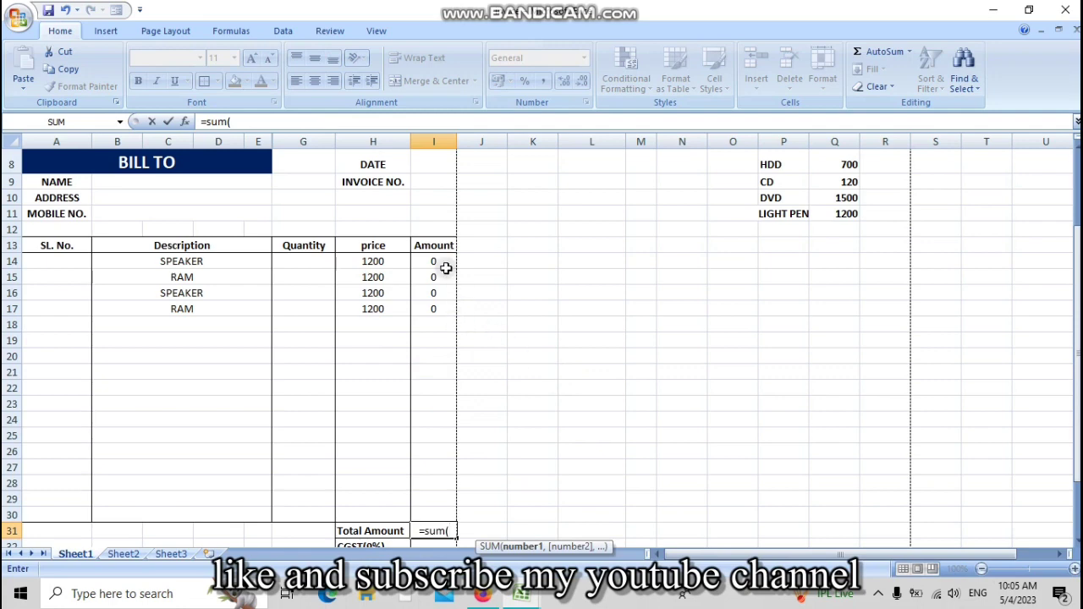
drag(438, 262, 437, 515)
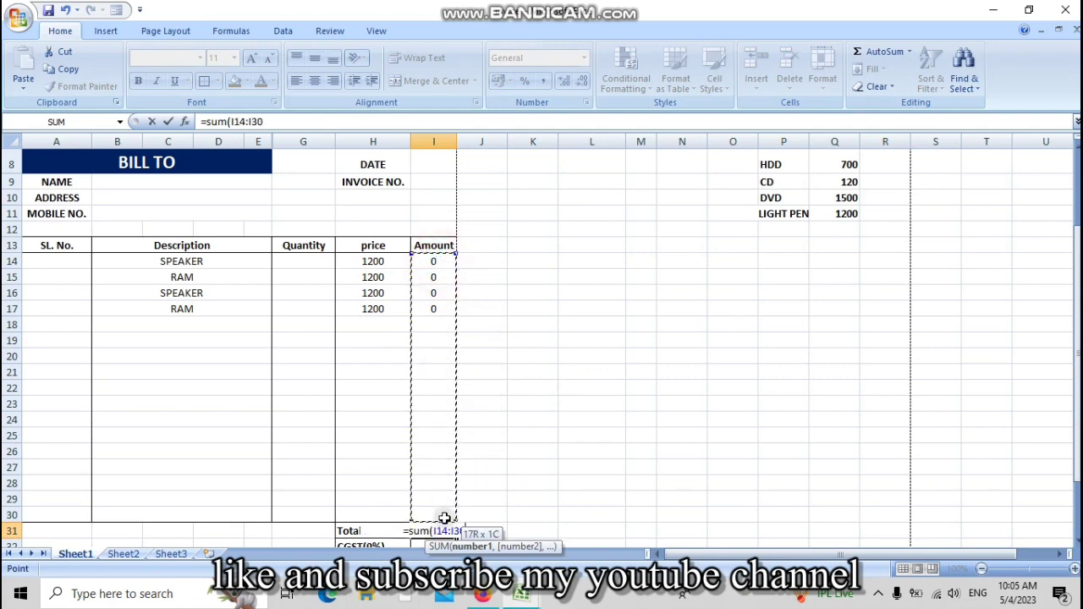
key(Return)
scroll(466, 470, down, 2)
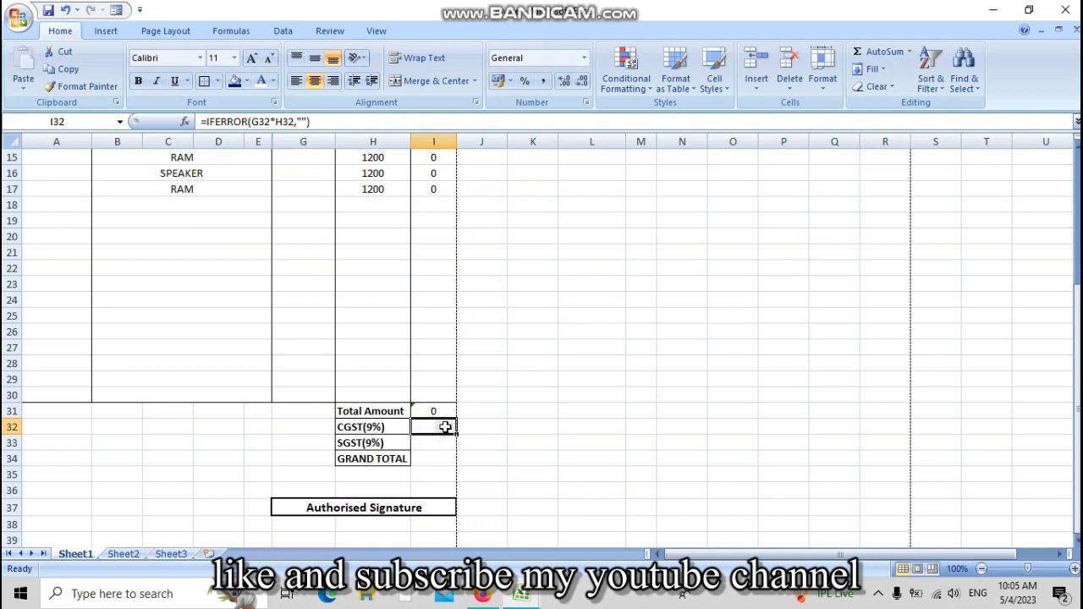
- Enter =I31*9% in I32 for CGST(9%)
text(=)
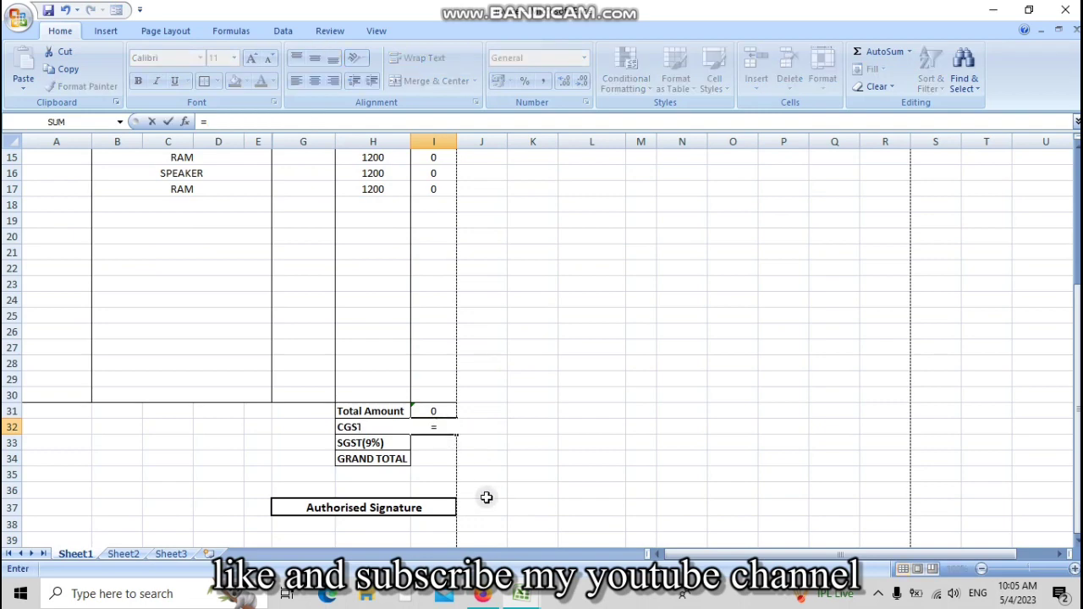
key(Escape)
scroll(487, 498, up, 1)
click(552, 462)
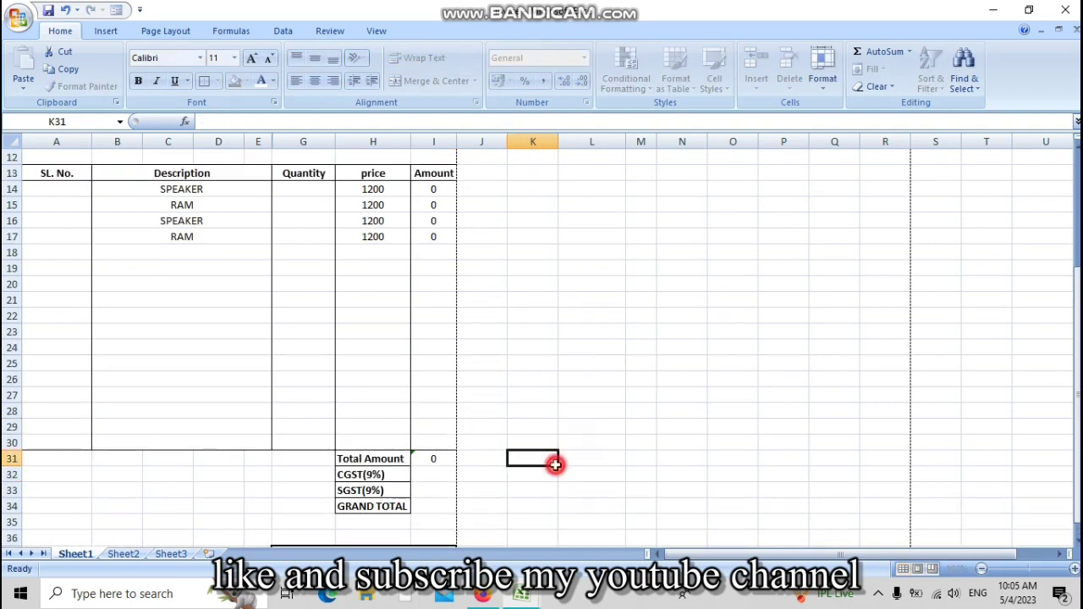
ctrl+scroll(552, 464, up, 3)
scroll(550, 470, down, 2)
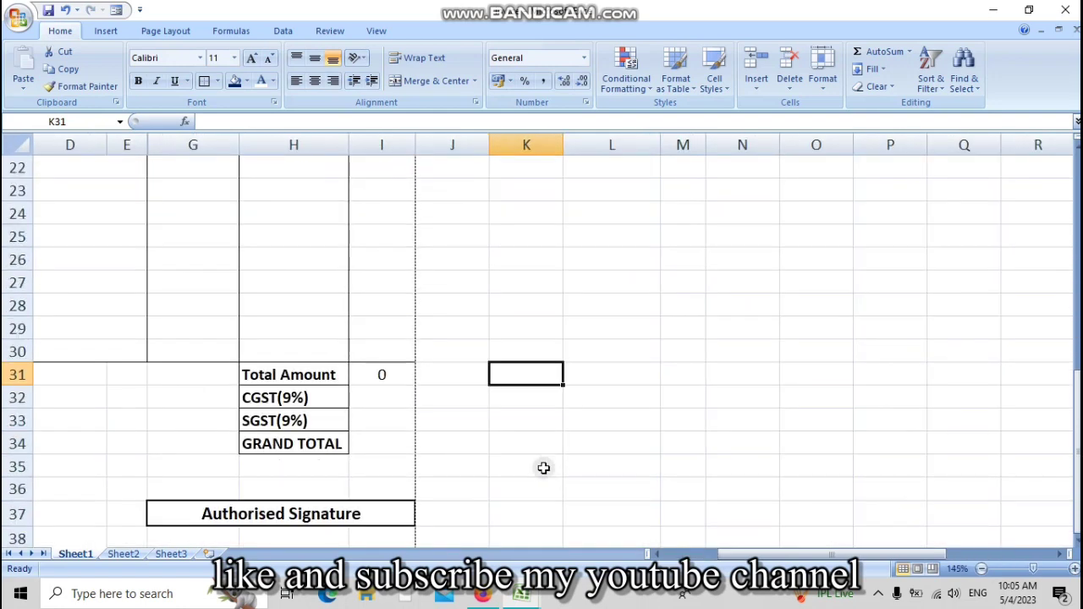
click(381, 402)
text(=)
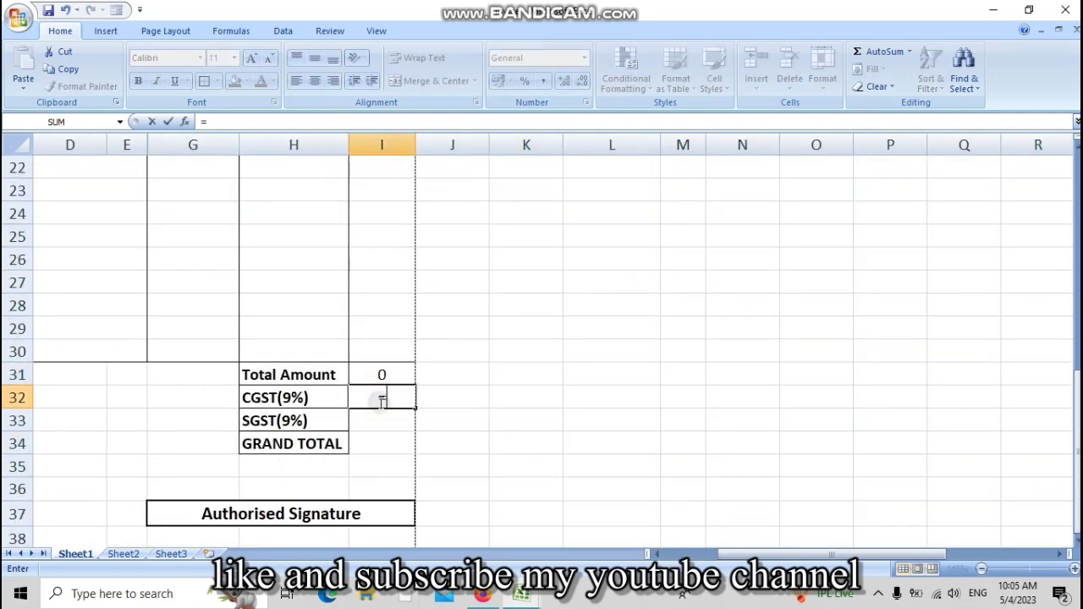
click(366, 375)
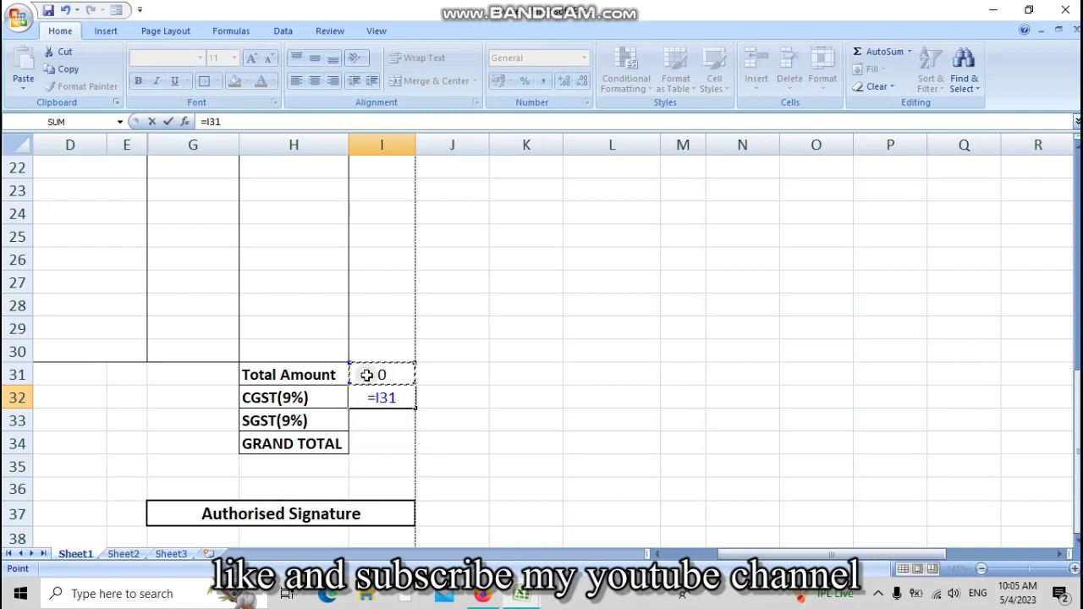
text(*9)
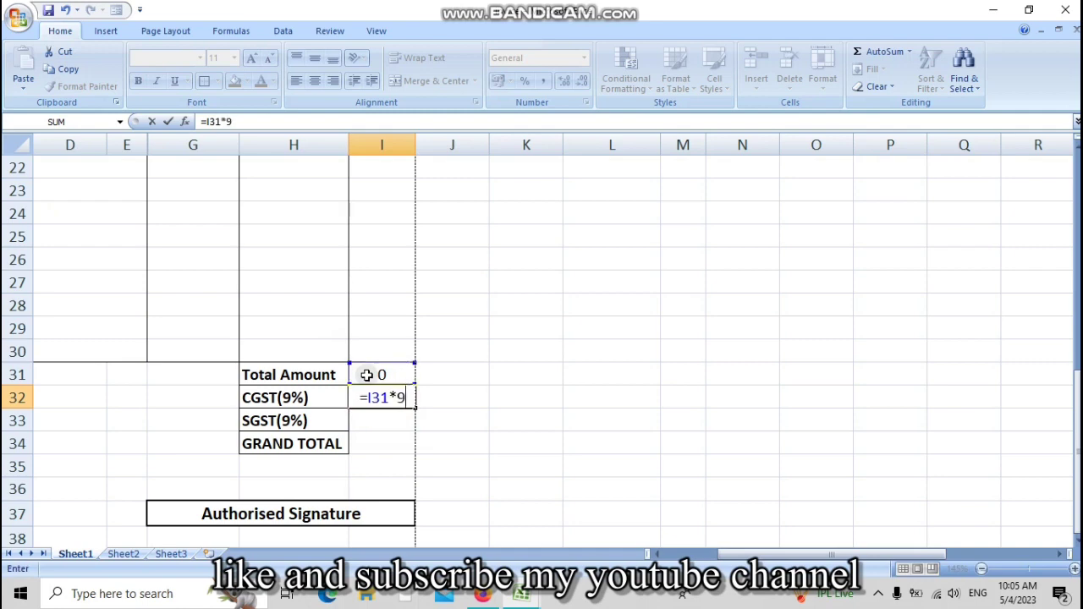
text(%)
key(Return)
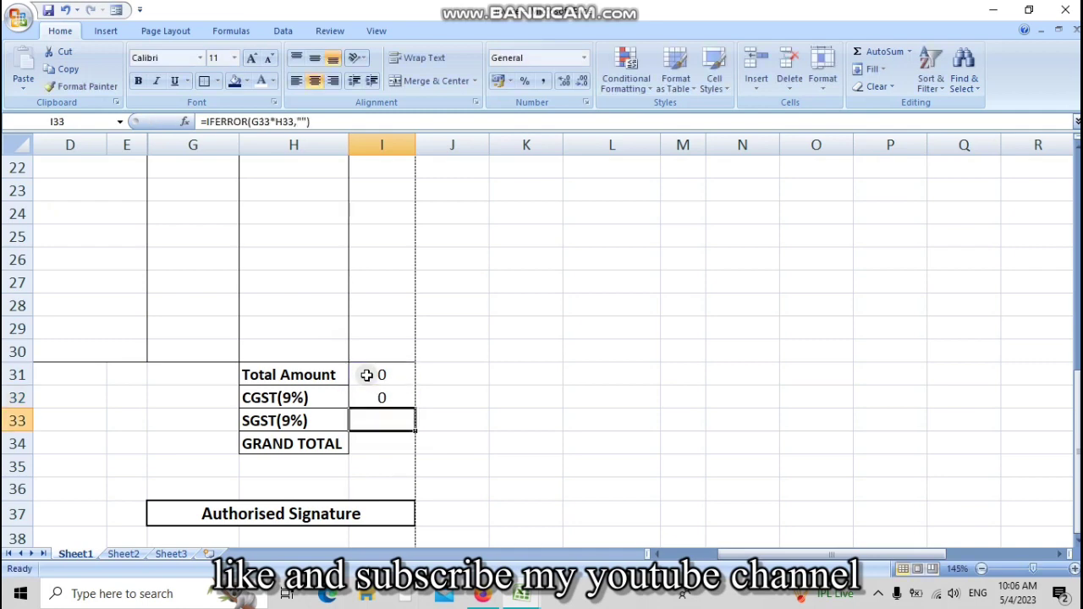
- Enter the SGST formula in I33 and =SUM(I31:I33) in I34 for GRAND TOTAL
text(=)
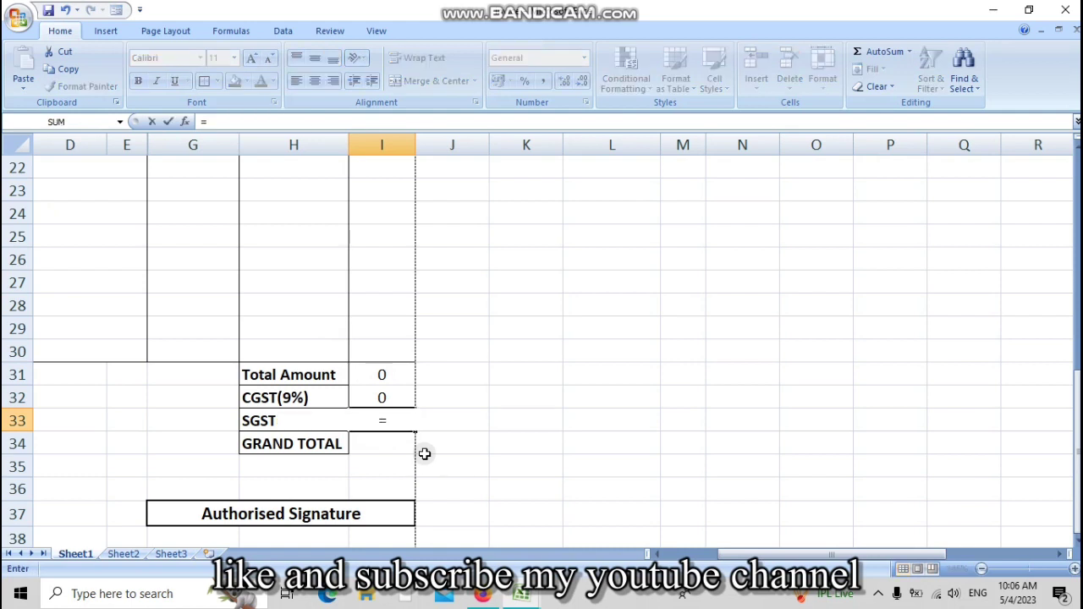
click(380, 375)
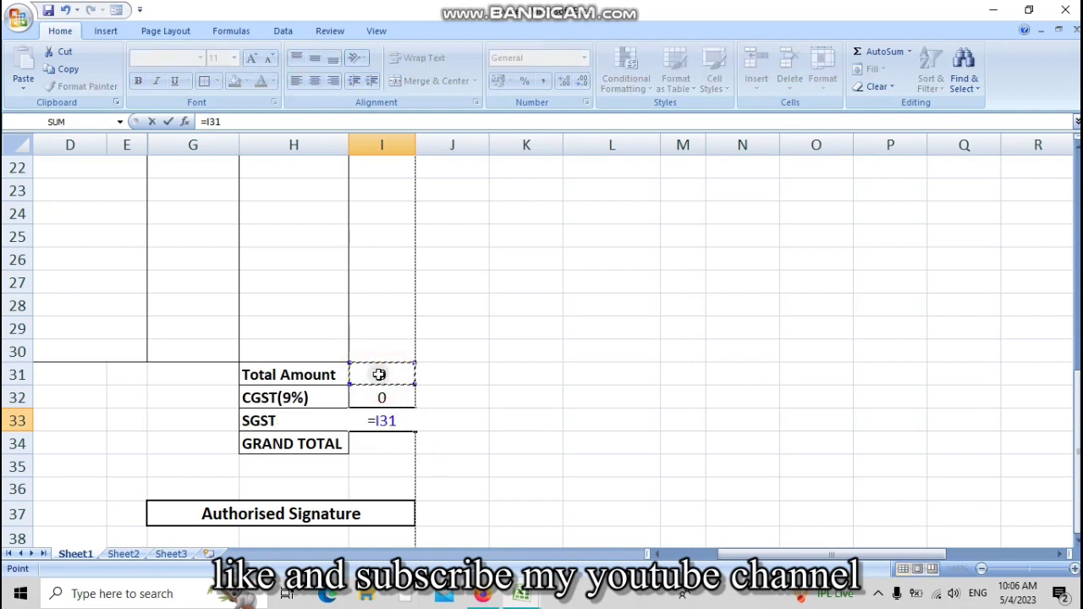
text(*)
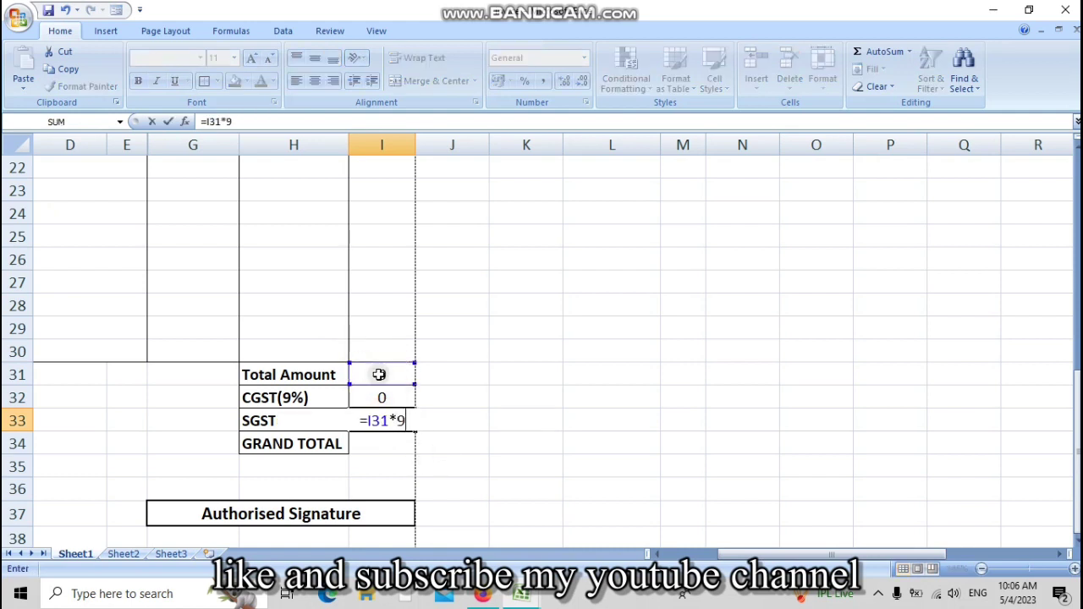
text(%)
key(Return)
text((9%)
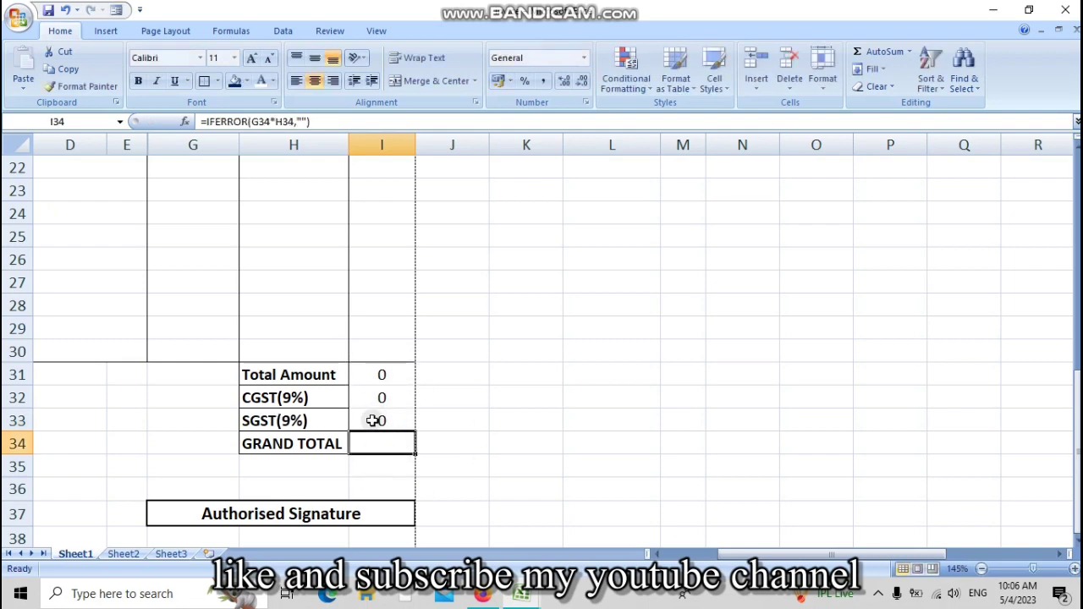
text(=)
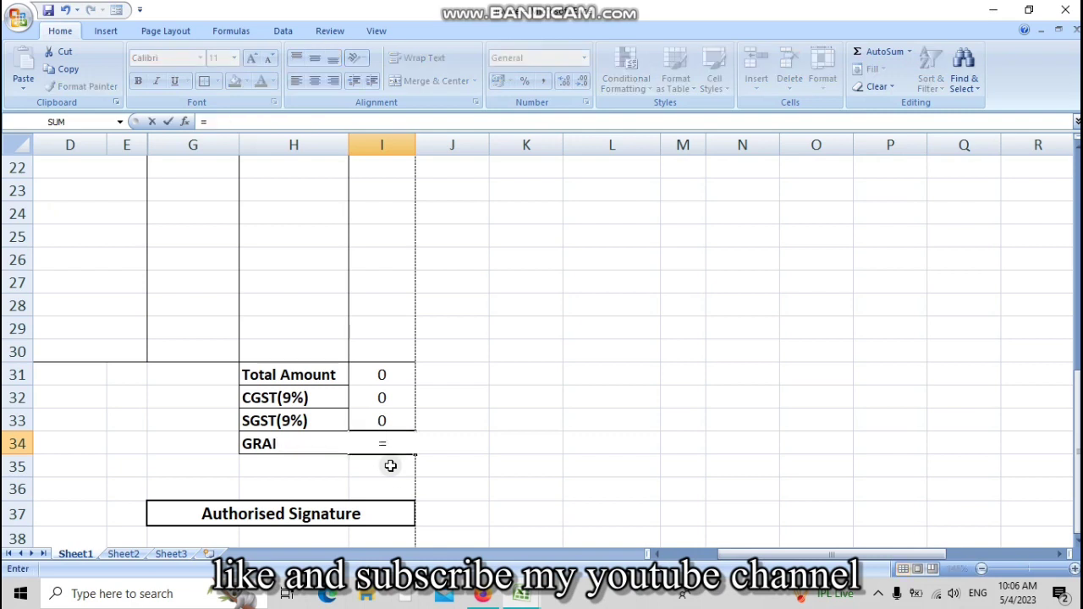
text(sum)
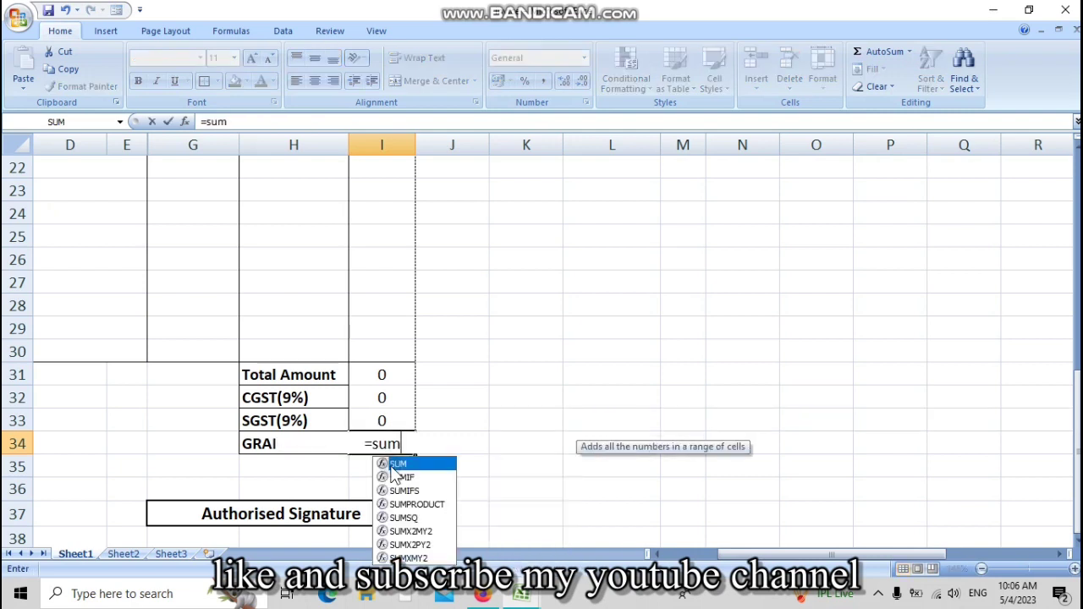
text(()
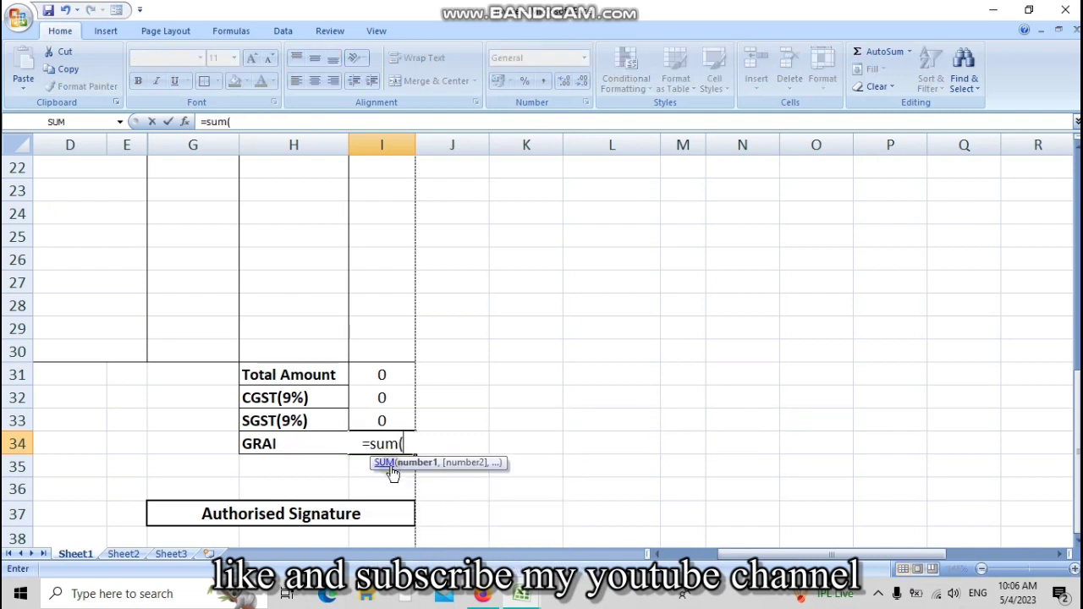
drag(395, 372, 399, 411)
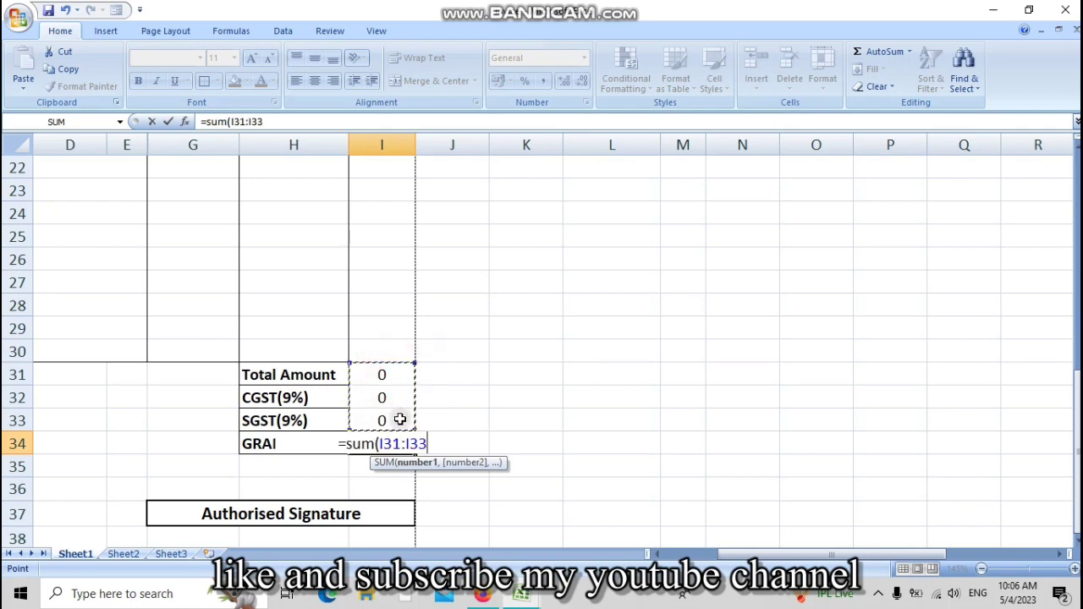
key(Return)
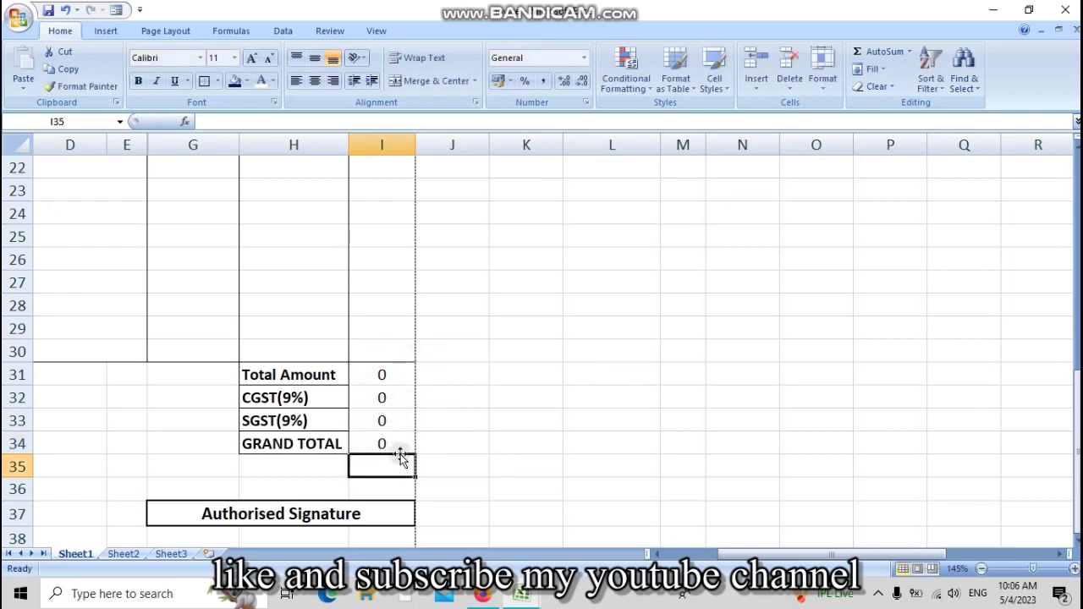
- Enter quantities 20, 10, 23 and 20 for the SPEAKER, RAM, SPEAKER and RAM rows starting at G14
scroll(400, 457, up, 4)
scroll(400, 457, up, 3)
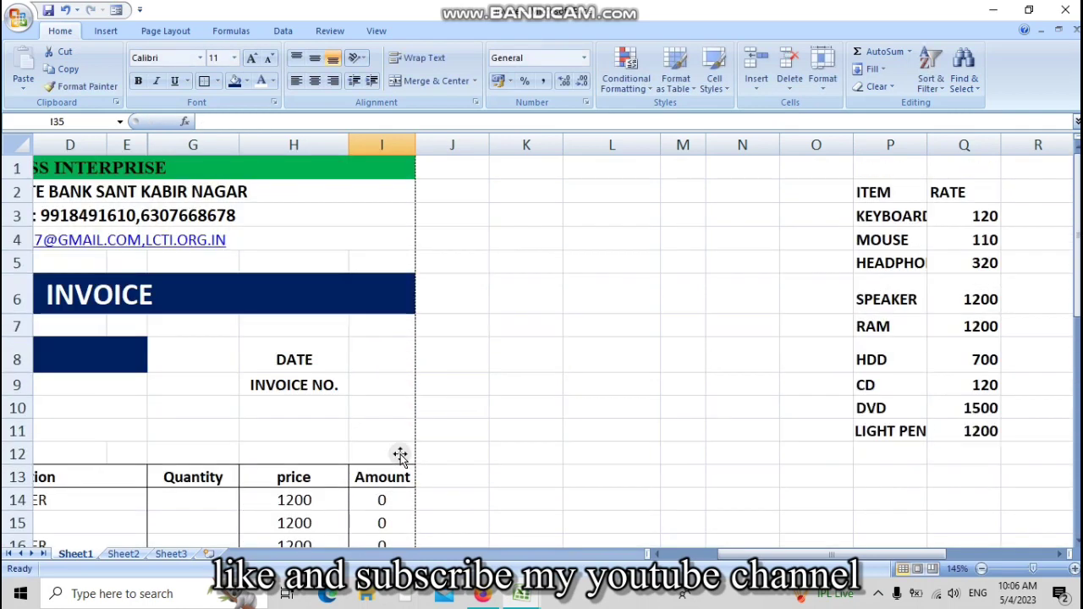
scroll(400, 457, down, 1)
scroll(399, 452, down, 2)
scroll(398, 452, down, 1)
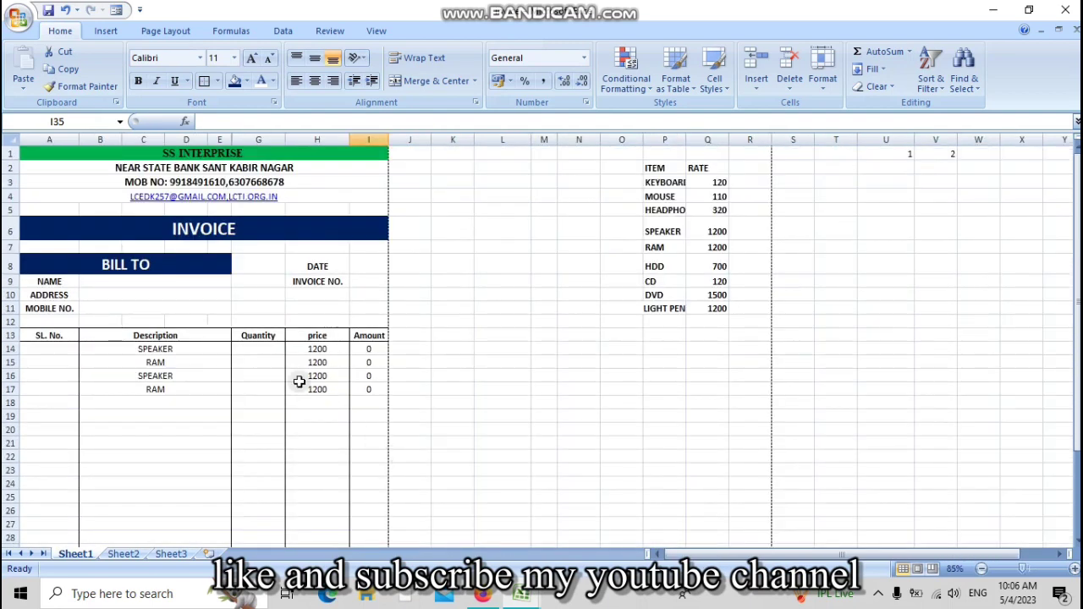
click(246, 350)
text(20)
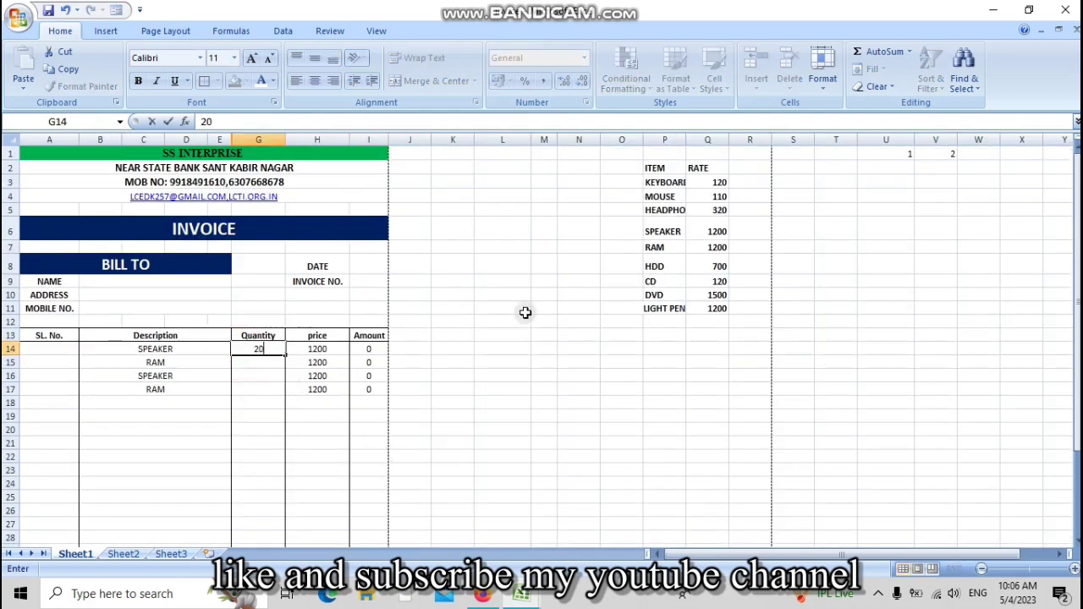
key(Return)
text(10)
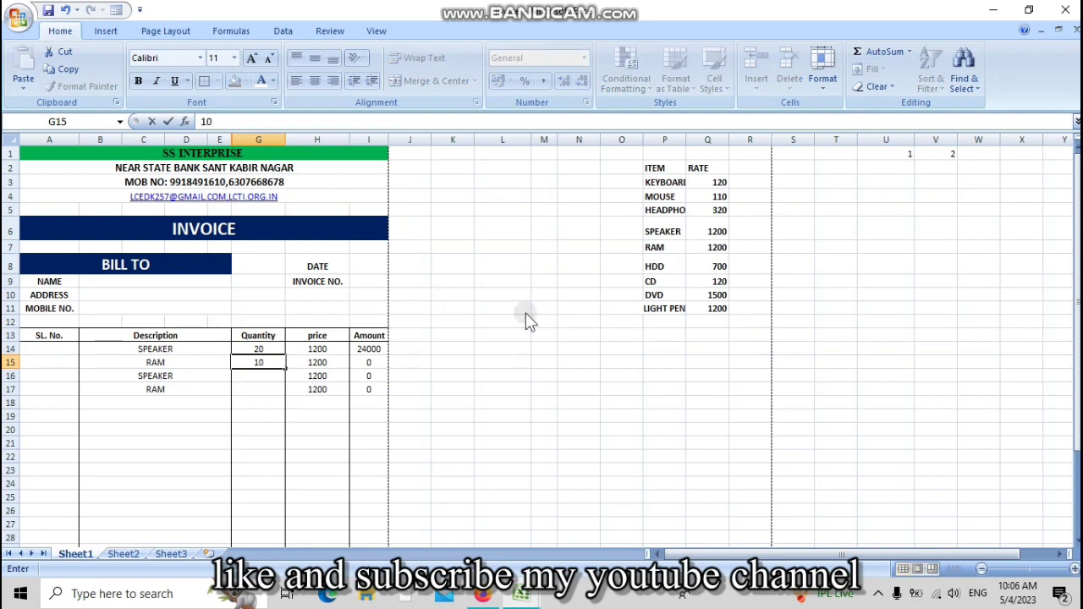
key(Return)
text(23)
key(Return)
text(20)
key(Return)
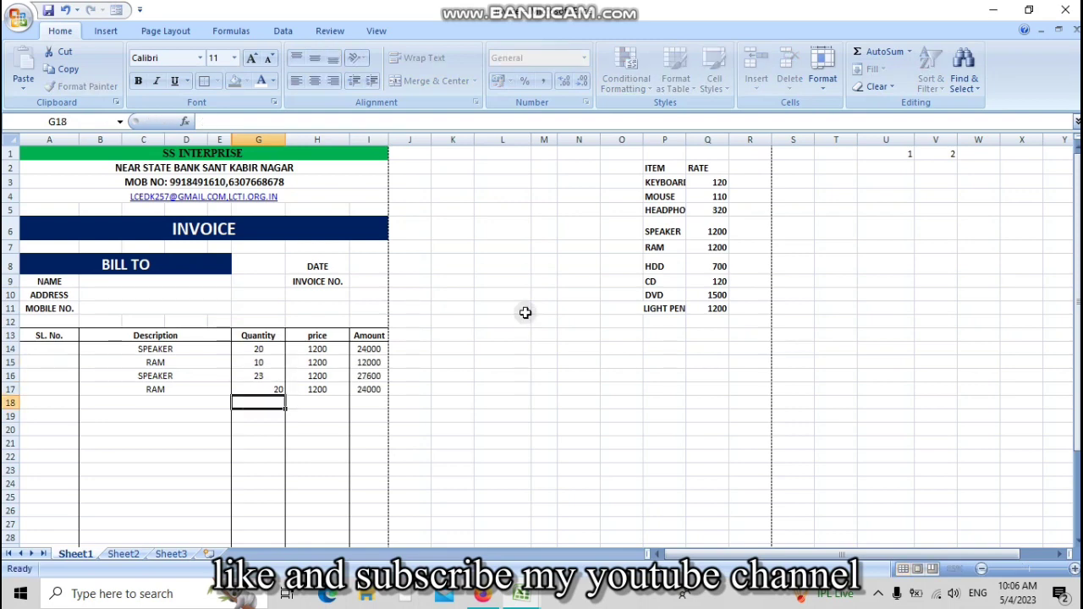
scroll(358, 414, down, 3)
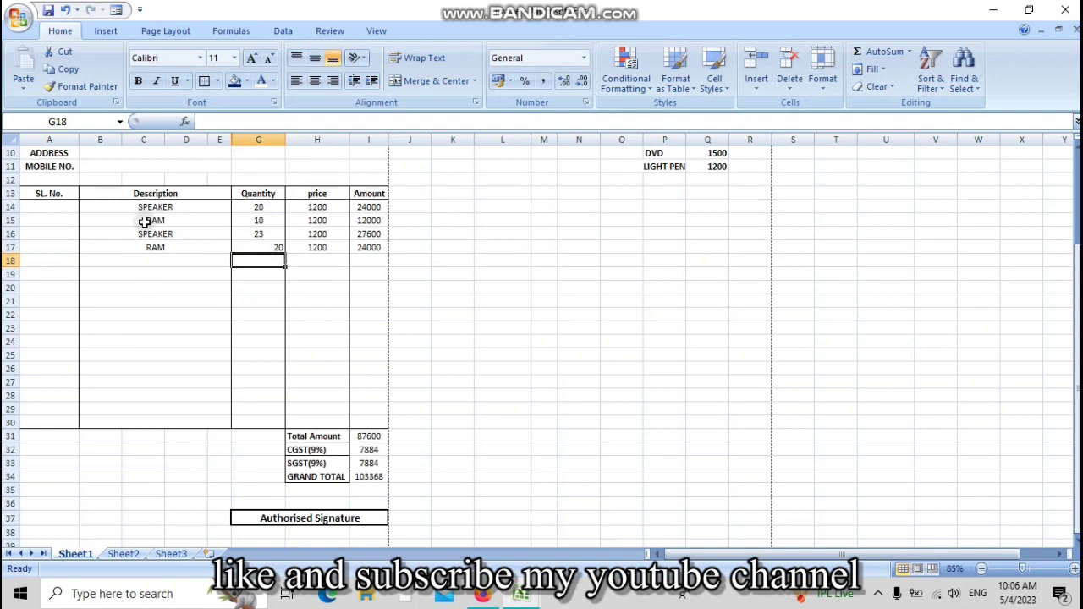
scroll(102, 239, up, 1)
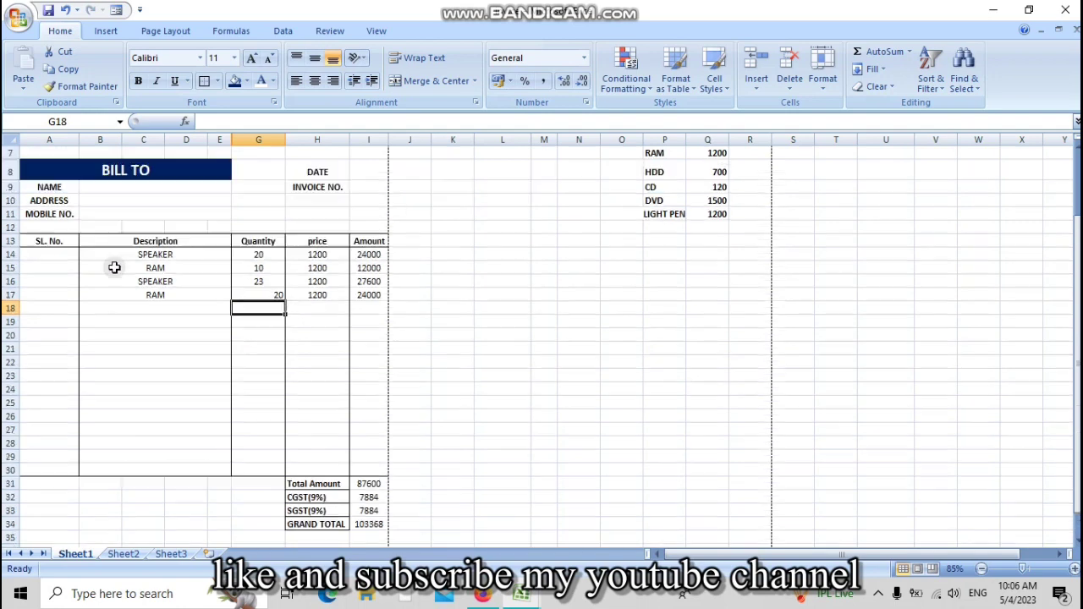
scroll(113, 268, up, 2)
scroll(359, 321, down, 1)
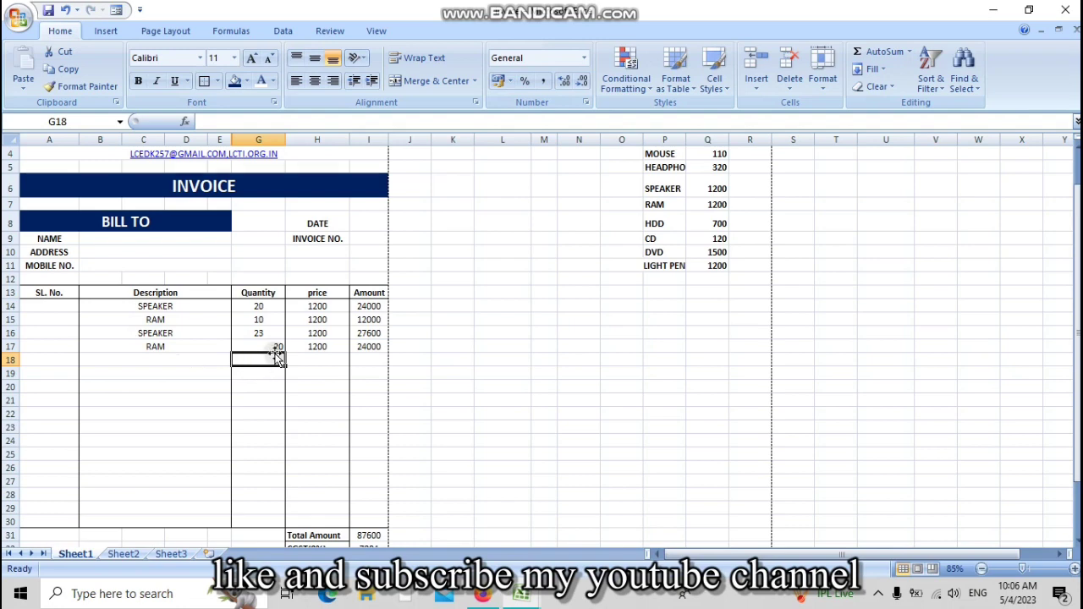
- Enter quantity 21 in G18 and centre the Quantity column G14:G30
text(21)
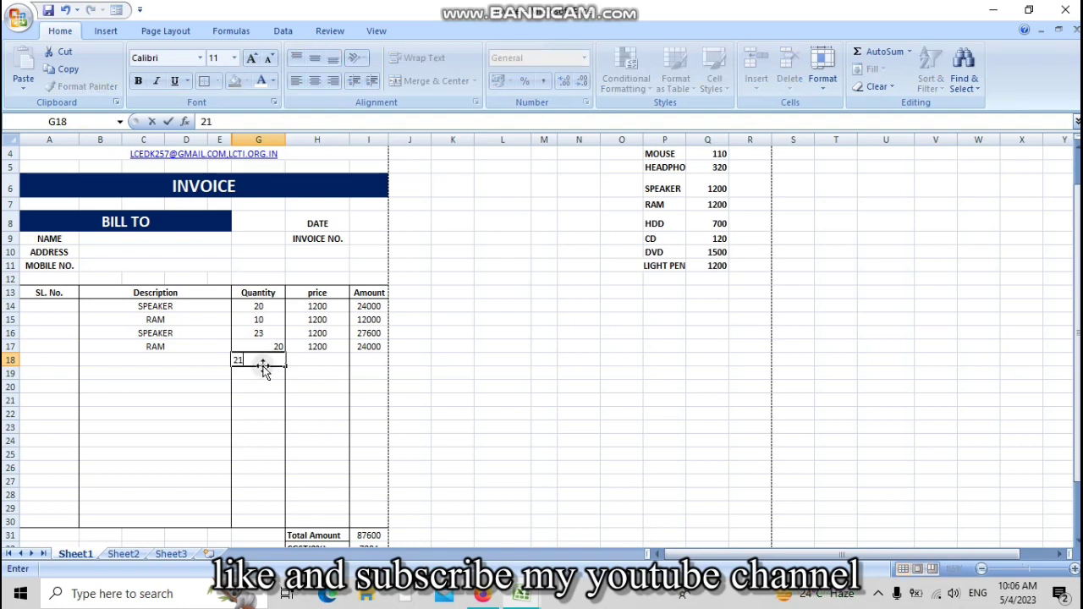
key(Return)
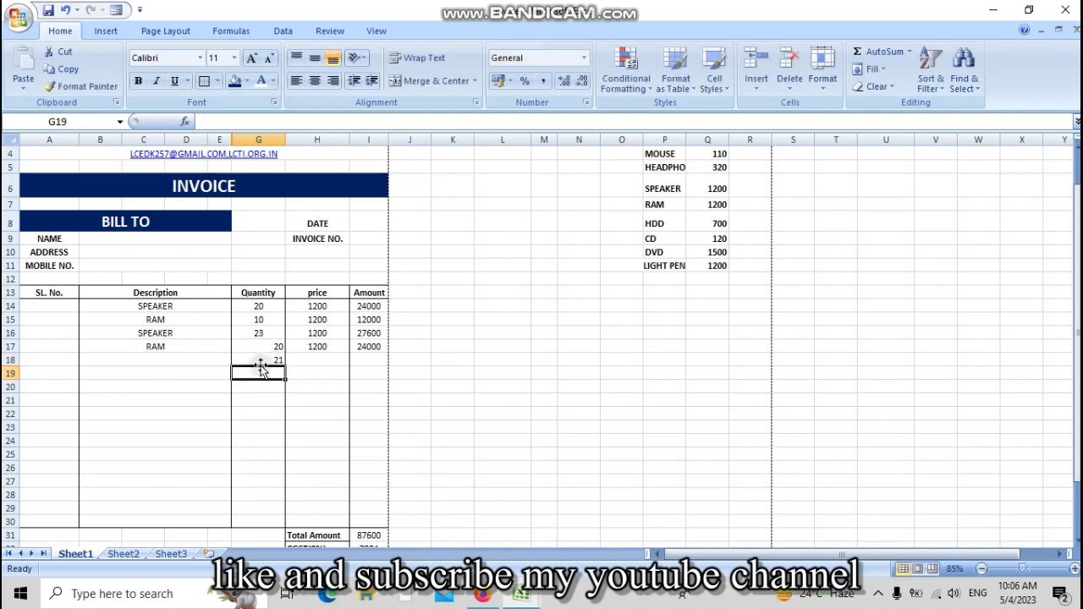
click(259, 308)
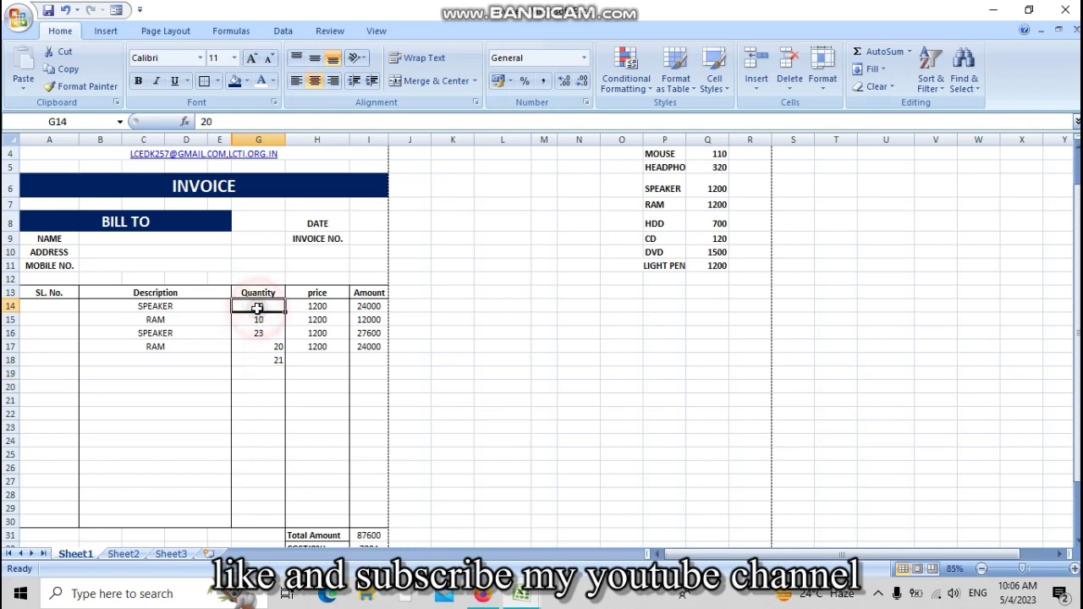
drag(259, 308, 261, 523)
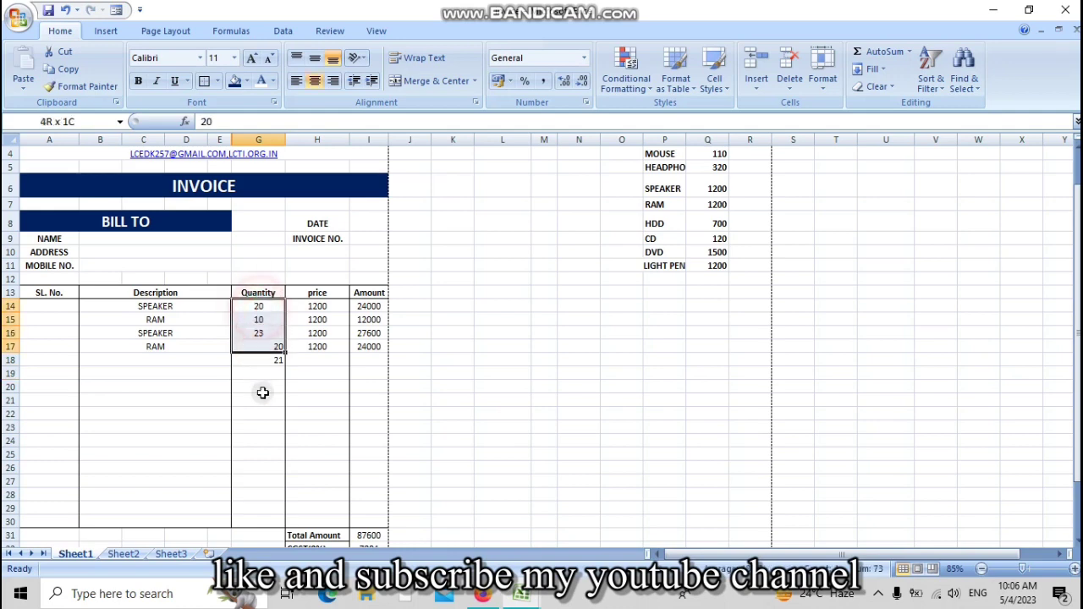
click(314, 81)
- Enter quantities 20 and 23 in G19 and G20
click(255, 374)
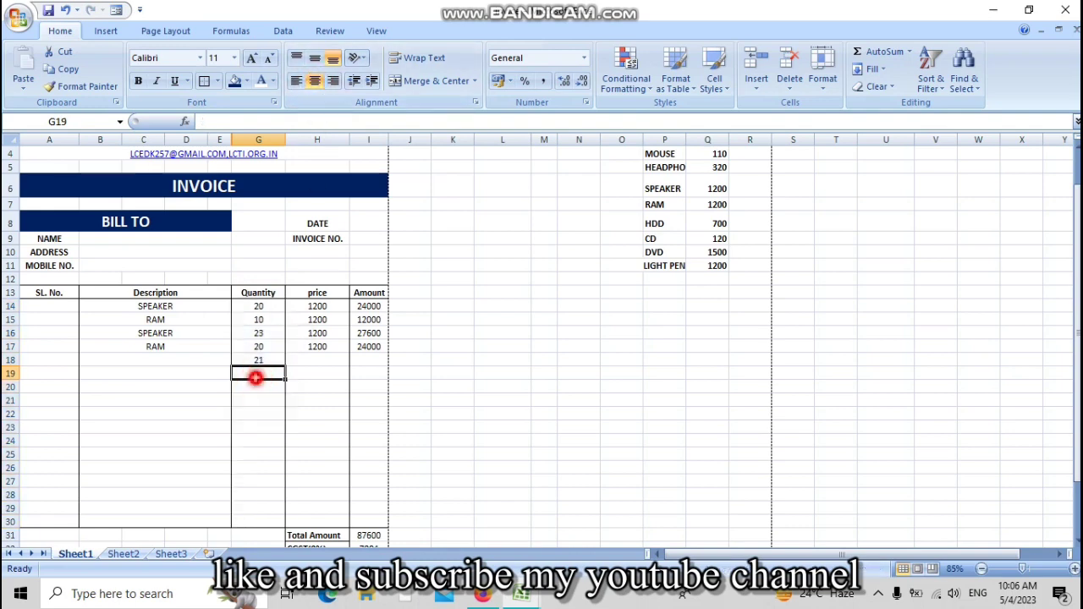
text(20)
key(Return)
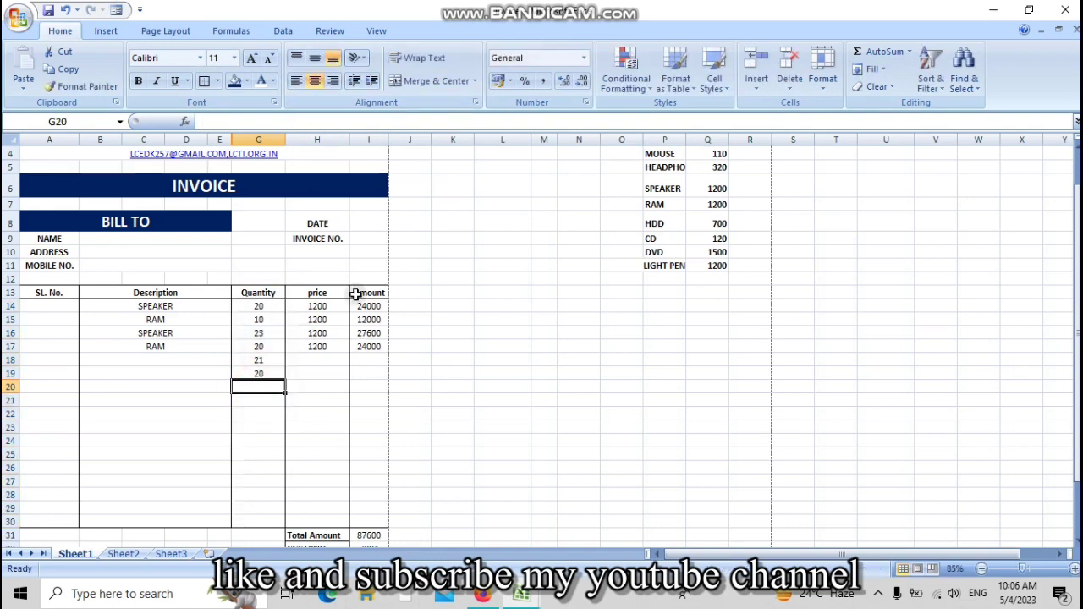
text(23)
key(Return)
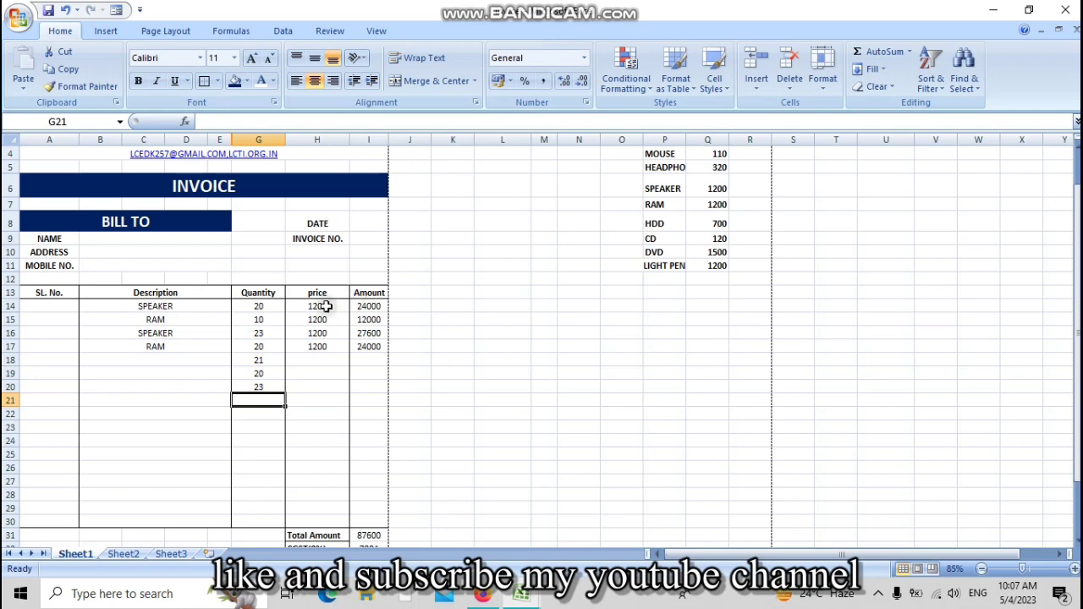
click(320, 306)
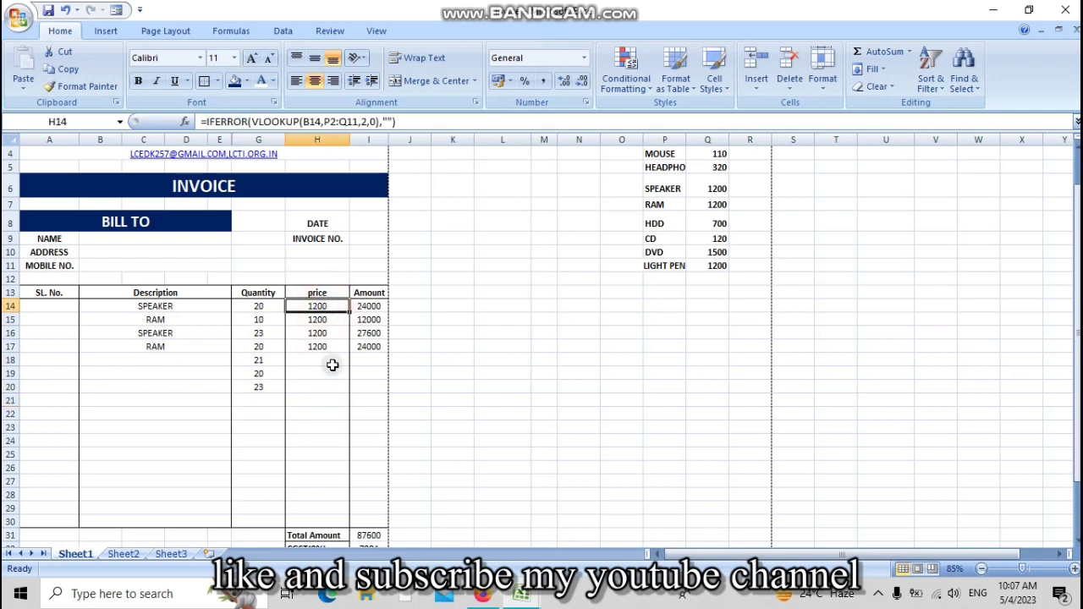
- Choose DVD, HDD and HDD from the item dropdowns in rows 18–20
click(158, 360)
click(238, 361)
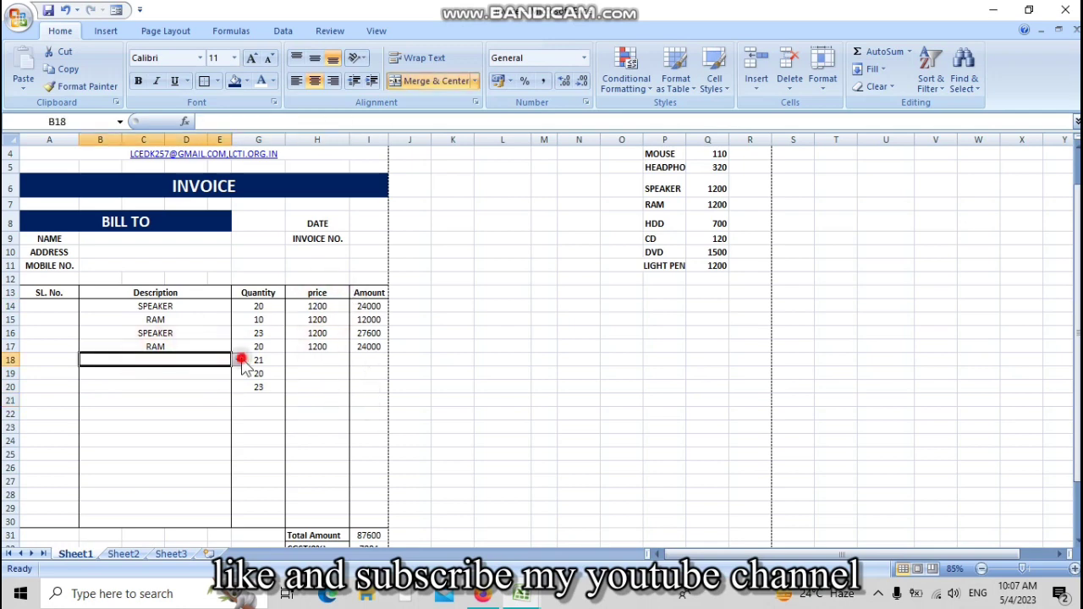
click(154, 426)
click(181, 369)
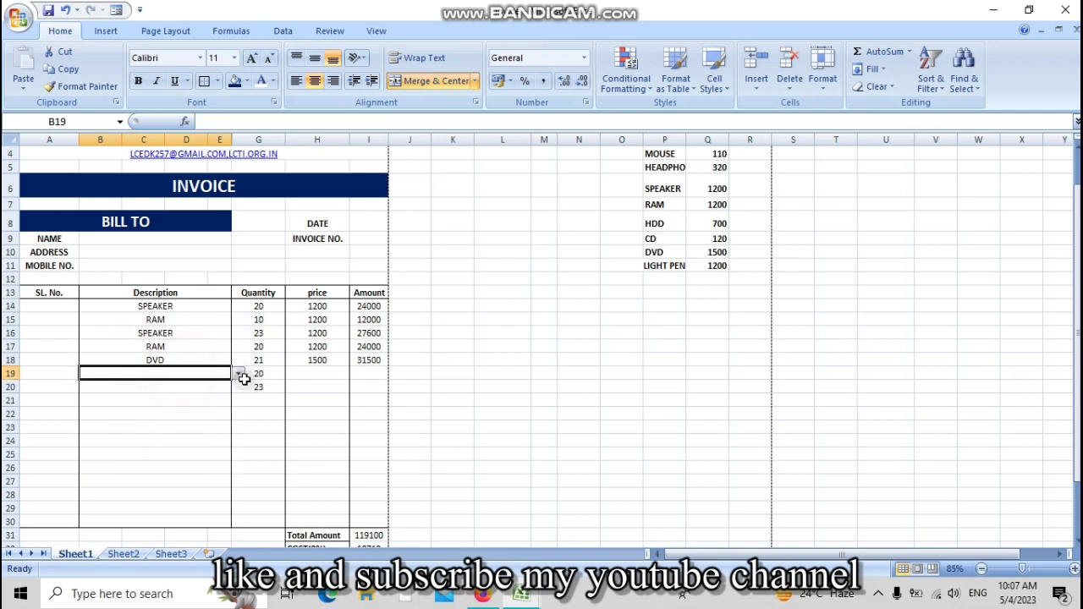
click(238, 374)
click(161, 422)
click(193, 386)
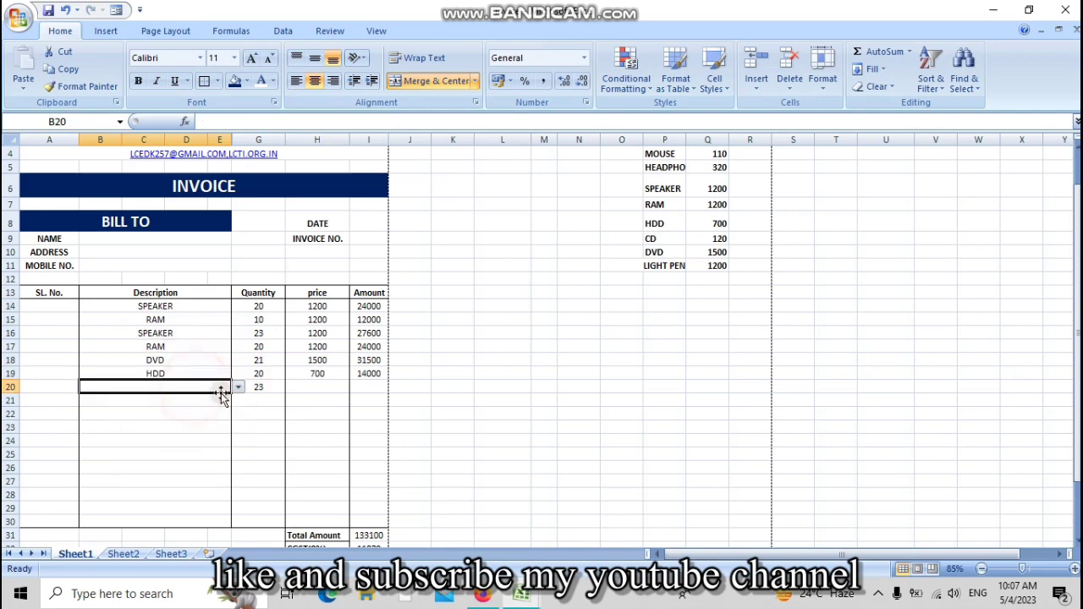
click(239, 387)
click(169, 436)
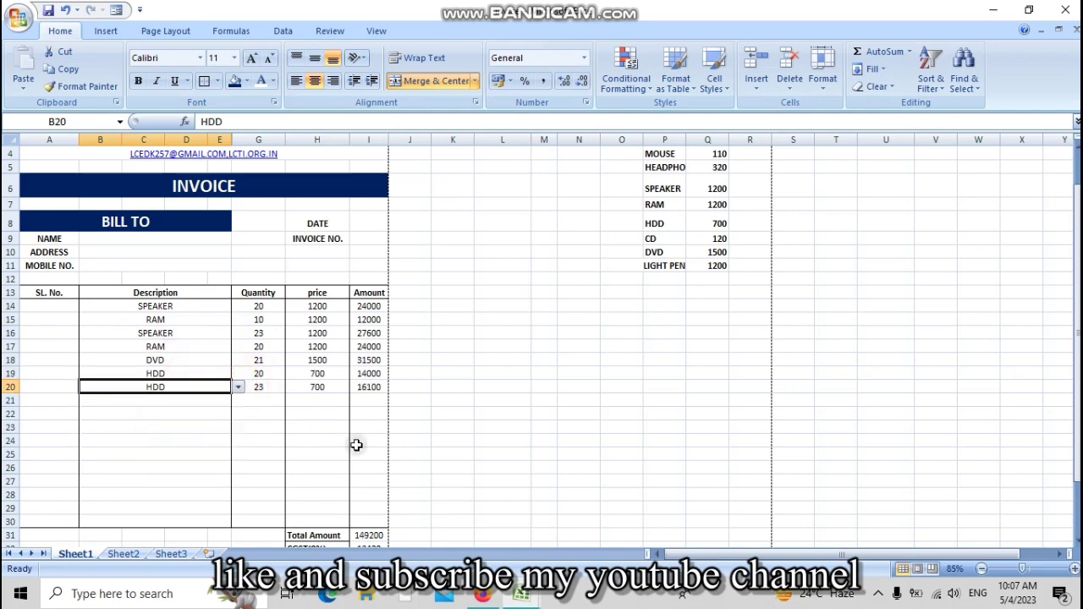
scroll(356, 443, down, 2)
scroll(356, 443, up, 2)
scroll(357, 445, down, 5)
scroll(357, 444, up, 5)
ctrl+scroll(357, 444, down, 2)
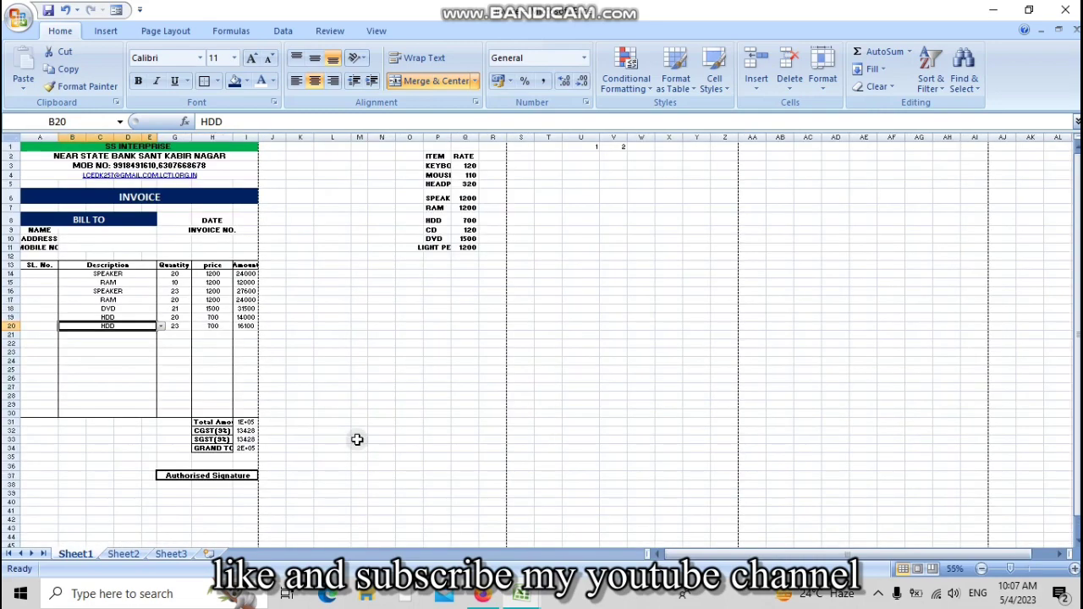
scroll(357, 440, down, 3)
scroll(358, 440, up, 3)
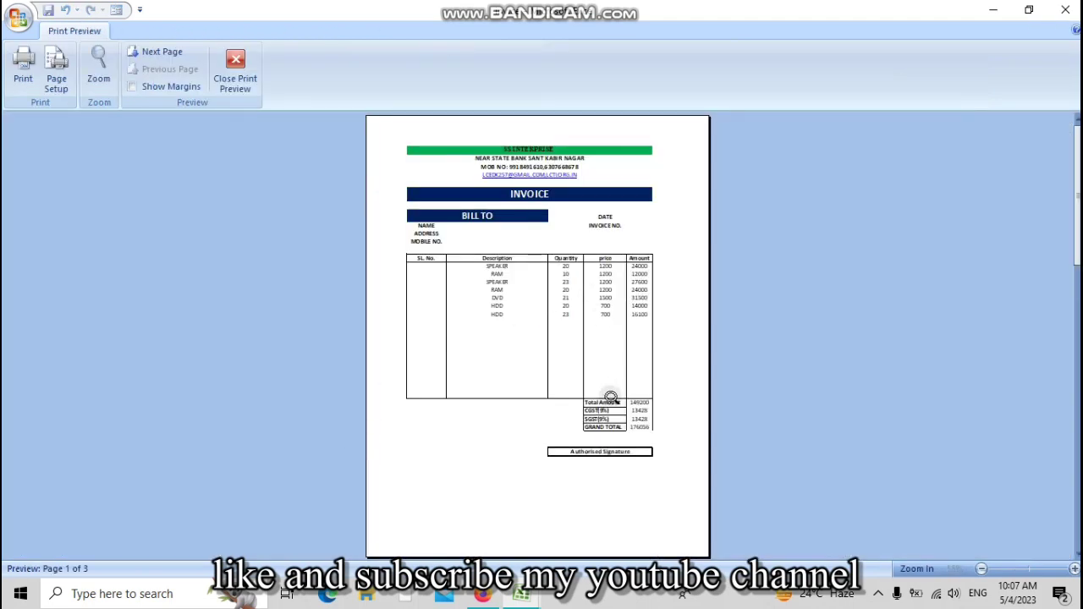
click(572, 355)
click(571, 343)
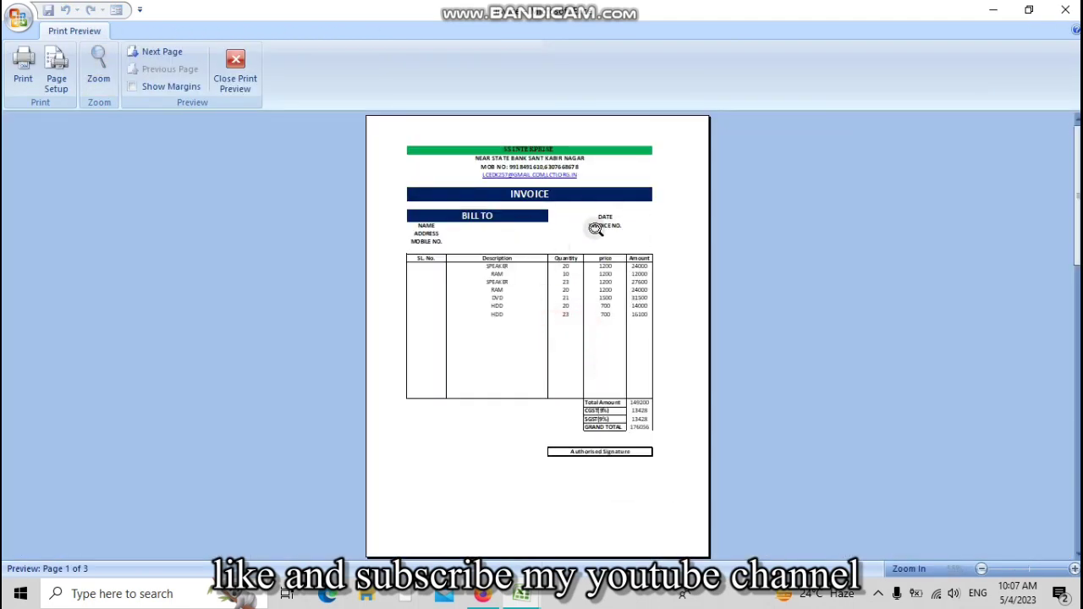
key(Escape)
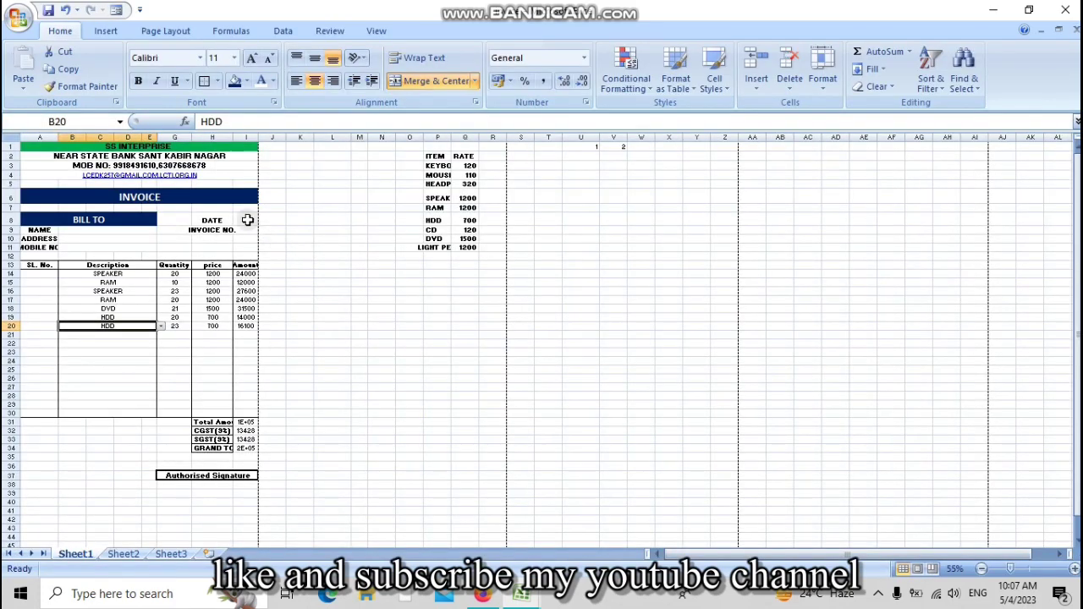
scroll(259, 239, up, 2)
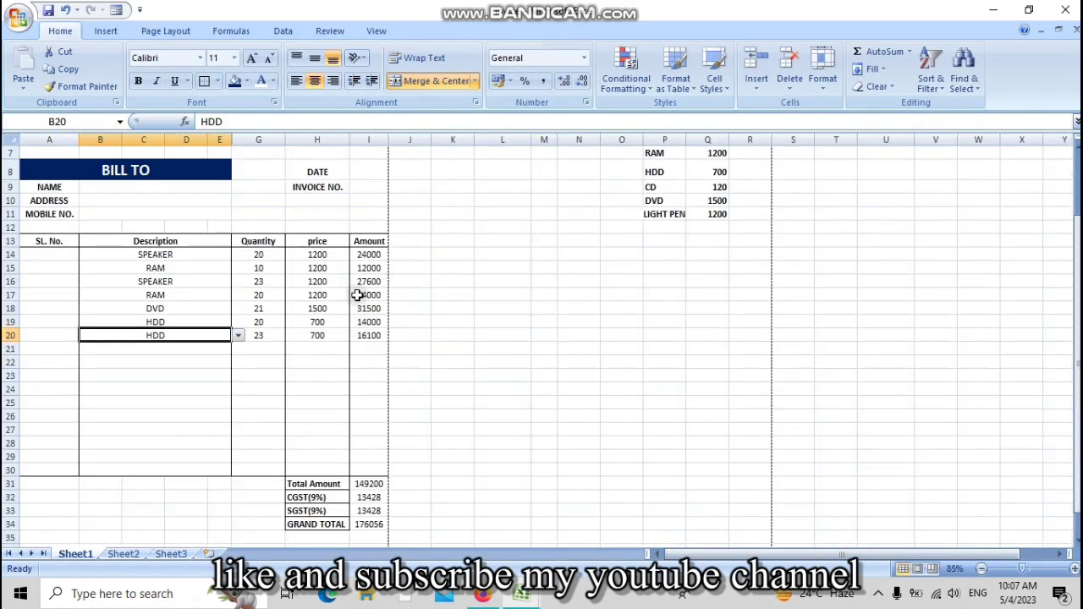
- Enter the invoice date 12/10/2023 in I8 and the invoice number in I9
click(357, 268)
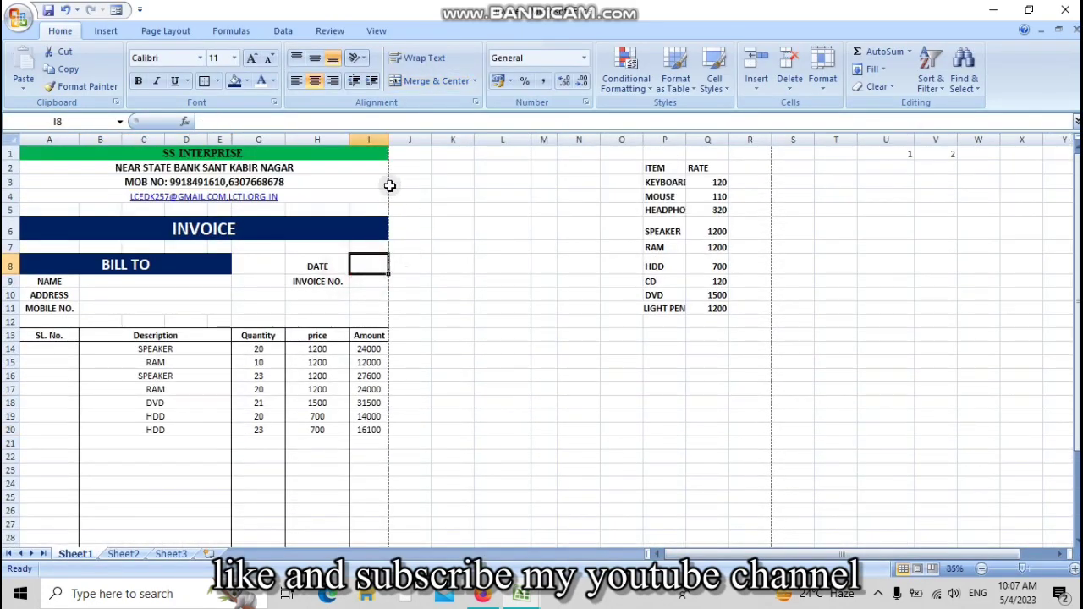
text(12/10/)
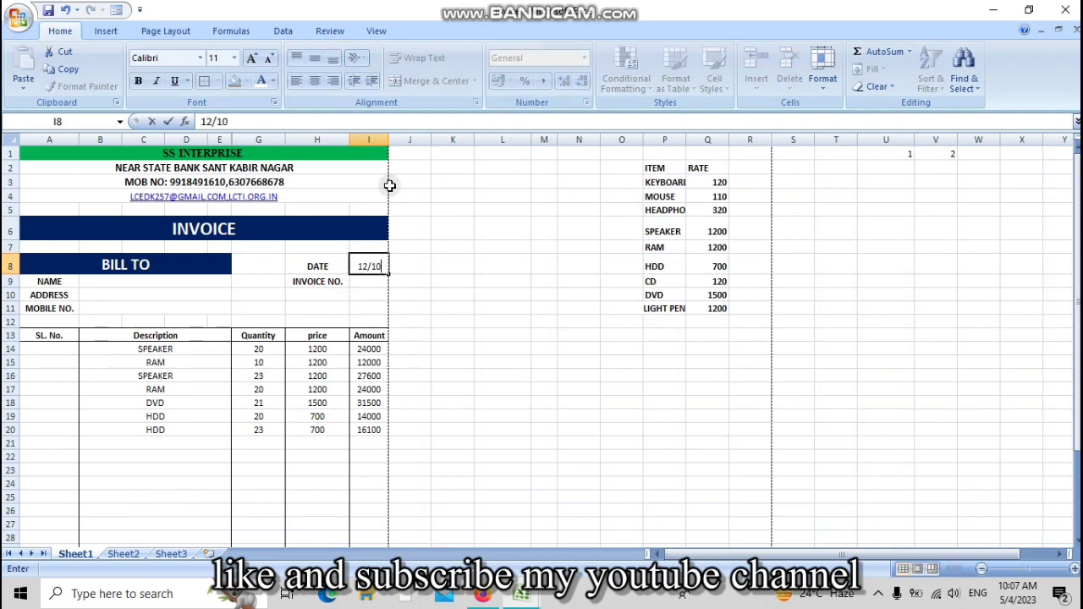
text(20)
text(23)
key(Return)
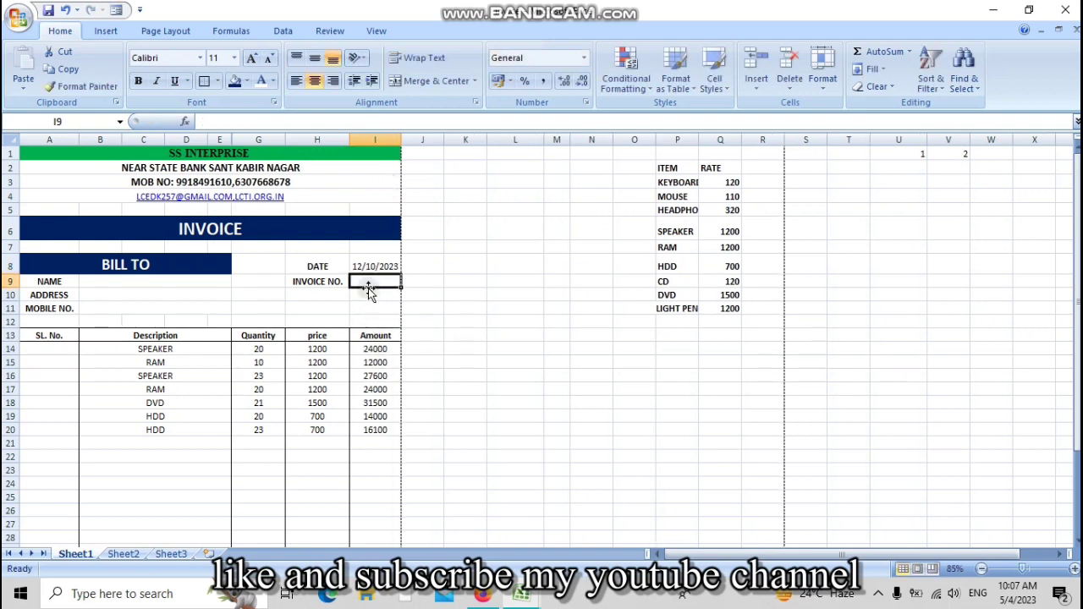
text(25214)
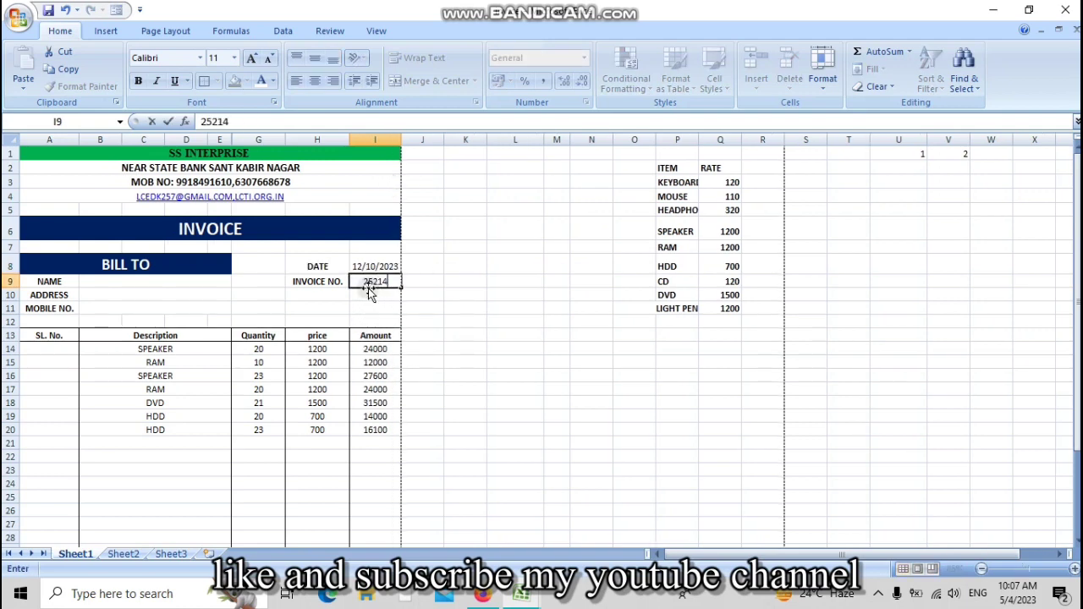
text(5)
key(Return)
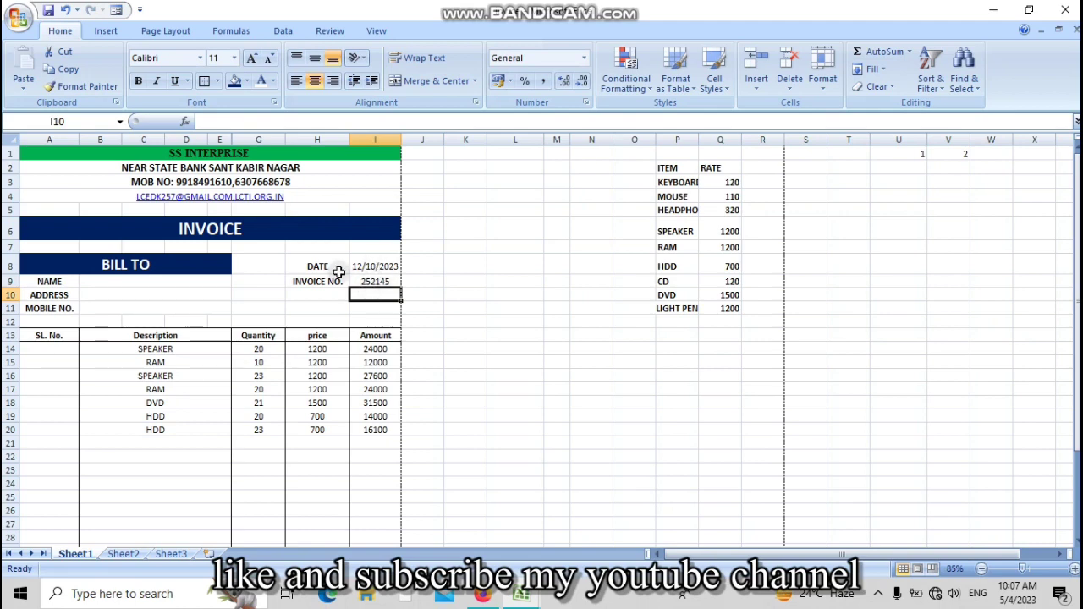
- Fill in the customer's name, address and mobile number in B9, B10 and B11
click(84, 283)
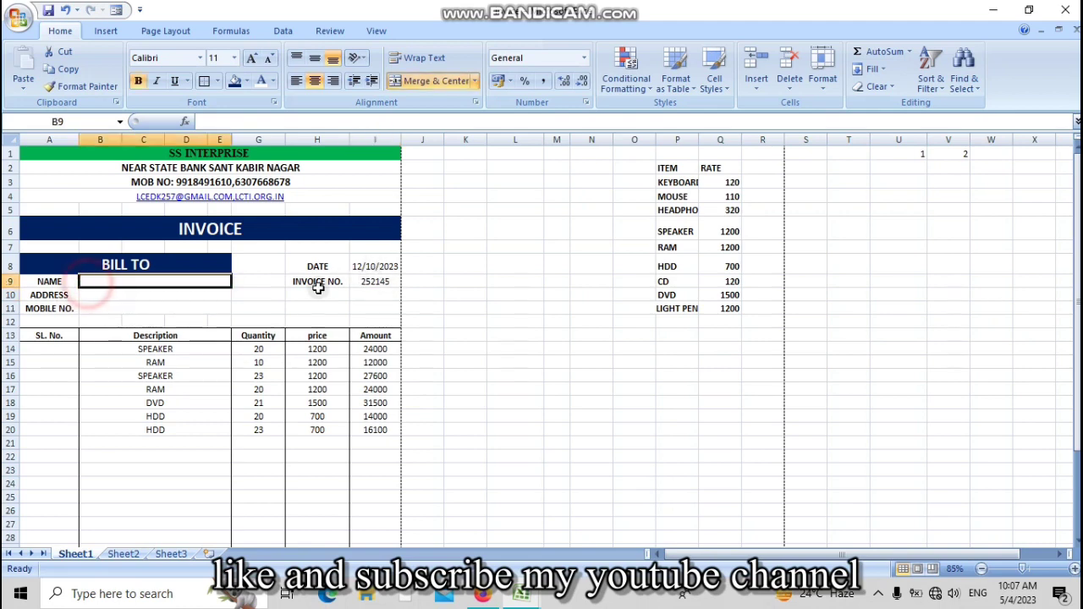
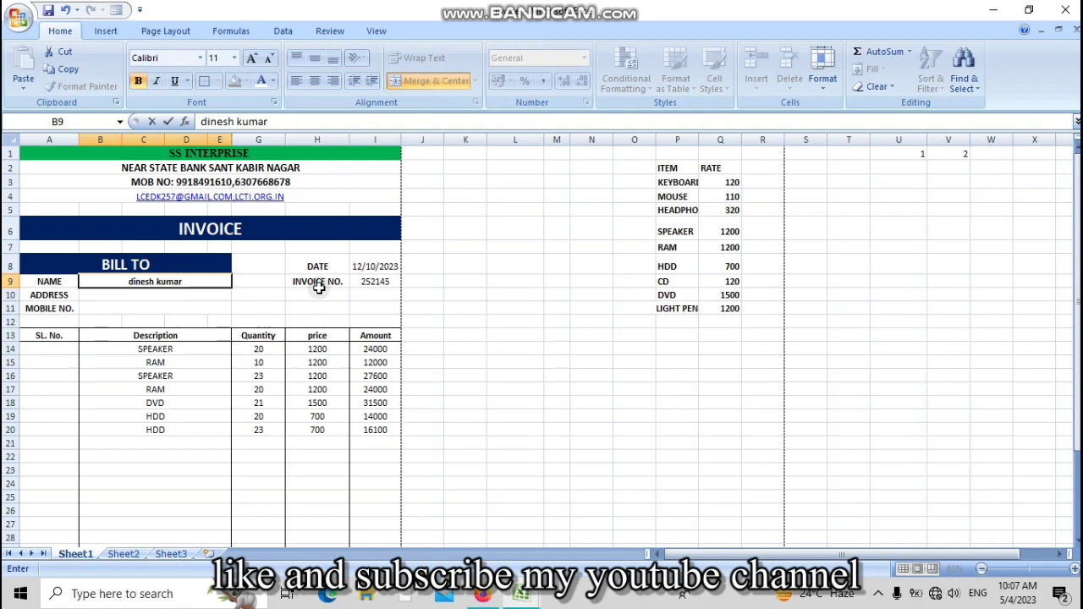
key(Return)
text(basti)
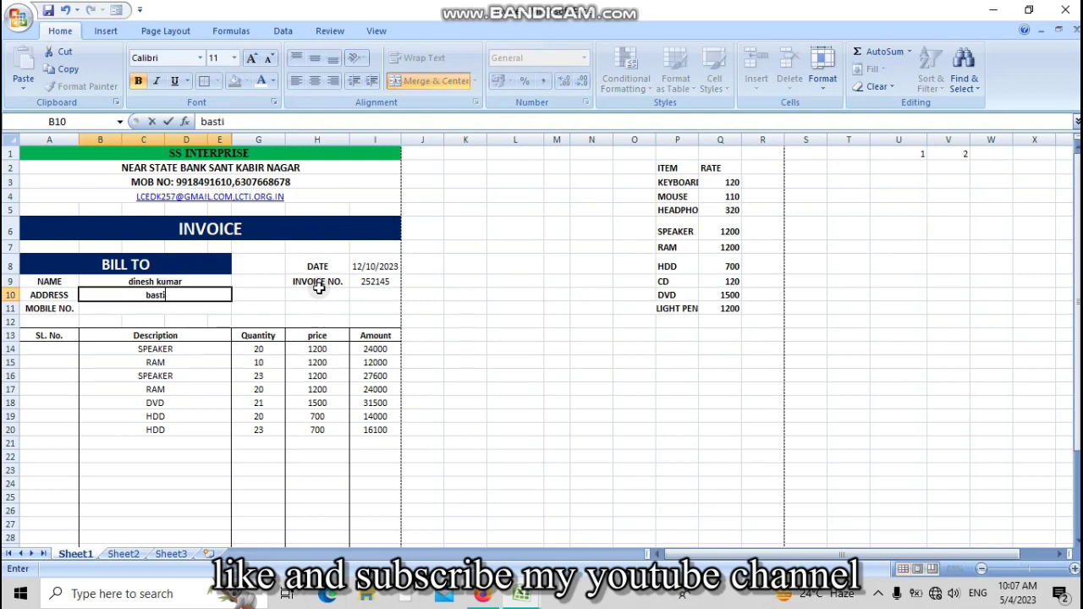
key(Return)
text(56565656)
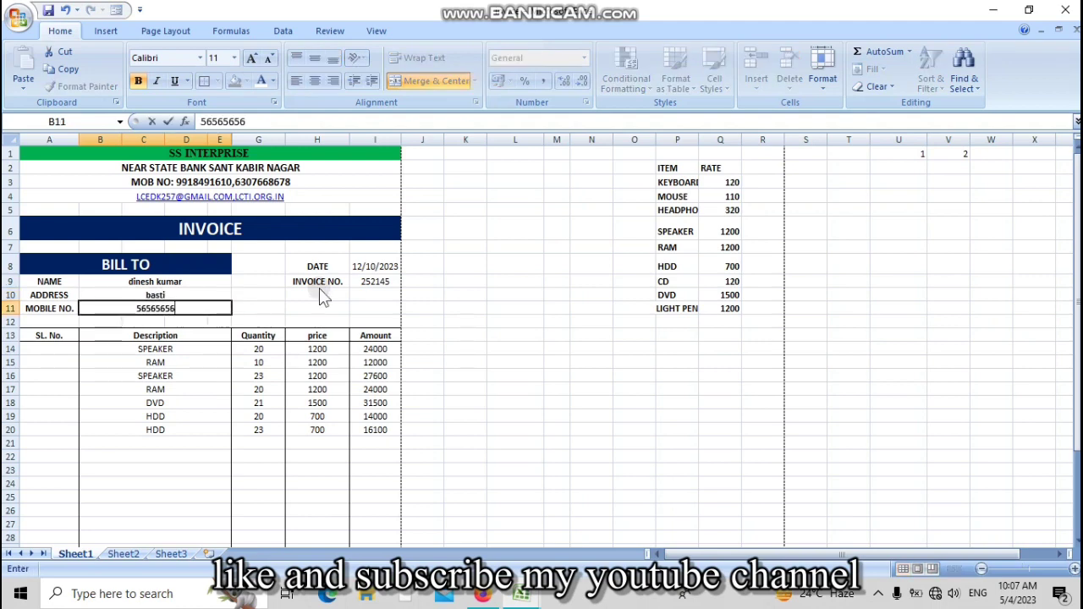
key(Return)
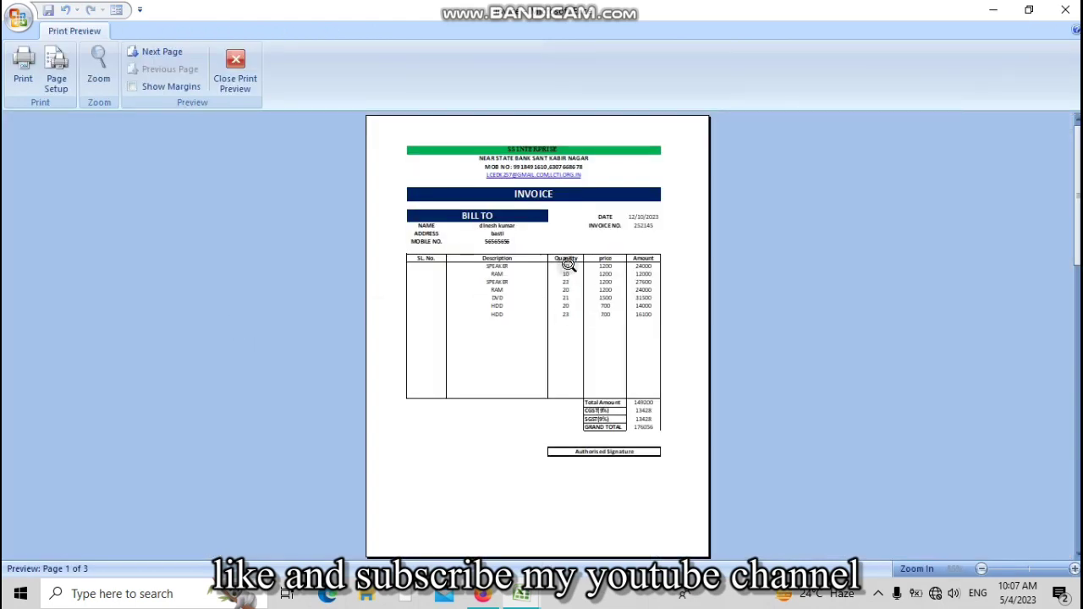
click(568, 265)
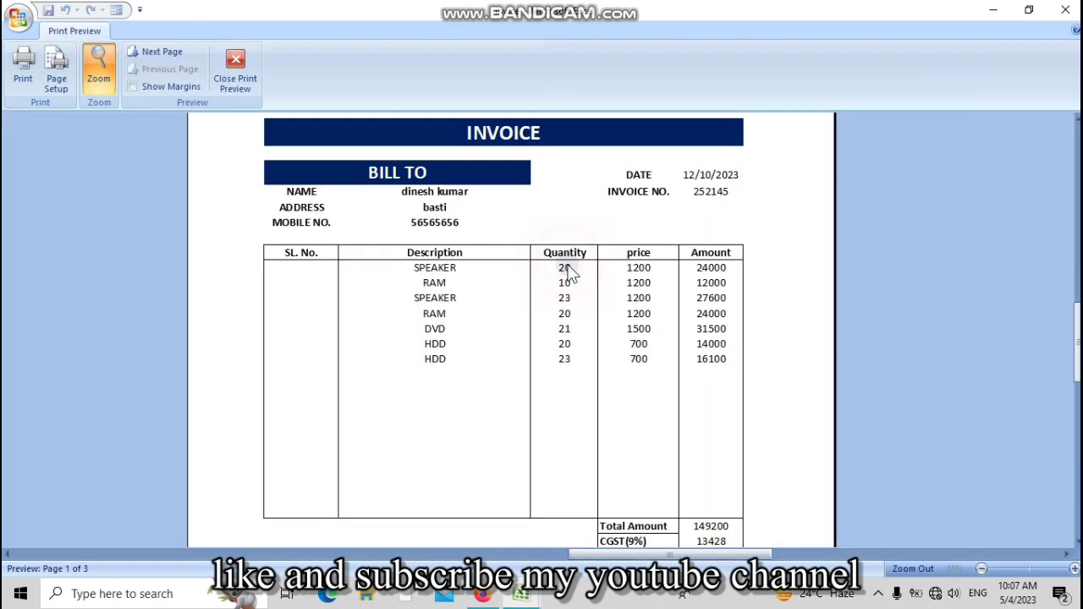
click(568, 265)
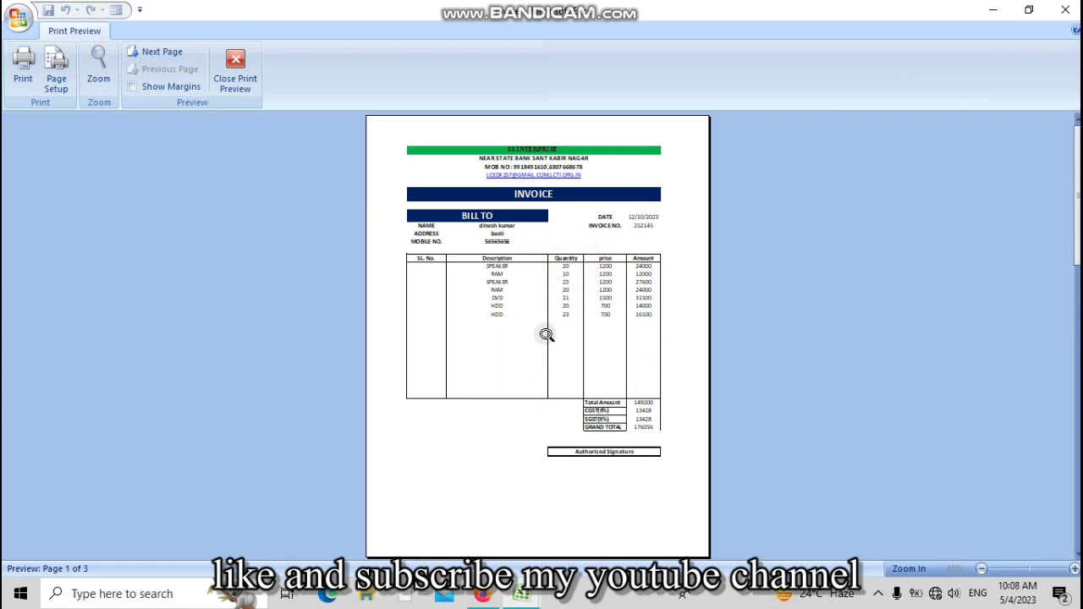
key(Escape)
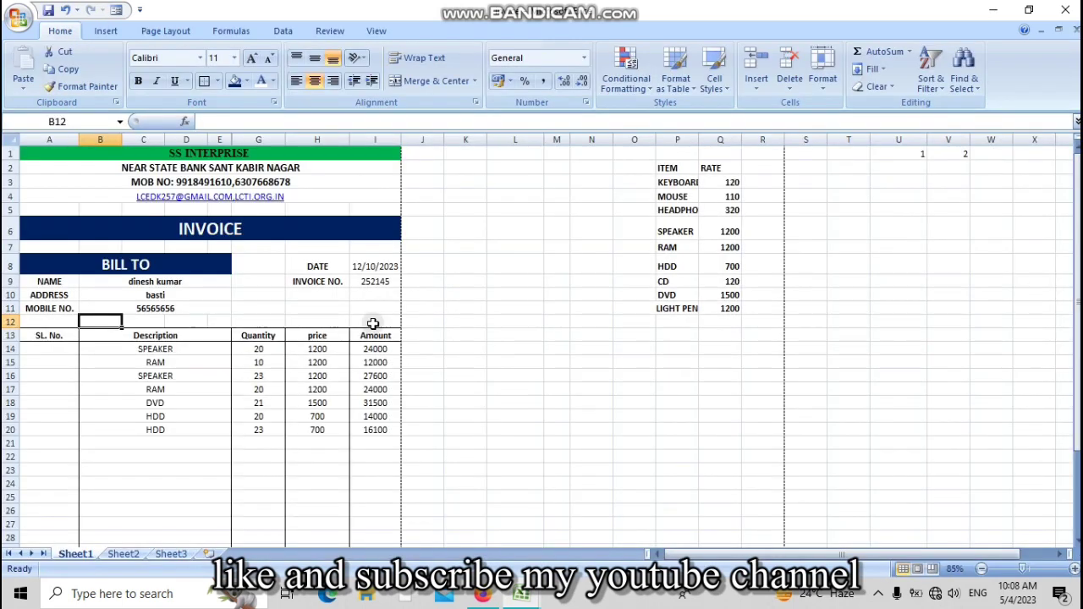